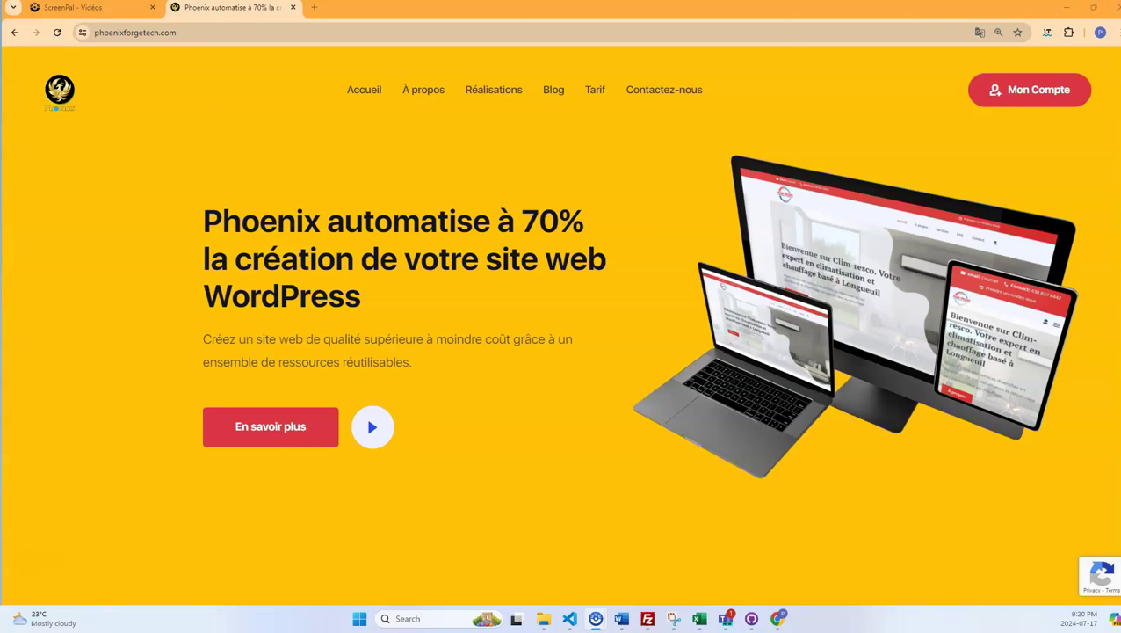
Open YouTube in a new browser tab and go to the channel's YouTube Studio dashboard
left_click(314, 7)
type("you")
key("Return")
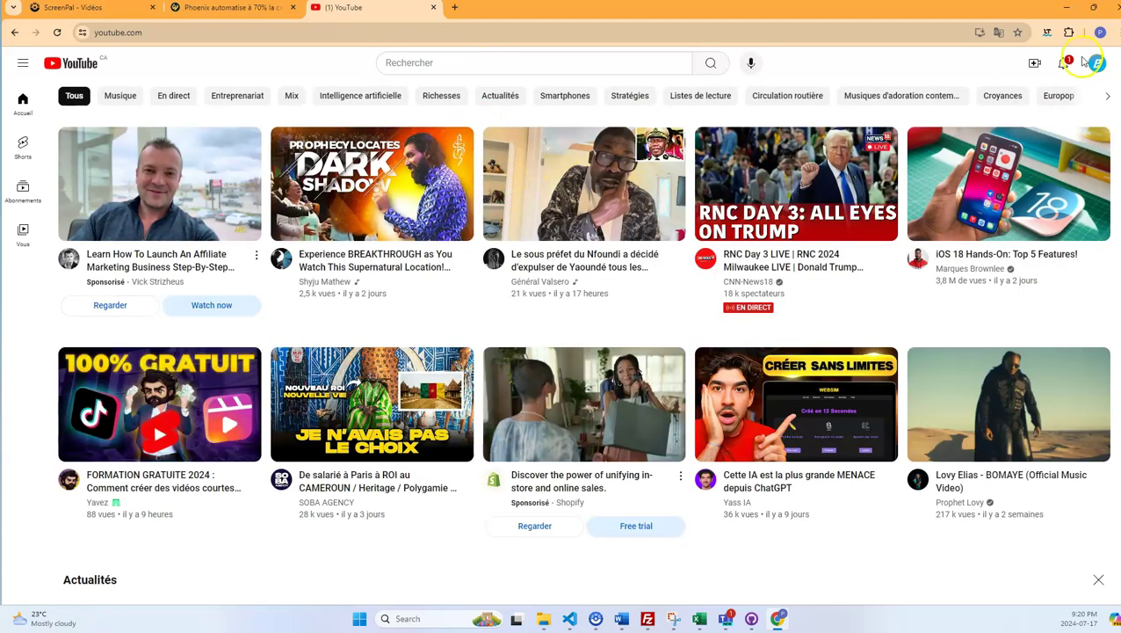
left_click(1094, 62)
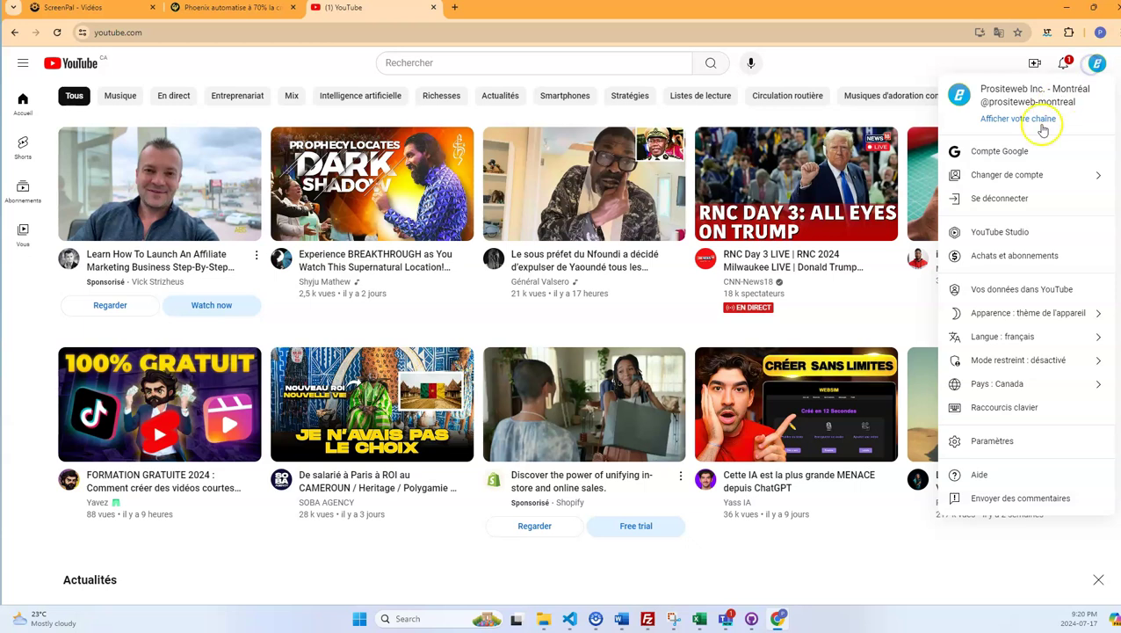
left_click(999, 231)
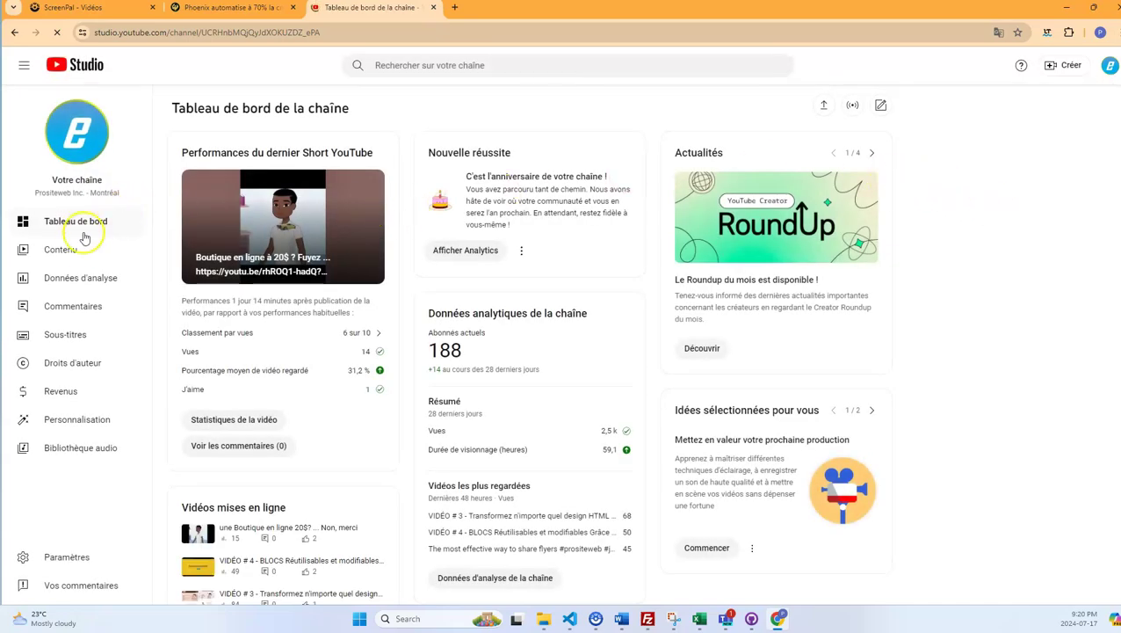
Open the video list of the podcast "Phoenix – La création de site web repensée et décomplexifiée Tutoriel et guide" from the channel content
left_click(77, 250)
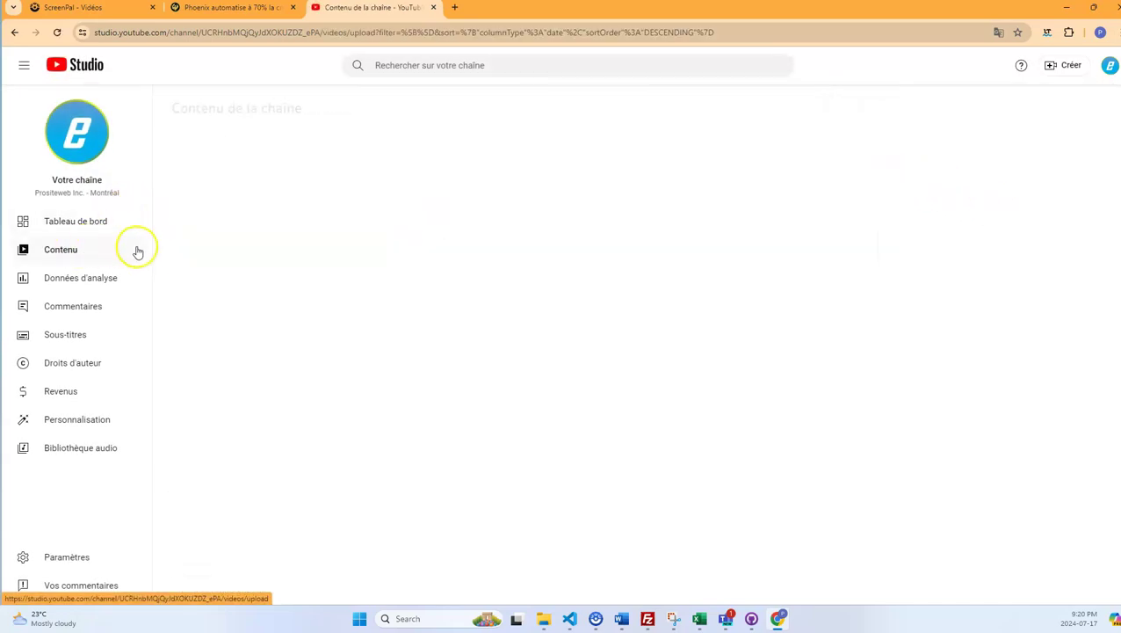
scroll(369, 237, "down", 1)
scroll(386, 202, "up", 1)
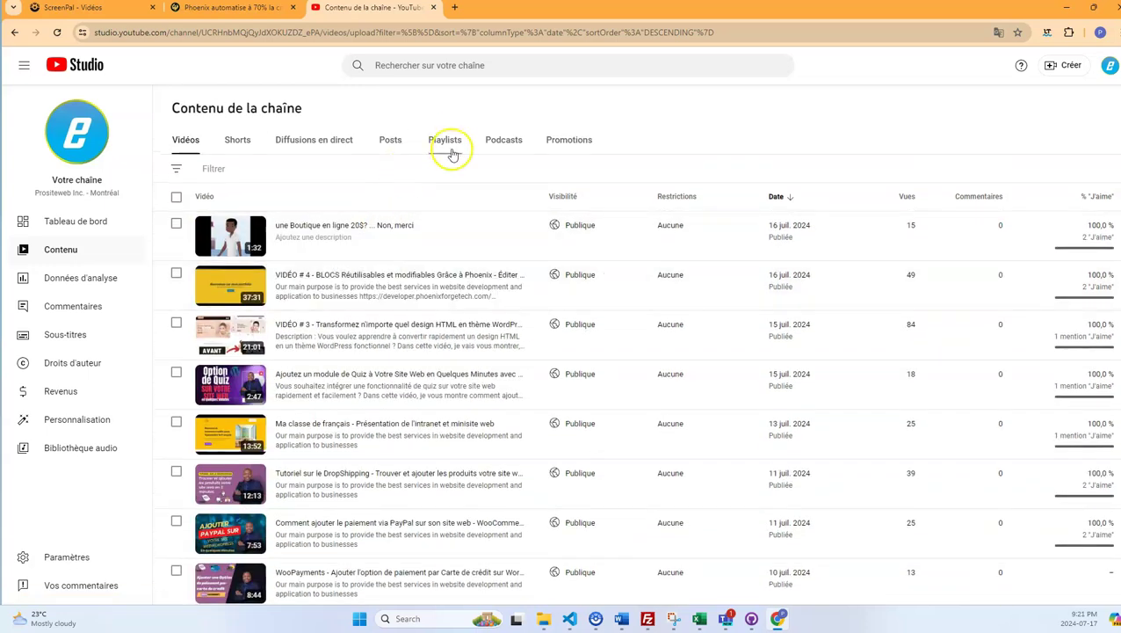
left_click(502, 151)
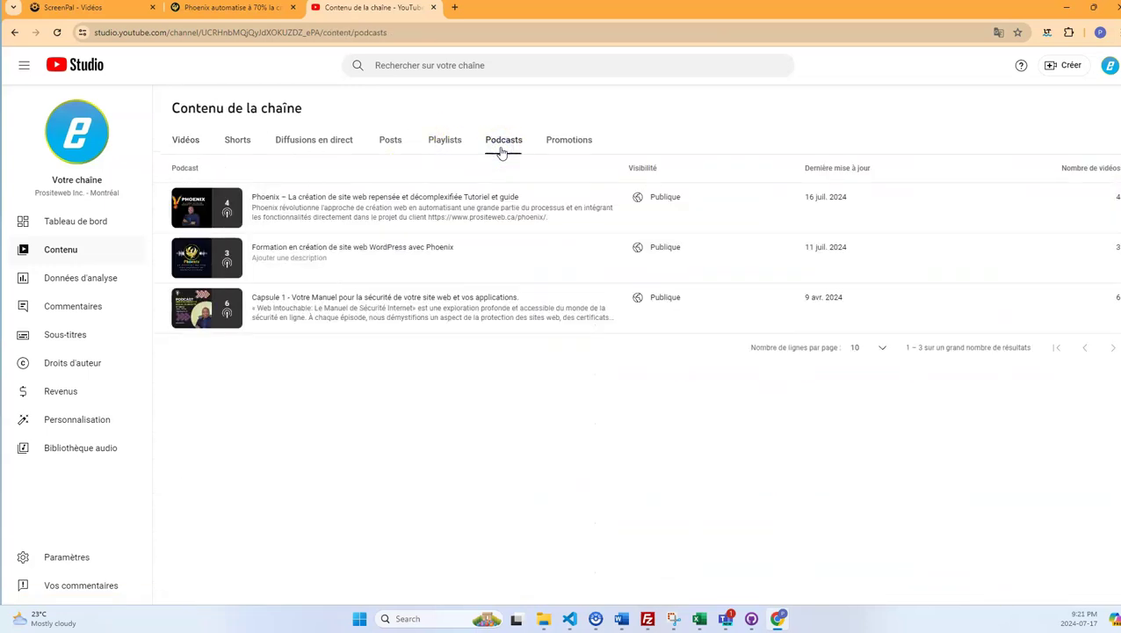
left_click(380, 199)
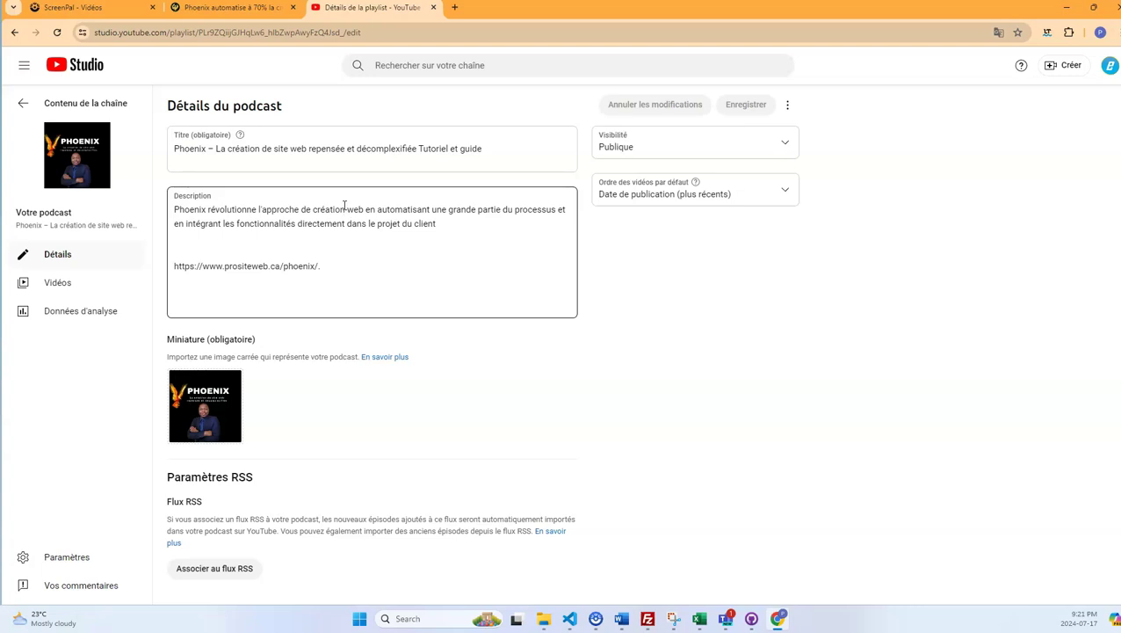
left_click(66, 285)
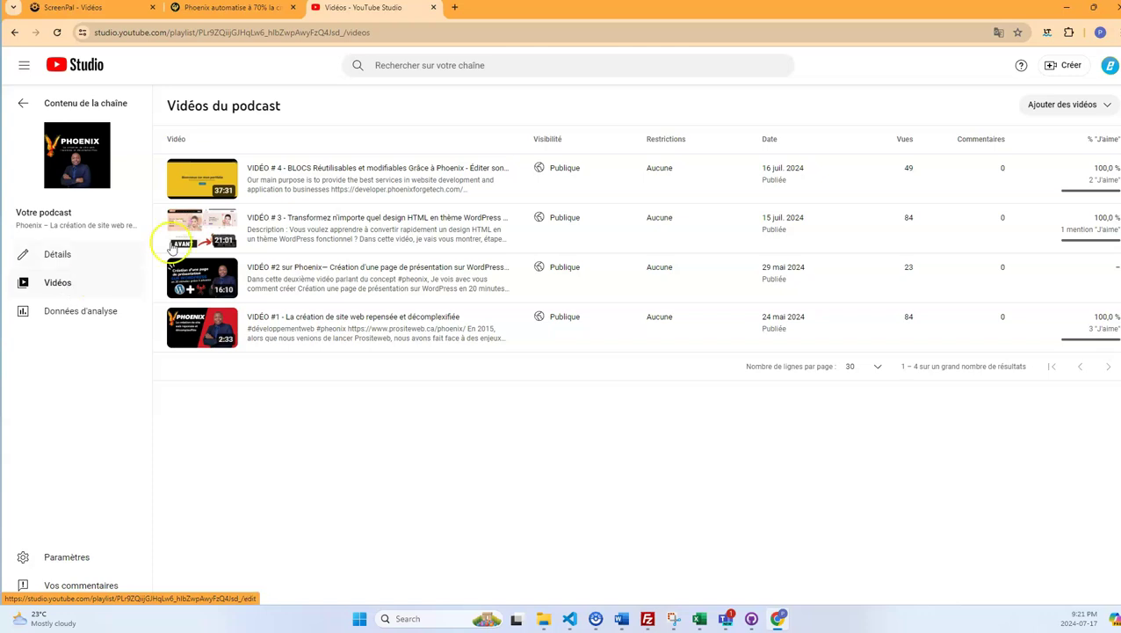
Open the Envato Elements My Downloads page in a new browser tab and look over the downloaded items
left_click(456, 8)
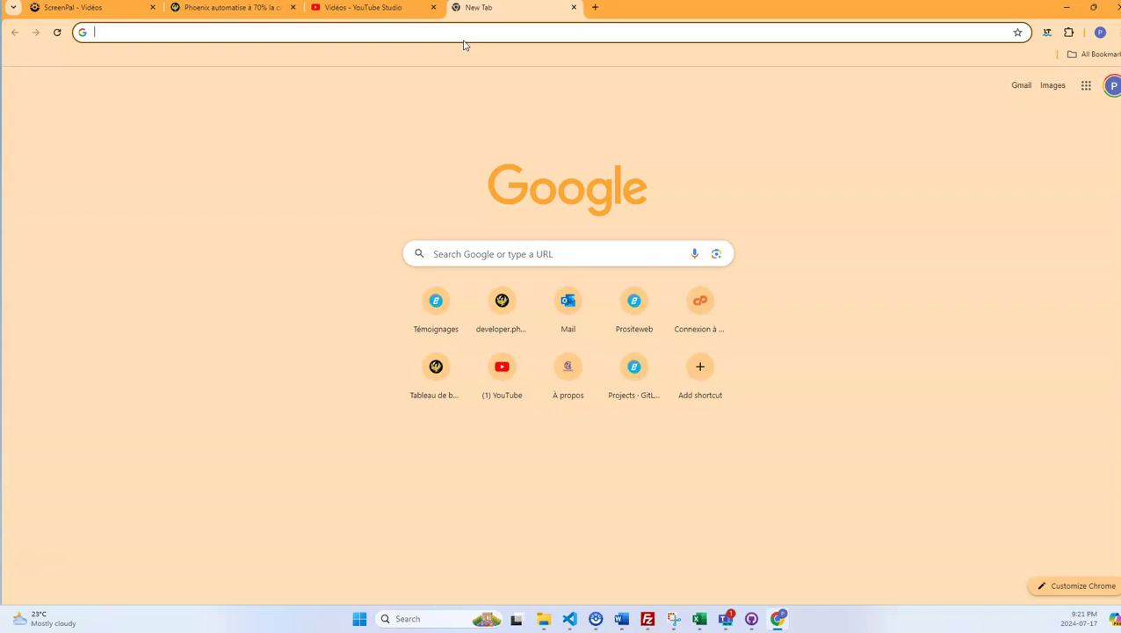
type("ww")
key("BackSpace")
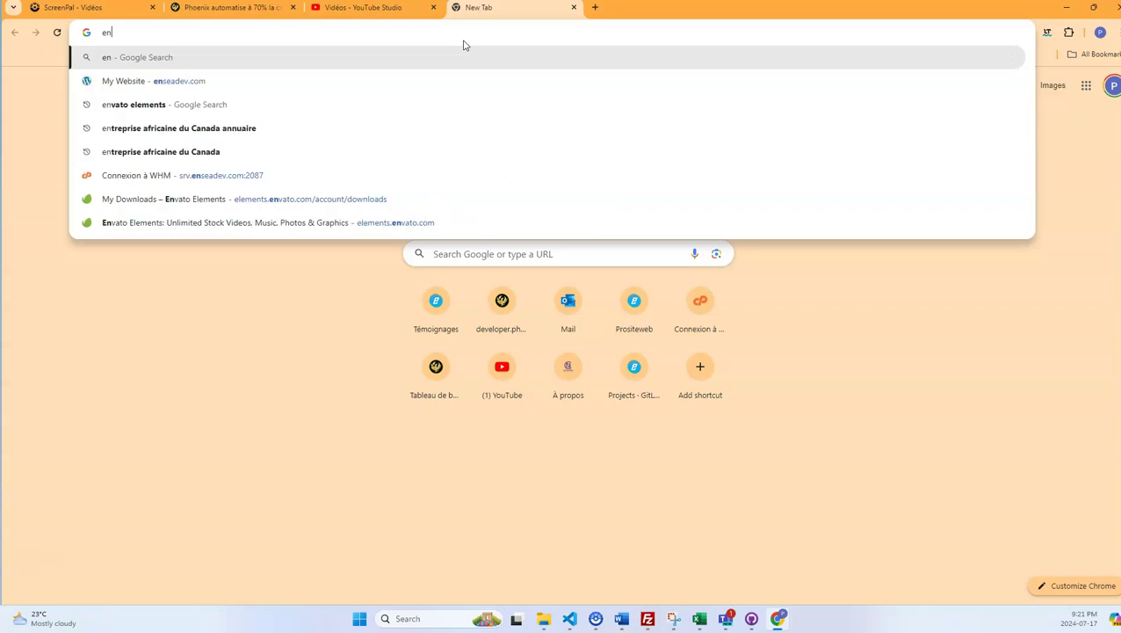
key("BackSpace")
type("v")
key("BackSpace")
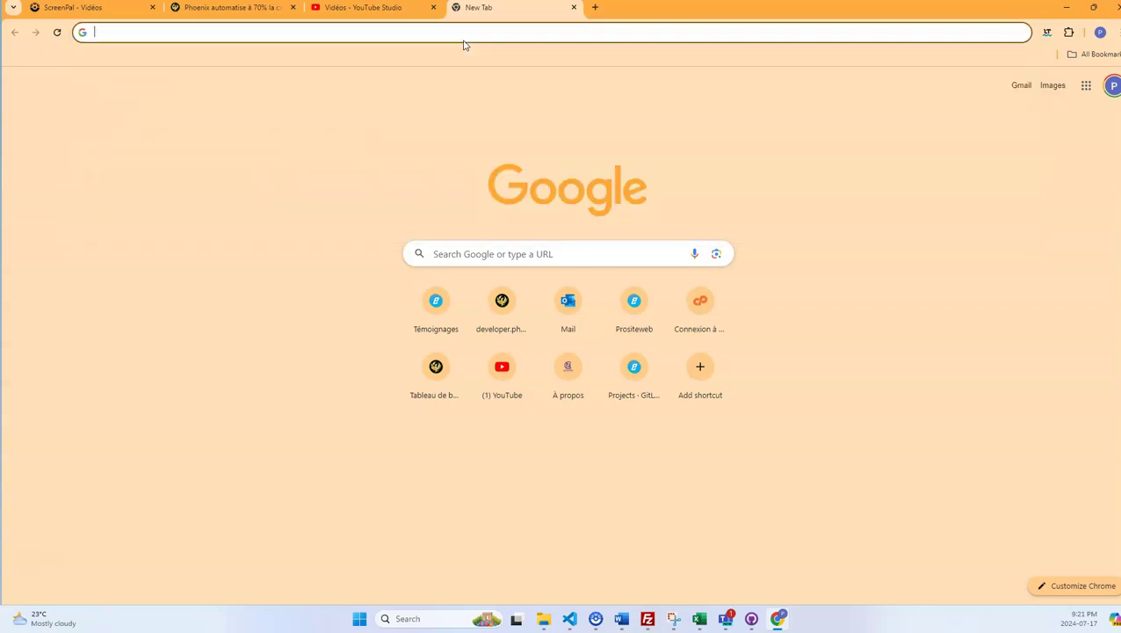
type("en")
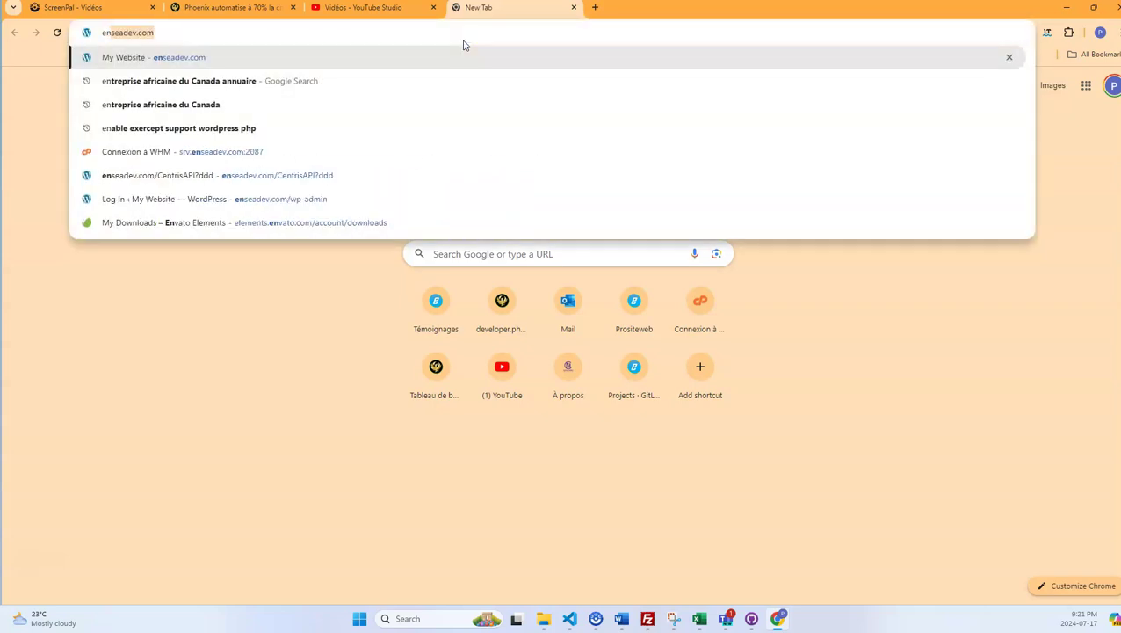
left_click(373, 222)
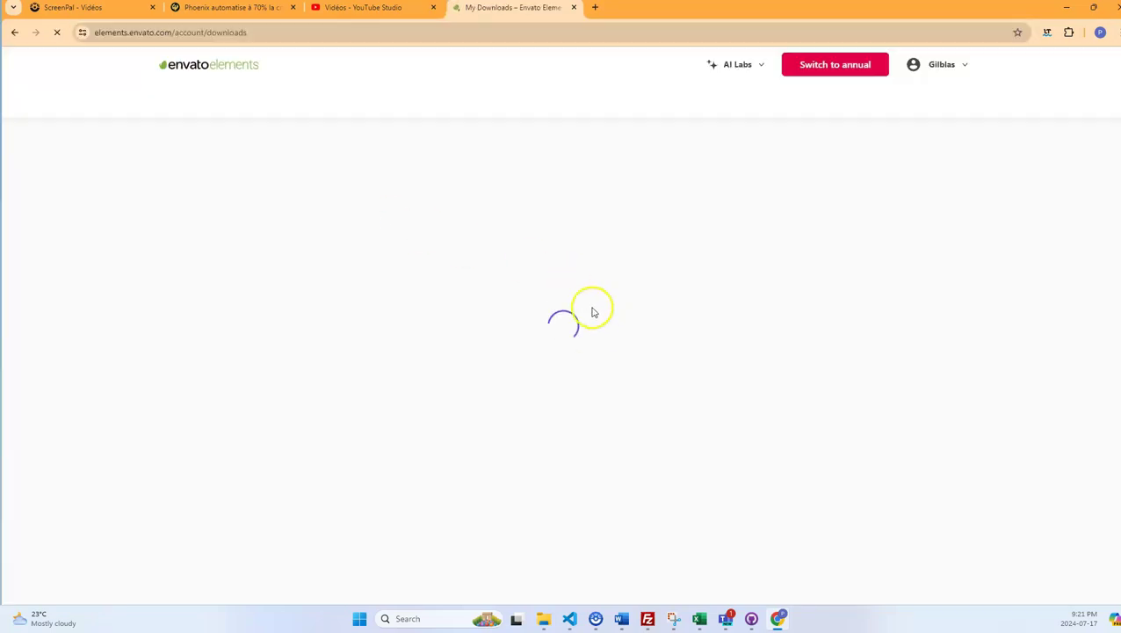
scroll(508, 343, "down", 5)
scroll(507, 334, "up", 5)
scroll(501, 338, "up", 1)
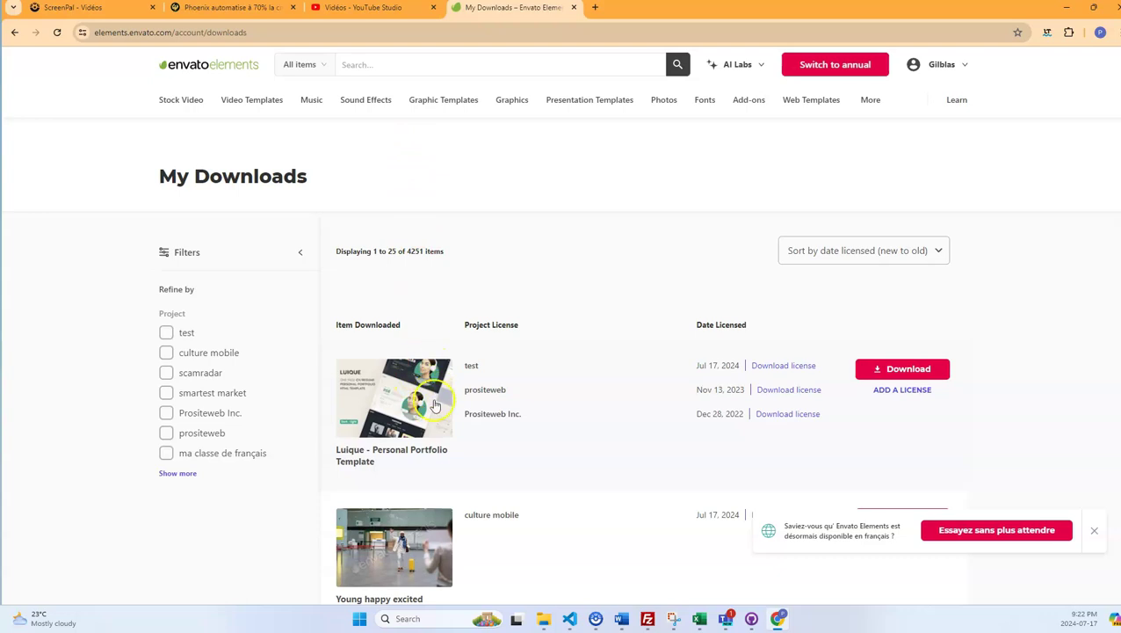
Search Envato Elements for "recruitment" and restrict the search to Web Templates
left_click(391, 72)
key("BackSpace")
type("recruitment")
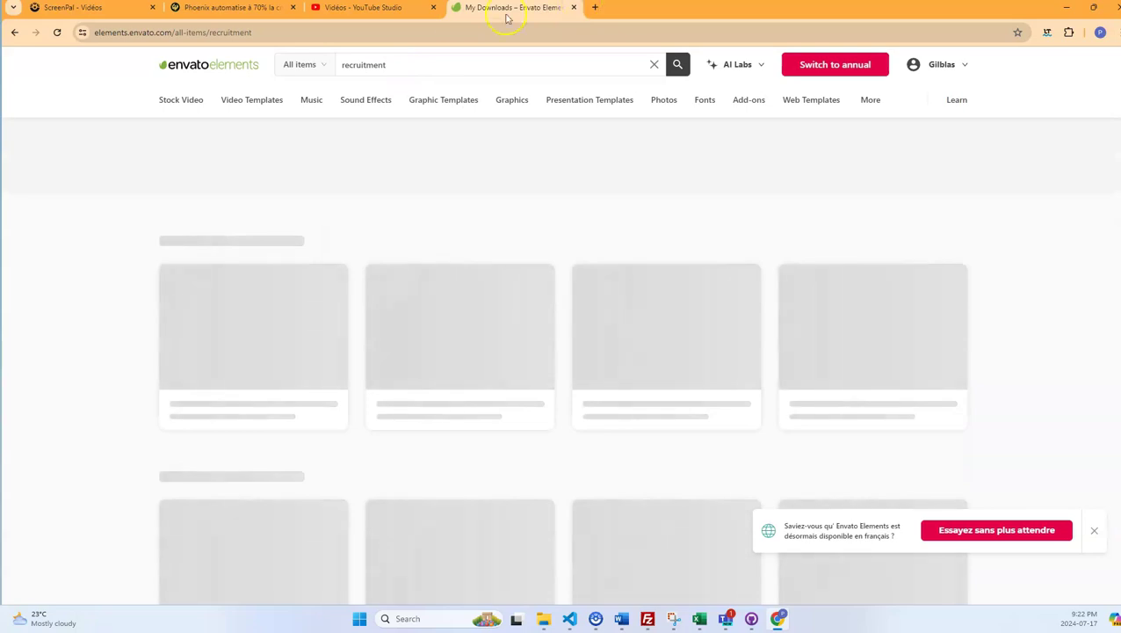
left_click(324, 68)
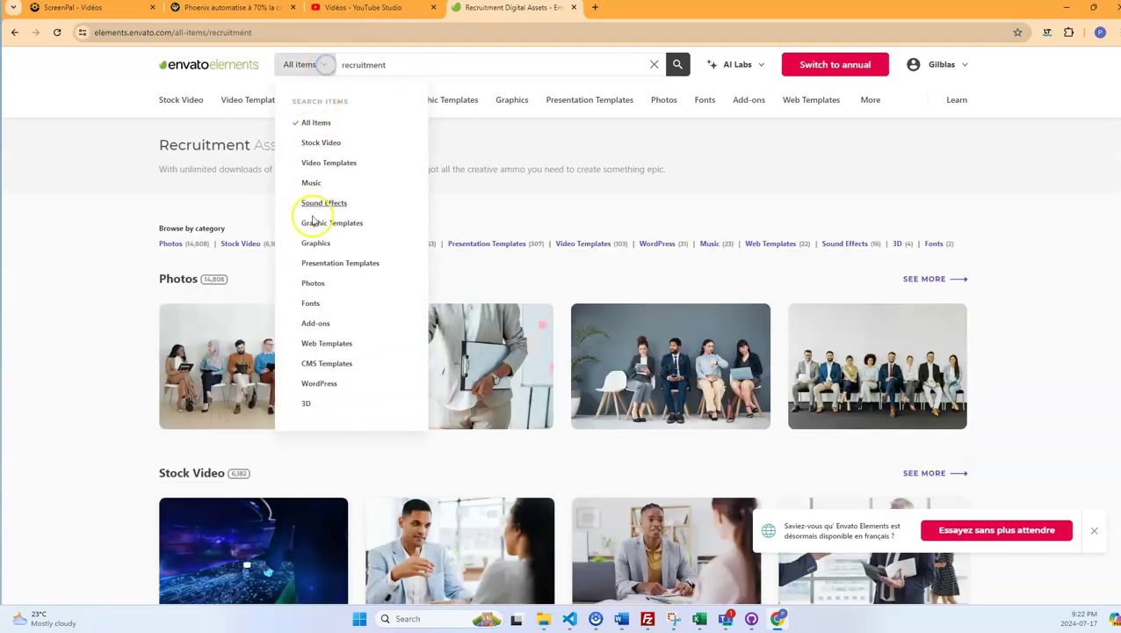
left_click(327, 345)
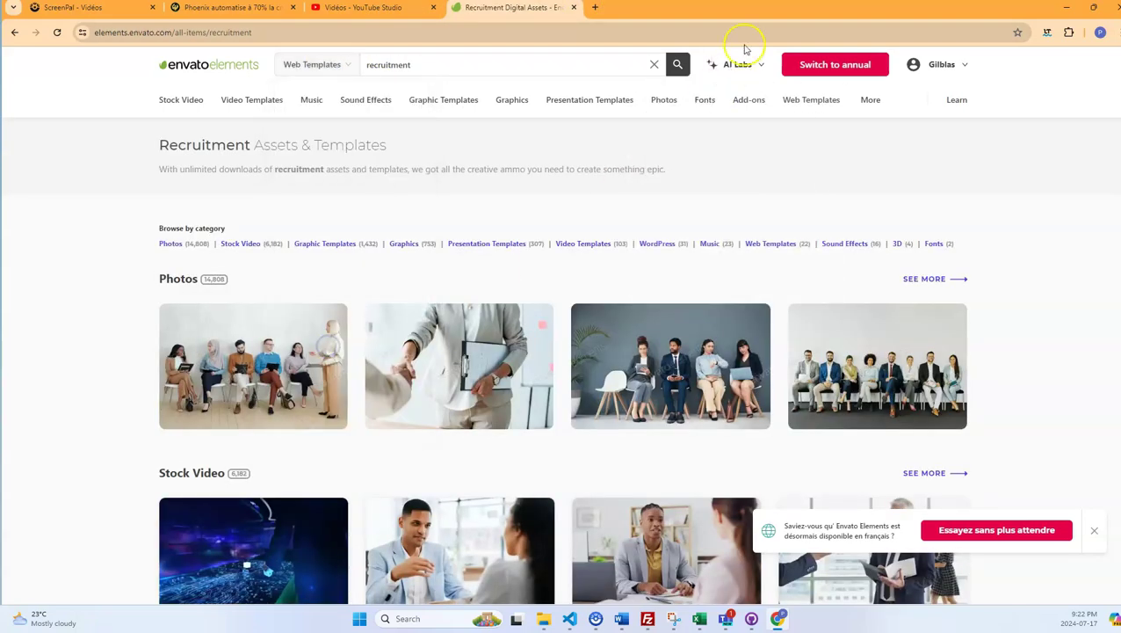
left_click(674, 66)
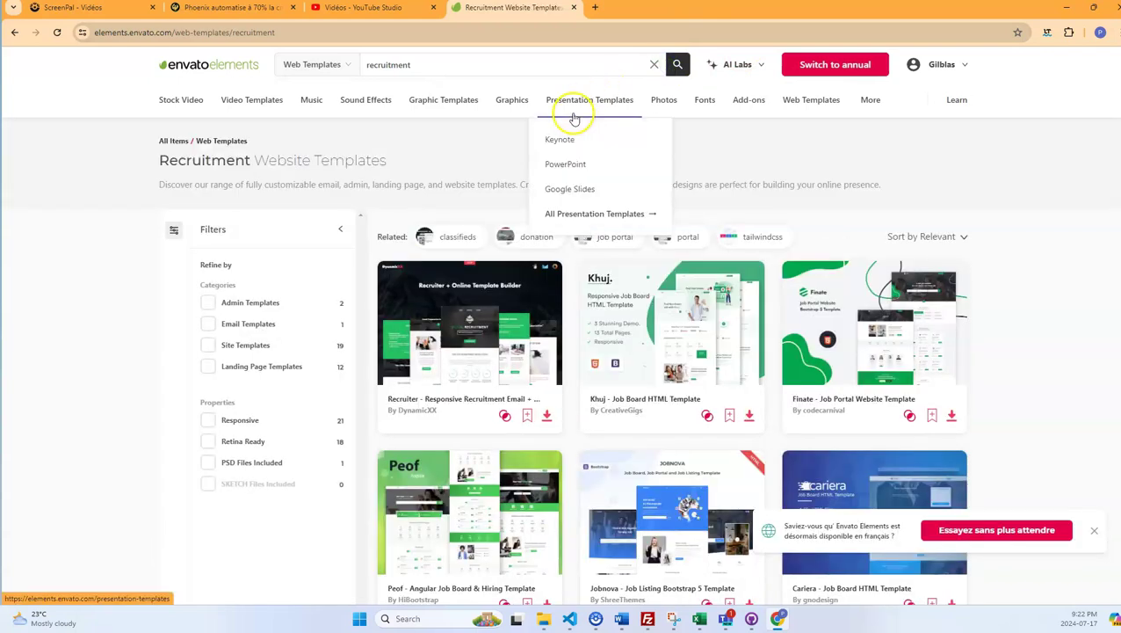
Choose the Jobnova - Job Listing Bootstrap 5 Template from the results and launch its live preview
scroll(571, 149, "down", 2)
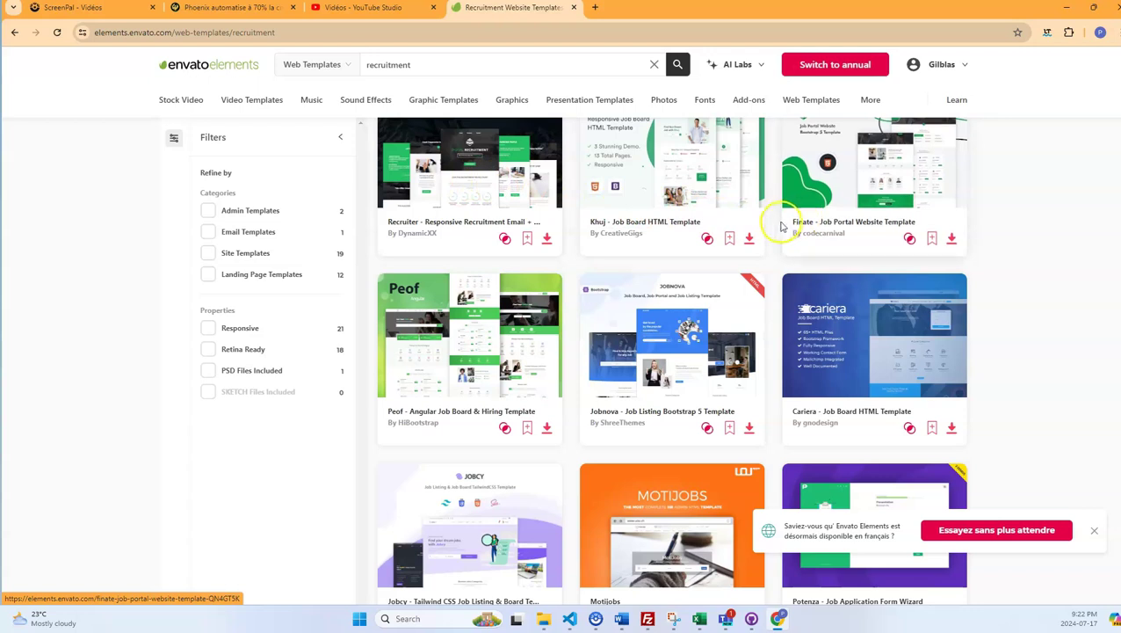
left_click(671, 358)
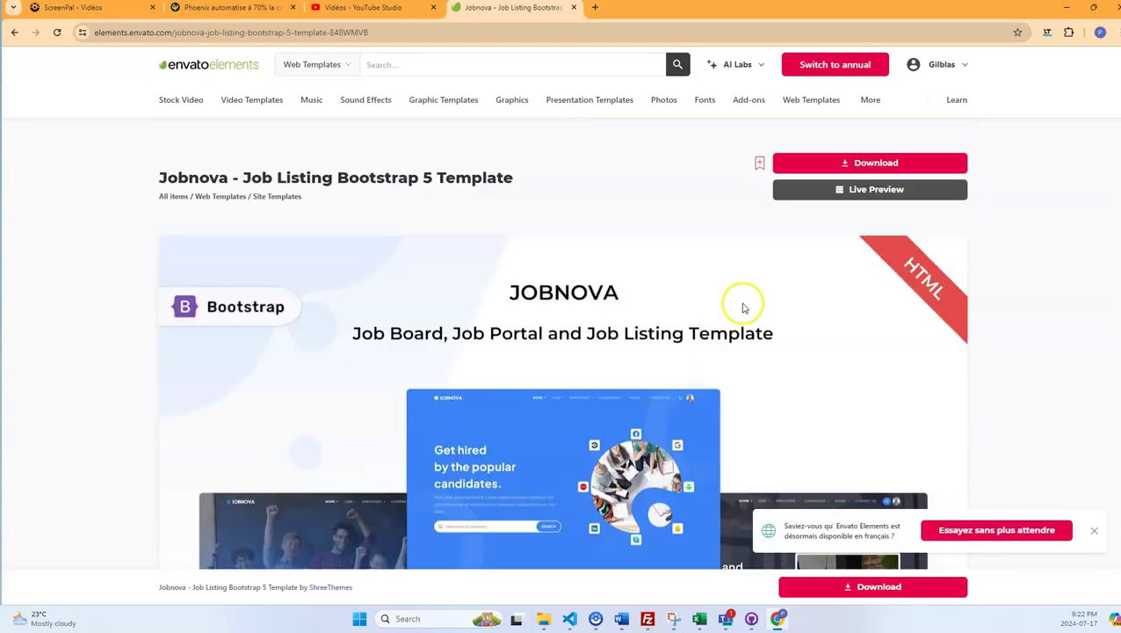
left_click(836, 189)
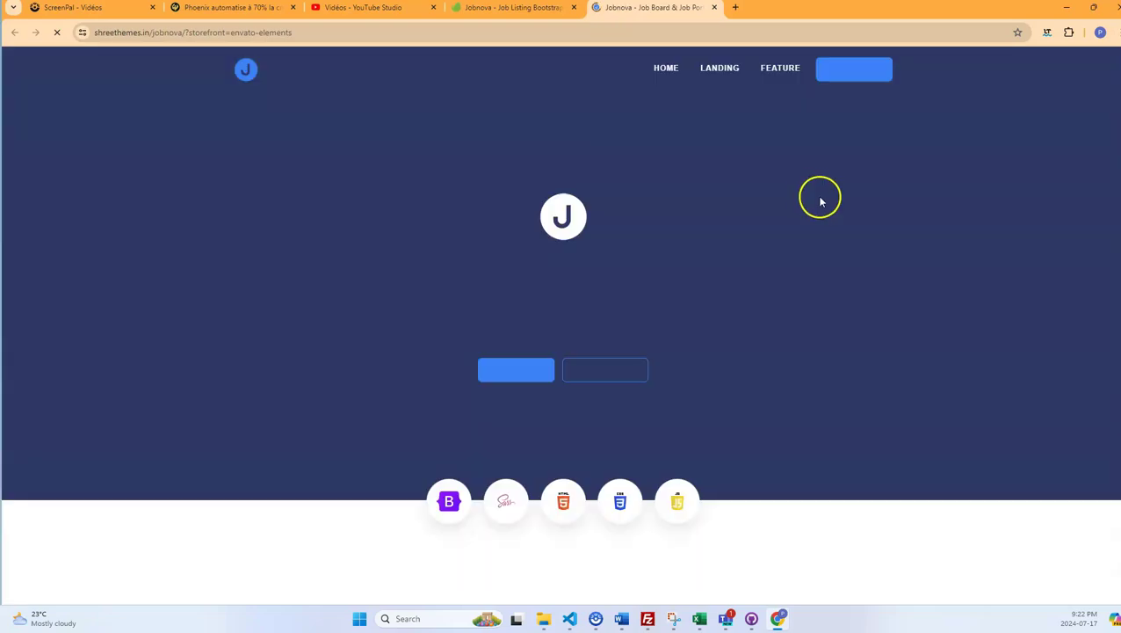
Open the Home One demo of the Jobnova template and look through the whole page down to its footer
scroll(658, 286, "down", 5)
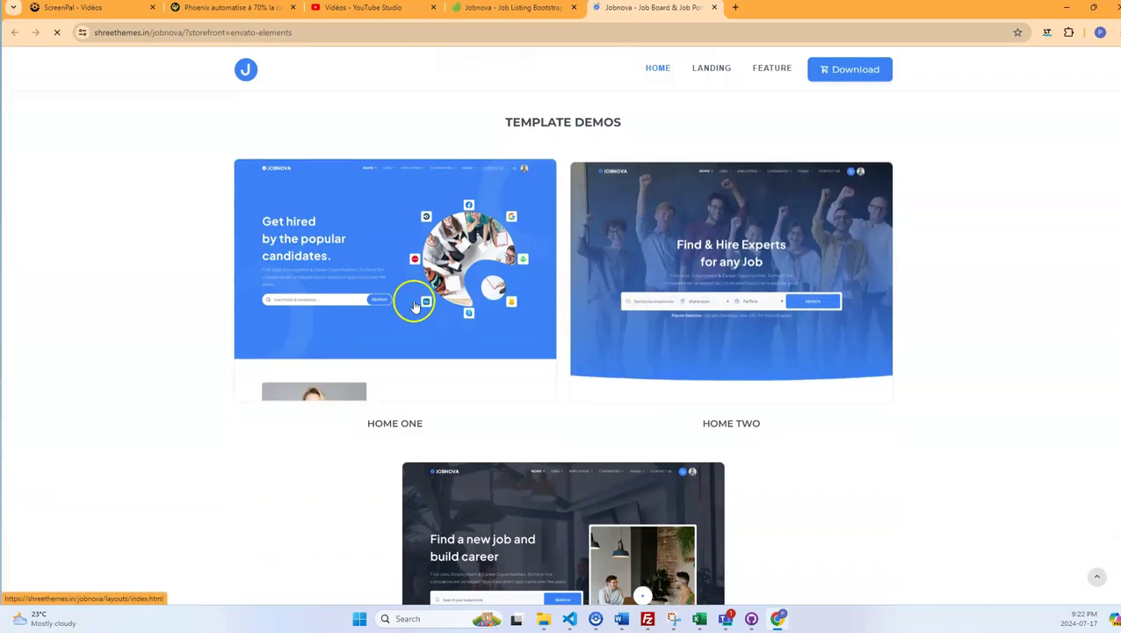
left_click(444, 262)
scroll(961, 353, "down", 5)
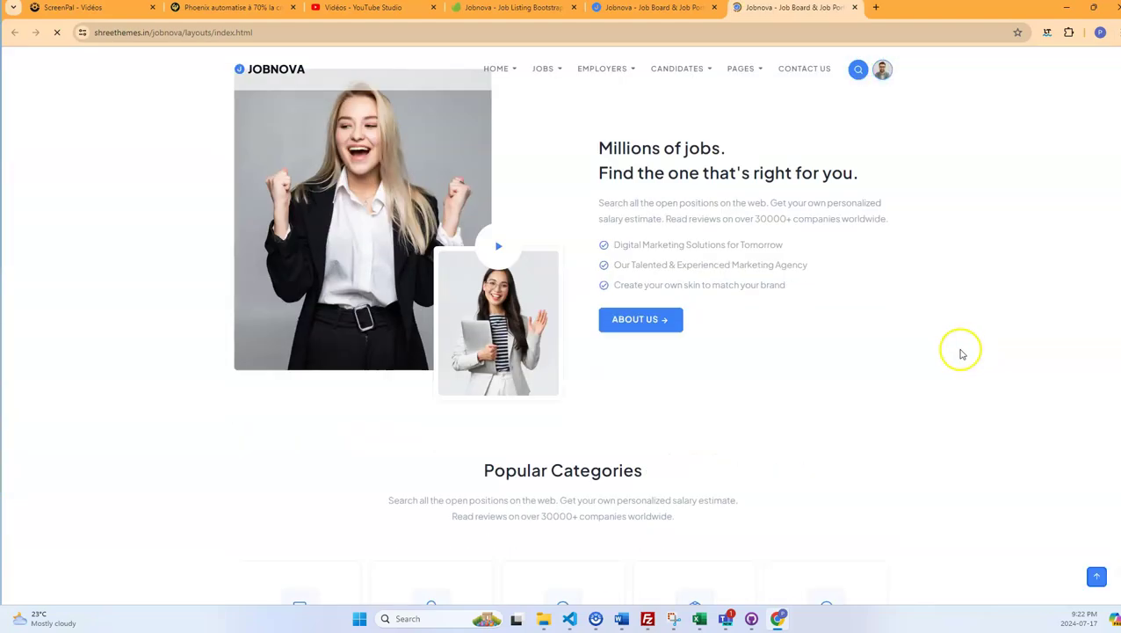
scroll(781, 318, "down", 15)
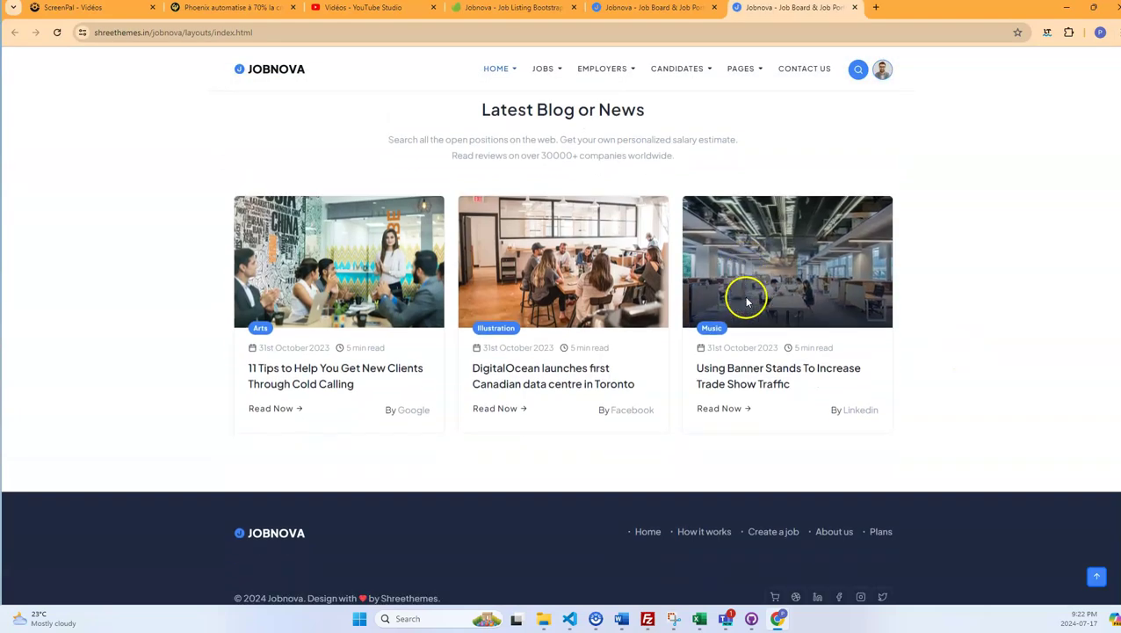
scroll(744, 299, "up", 15)
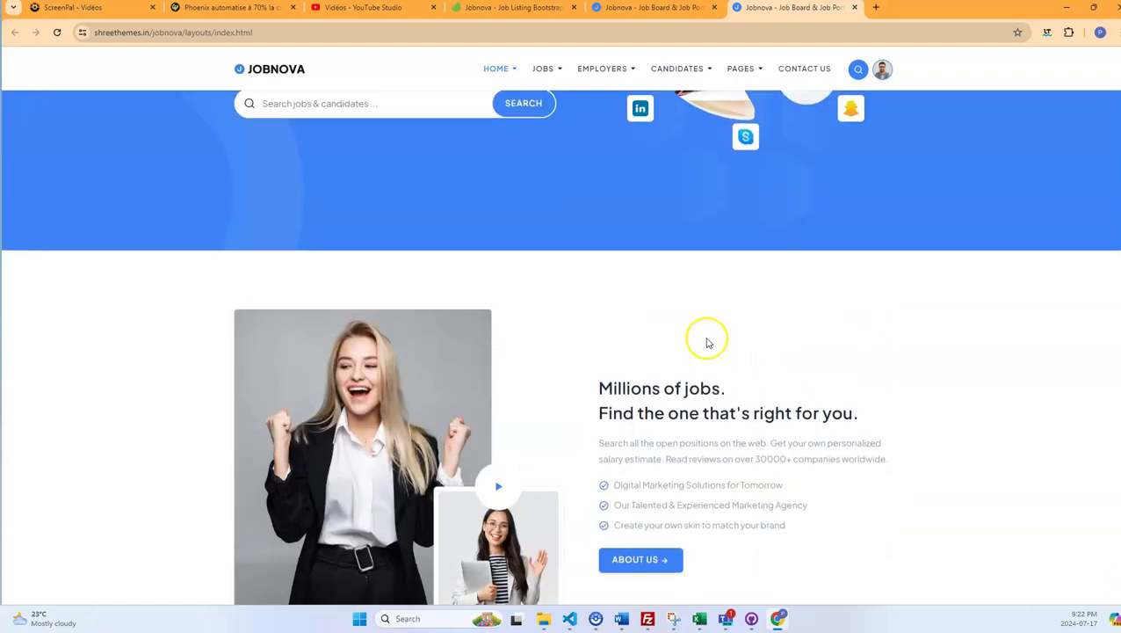
scroll(708, 341, "up", 4)
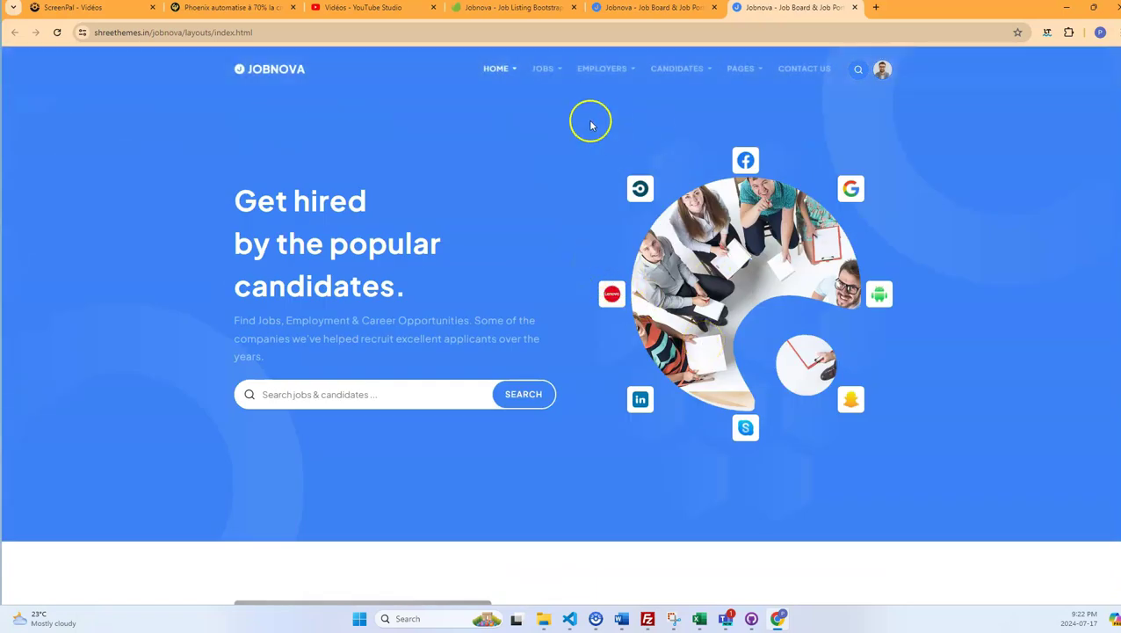
View the template's alternative home pages, Hero Two and Hero Three
mouse_move(497, 72)
left_click(504, 132)
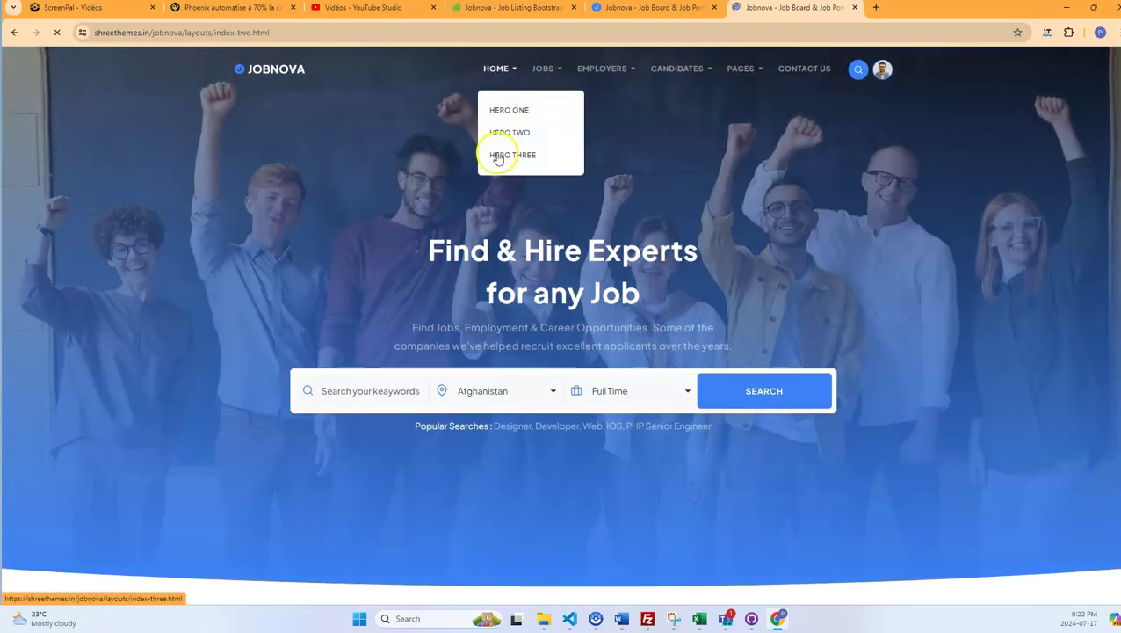
left_click(495, 156)
View the template's Job Categories page and look through the job listings on the Job Grid One page
mouse_move(544, 74)
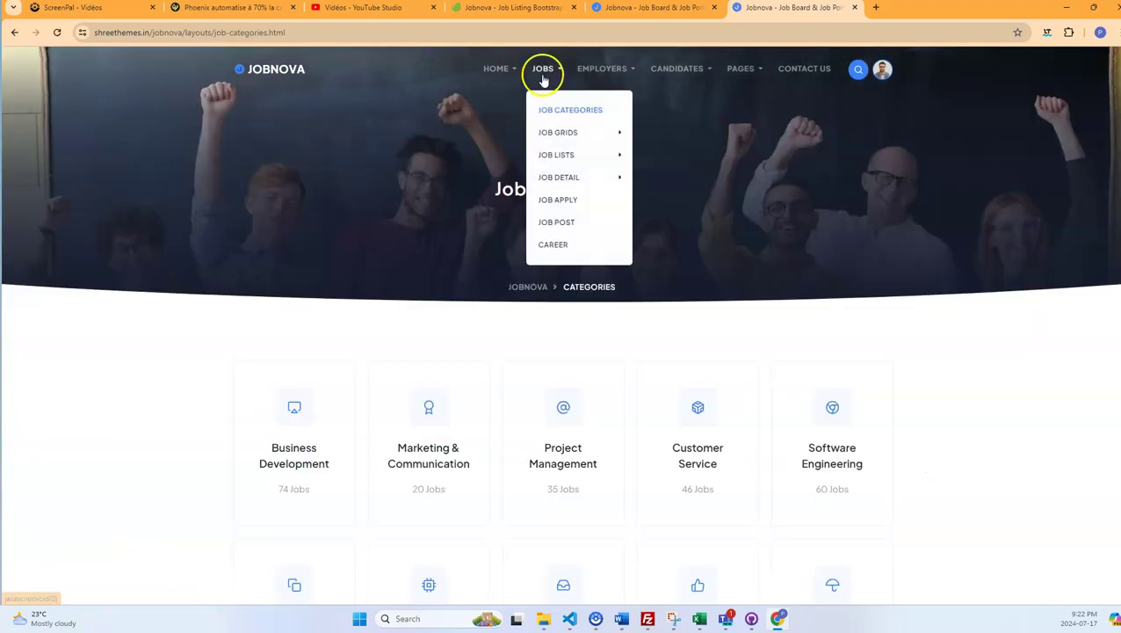
mouse_move(551, 139)
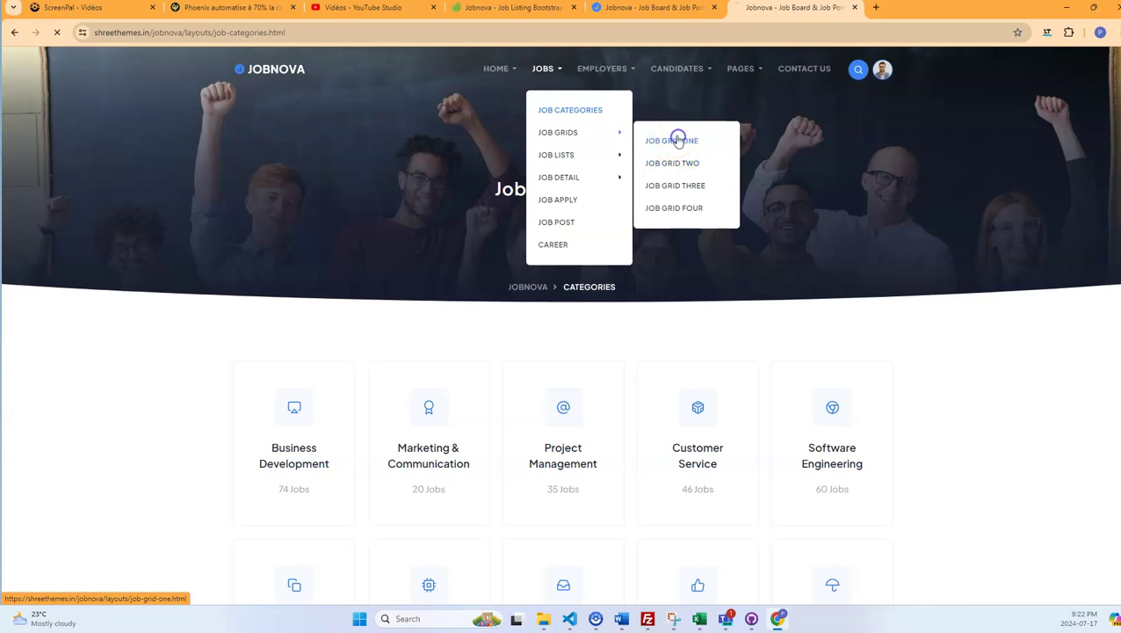
left_click(677, 141)
scroll(520, 264, "down", 10)
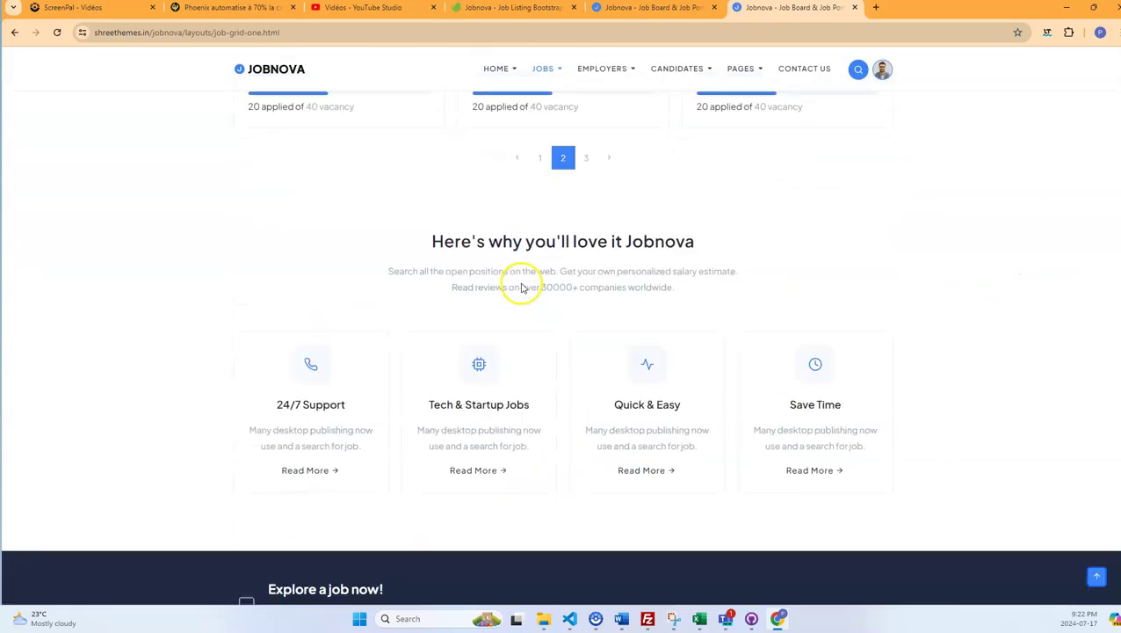
scroll(521, 287, "up", 5)
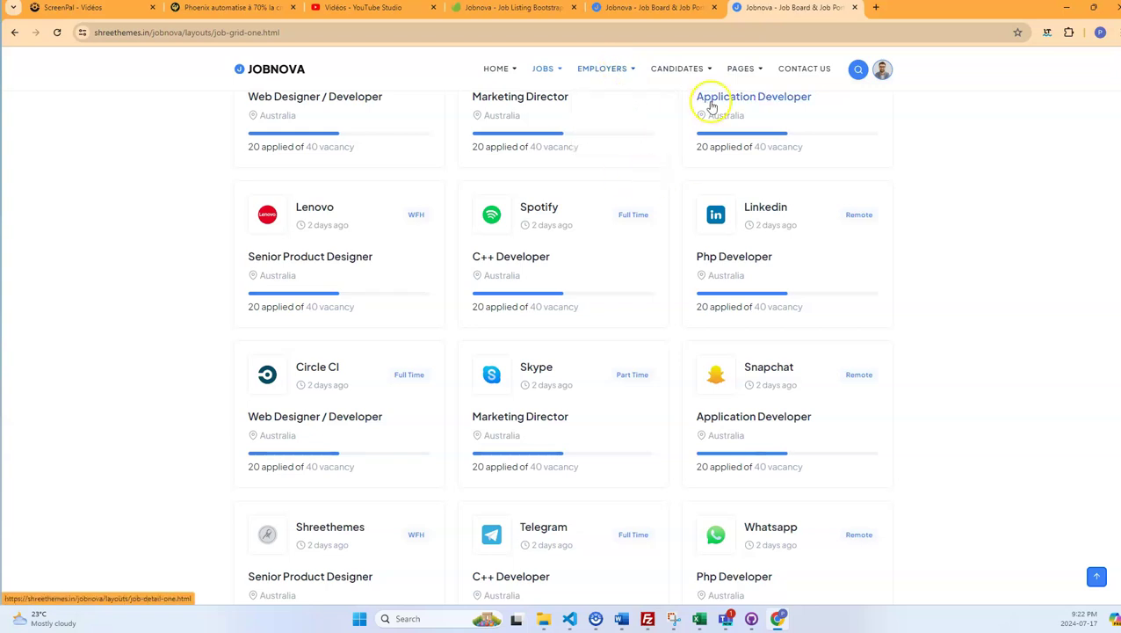
Return to the Jobnova home page and examine its sections around Popular Categories
left_click(283, 77)
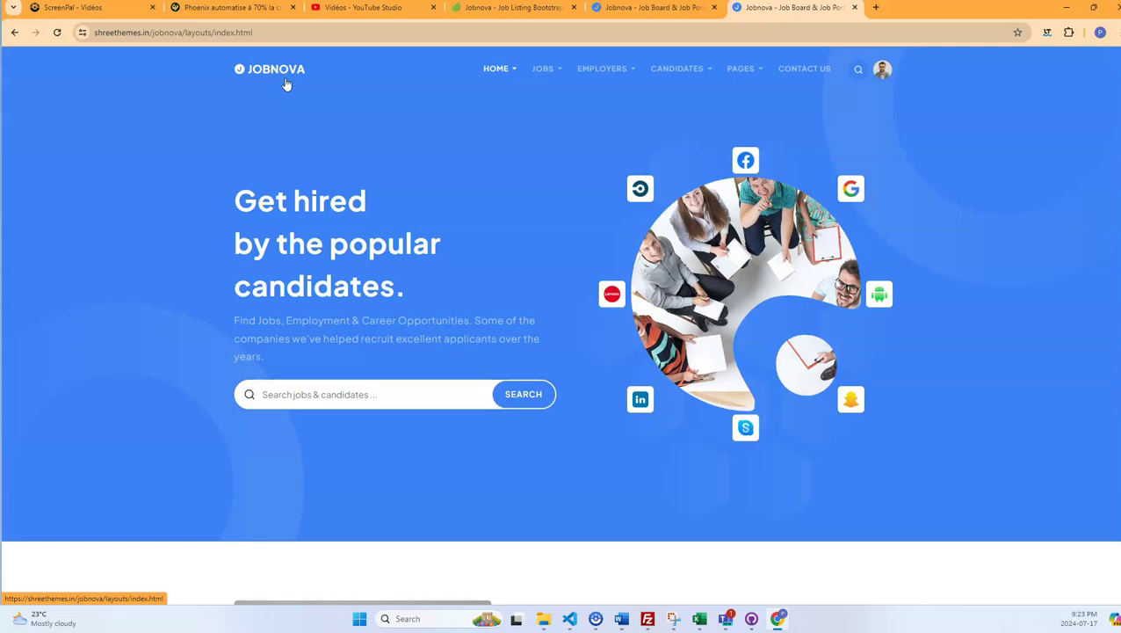
scroll(449, 263, "down", 8)
scroll(453, 268, "down", 3)
scroll(493, 253, "up", 1)
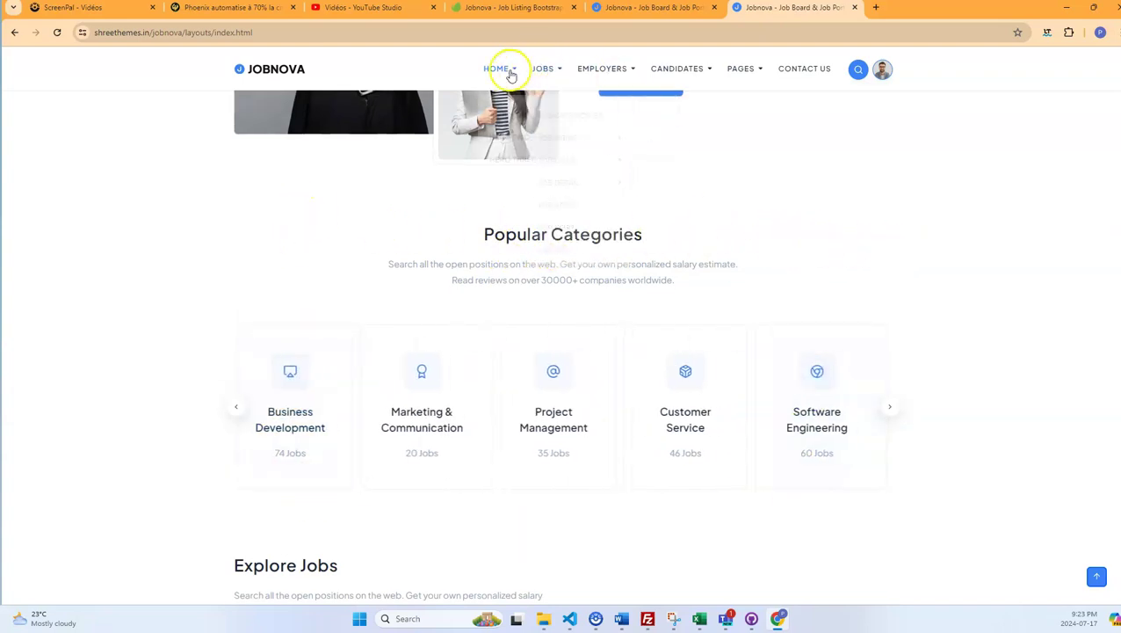
Open the Job Categories page from the home page and examine its category cards
mouse_move(546, 72)
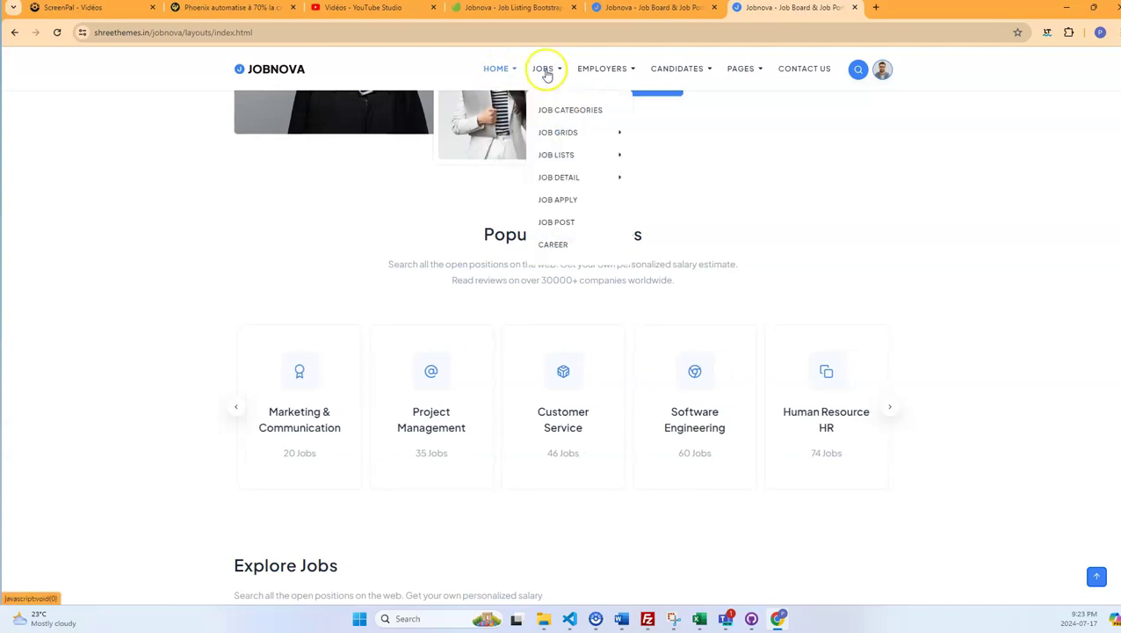
left_click(559, 114)
scroll(600, 219, "down", 4)
scroll(600, 219, "up", 1)
scroll(585, 216, "down", 1)
scroll(553, 208, "up", 2)
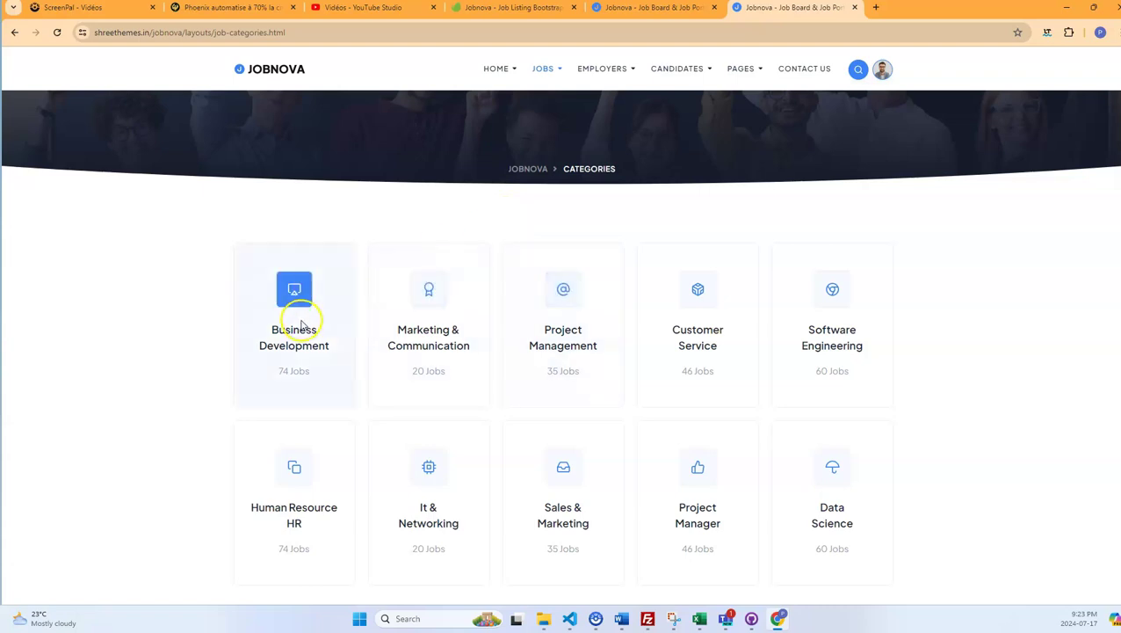
Go back to the Hero One home page and view its Popular Categories and Explore Jobs sections
scroll(453, 132, "up", 2)
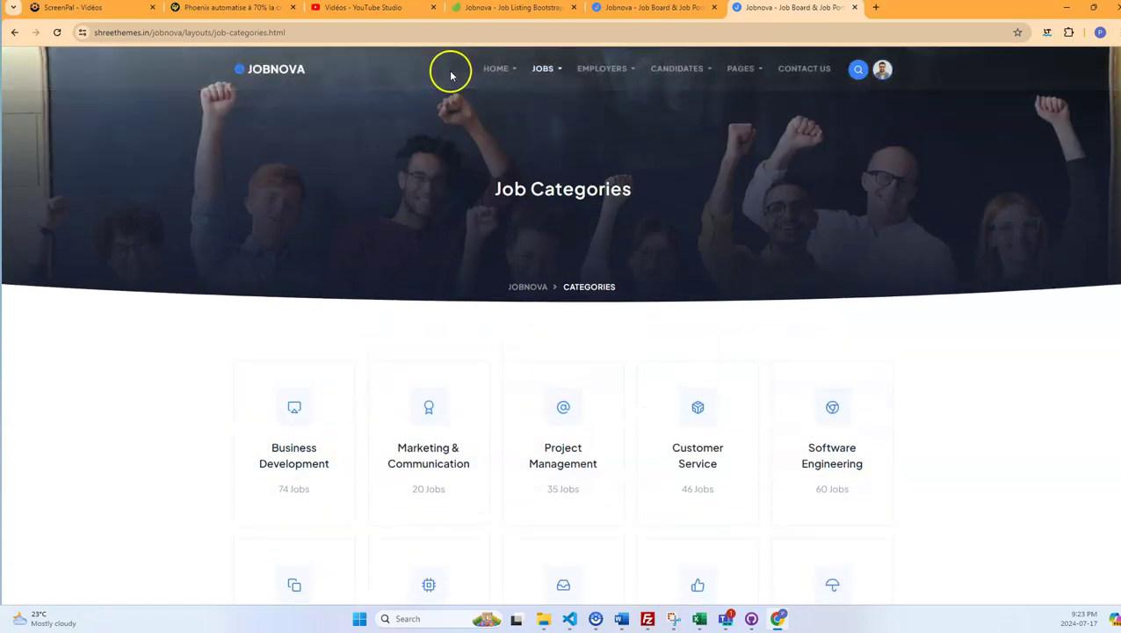
mouse_move(495, 68)
left_click(501, 108)
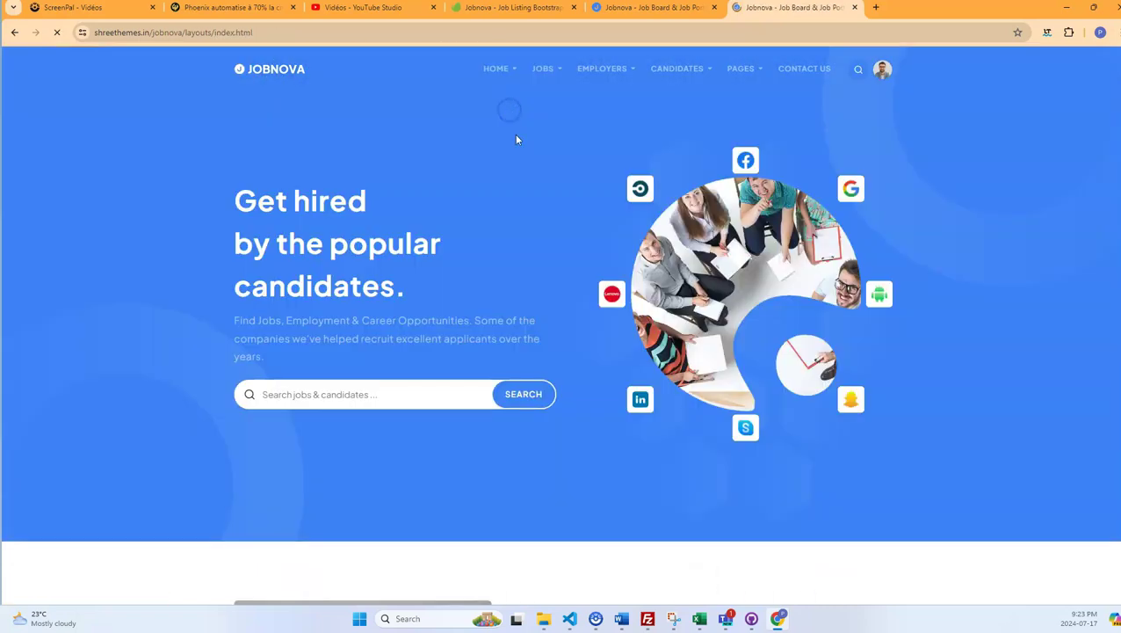
scroll(527, 176, "down", 10)
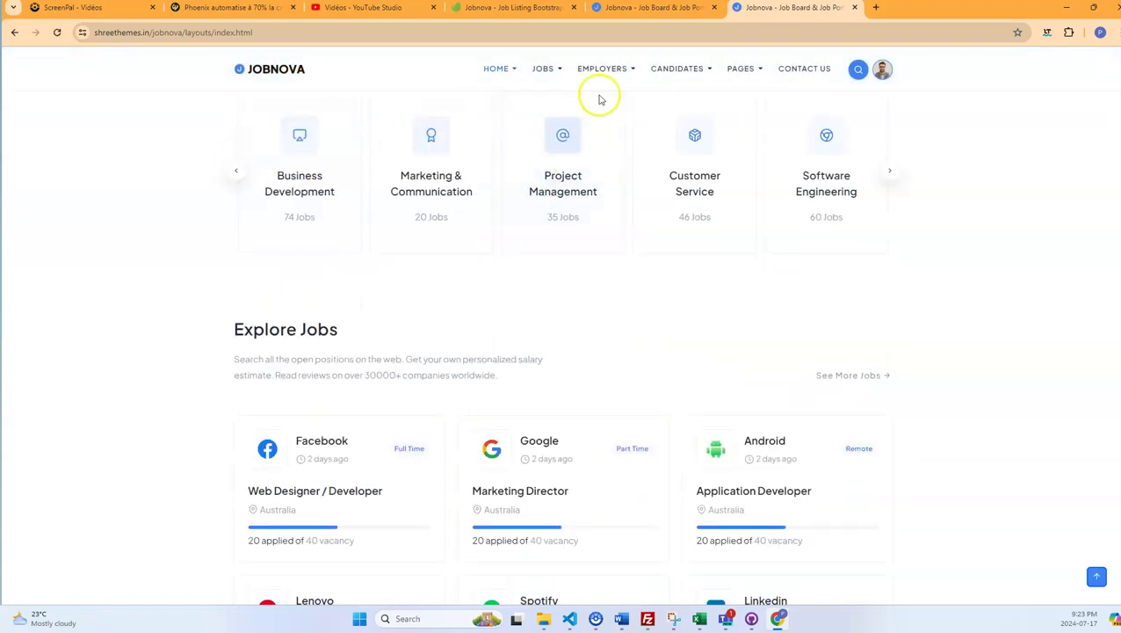
Open the Job Categories page again and compare its category cards with those on the home page
mouse_move(557, 70)
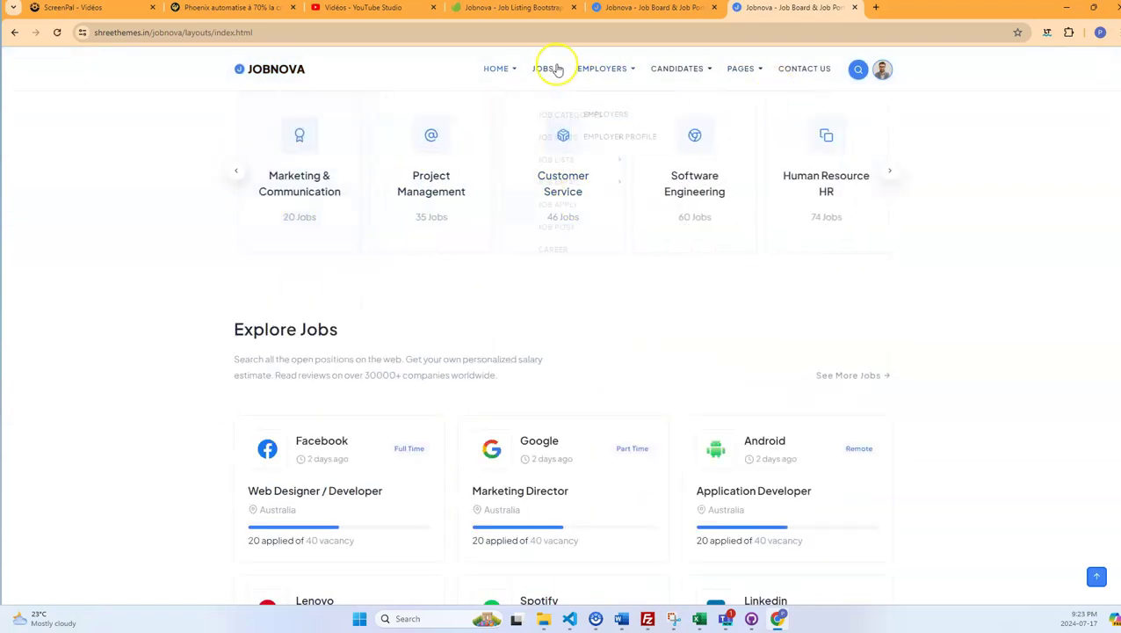
left_click(566, 109)
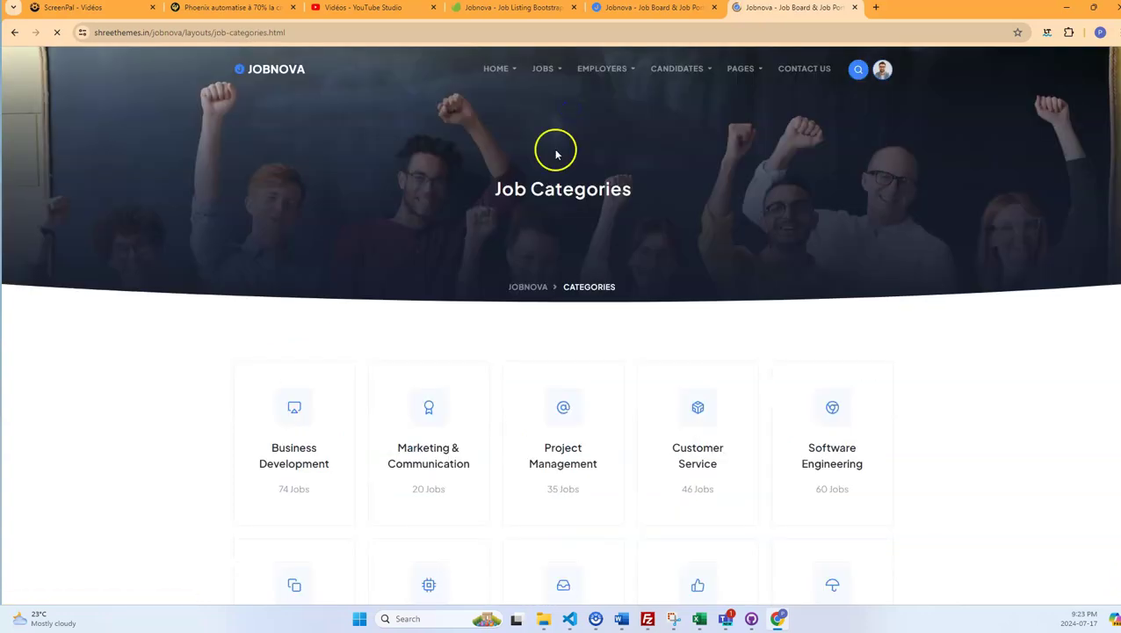
scroll(400, 288, "down", 2)
scroll(620, 298, "down", 4)
scroll(624, 302, "up", 6)
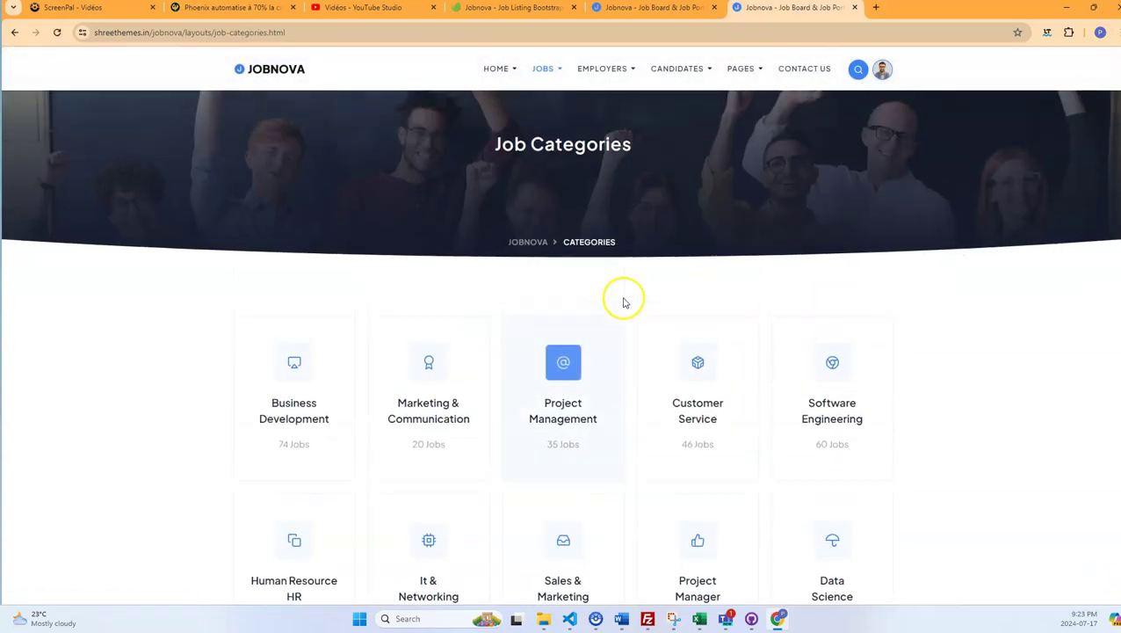
scroll(619, 300, "up", 1)
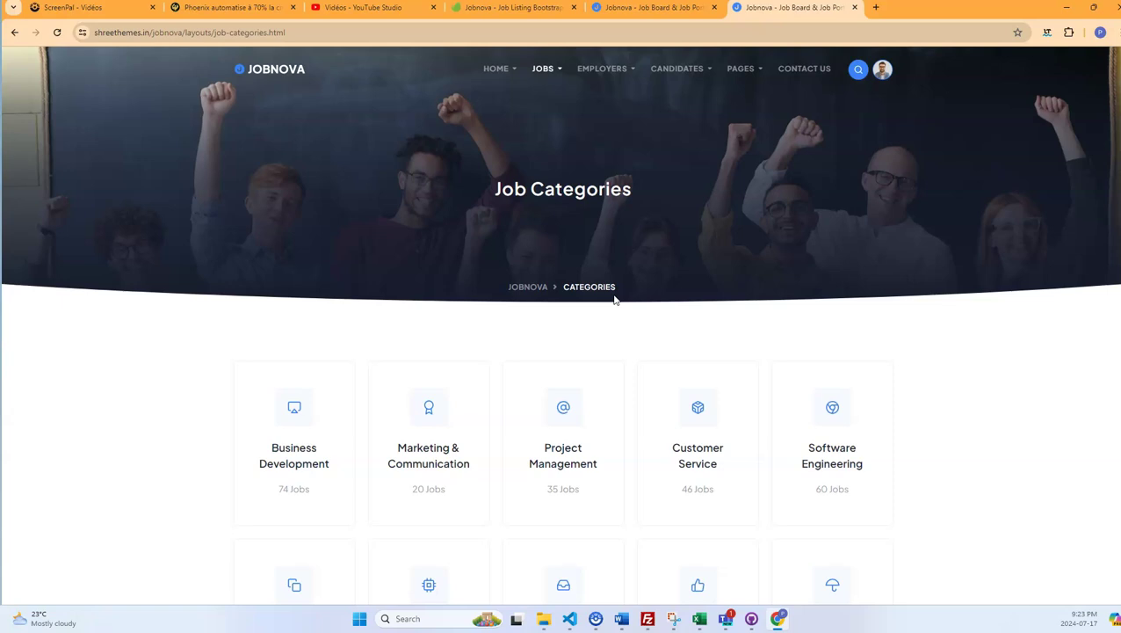
scroll(601, 281, "down", 3)
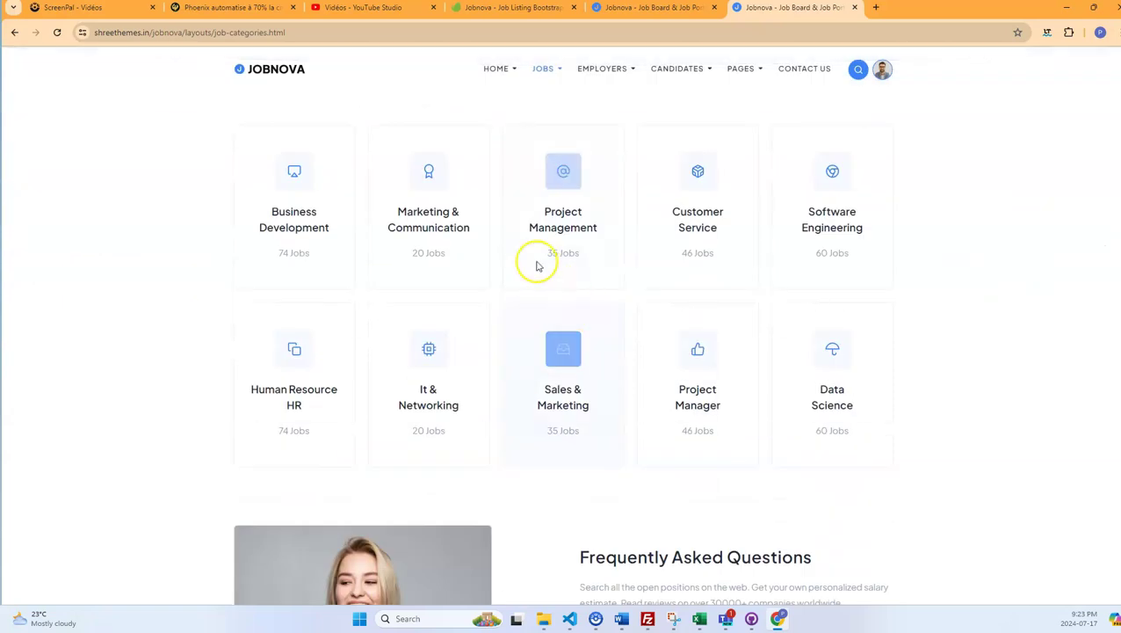
mouse_move(527, 88)
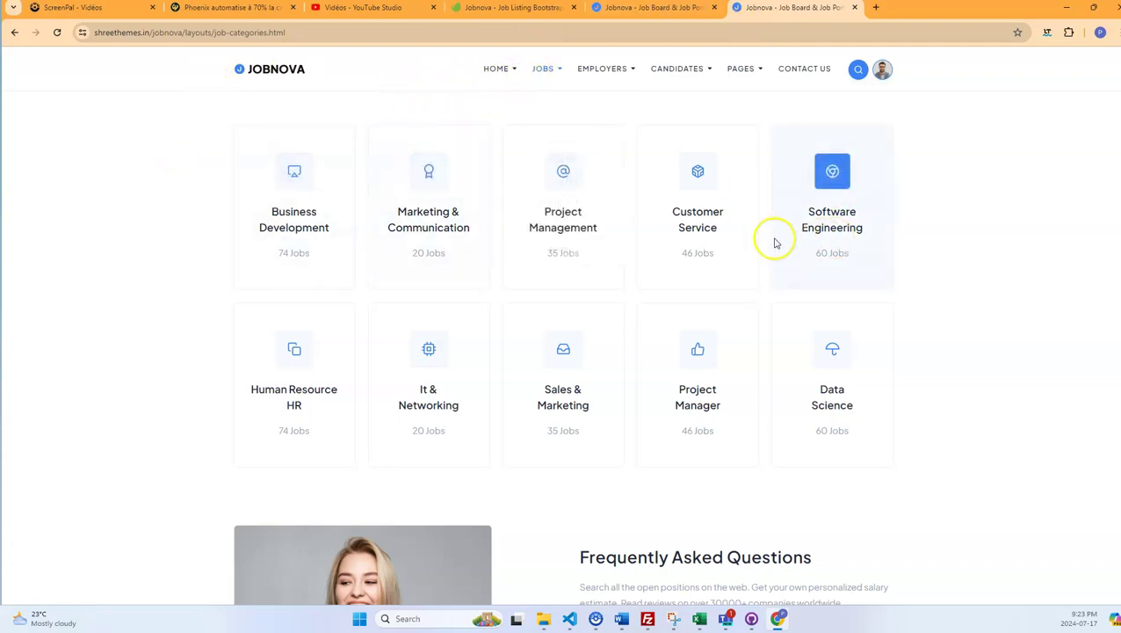
scroll(703, 238, "up", 2)
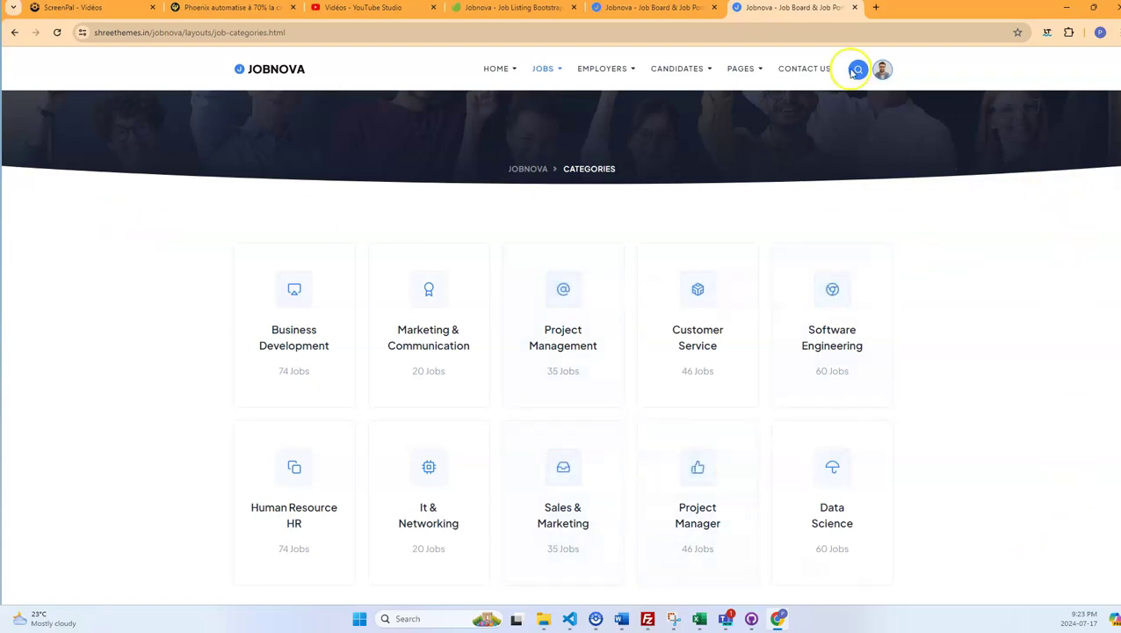
Return to the Hero One home page and examine the Popular Categories section and its surrounding sections
mouse_move(493, 68)
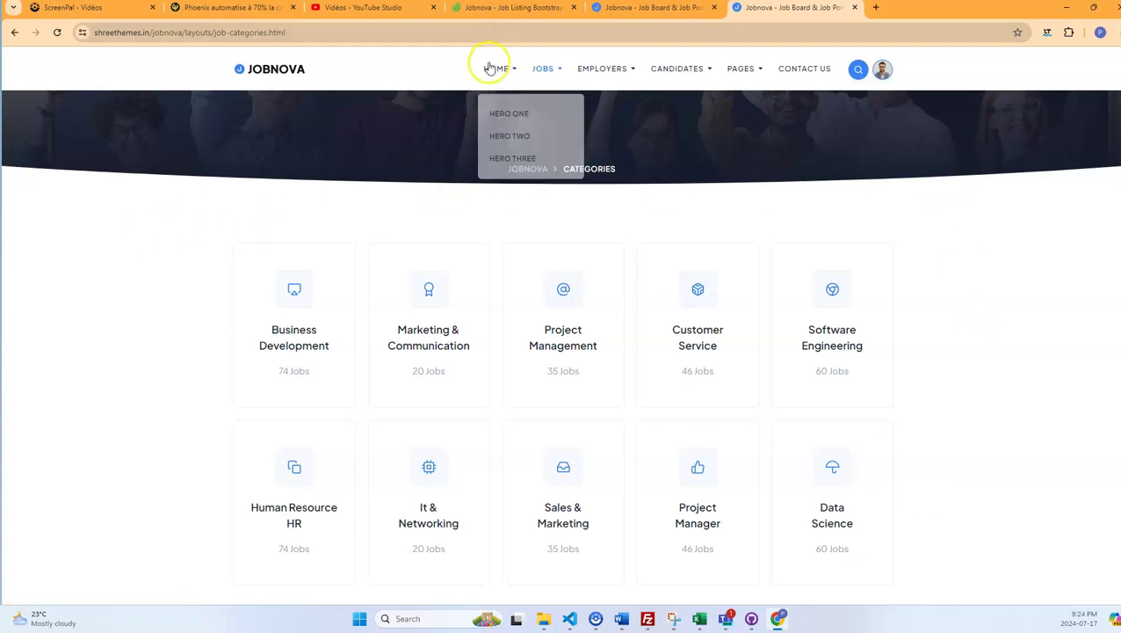
left_click(509, 114)
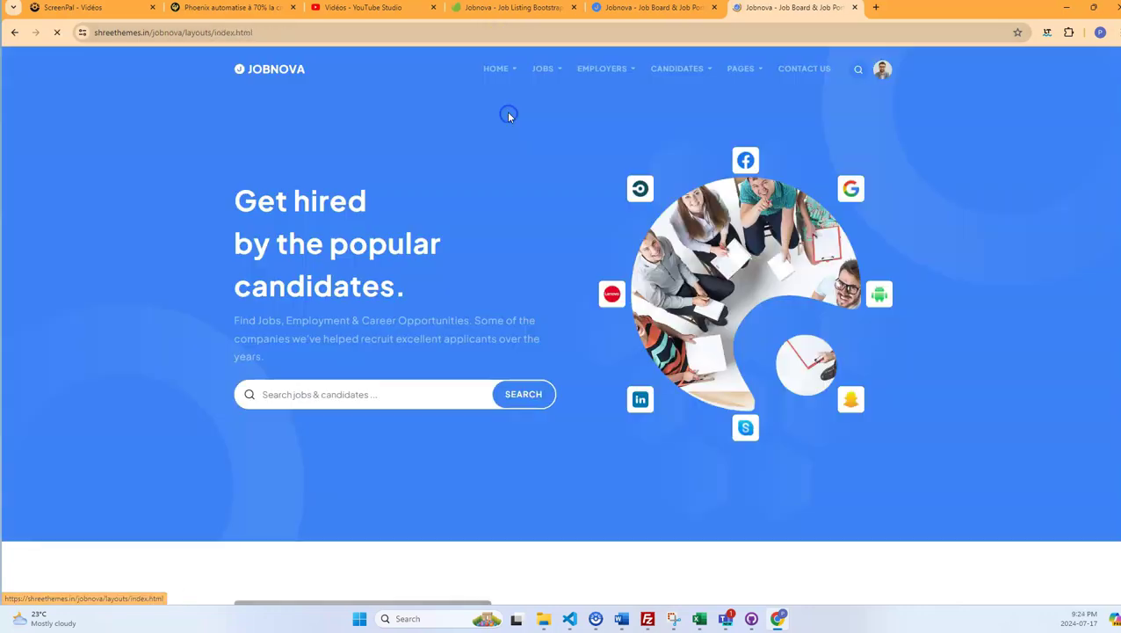
scroll(532, 299, "down", 5)
scroll(861, 272, "down", 4)
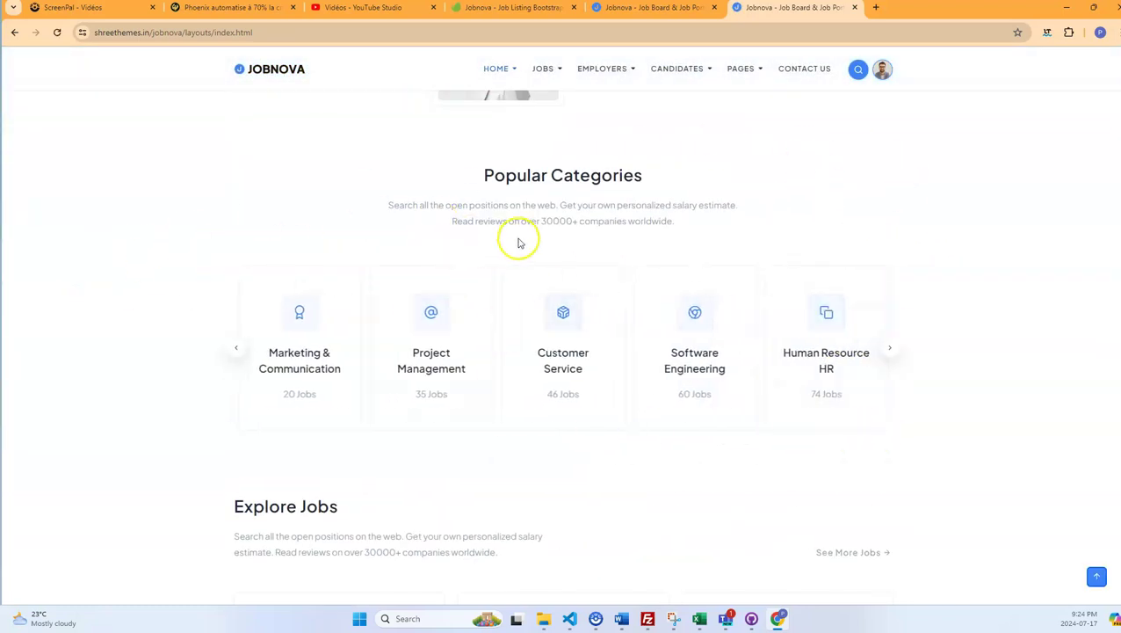
scroll(520, 251, "down", 2)
scroll(520, 246, "up", 6)
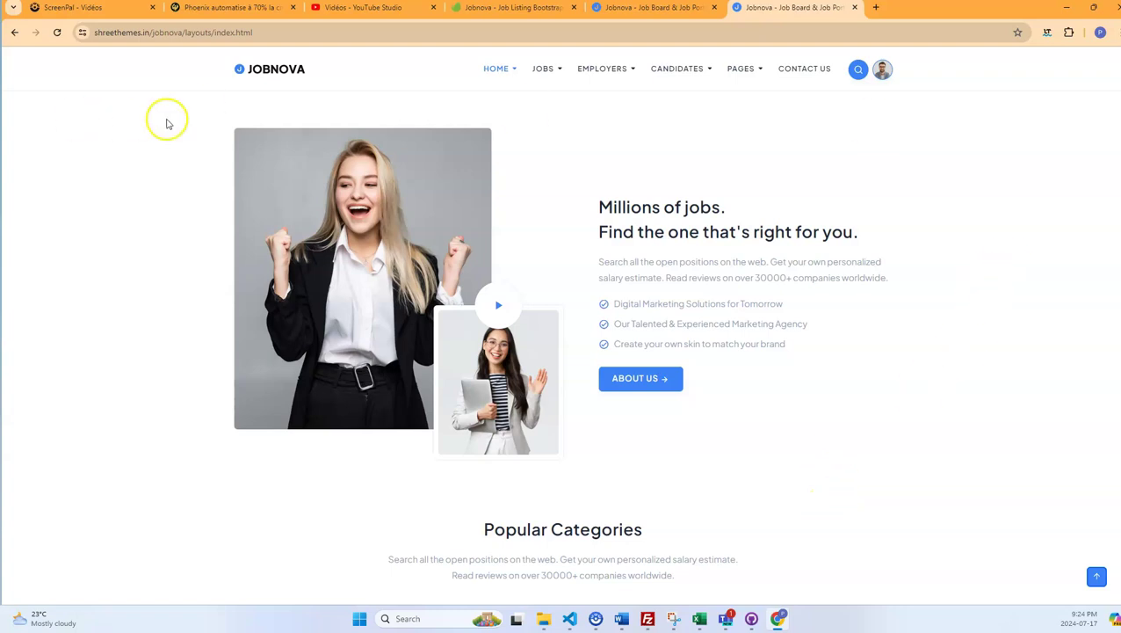
Open the template's About Us page and view its "Millions of jobs" section
mouse_move(742, 68)
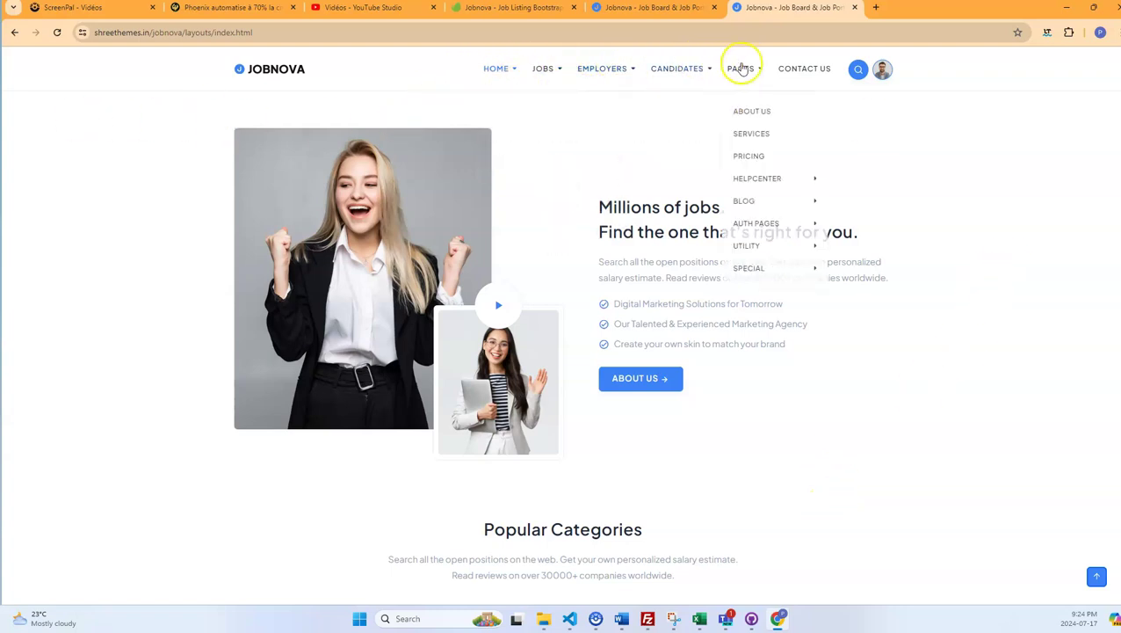
left_click(749, 110)
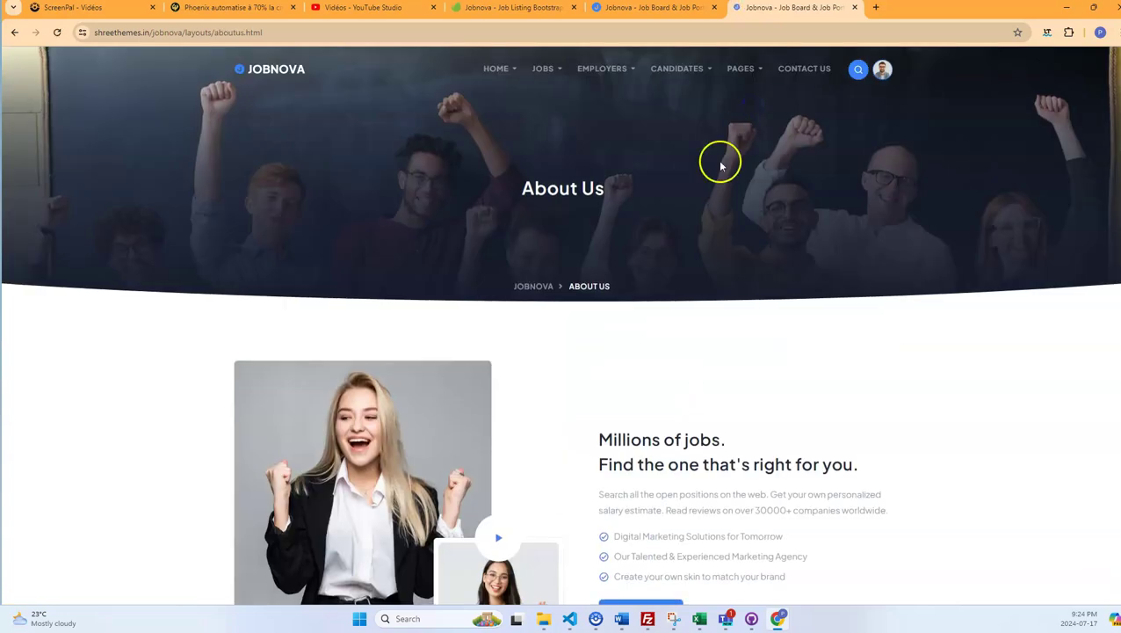
scroll(696, 201, "down", 4)
scroll(626, 215, "up", 2)
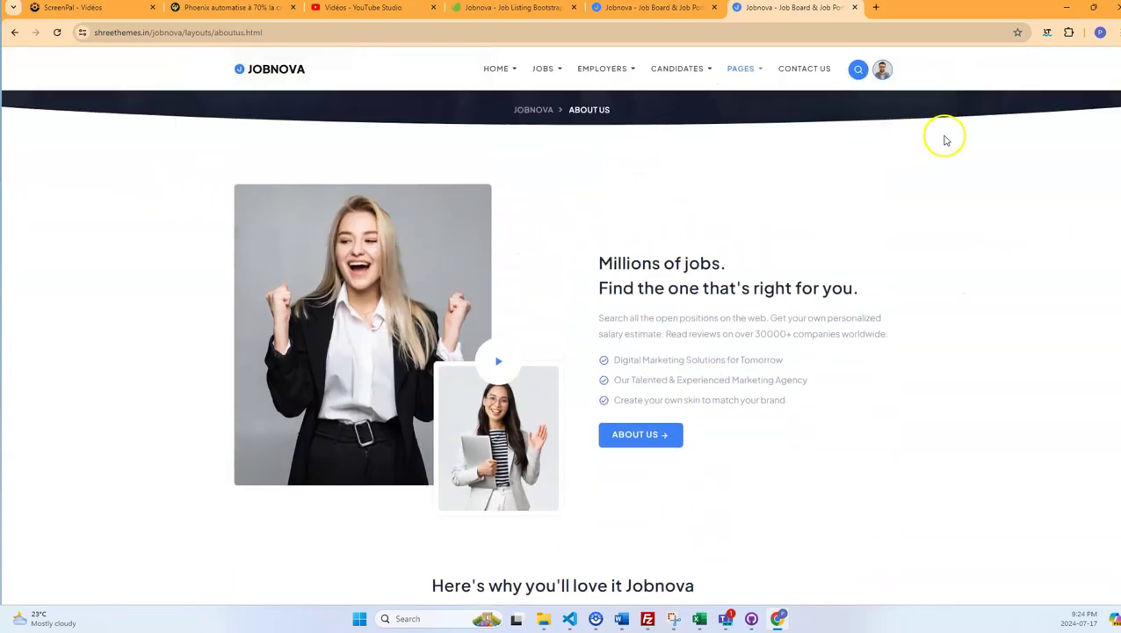
Return to the Hero One home page and view the same "Millions of jobs" section there
mouse_move(492, 72)
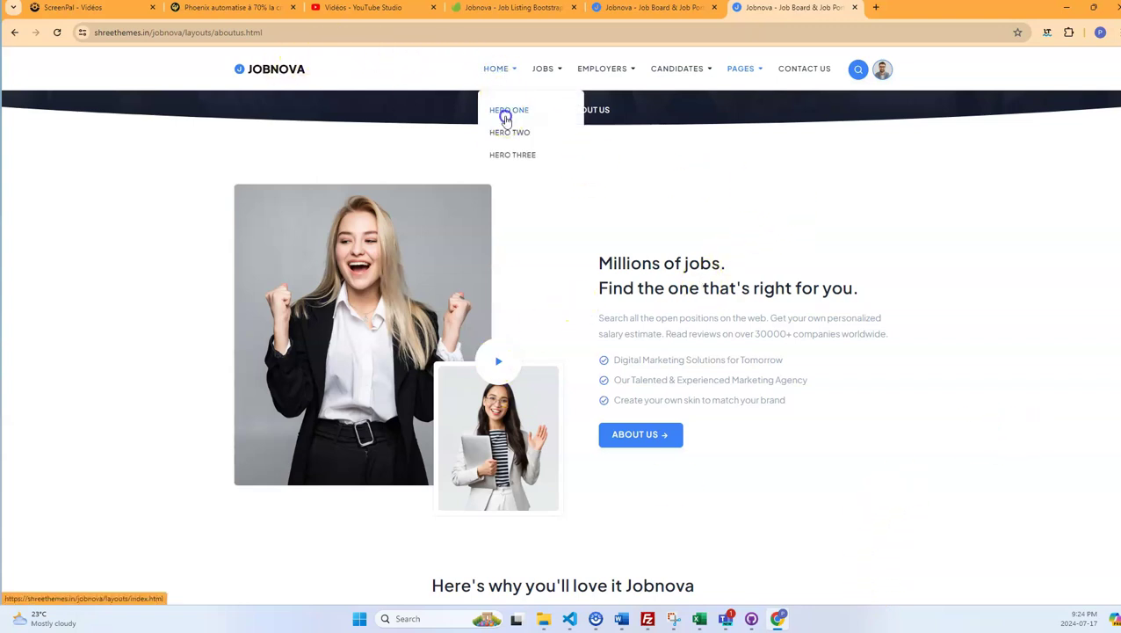
left_click(502, 117)
scroll(408, 400, "down", 5)
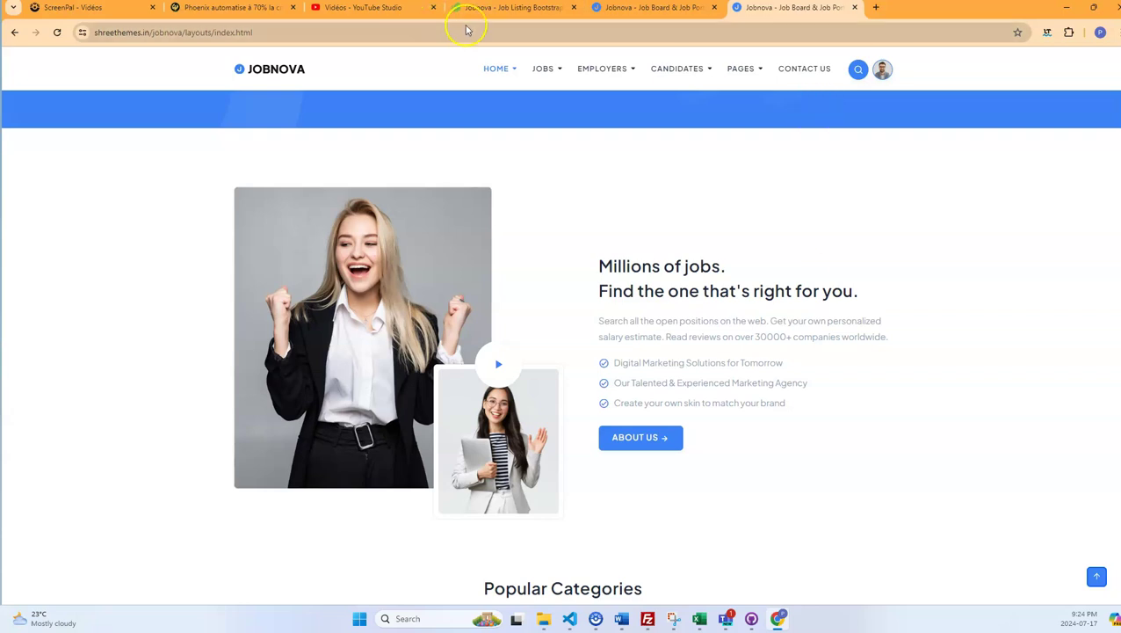
Switch to the Phoenix website and load the developer portal at developer.phoenixforgetech.com
left_click(247, 10)
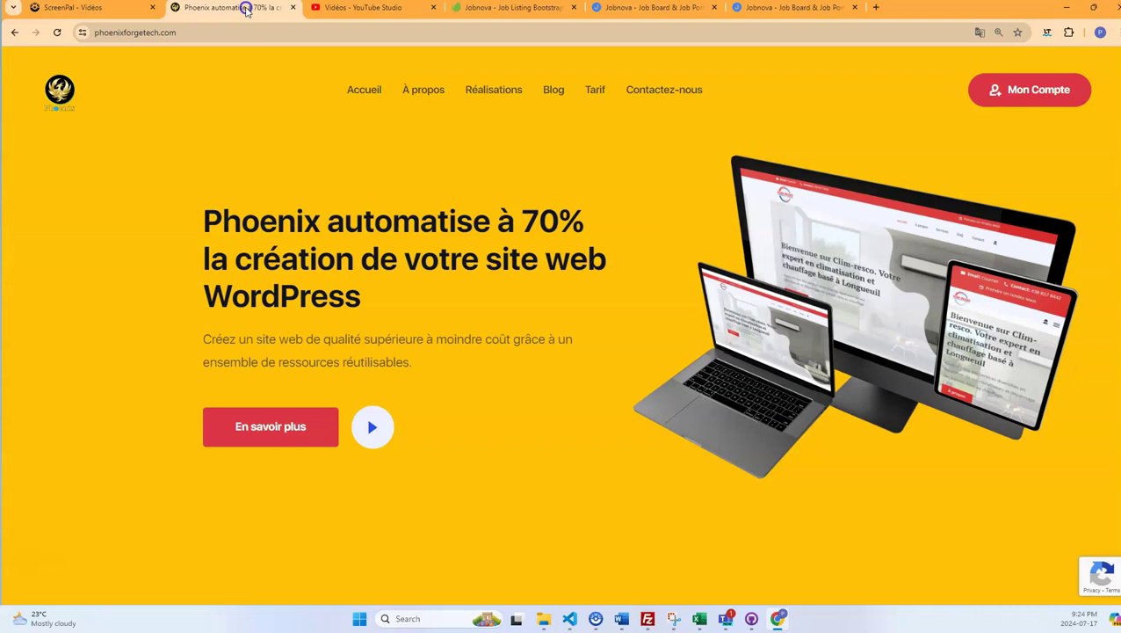
left_click(200, 32)
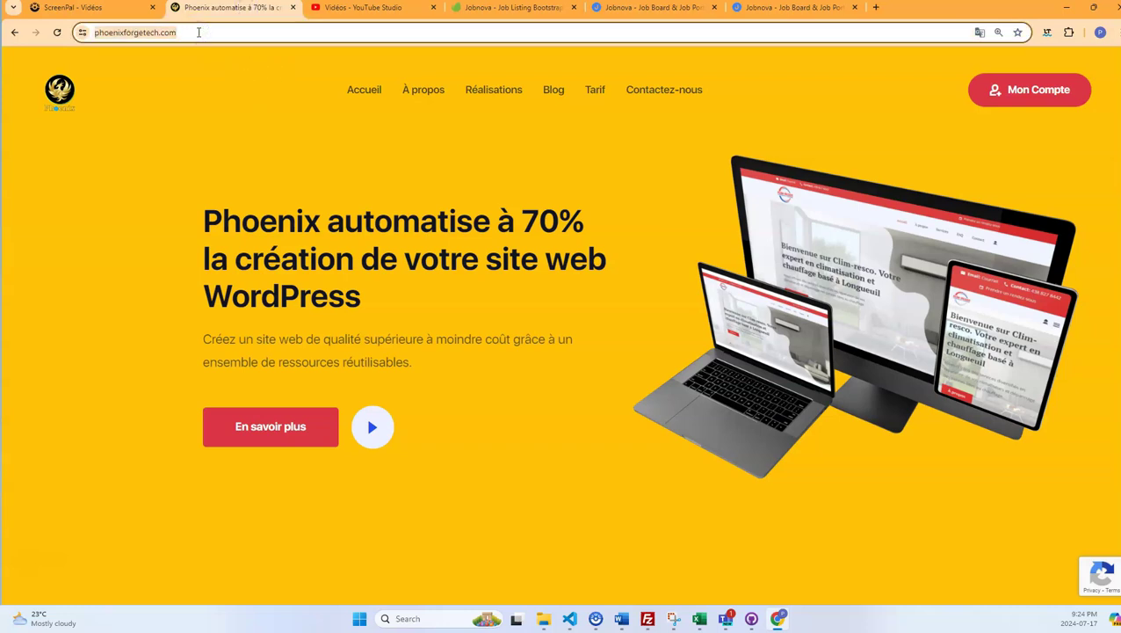
type("dev")
key("Return")
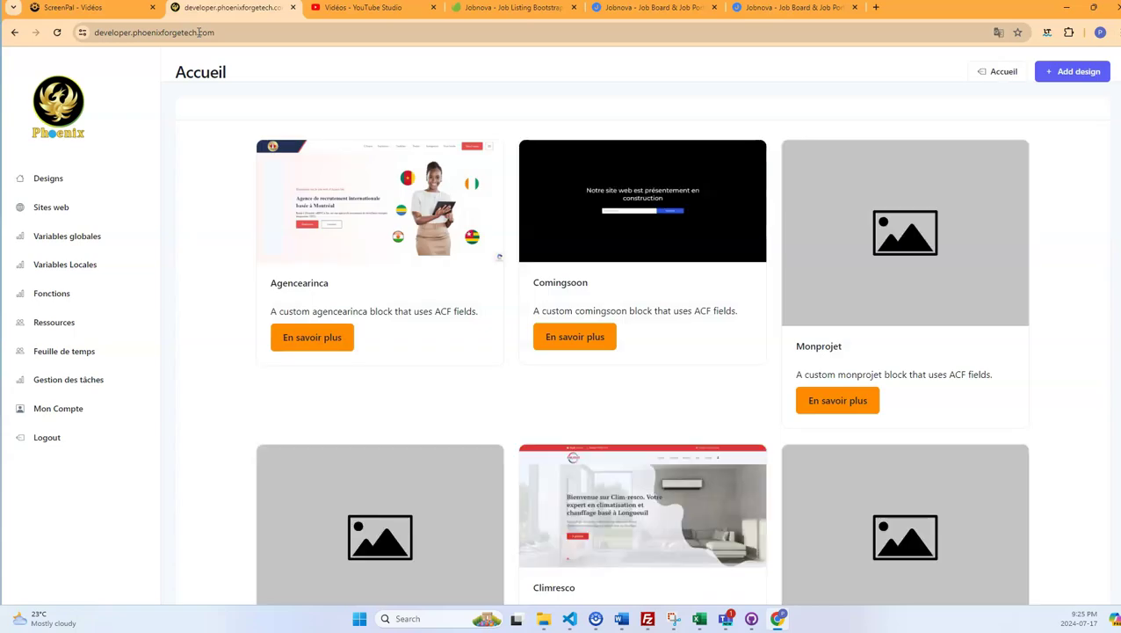
Look through the portal's Sites web list and view the entry listed directly below Garage Ayad
left_click(36, 209)
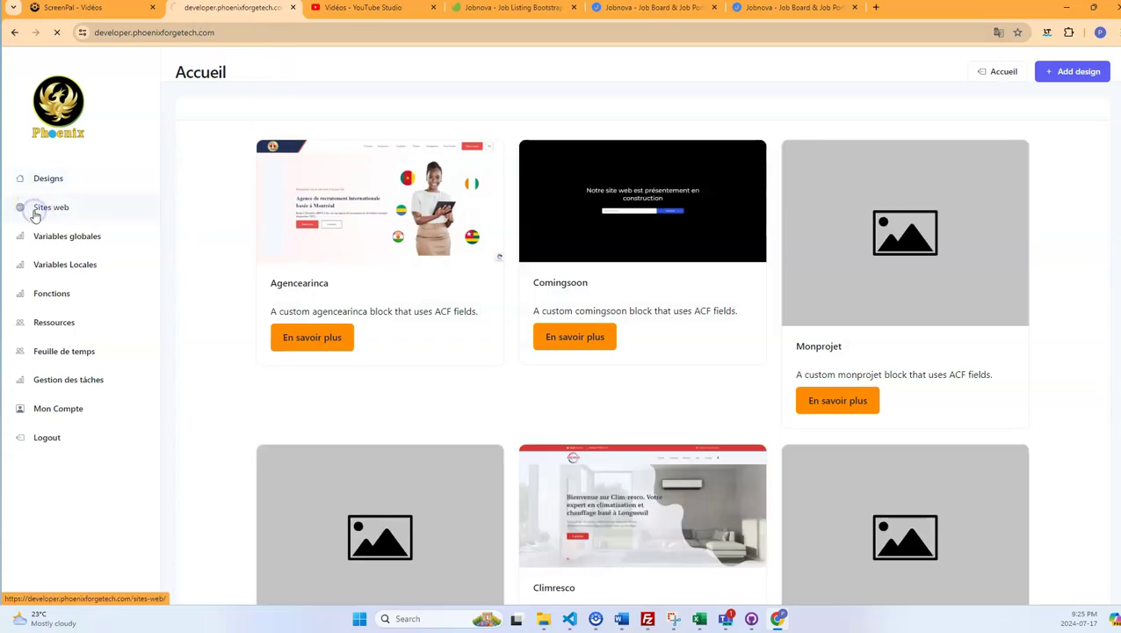
scroll(758, 380, "down", 5)
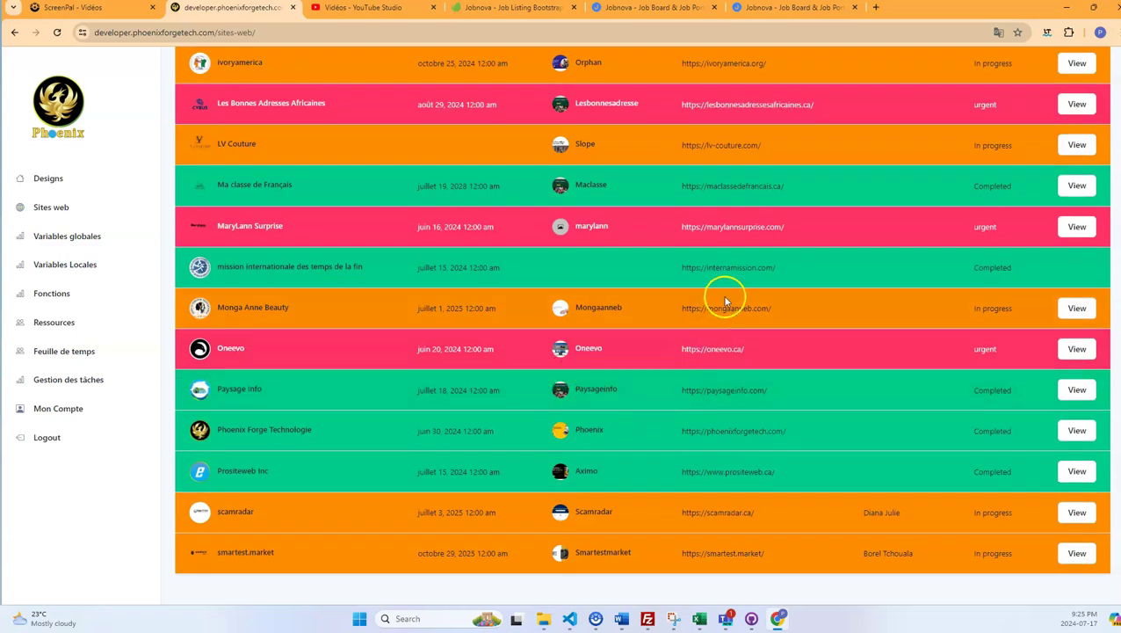
scroll(733, 294, "up", 2)
scroll(608, 246, "up", 1)
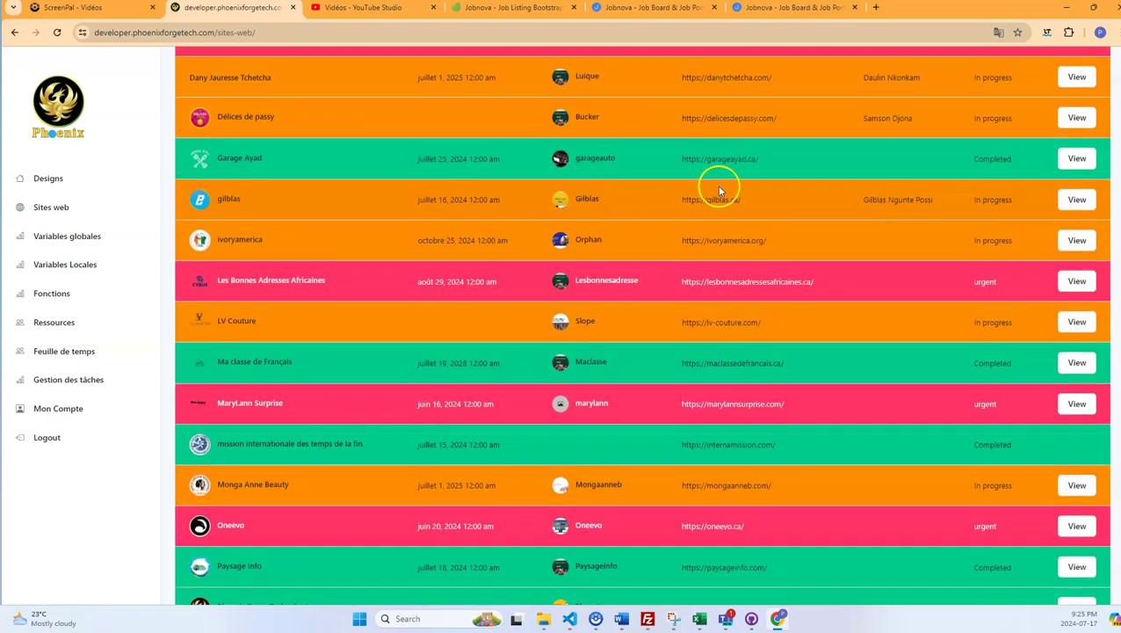
left_click(1074, 201)
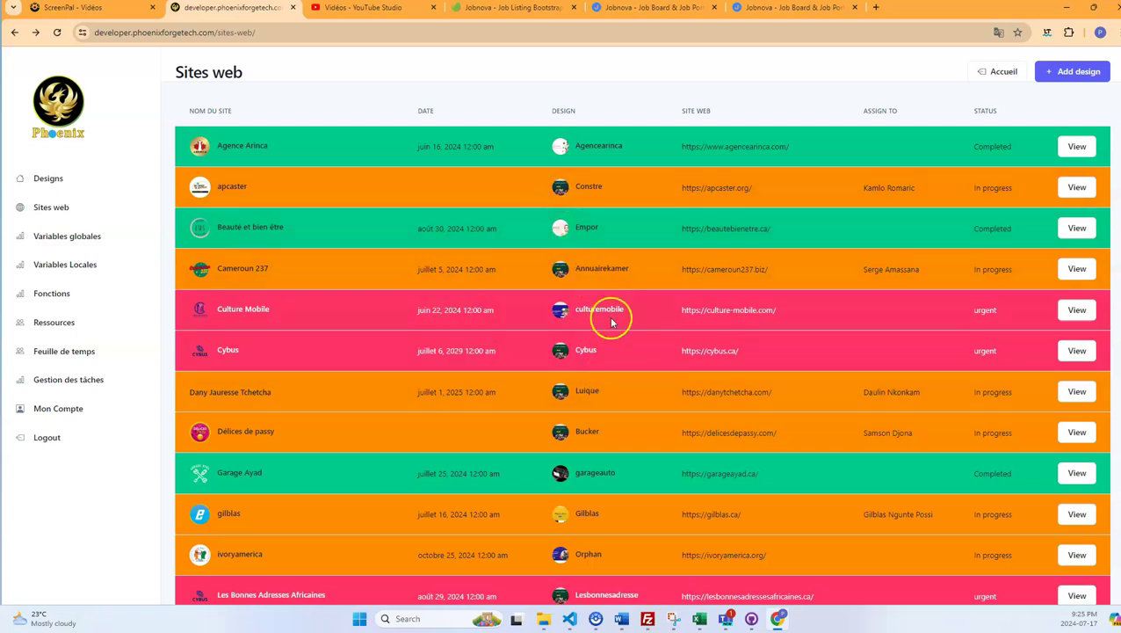
From the Sites web list, open the design page of the site below Garage Ayad and connect to the client's website
scroll(628, 312, "down", 2)
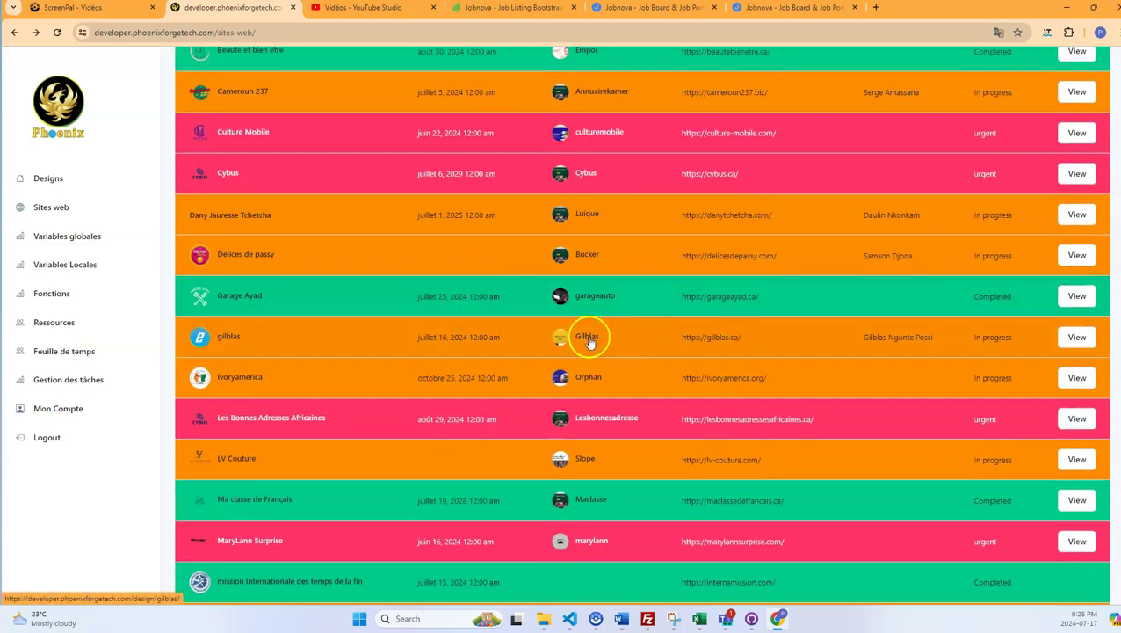
left_click(587, 337)
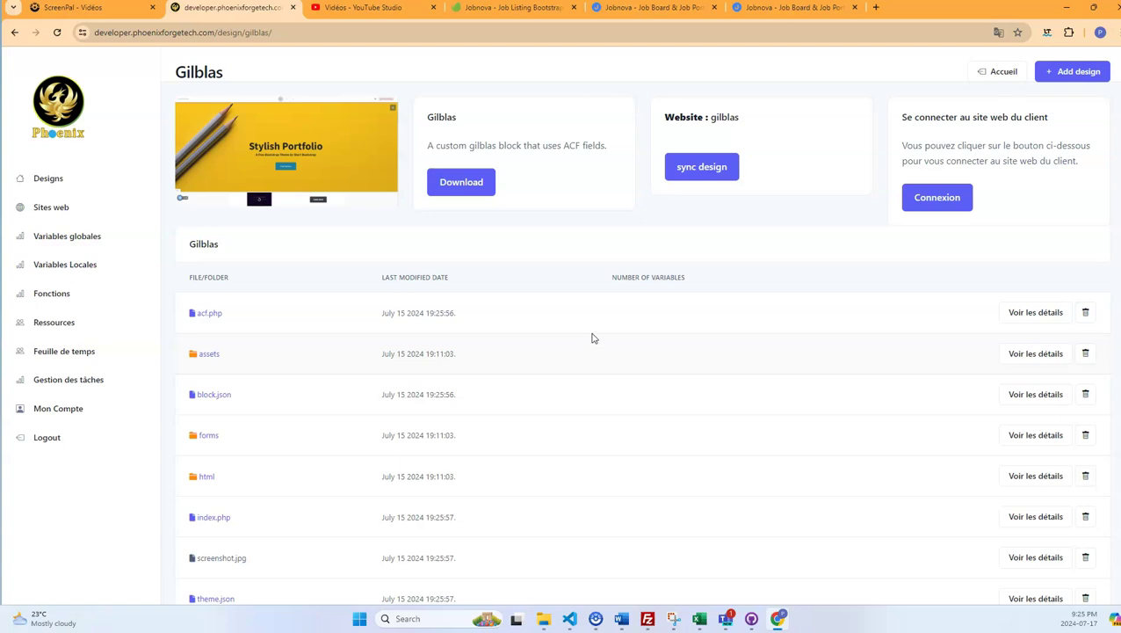
left_click(939, 199)
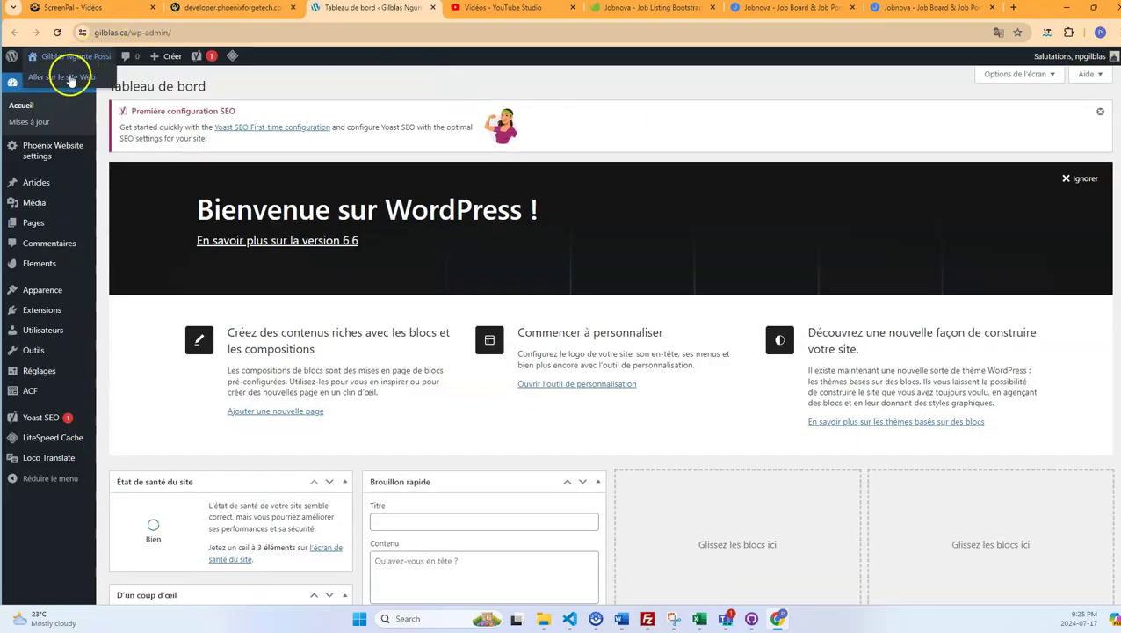
Visit the client's public site from its WordPress dashboard and examine the Mes services and Recent Projects sections
left_click(69, 78)
scroll(758, 231, "down", 5)
scroll(600, 260, "down", 10)
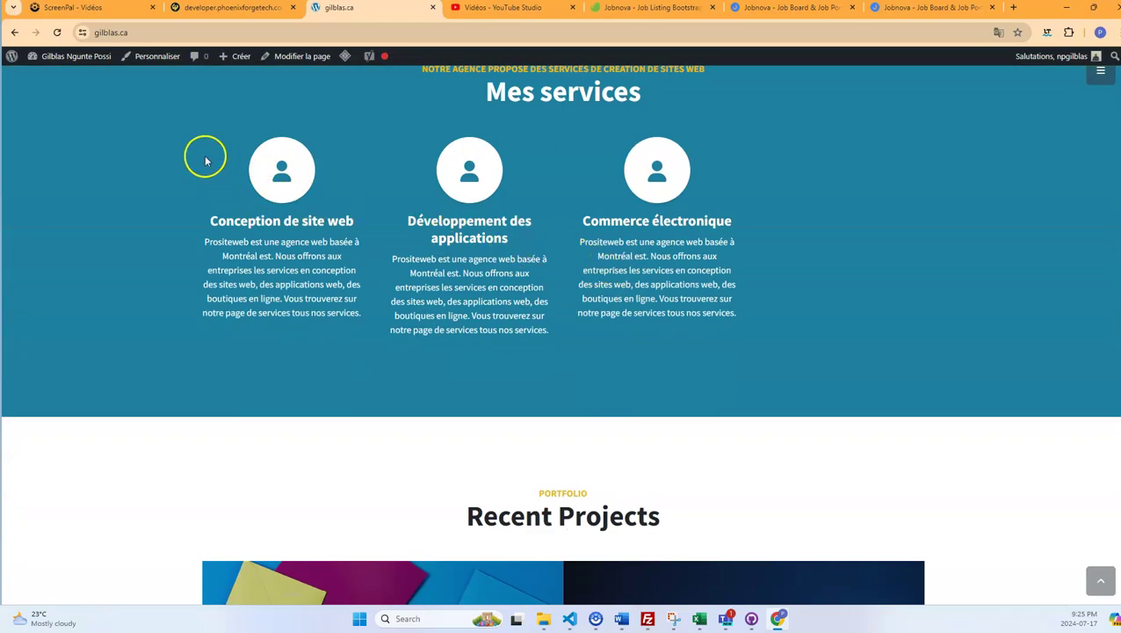
scroll(817, 158, "down", 4)
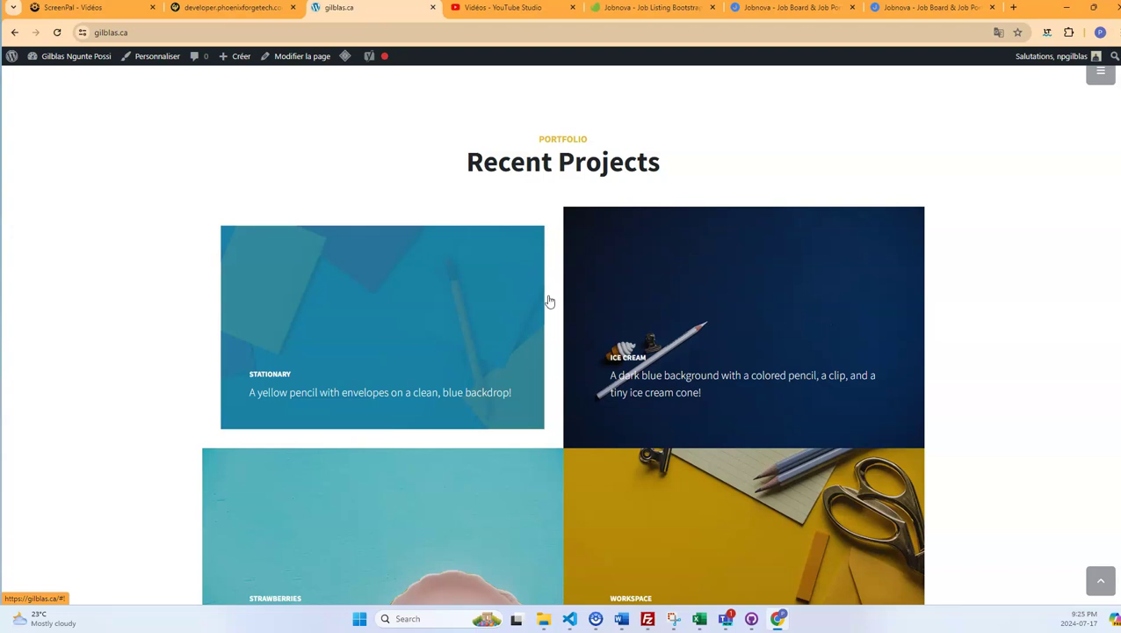
scroll(548, 302, "down", 3)
scroll(543, 303, "up", 7)
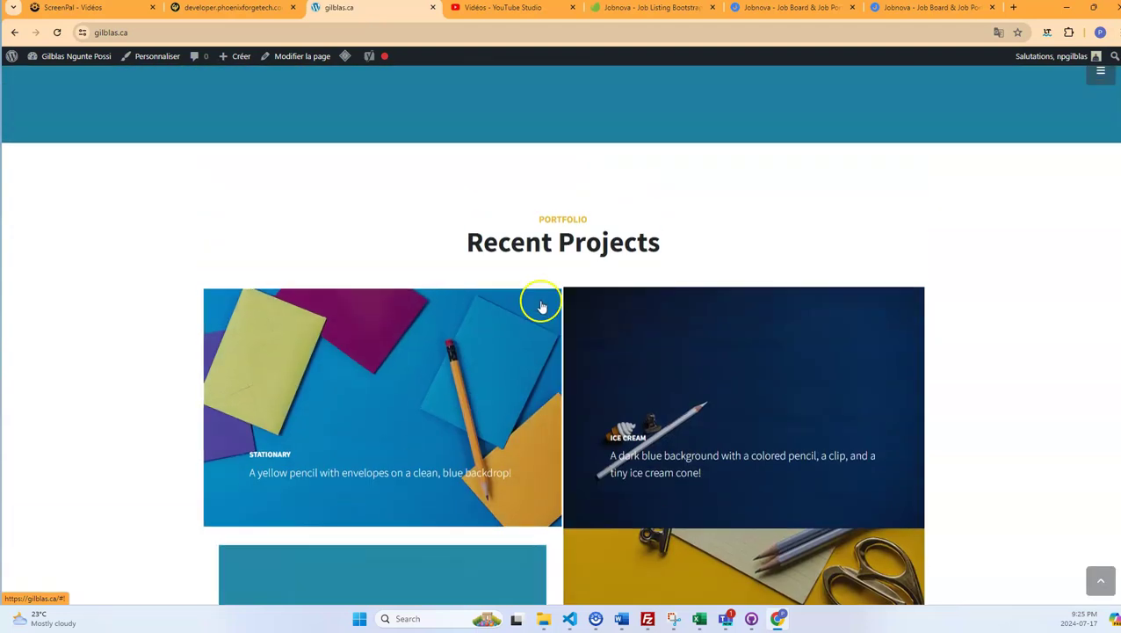
Return to the Phoenix portal, open Variables Locales and highlight the data type of the acf variable
left_click(221, 11)
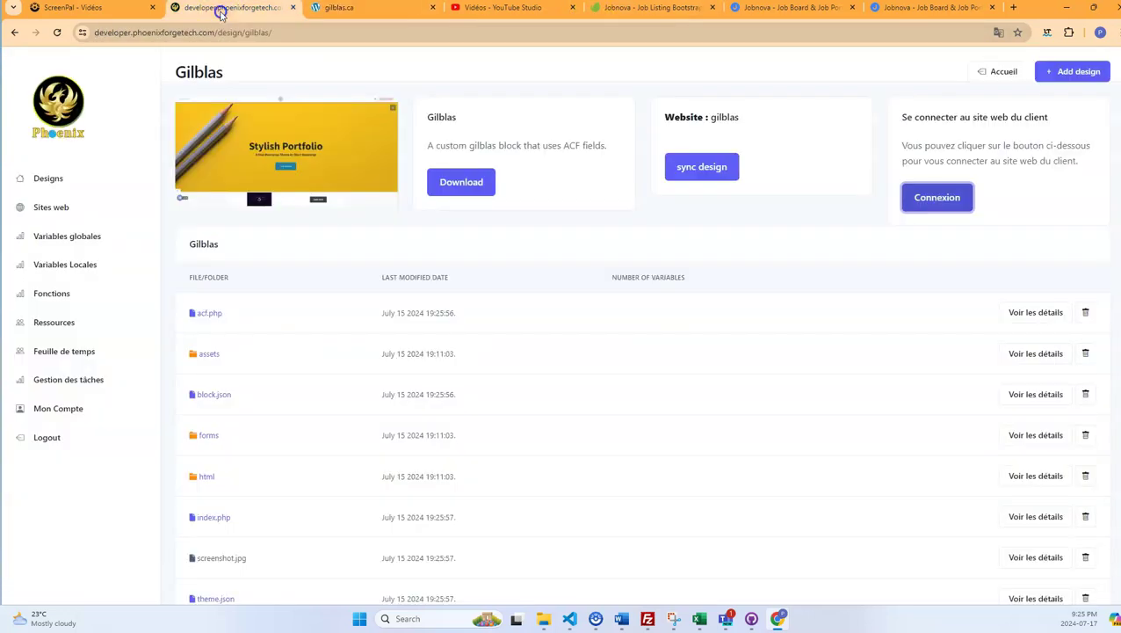
left_click(74, 266)
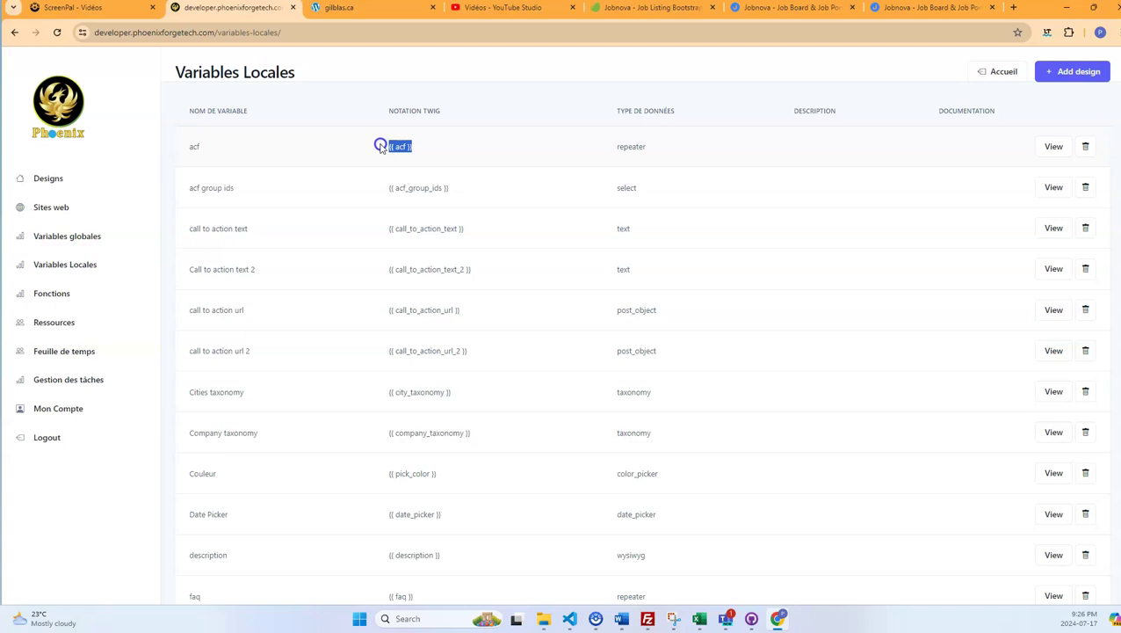
double_click(623, 147)
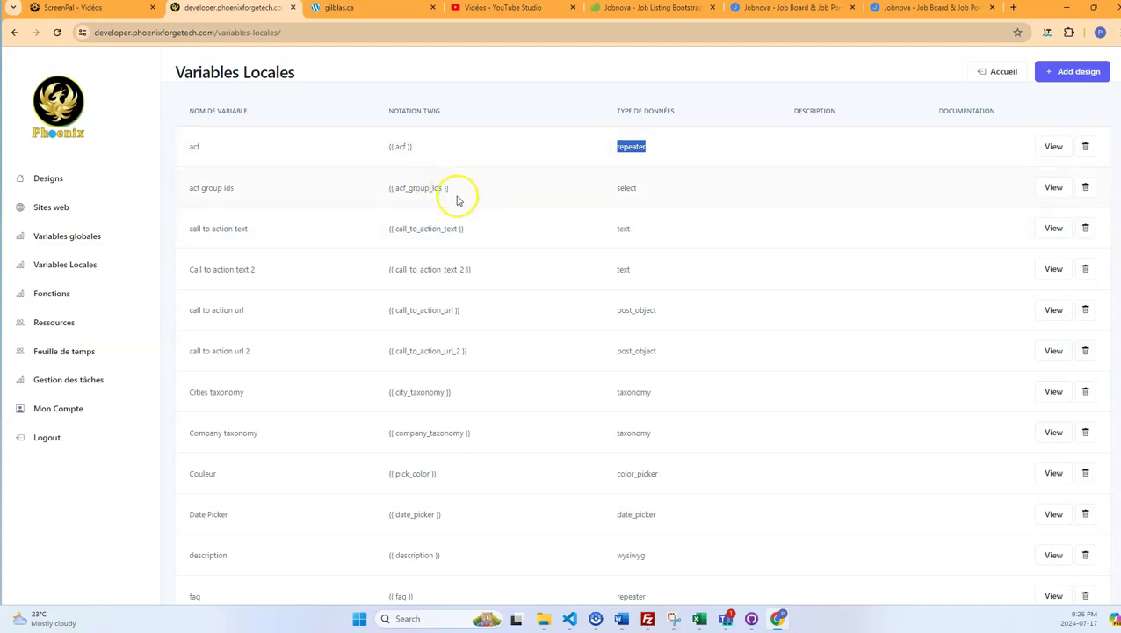
Highlight the Twig notations of the call to action text, call to action text 2 and call to action url variables
left_click_drag(466, 229, 387, 228)
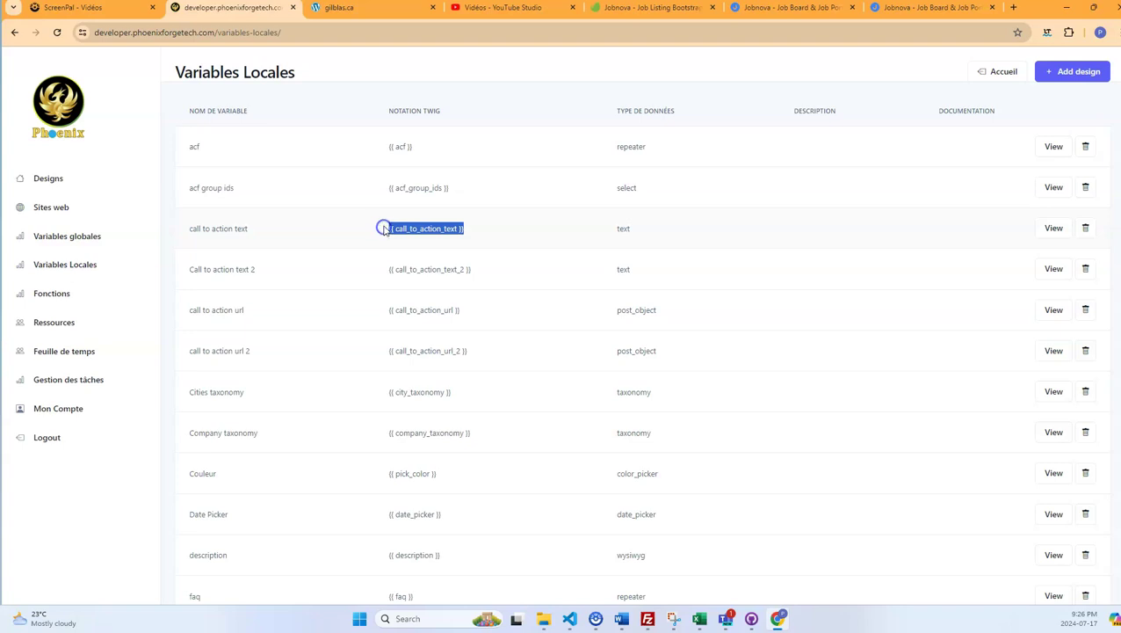
left_click(479, 276)
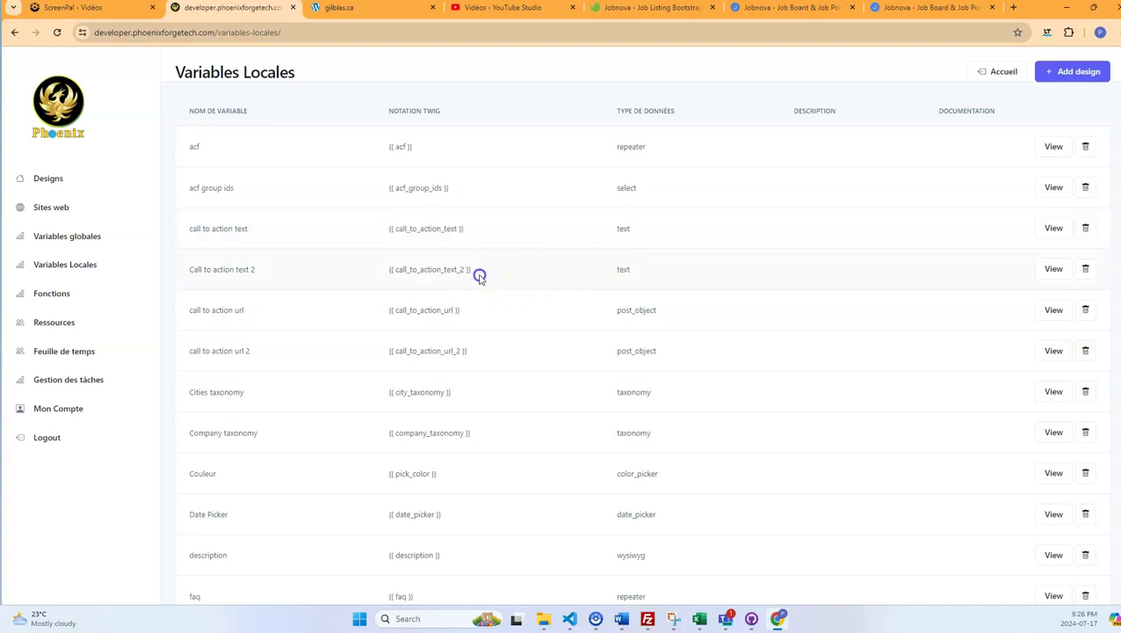
left_click_drag(480, 277, 383, 276)
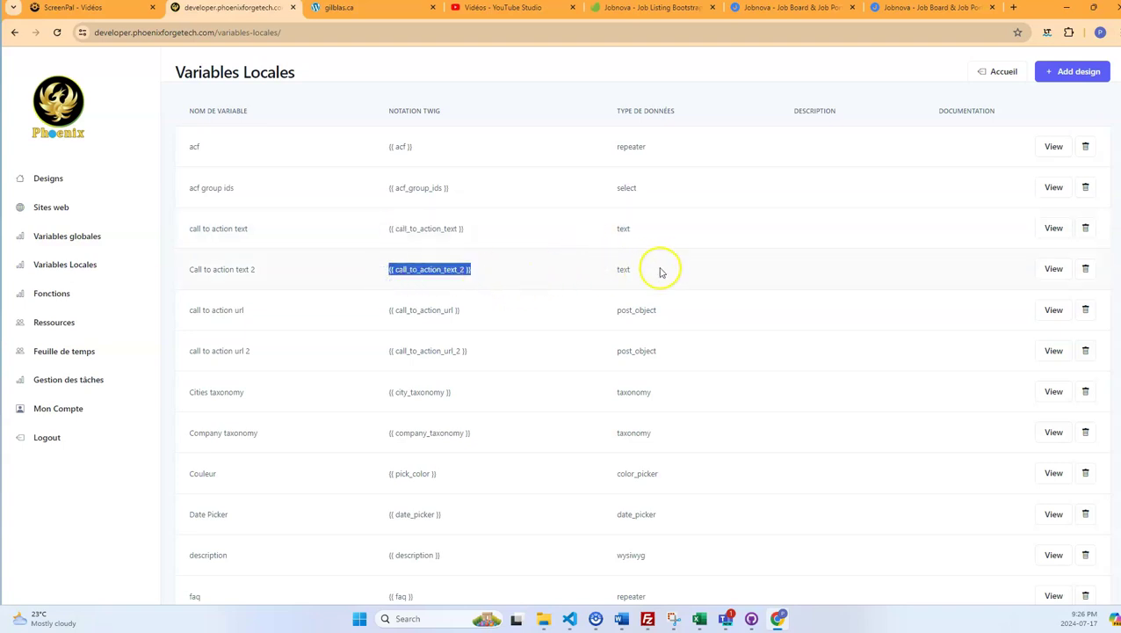
left_click_drag(471, 235, 388, 235)
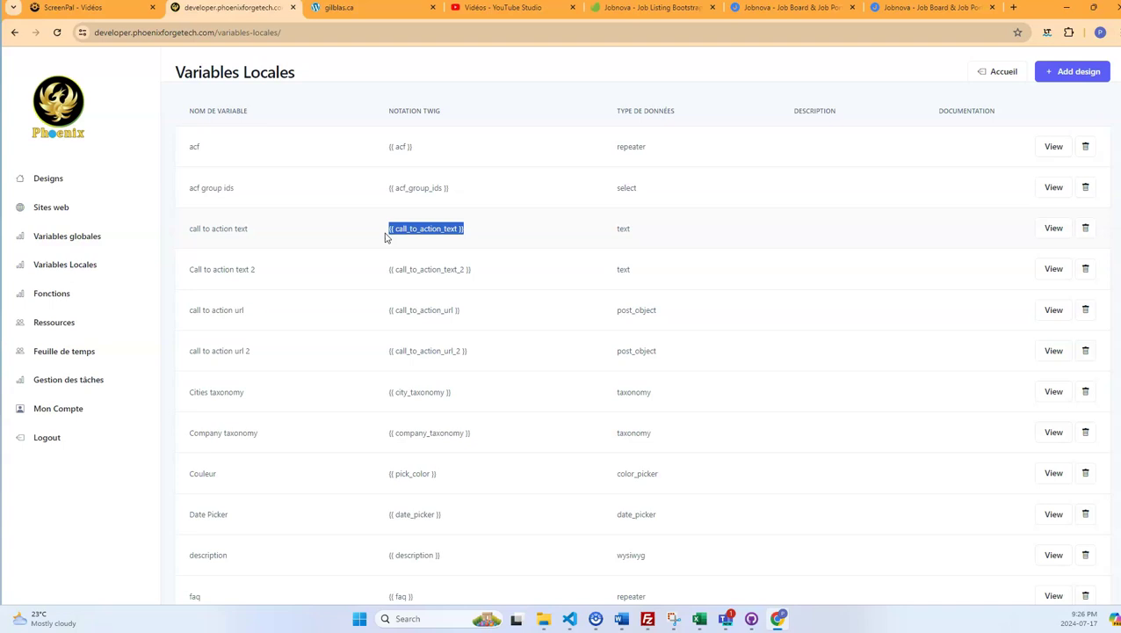
left_click(471, 314)
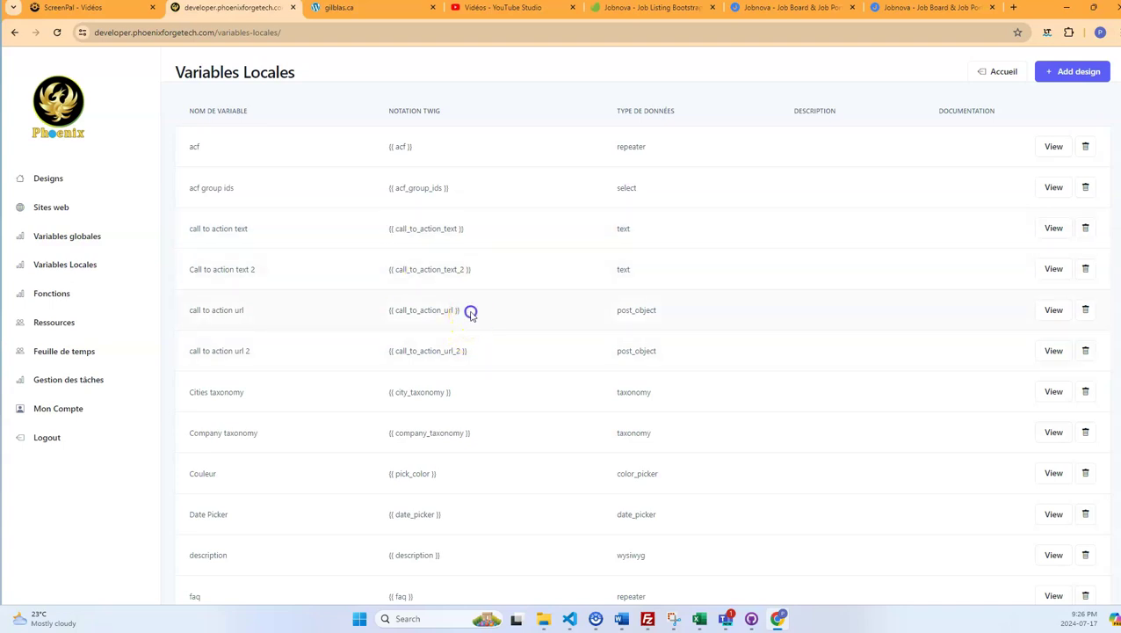
left_click_drag(471, 314, 394, 307)
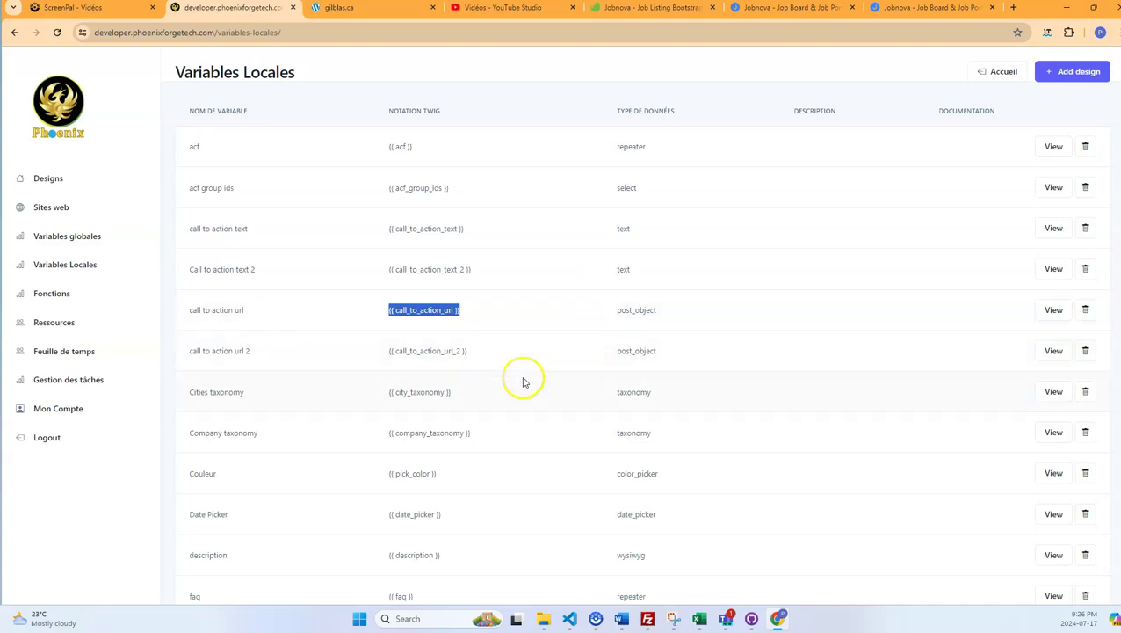
Highlight the Twig notations of the faq, gallery, grid and pages variables and look through the rest of the local variables
scroll(520, 376, "down", 3)
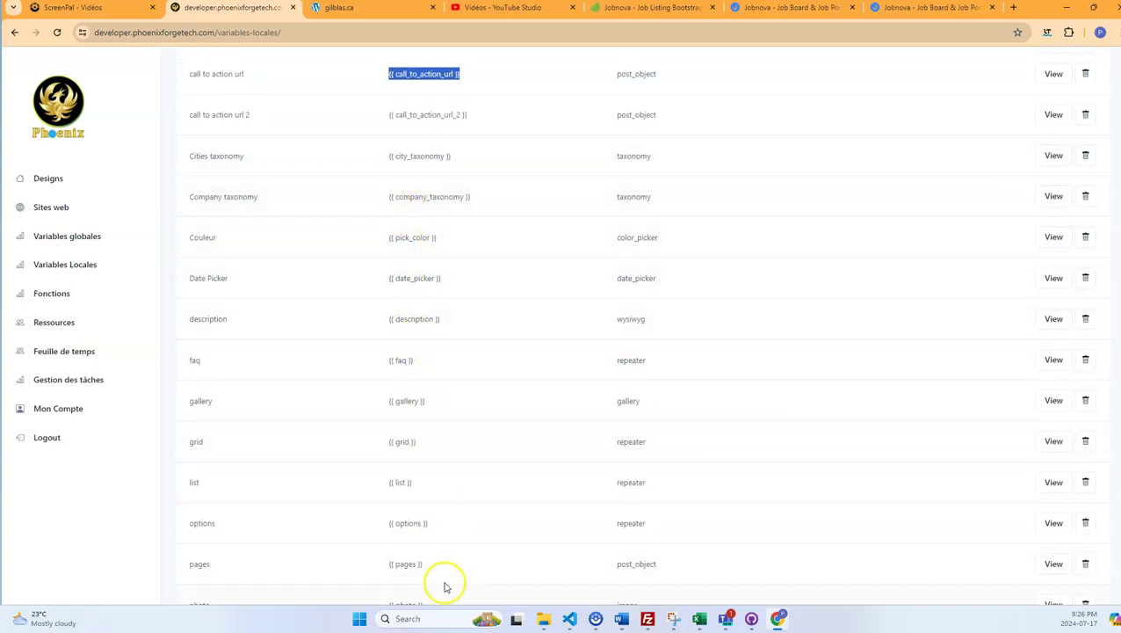
scroll(448, 388, "down", 7)
scroll(463, 387, "up", 5)
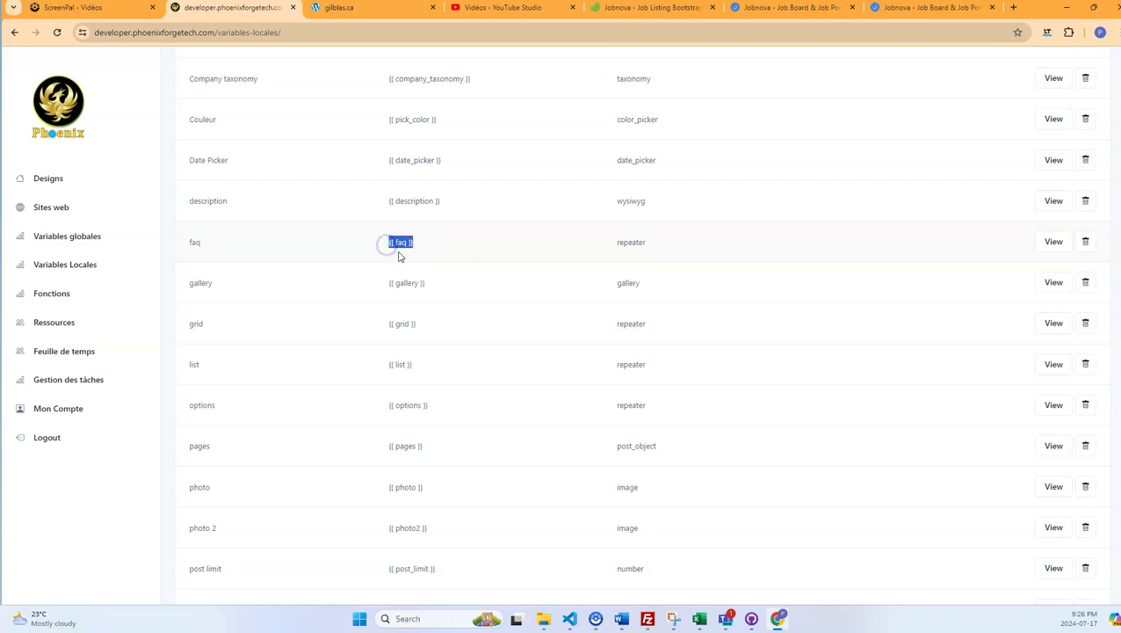
left_click(404, 291)
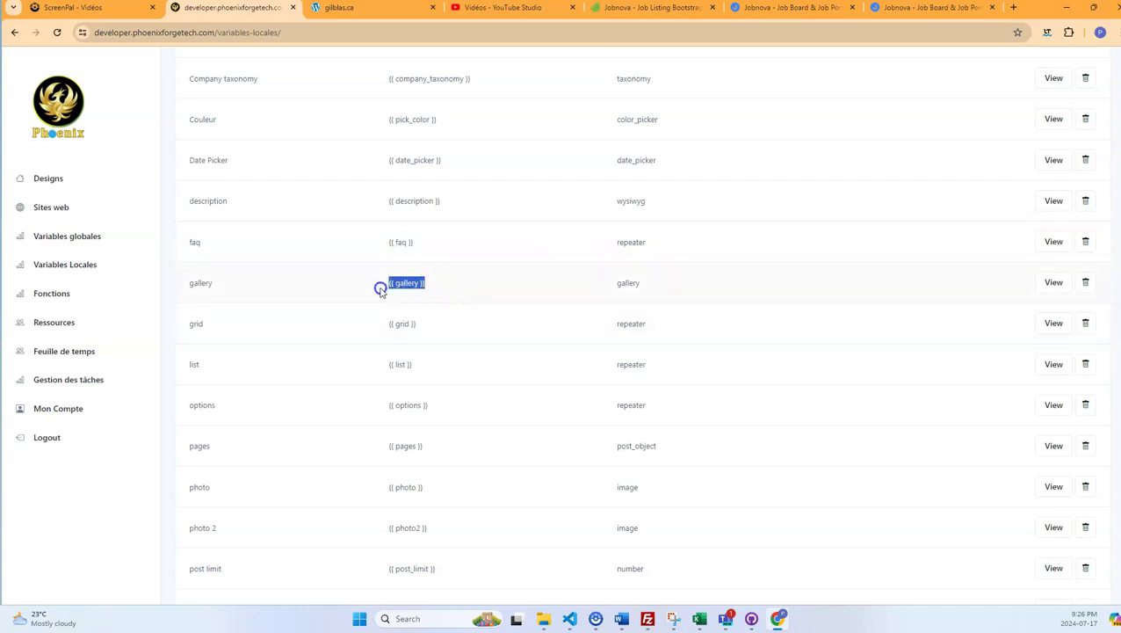
left_click(425, 330)
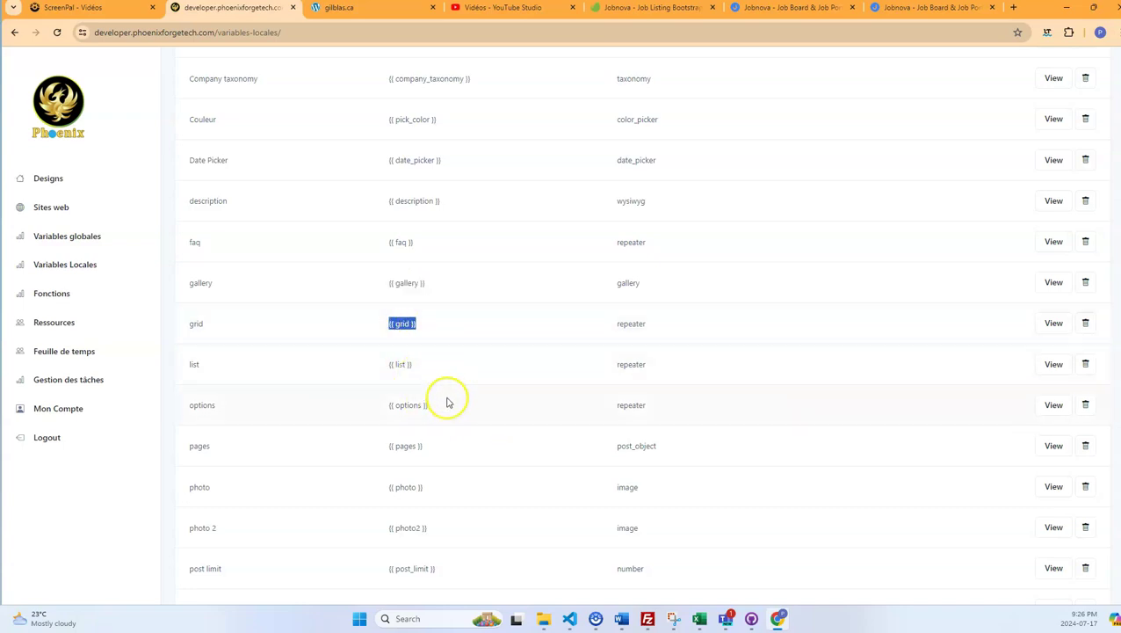
scroll(437, 443, "down", 2)
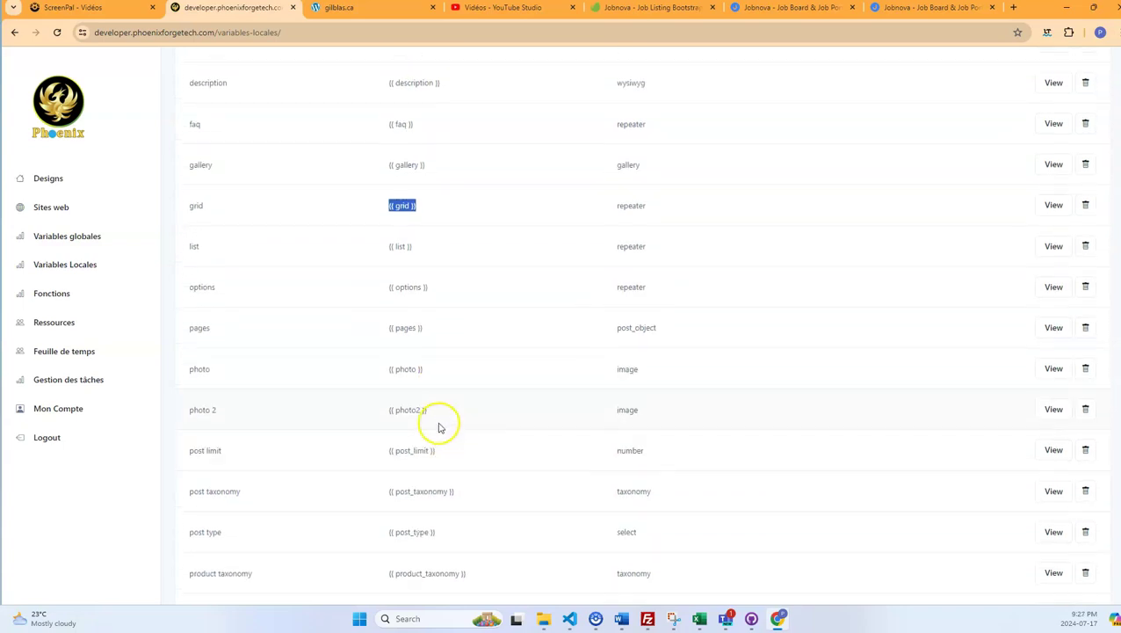
left_click_drag(420, 330, 392, 328)
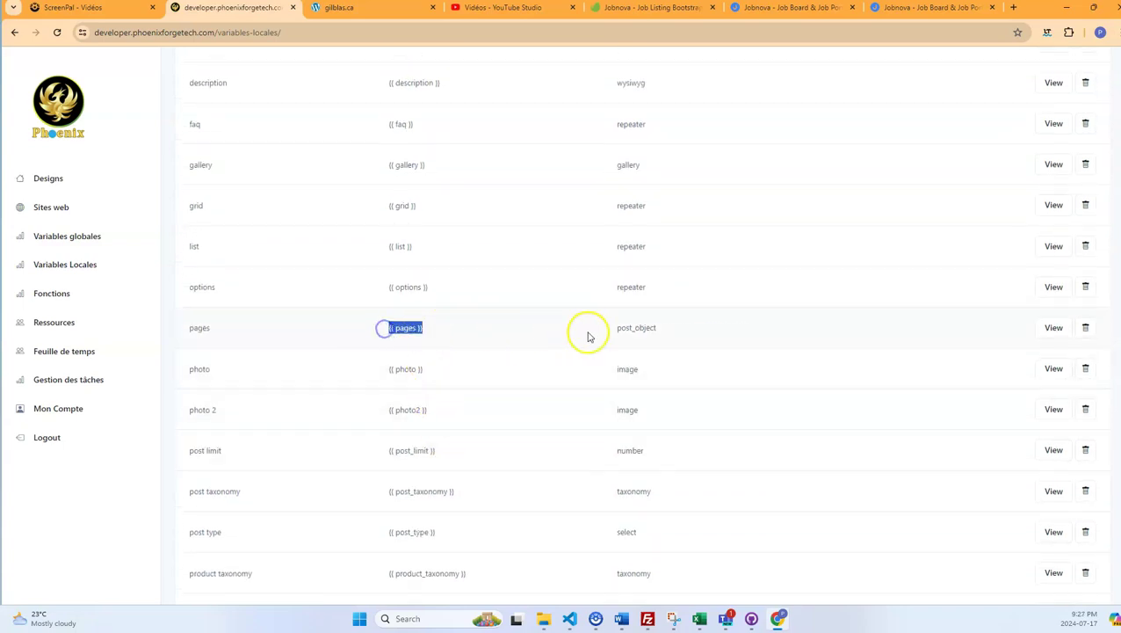
scroll(397, 329, "down", 5)
scroll(396, 346, "up", 12)
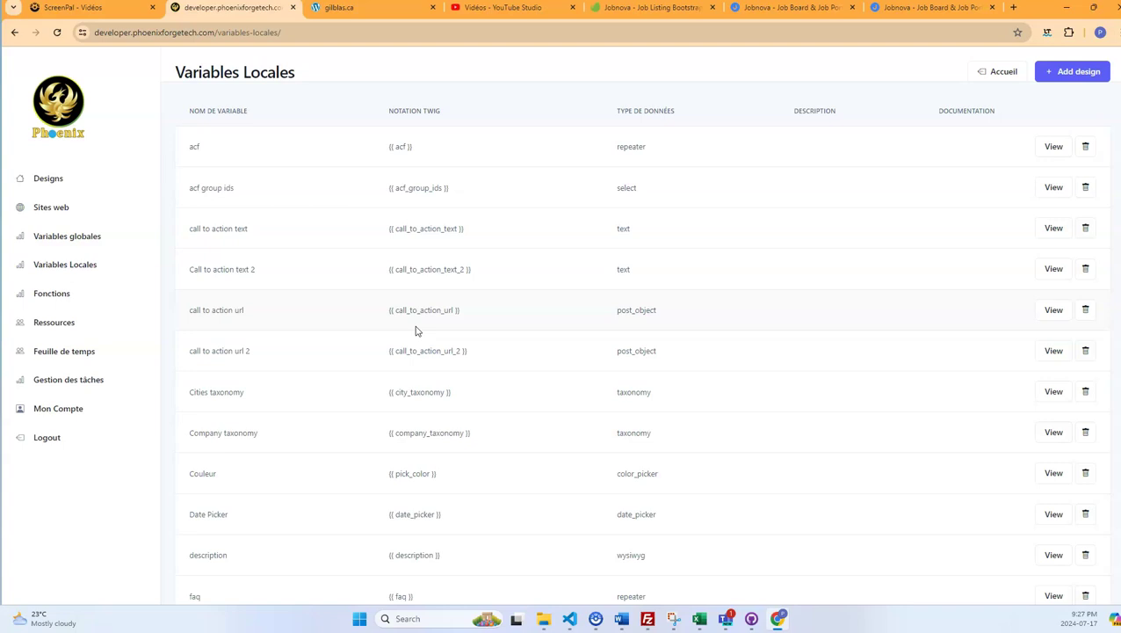
scroll(442, 428, "down", 10)
scroll(451, 426, "up", 10)
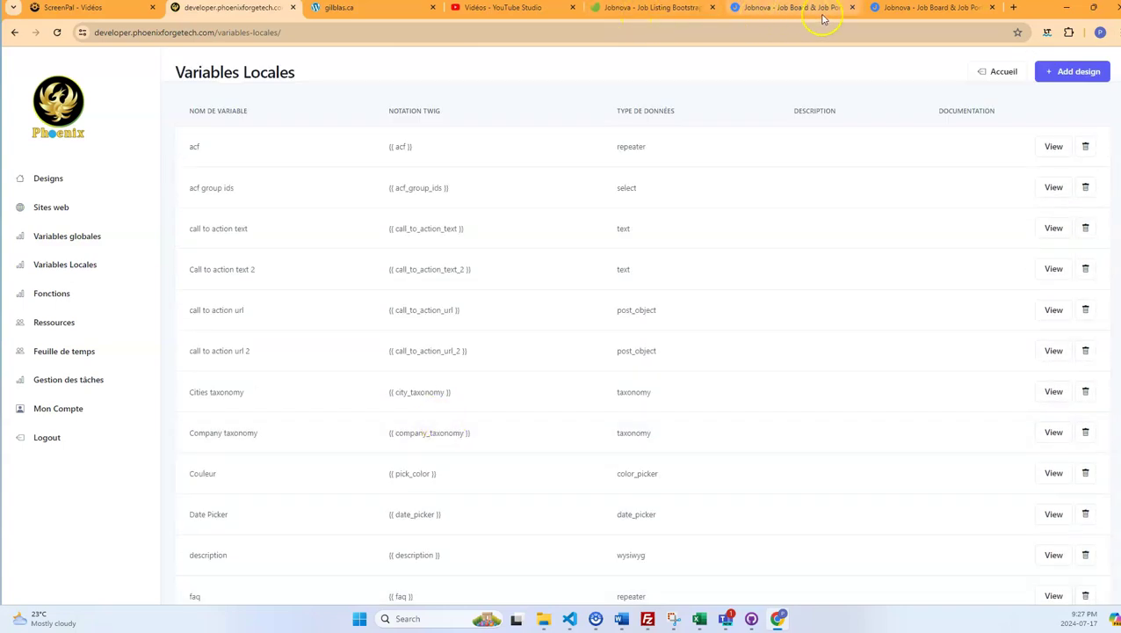
Return to the client's public website and examine the project tiles in the Recent Projects portfolio section
left_click(369, 9)
scroll(591, 344, "down", 5)
scroll(591, 344, "down", 5)
scroll(626, 340, "up", 3)
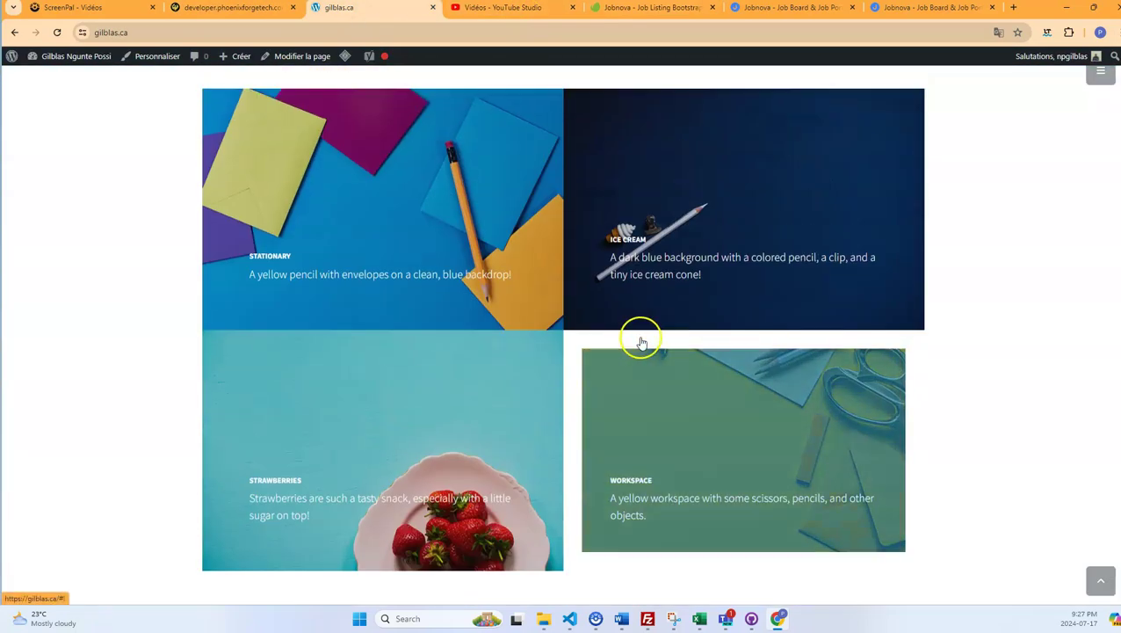
scroll(642, 342, "up", 1)
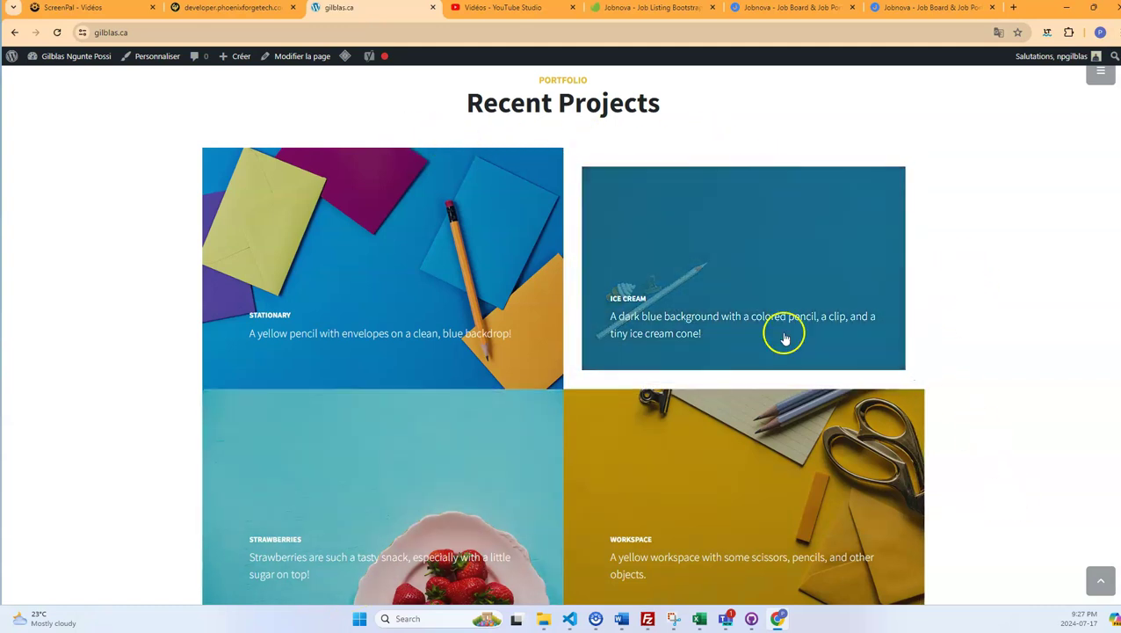
scroll(784, 338, "down", 3)
scroll(738, 463, "up", 3)
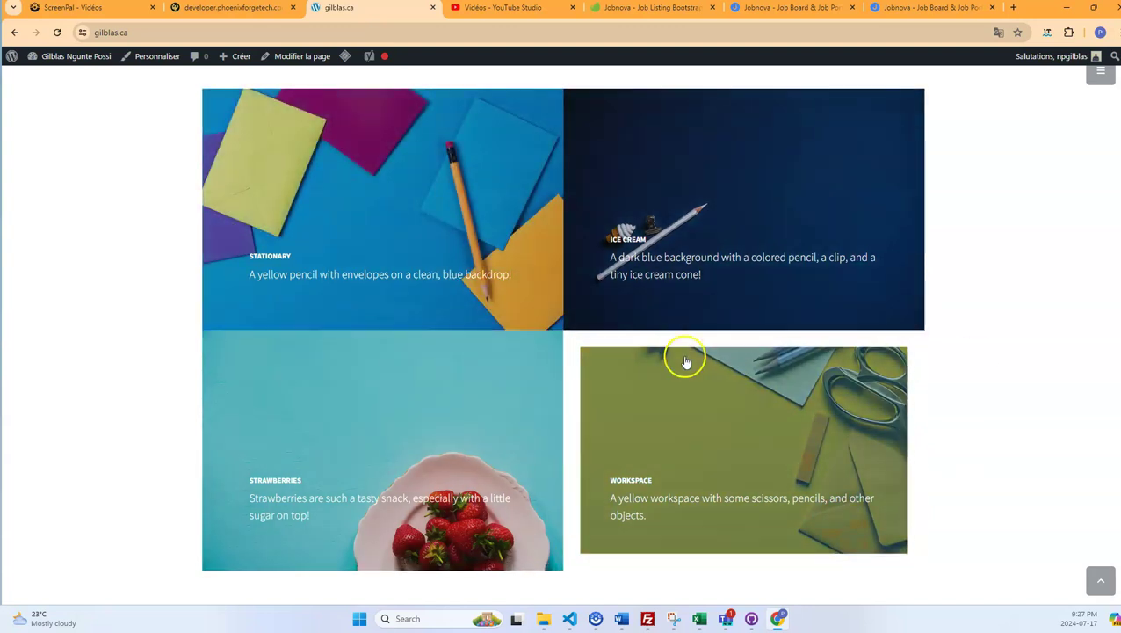
scroll(685, 362, "up", 2)
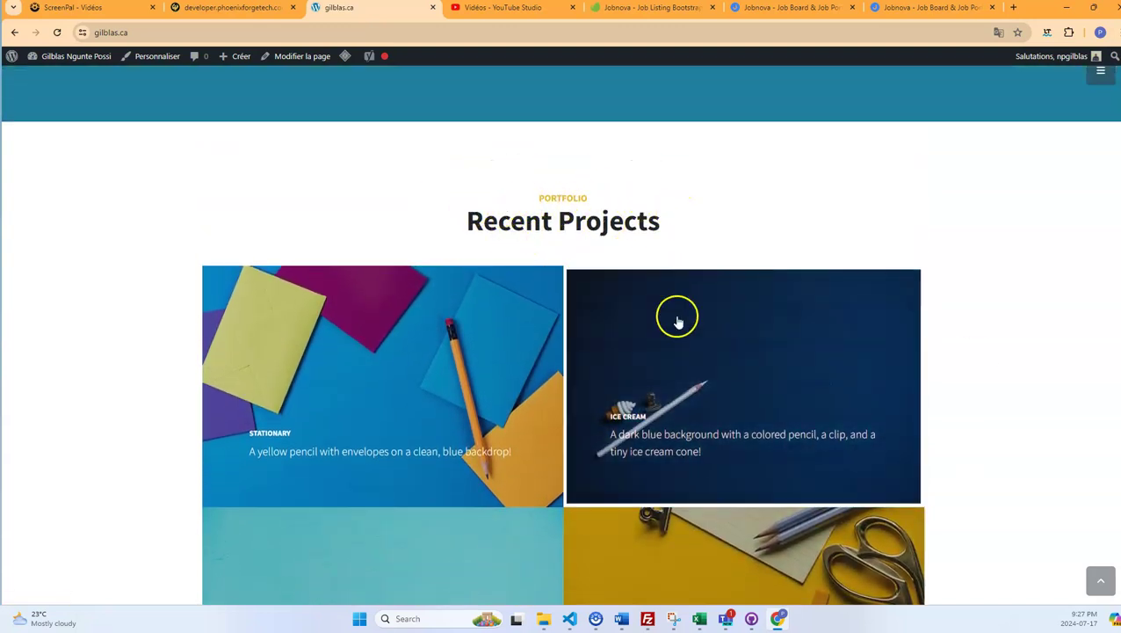
Open the website's front page for editing in WordPress and expand its portfolio block
left_click(299, 66)
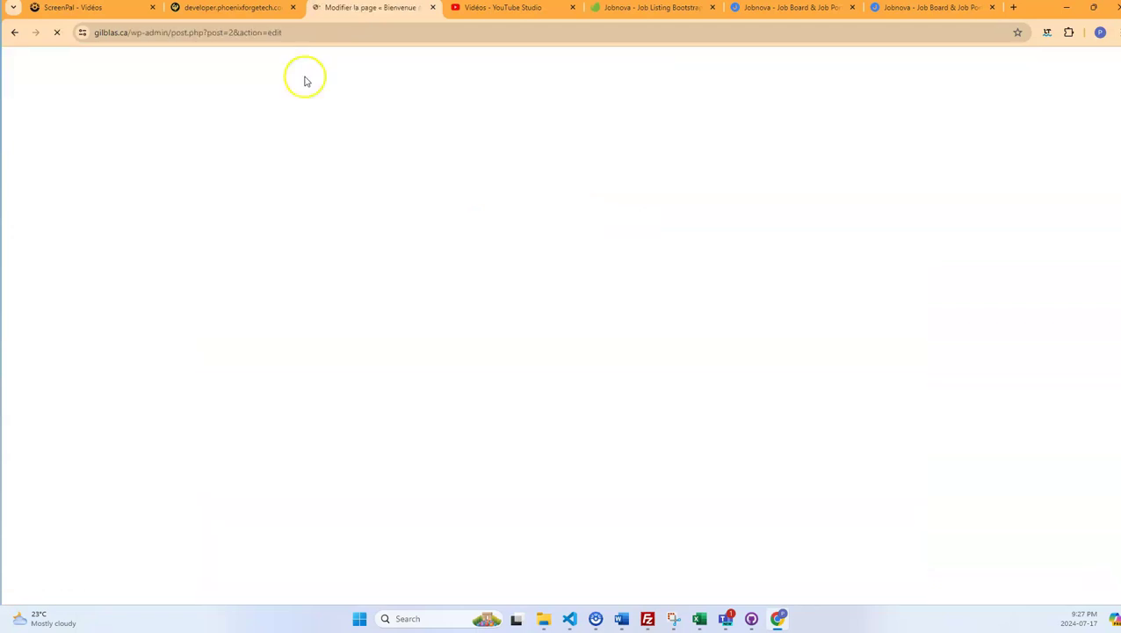
scroll(458, 297, "down", 10)
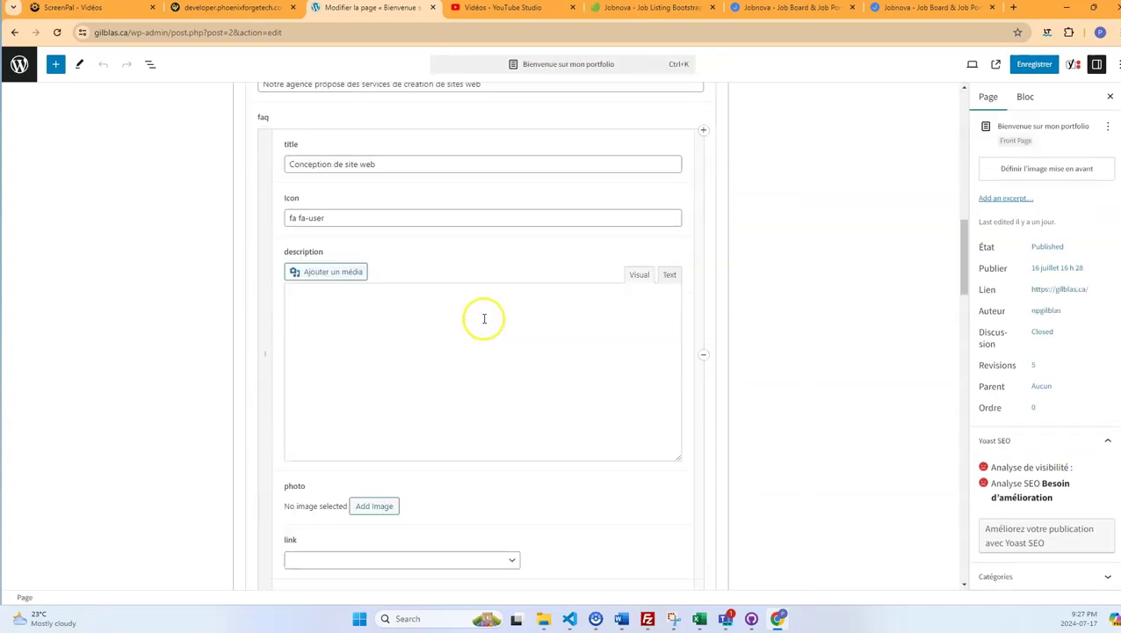
scroll(484, 320, "down", 10)
scroll(483, 318, "down", 3)
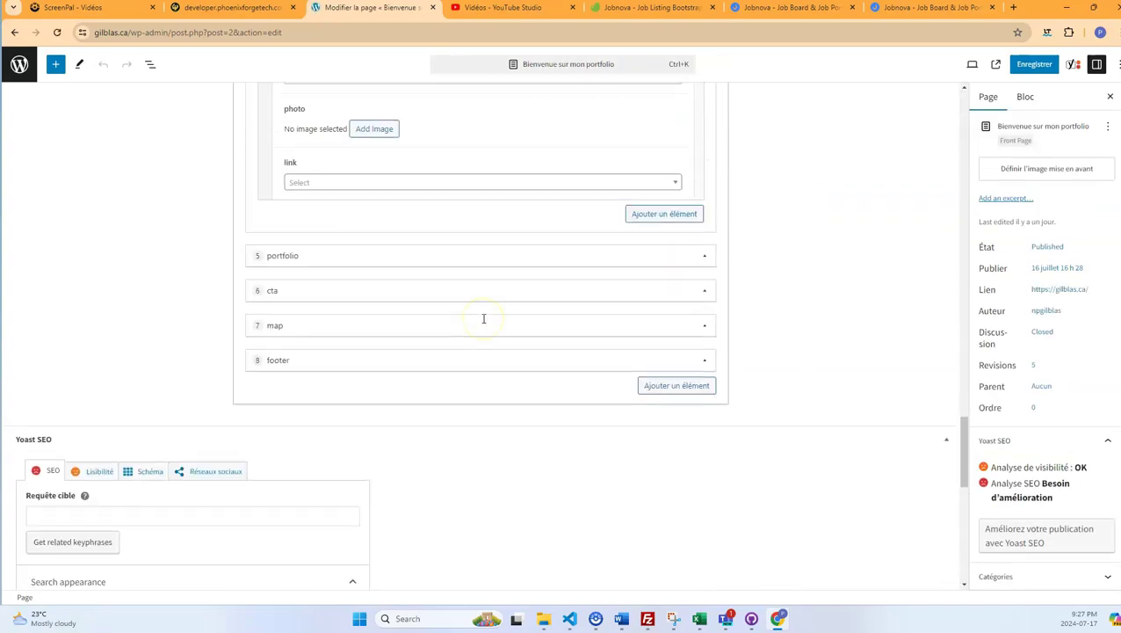
left_click(332, 257)
Switch to FileZilla, refresh the server connection, and select the client site's folder in the local REPOSITORY directory
left_click(647, 619)
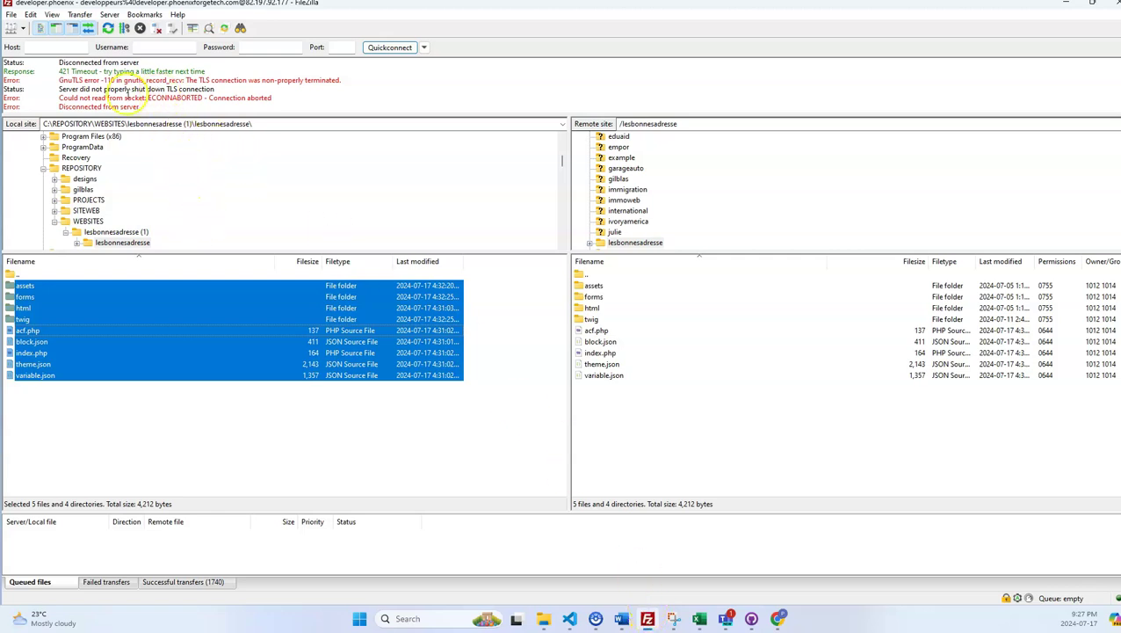
left_click(108, 28)
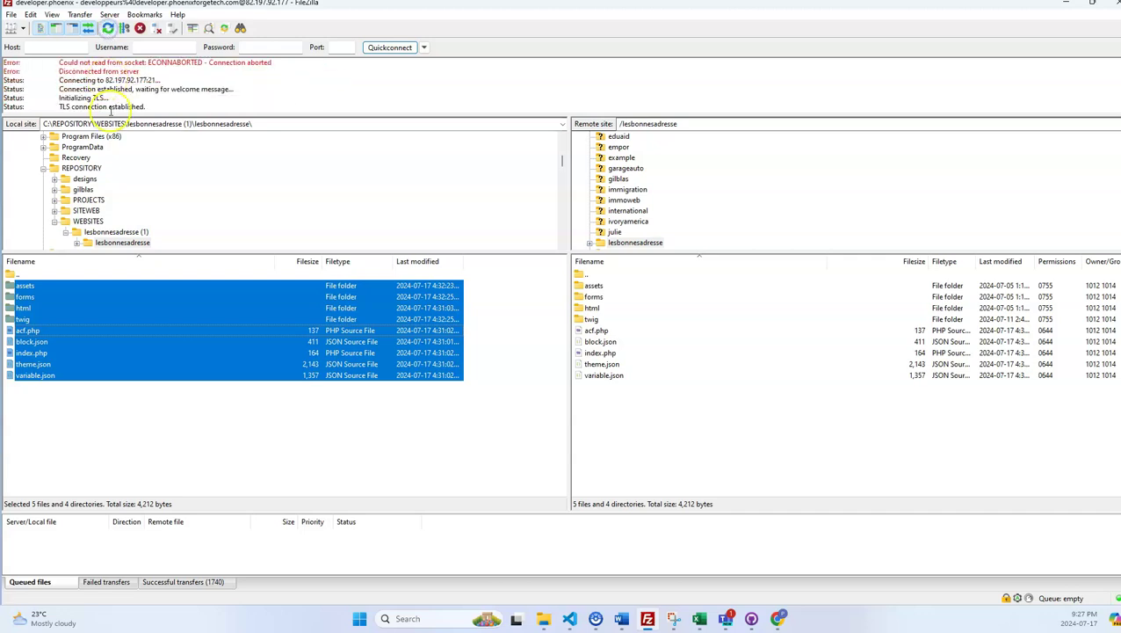
left_click(97, 222)
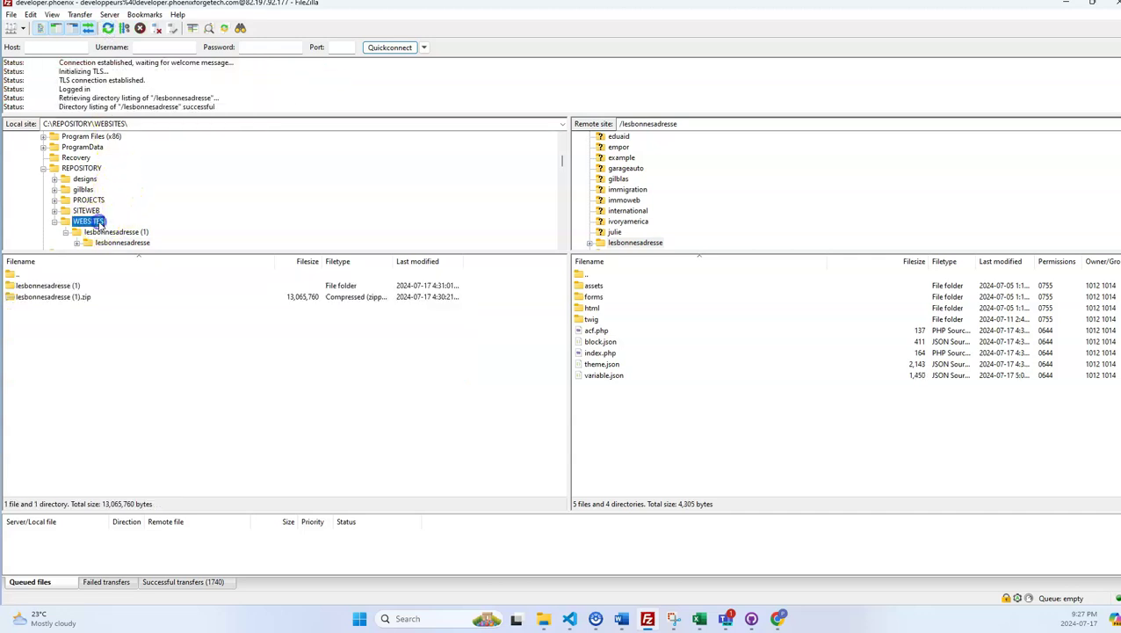
left_click(93, 210)
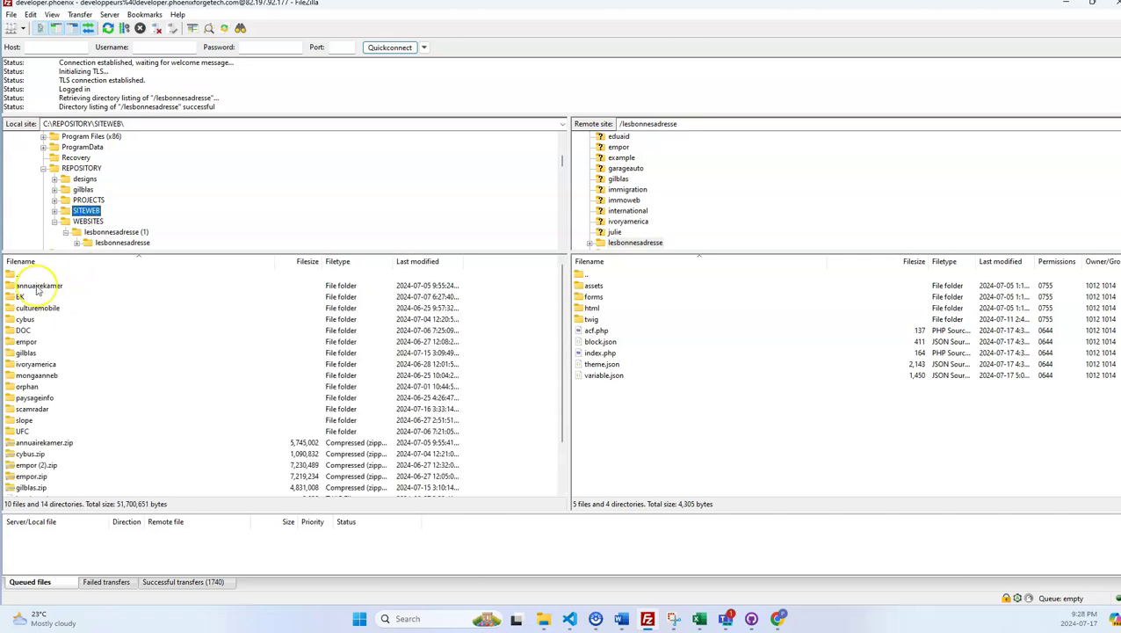
double_click(17, 275)
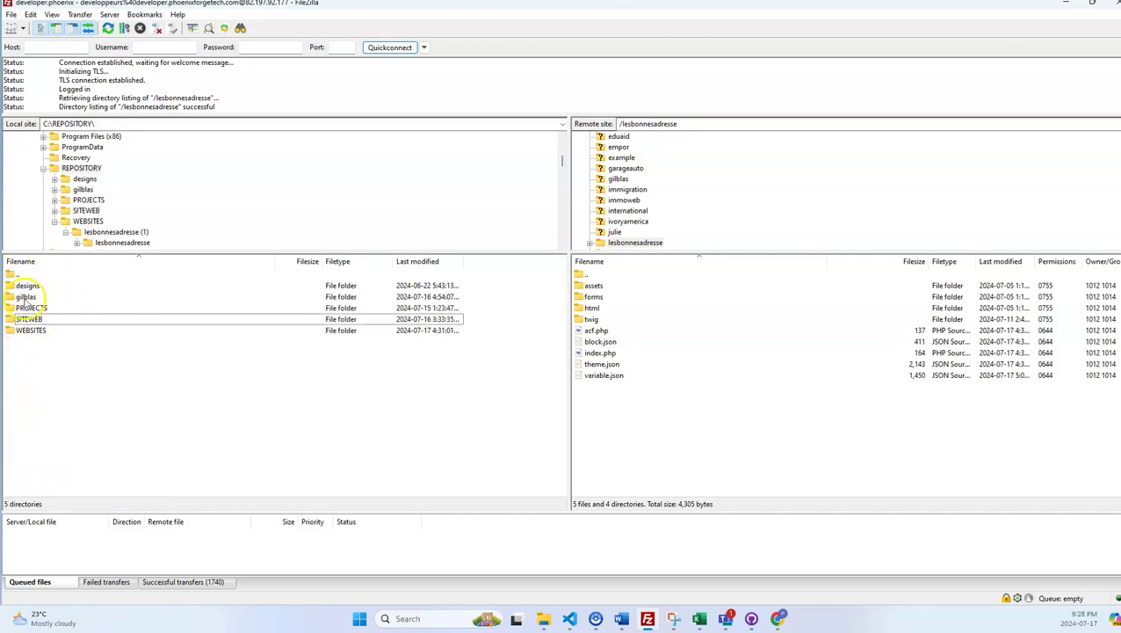
left_click(26, 297)
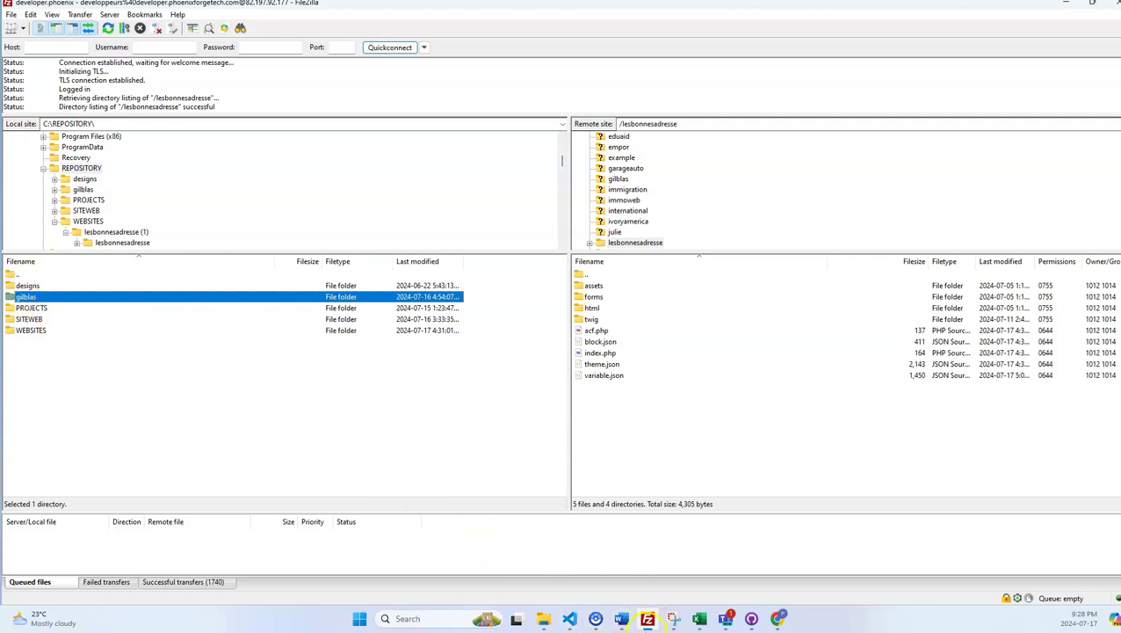
Close the two Downloads windows and the Desktop window in File Explorer and bring up the lesbonnesadresse (1) window
left_click(545, 619)
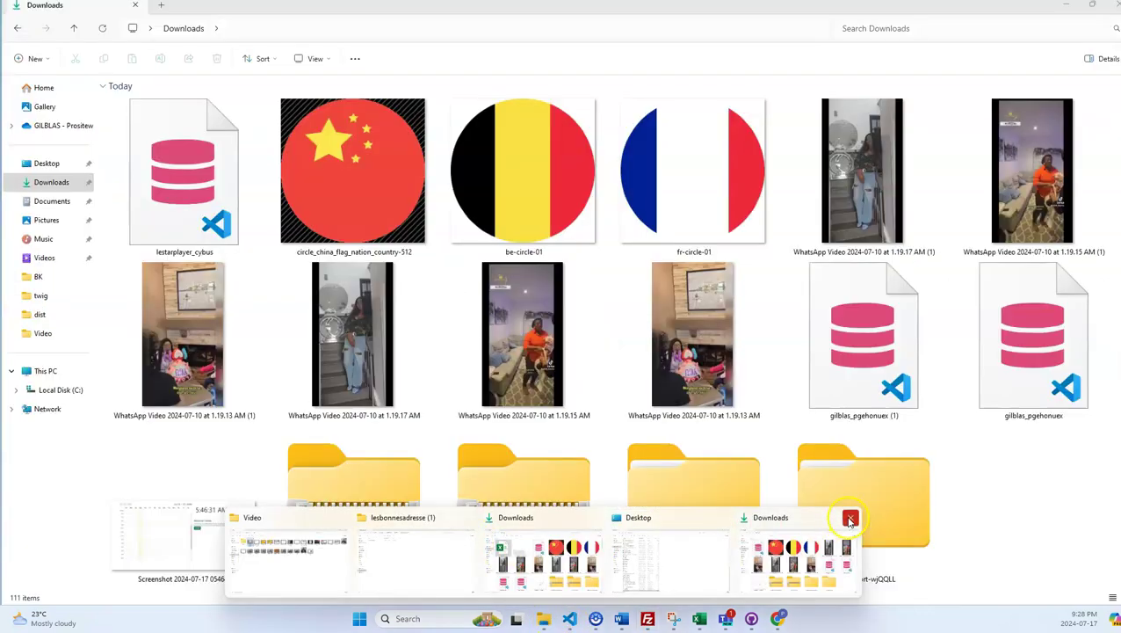
left_click(849, 519)
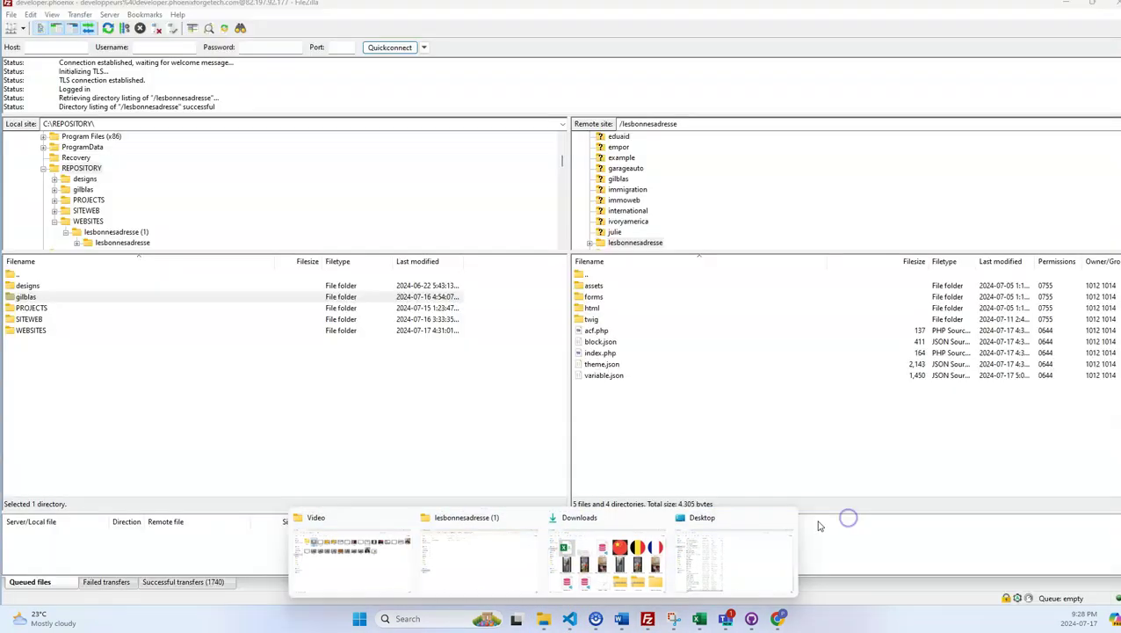
left_click(783, 519)
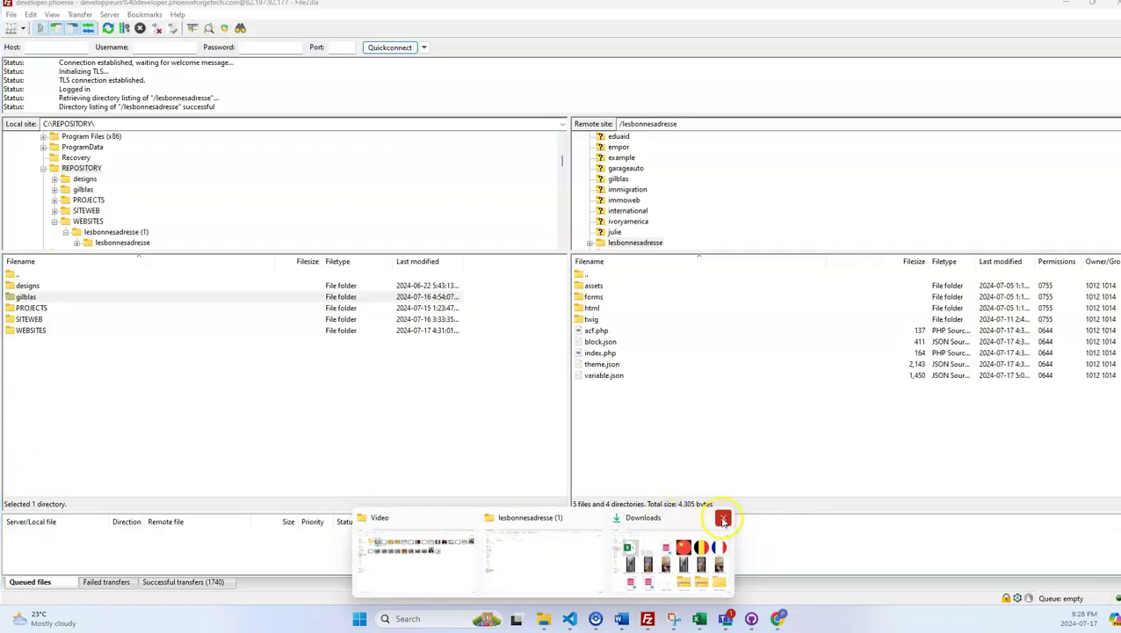
left_click(722, 518)
left_click(606, 519)
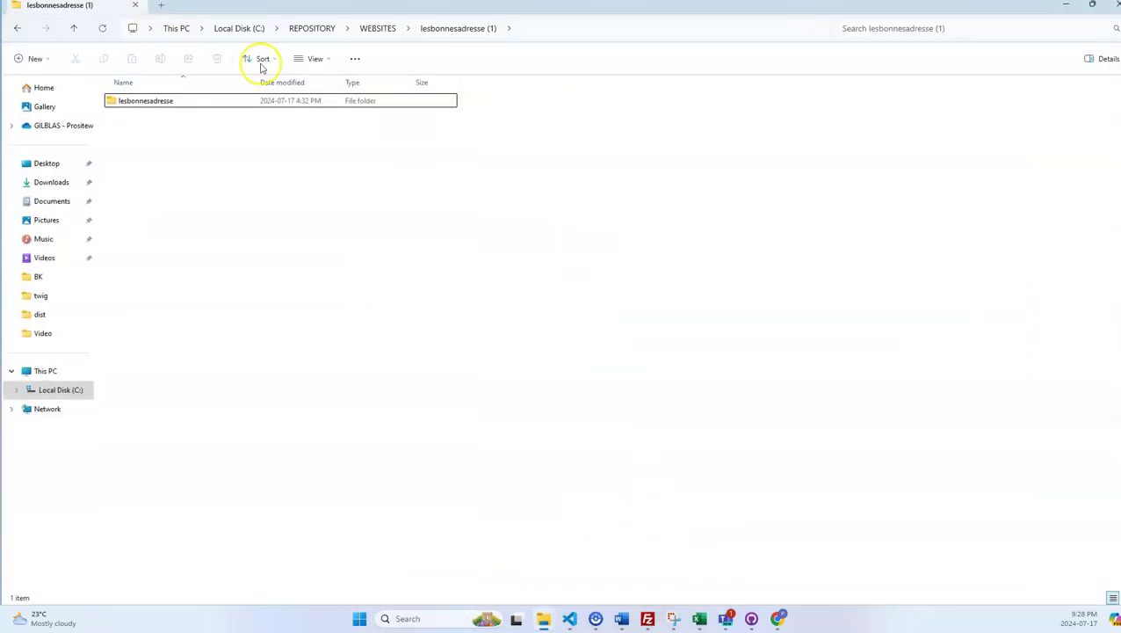
Open the portfolio Twig file from the client site's twig folder inside REPOSITORY in VS Code
left_click(312, 29)
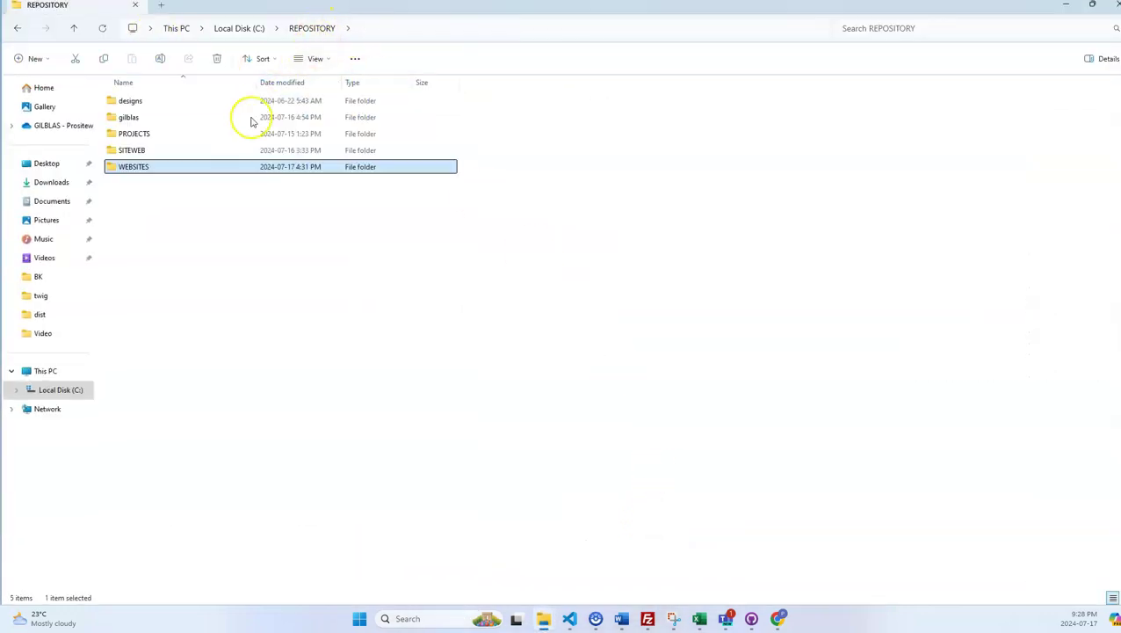
double_click(129, 117)
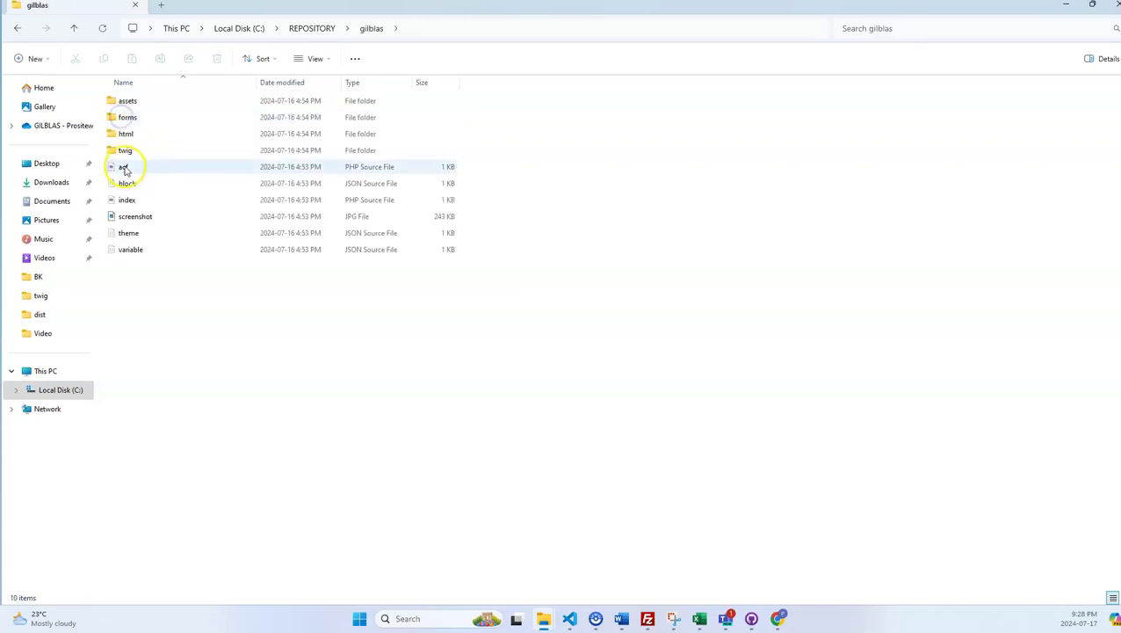
double_click(120, 151)
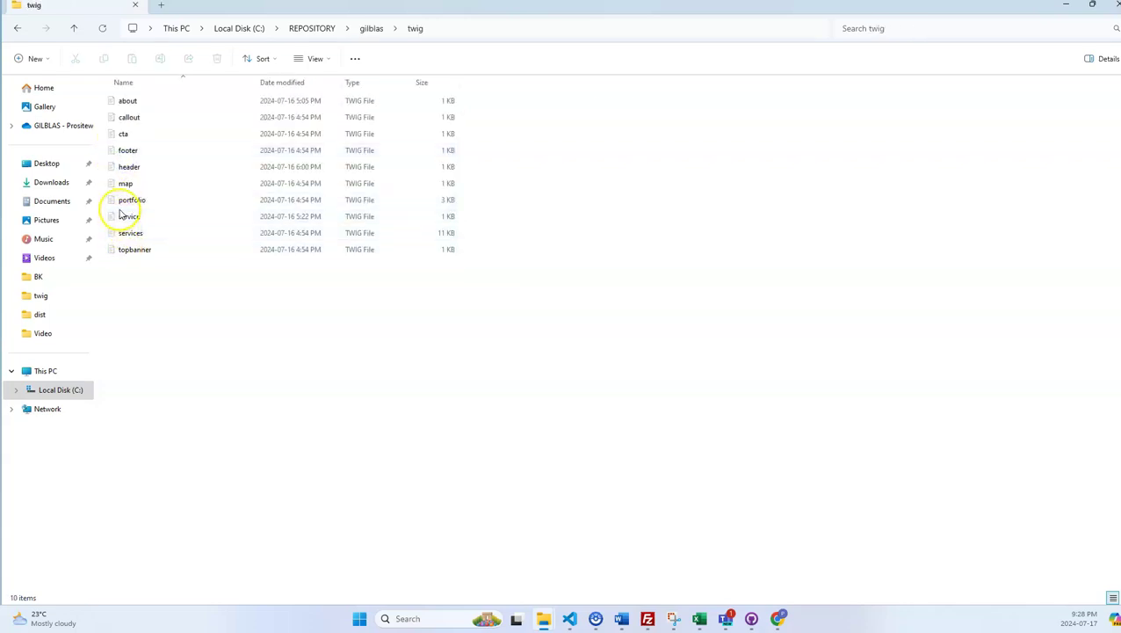
left_click(117, 199)
right_click(117, 199)
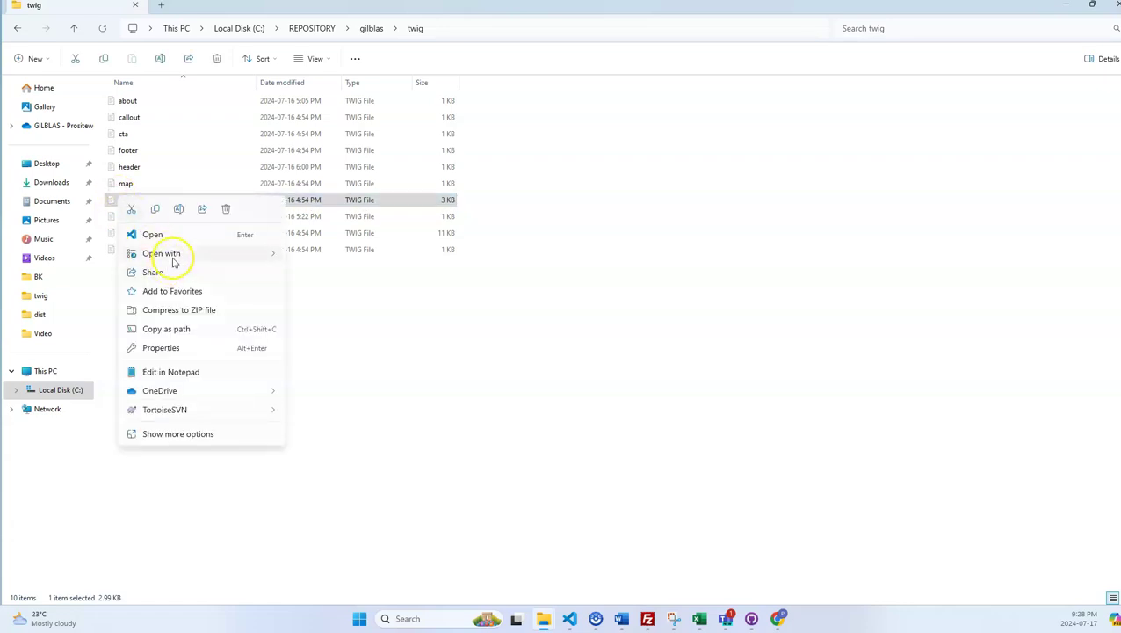
mouse_move(263, 257)
left_click(338, 255)
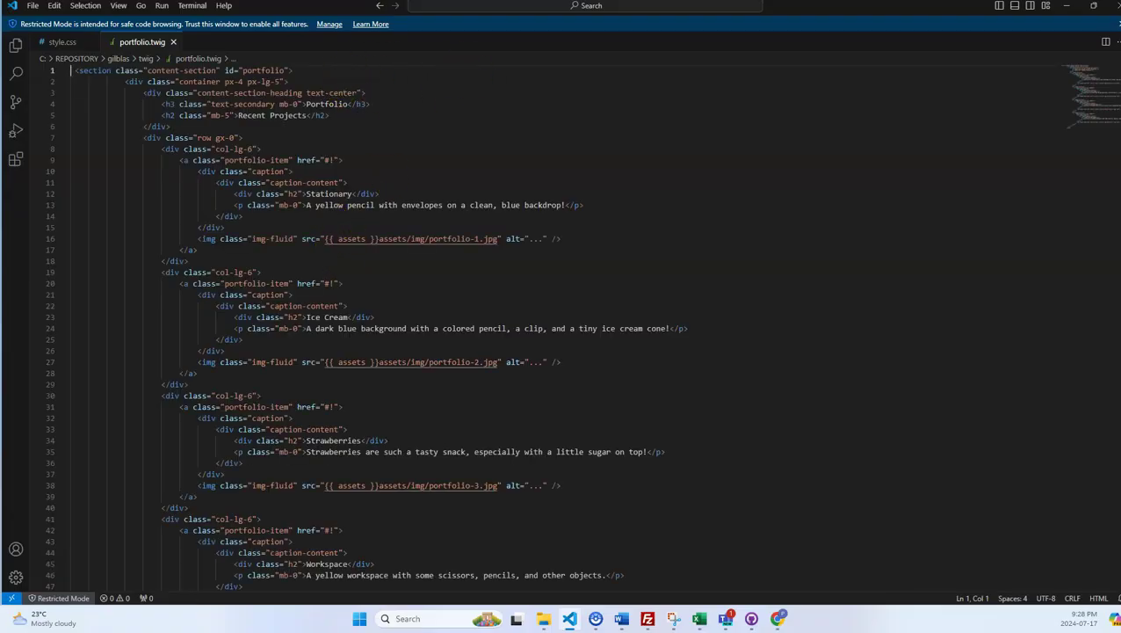
Switch to the browser, open the client's live website from the page editor, and examine the Portfolio and Recent Projects headings
left_click(1072, 7)
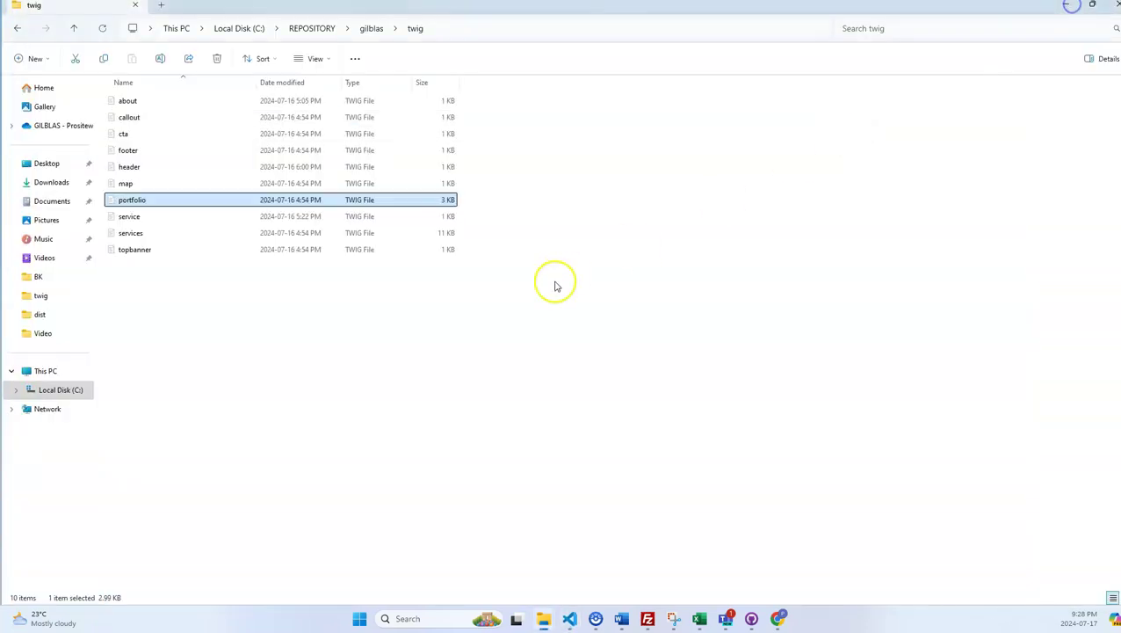
left_click(1069, 6)
left_click(1063, 7)
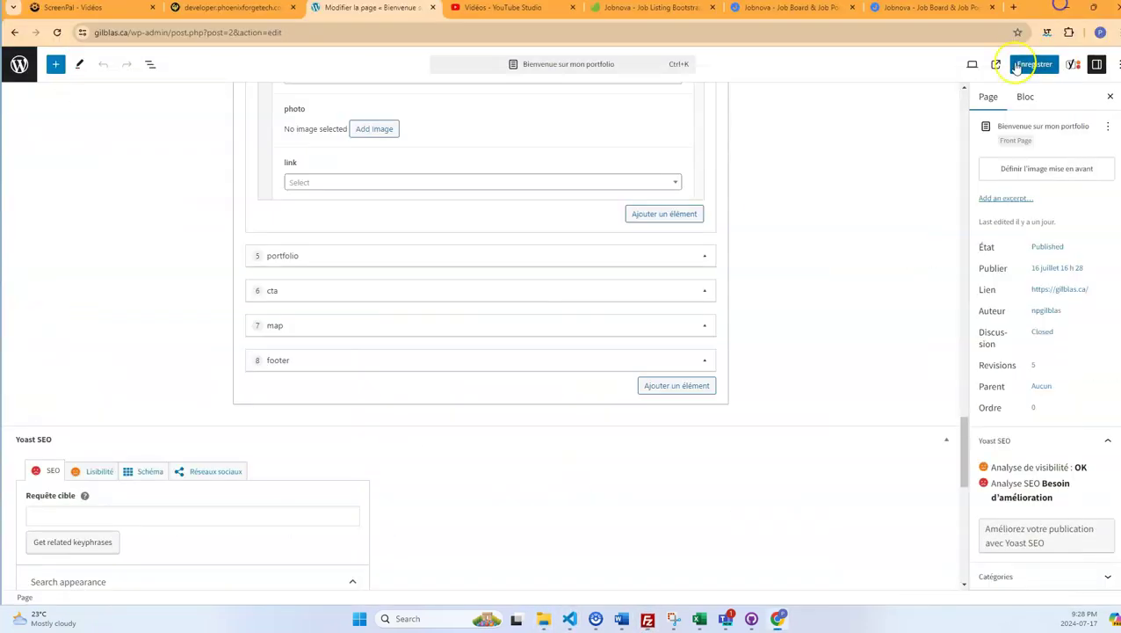
left_click(998, 70)
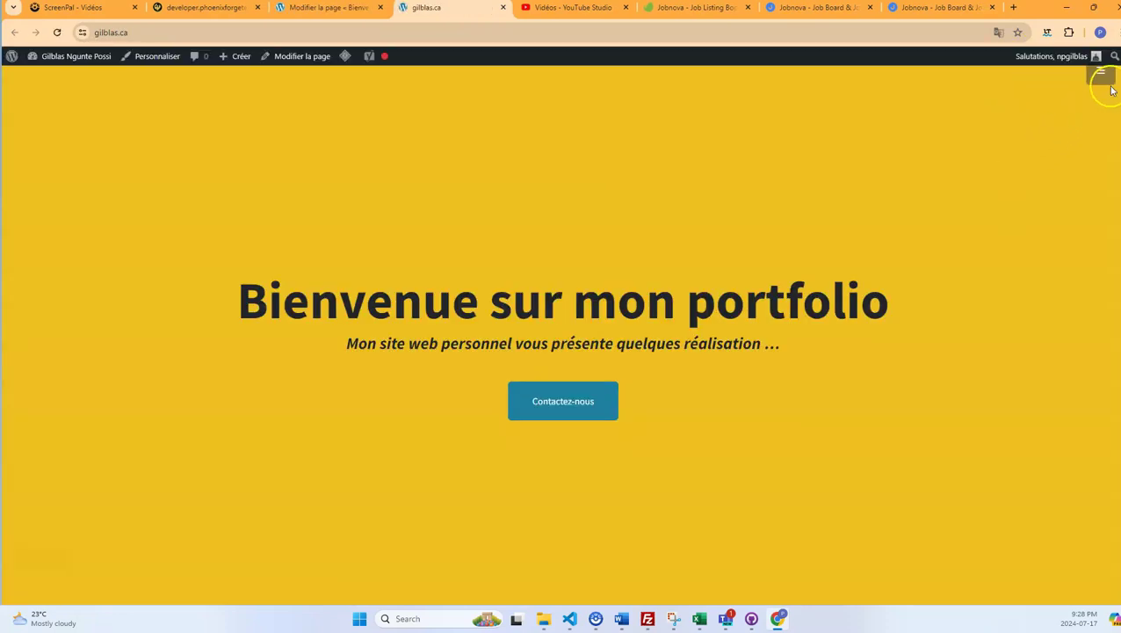
scroll(653, 290, "down", 15)
scroll(652, 290, "up", 8)
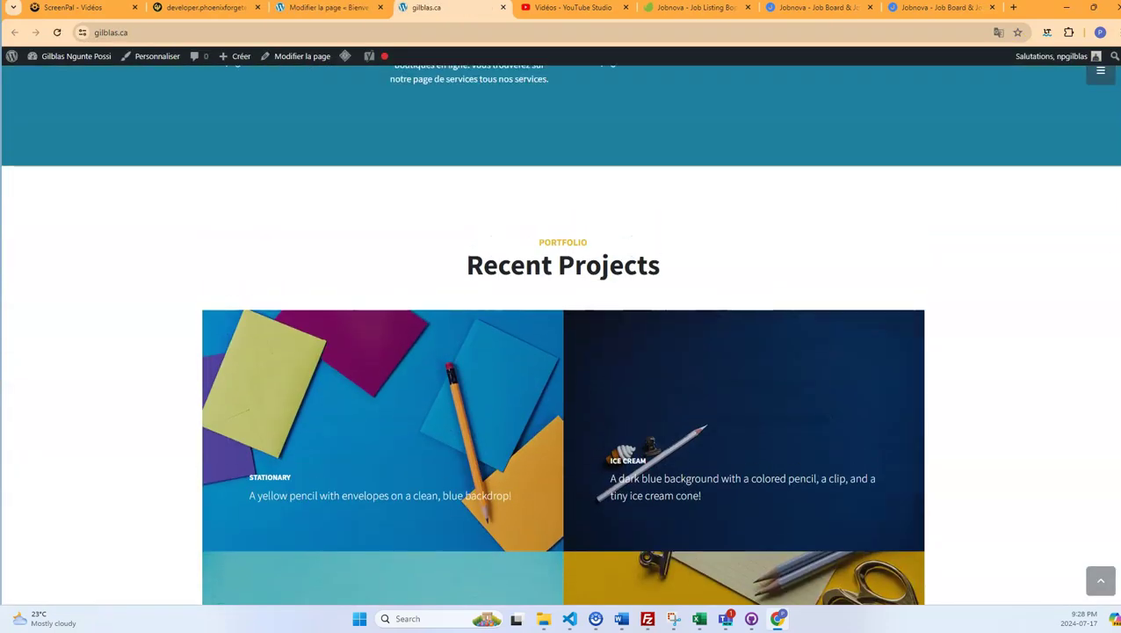
left_click_drag(681, 275, 465, 268)
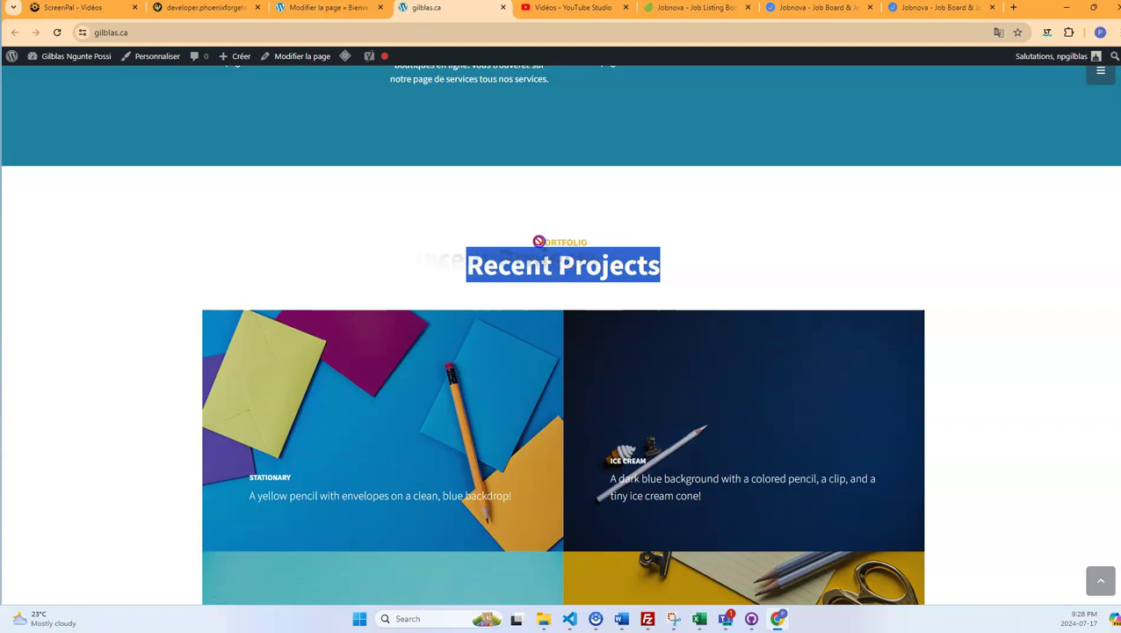
left_click(588, 243)
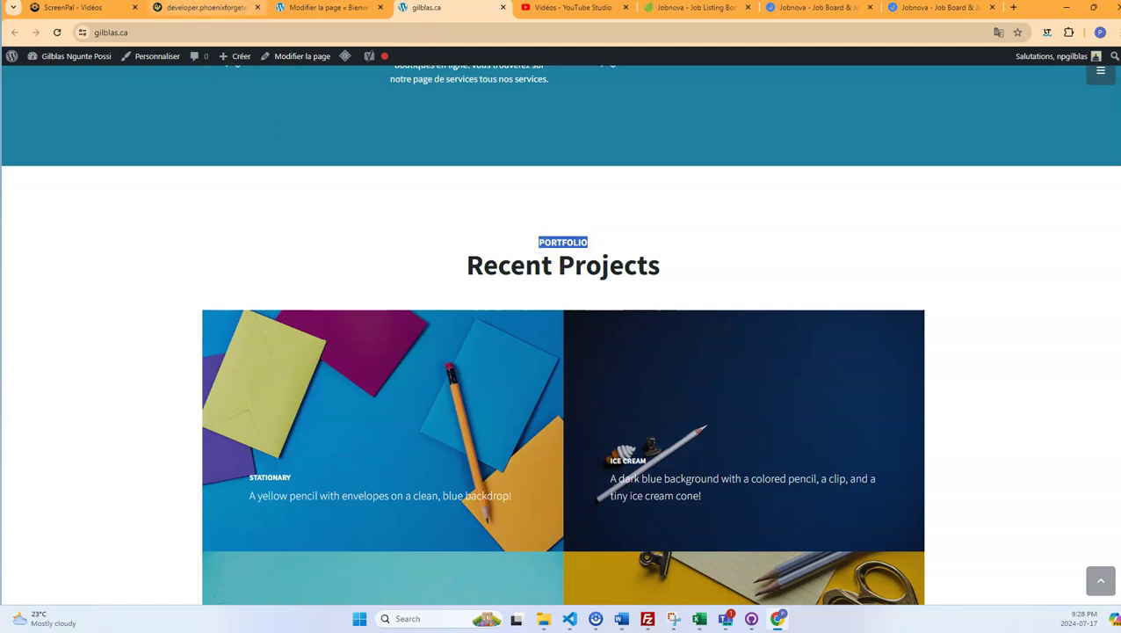
Find the title and sub title entries in the Phoenix portal's local variables list and copy the {{ title }} code
left_click(204, 8)
scroll(294, 320, "down", 8)
scroll(291, 314, "down", 3)
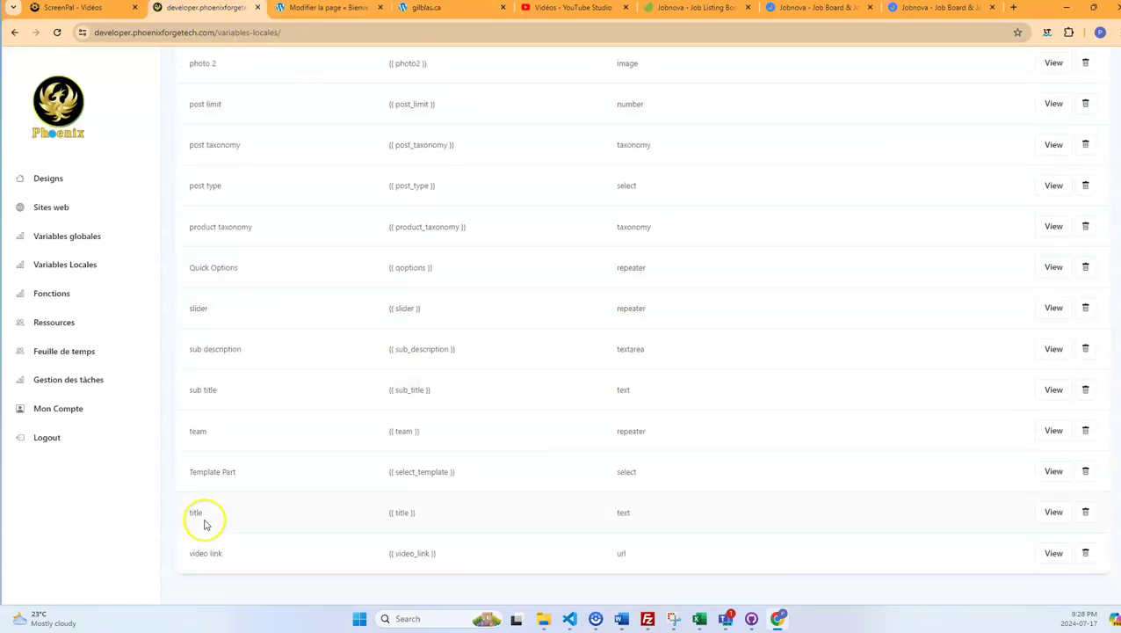
left_click(224, 390)
left_click_drag(440, 391, 387, 391)
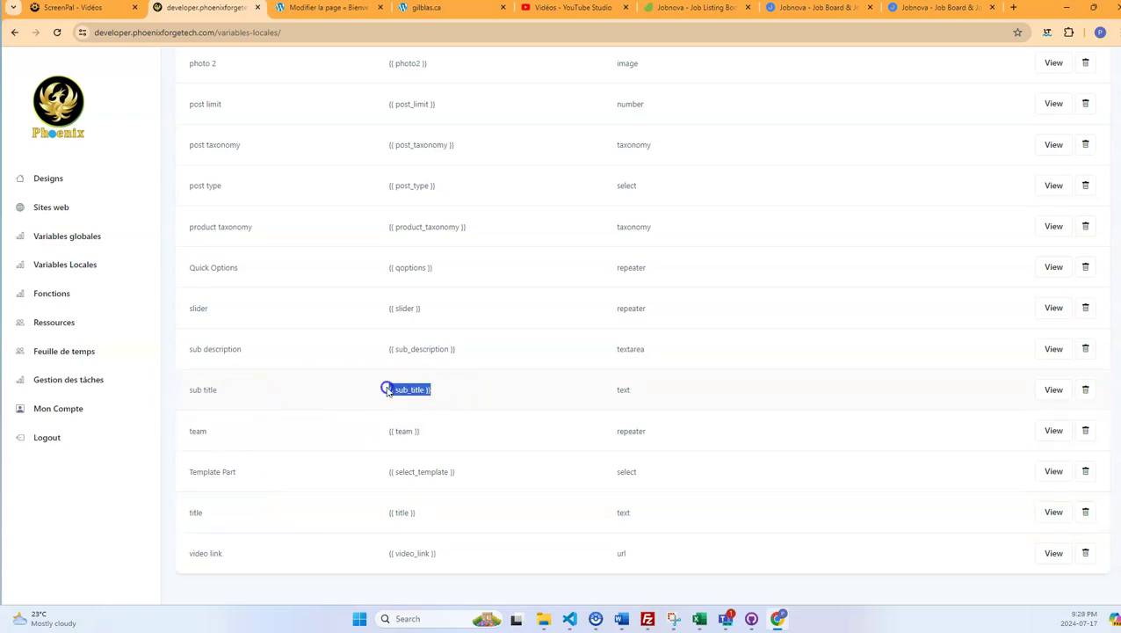
left_click(424, 515)
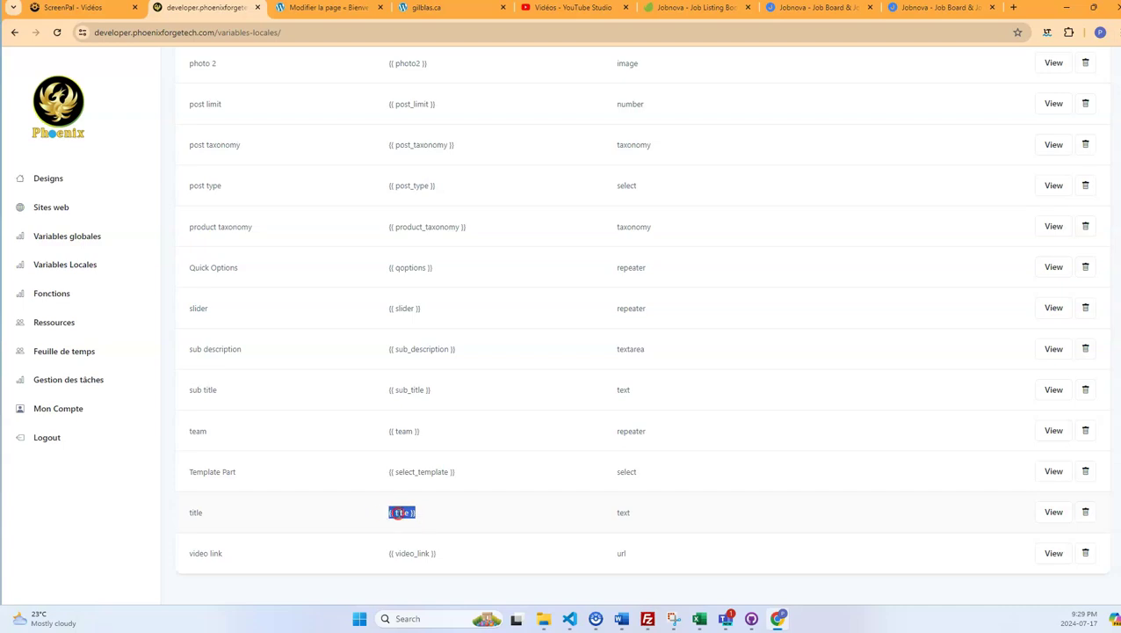
right_click(402, 513)
left_click(436, 366)
Switch to VS Code and replace the "Recent Projects" text in the h2 heading of portfolio.twig with {{ title }}
mouse_move(726, 627)
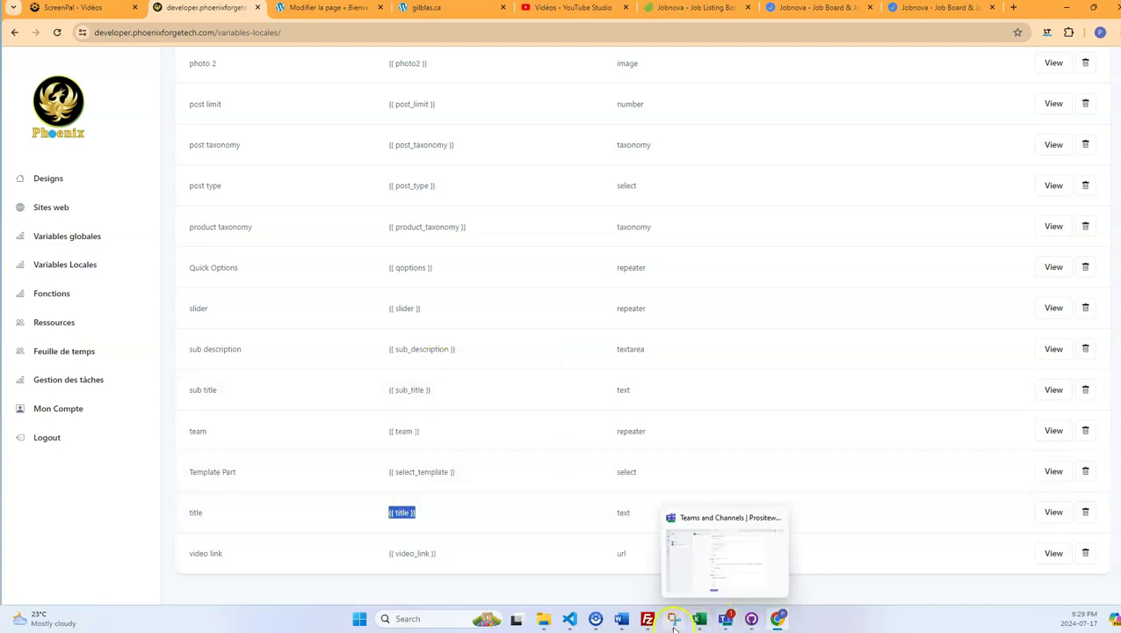
left_click(569, 619)
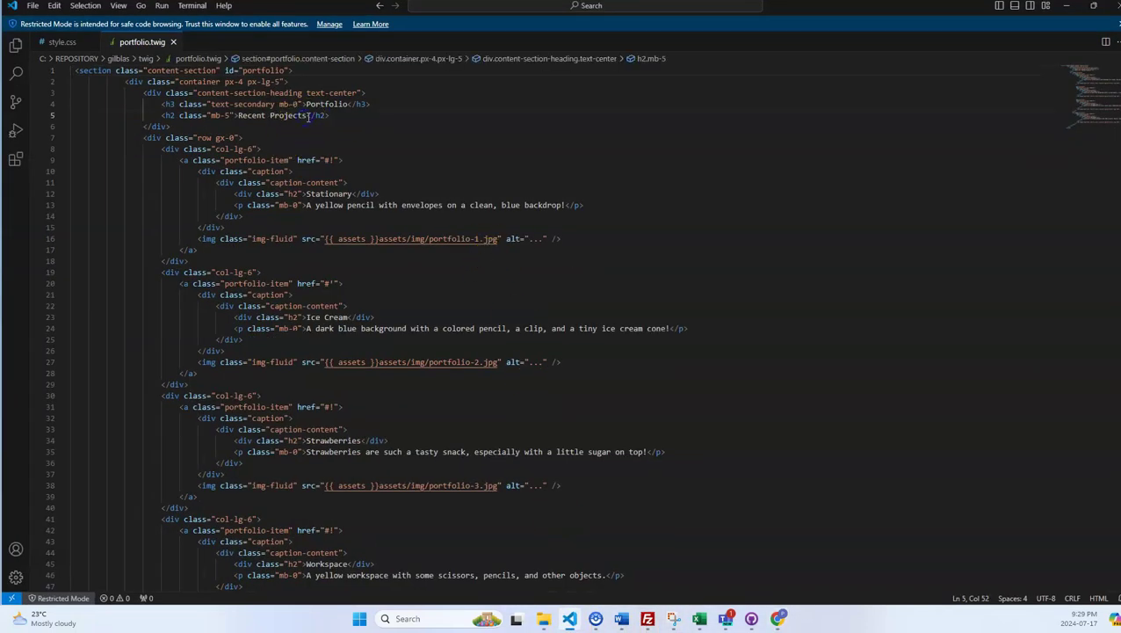
left_click_drag(307, 116, 237, 118)
type("{{ title }}")
Copy {{ sub_title }} from the Phoenix local variables and paste it over the "Portfolio" text in the h3 heading of portfolio.twig
left_click(1062, 9)
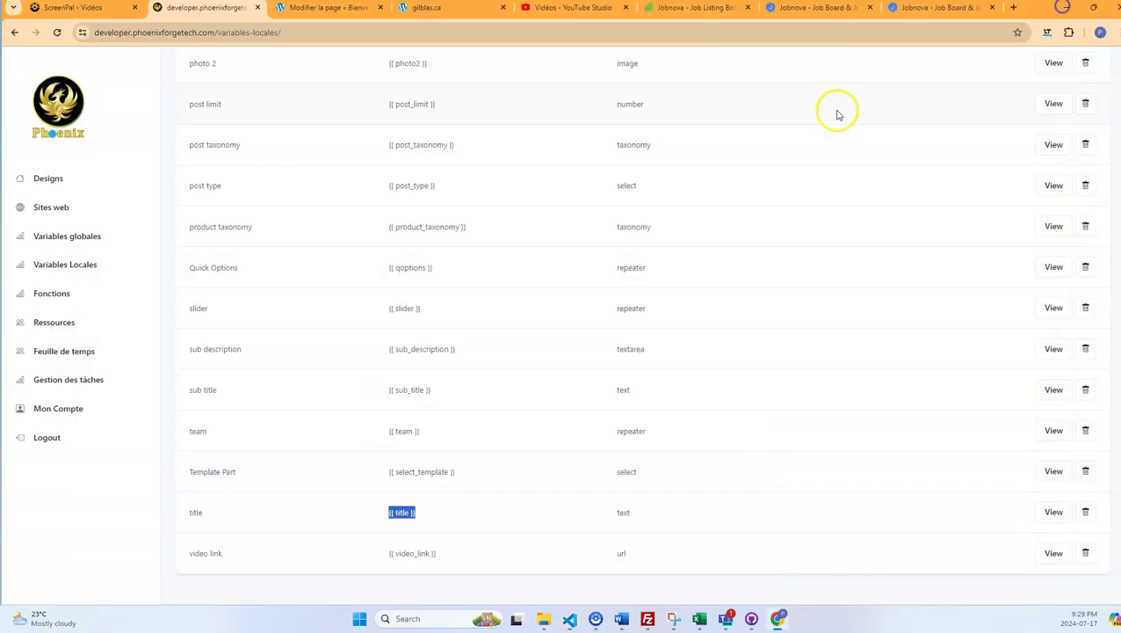
left_click_drag(443, 397, 388, 392)
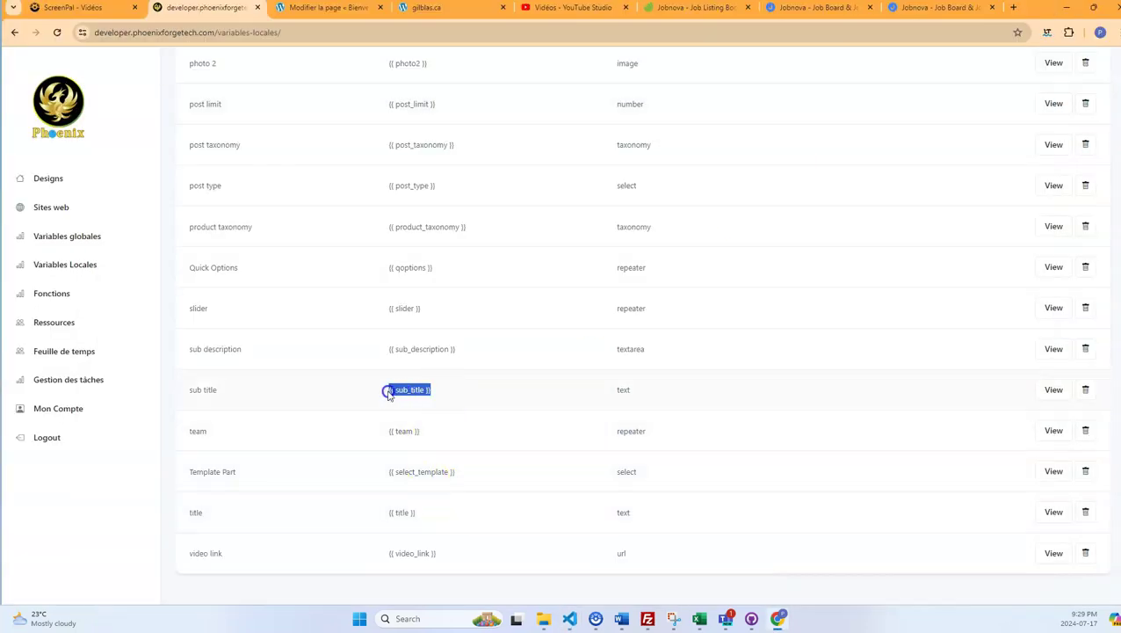
right_click(387, 392)
left_click(434, 405)
left_click(670, 625)
left_click(569, 619)
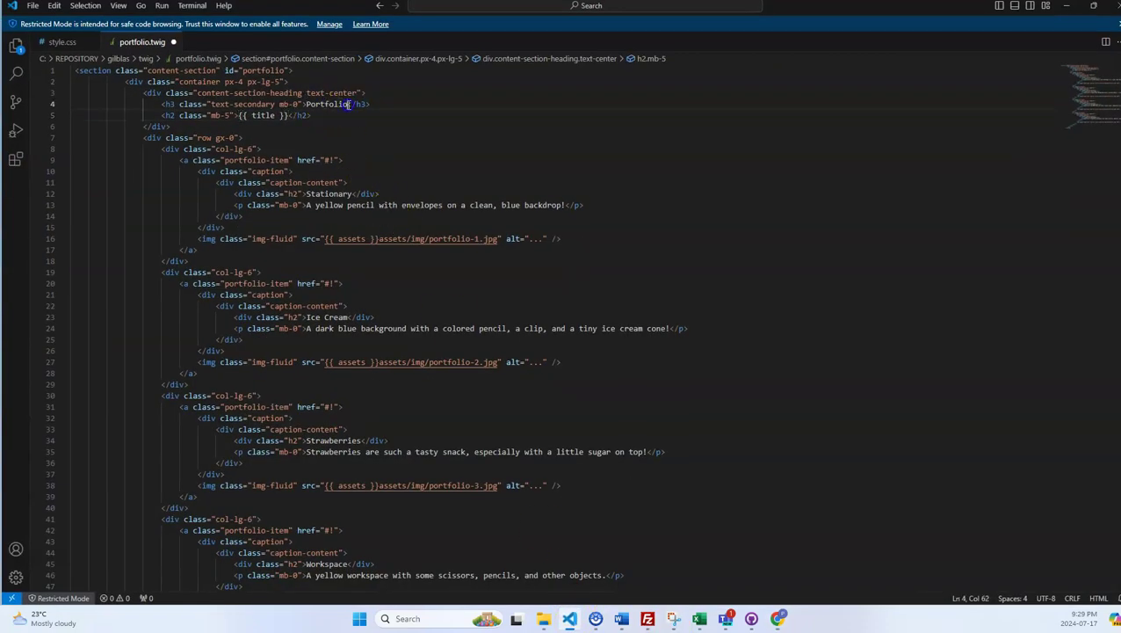
left_click_drag(348, 104, 310, 104)
key("ctrl+v")
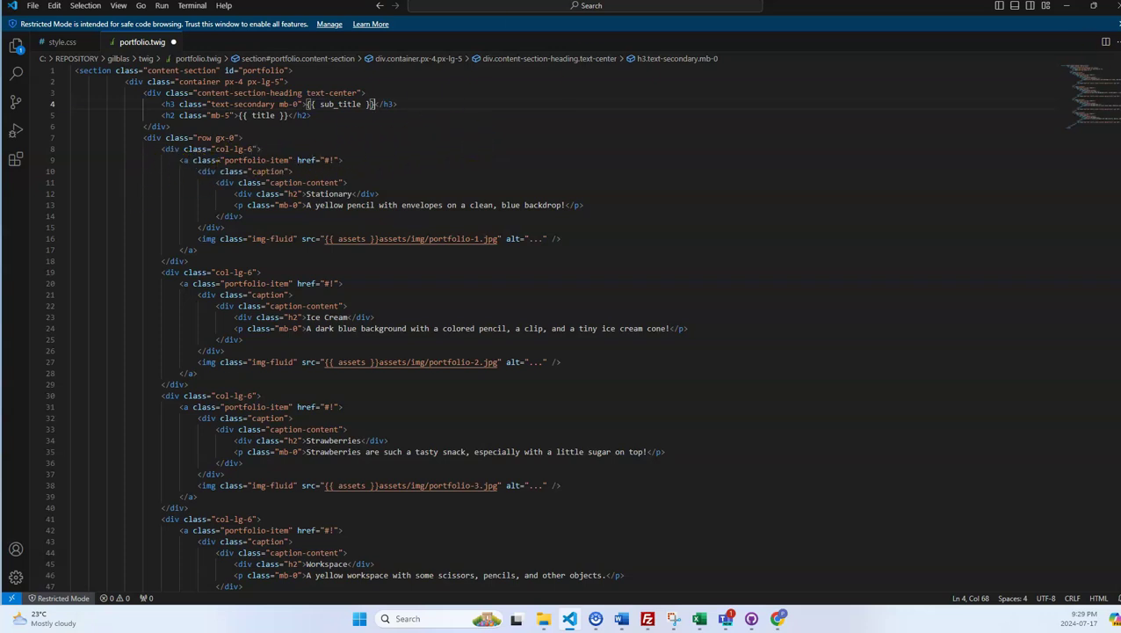
Collapse the four col-lg-6 project blocks in portfolio.twig and save the file
left_click(63, 151)
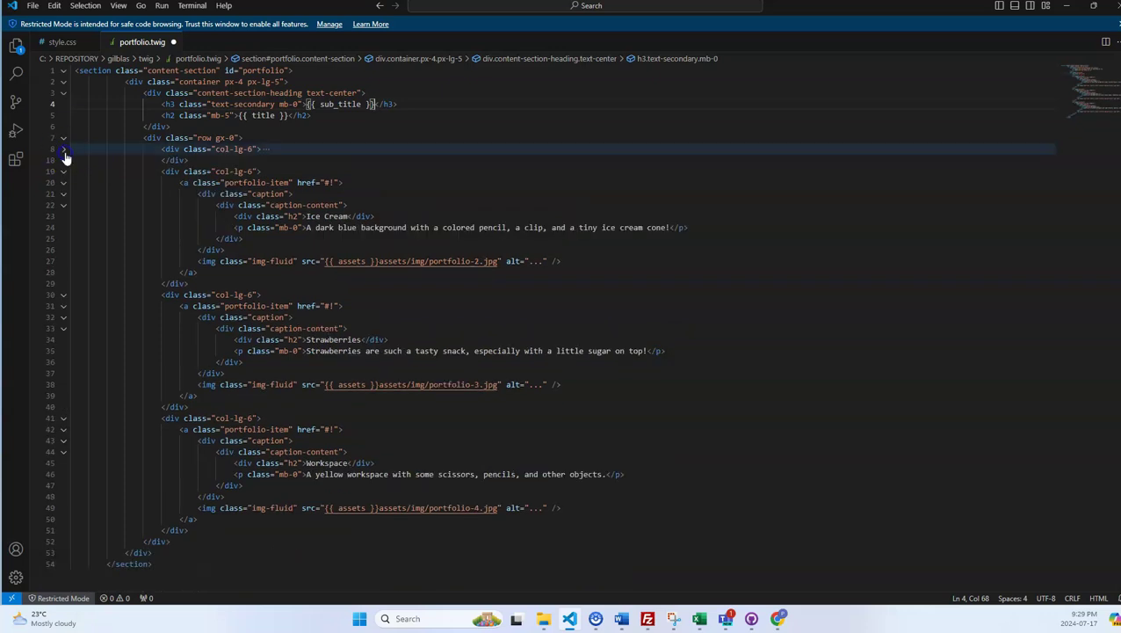
left_click(64, 172)
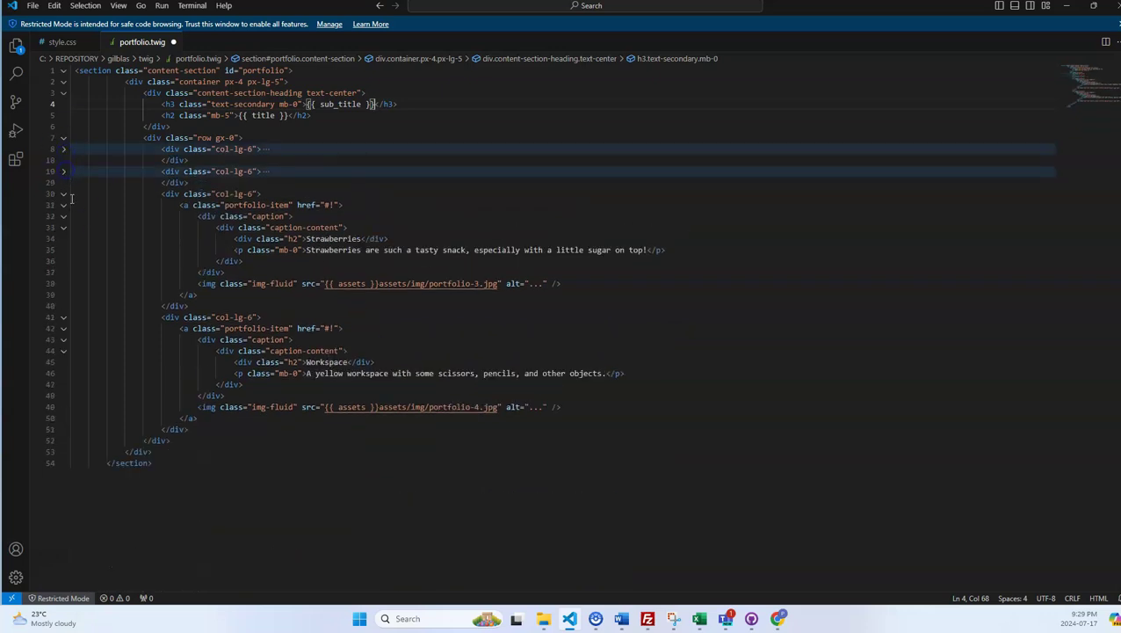
left_click(64, 193)
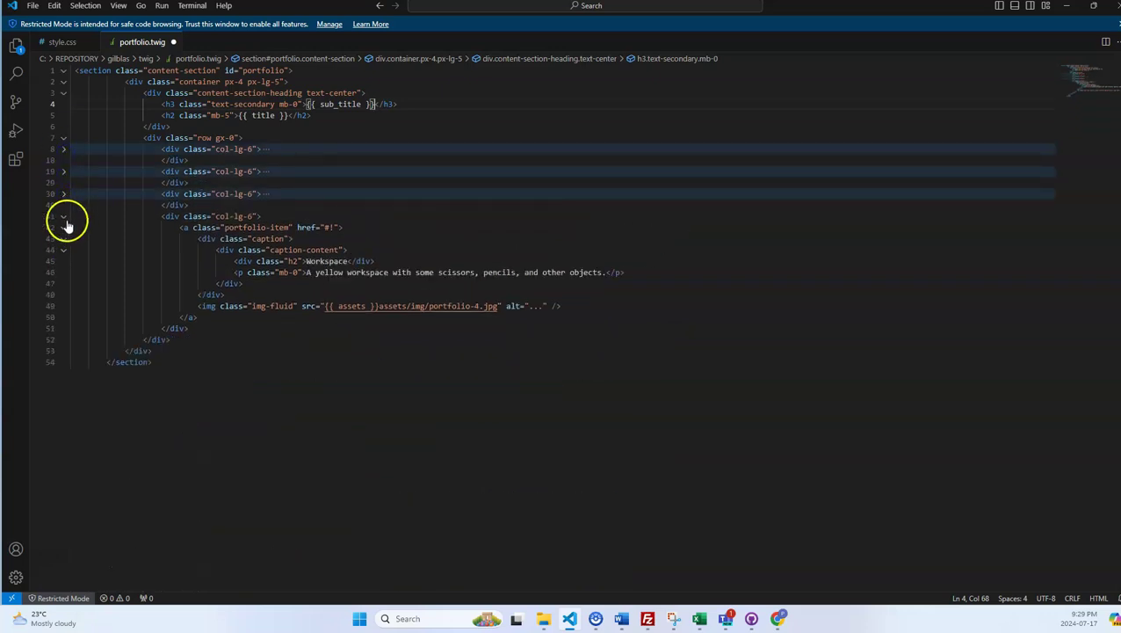
left_click(65, 217)
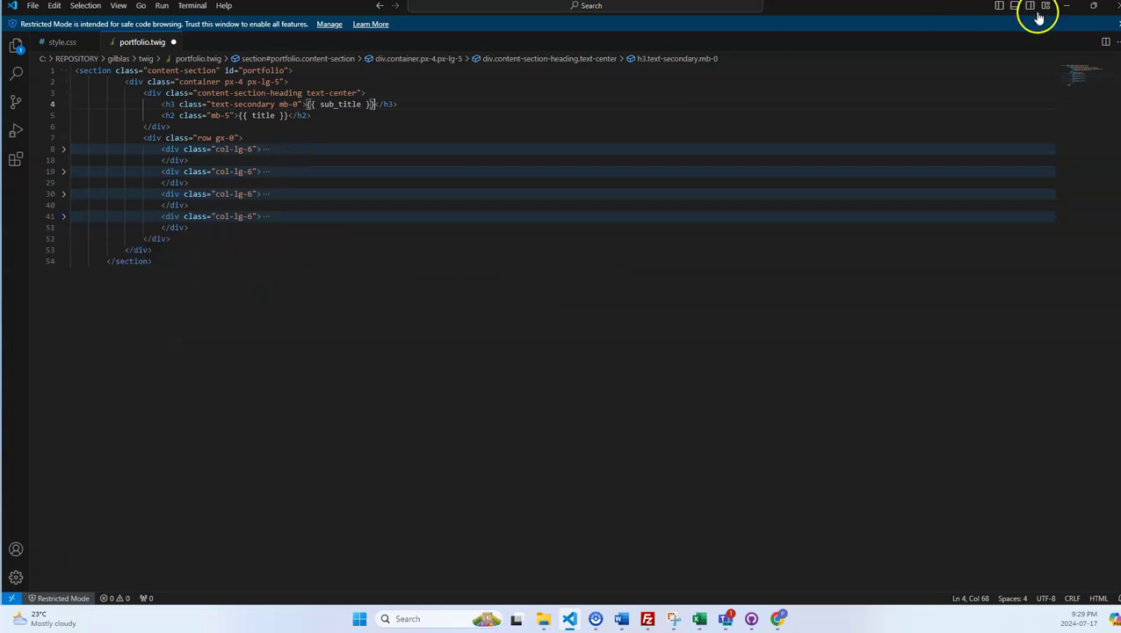
left_click(34, 6)
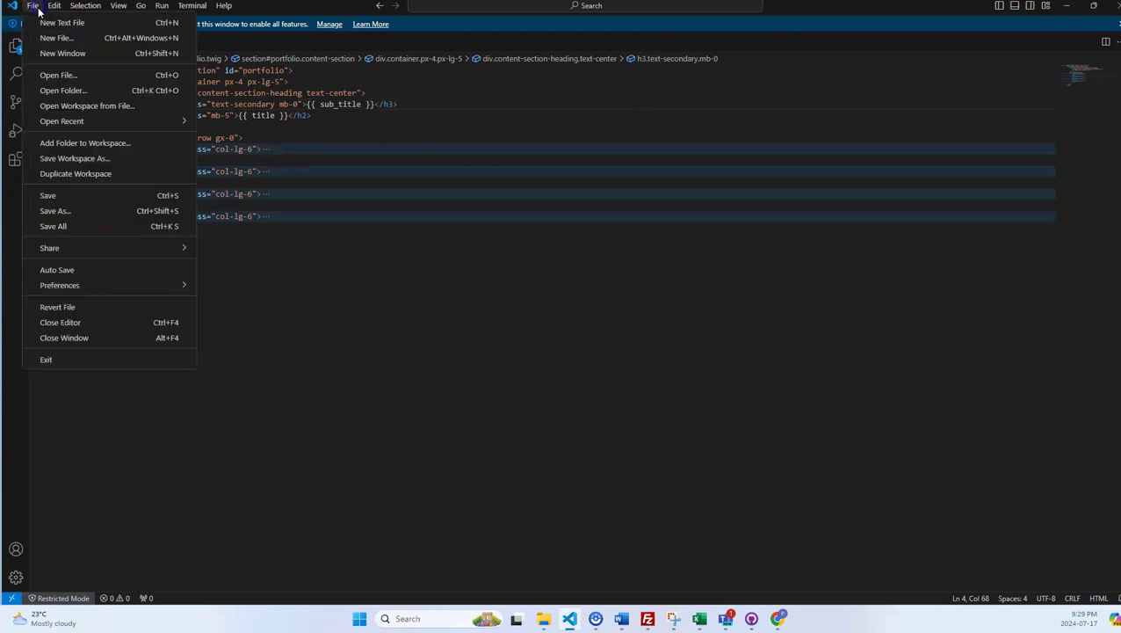
left_click(53, 201)
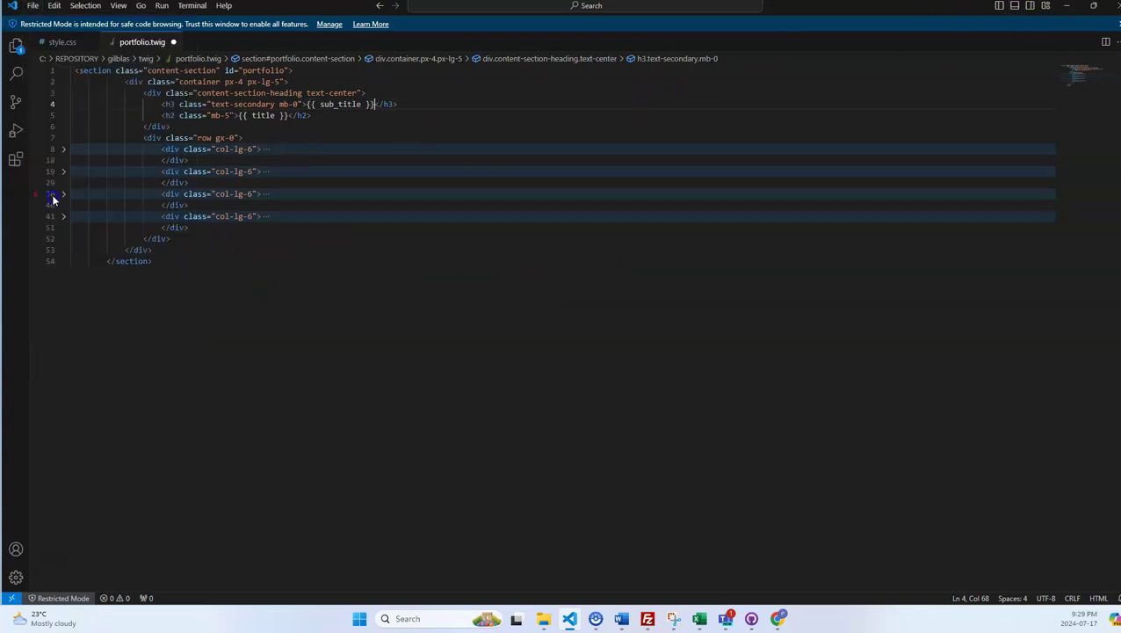
Switch to FileZilla, refresh the file lists, and open the client site's folder both locally and on the server
left_click(1063, 8)
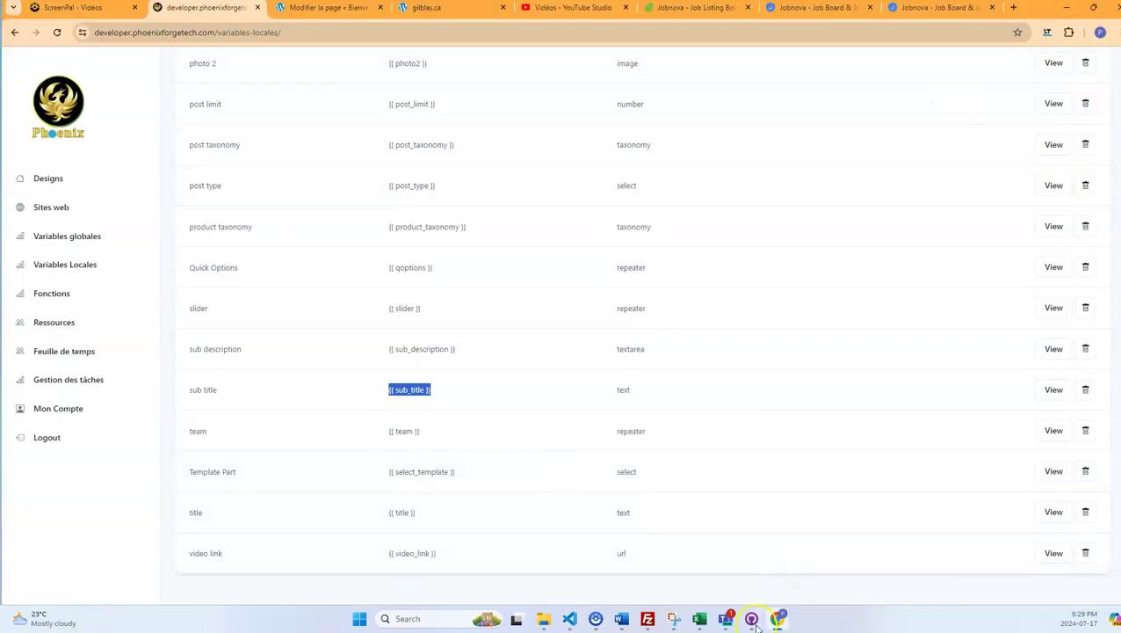
left_click(650, 622)
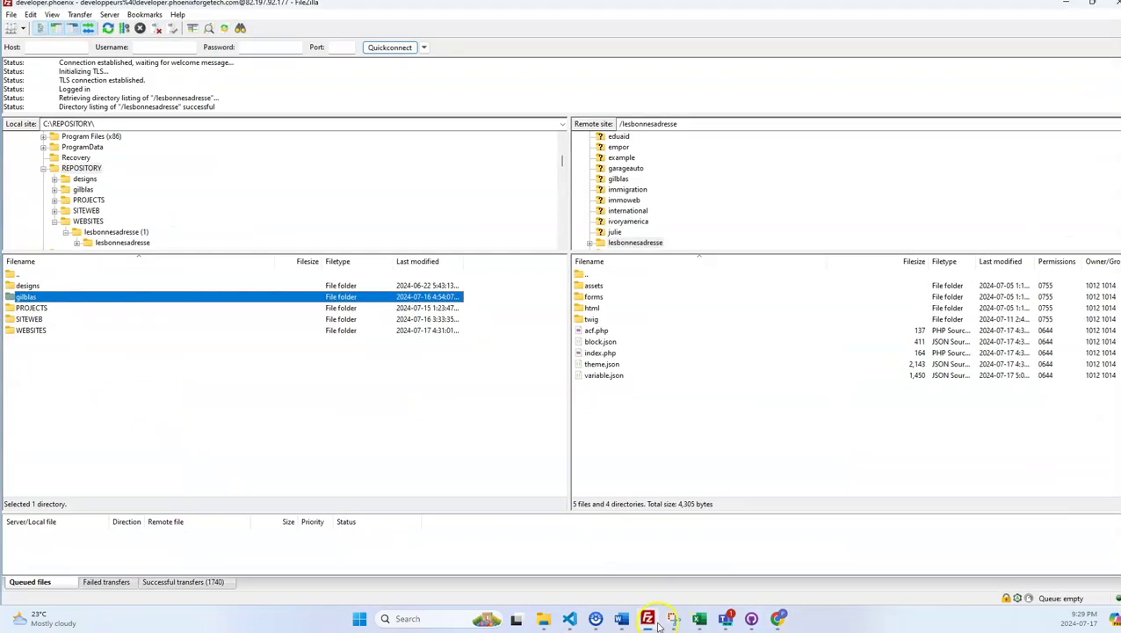
left_click(105, 29)
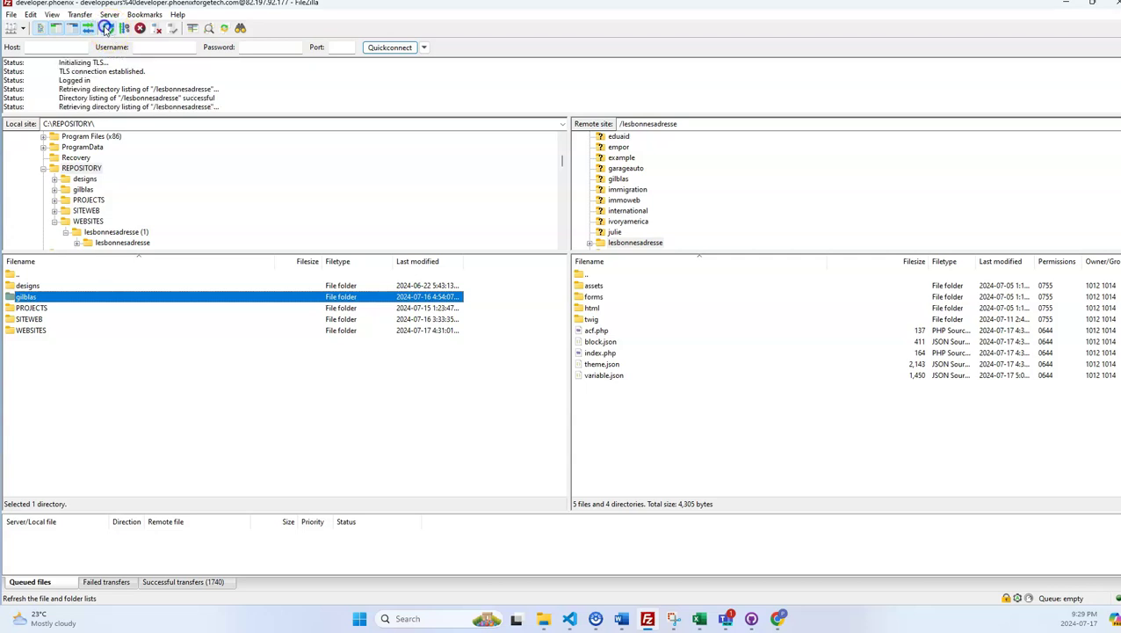
double_click(11, 297)
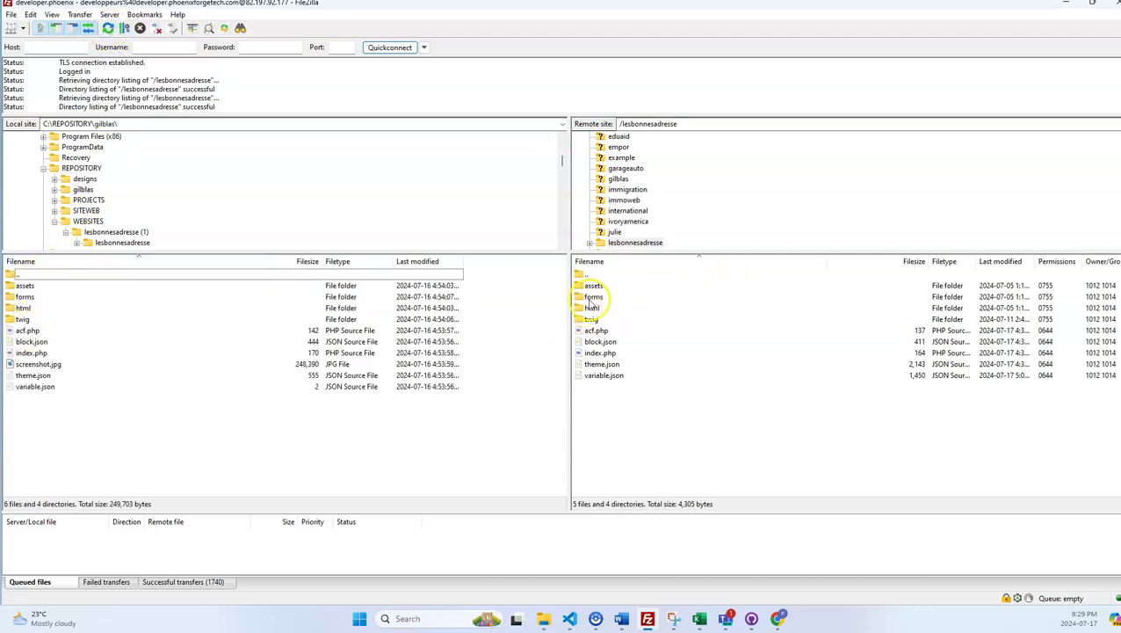
double_click(582, 273)
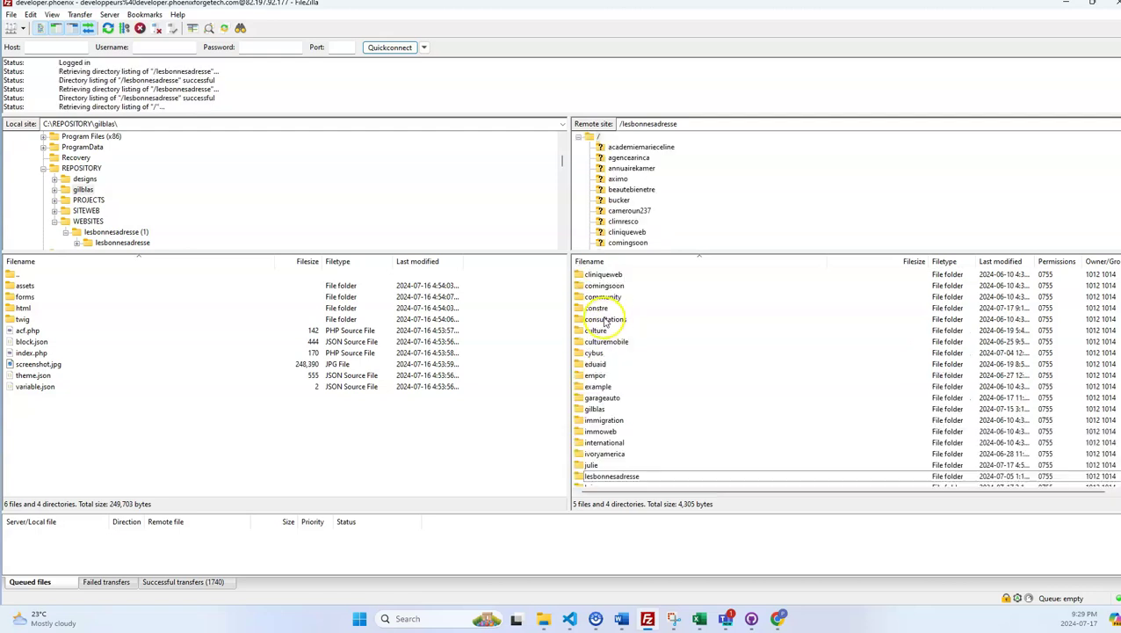
double_click(595, 409)
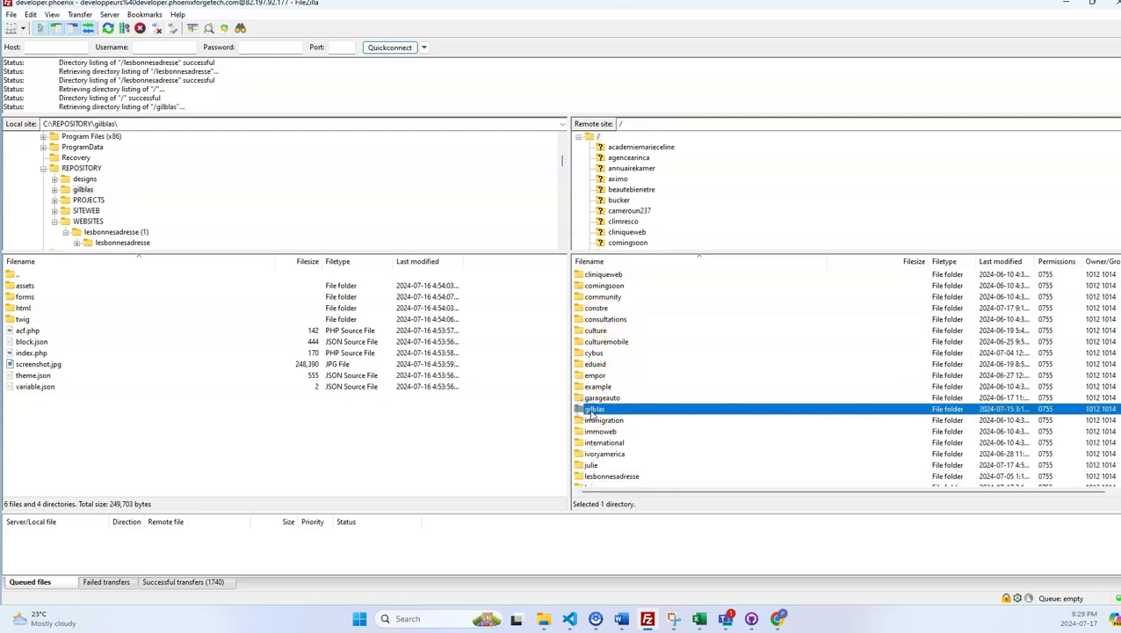
Upload the local twig folder to the client site's server folder and return to the browser
left_click(21, 320)
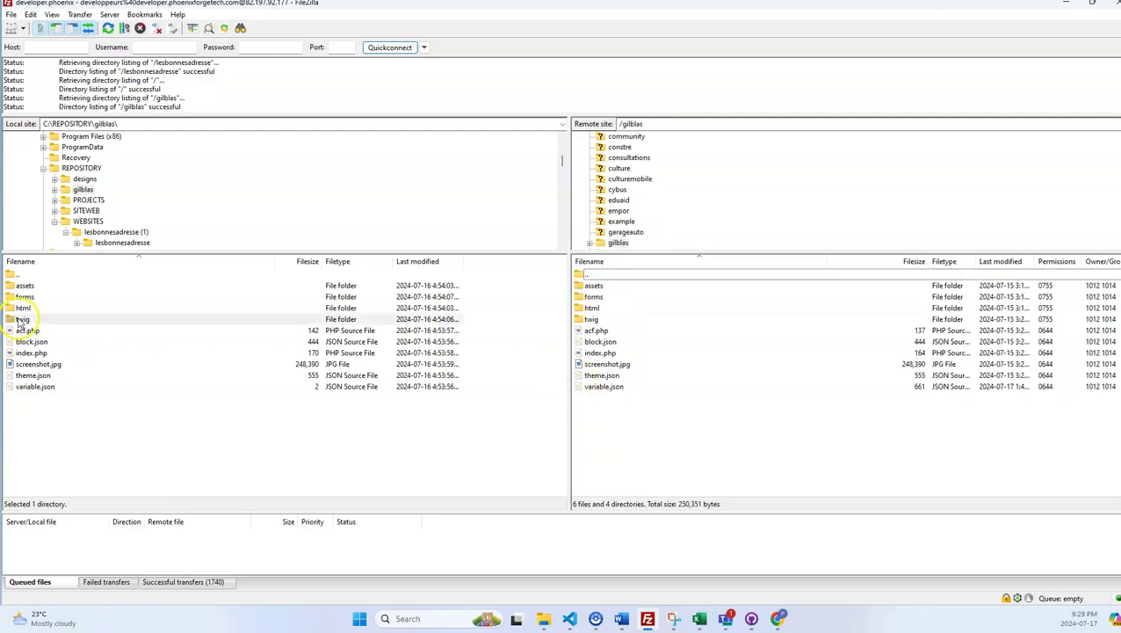
left_click_drag(341, 323, 741, 437)
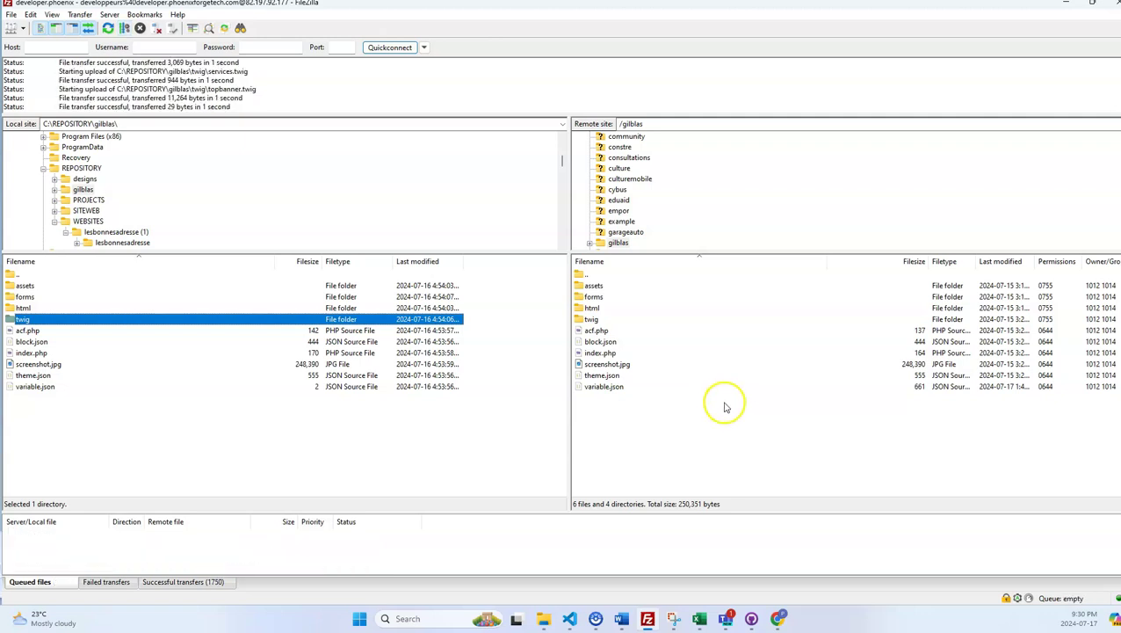
left_click(1067, 5)
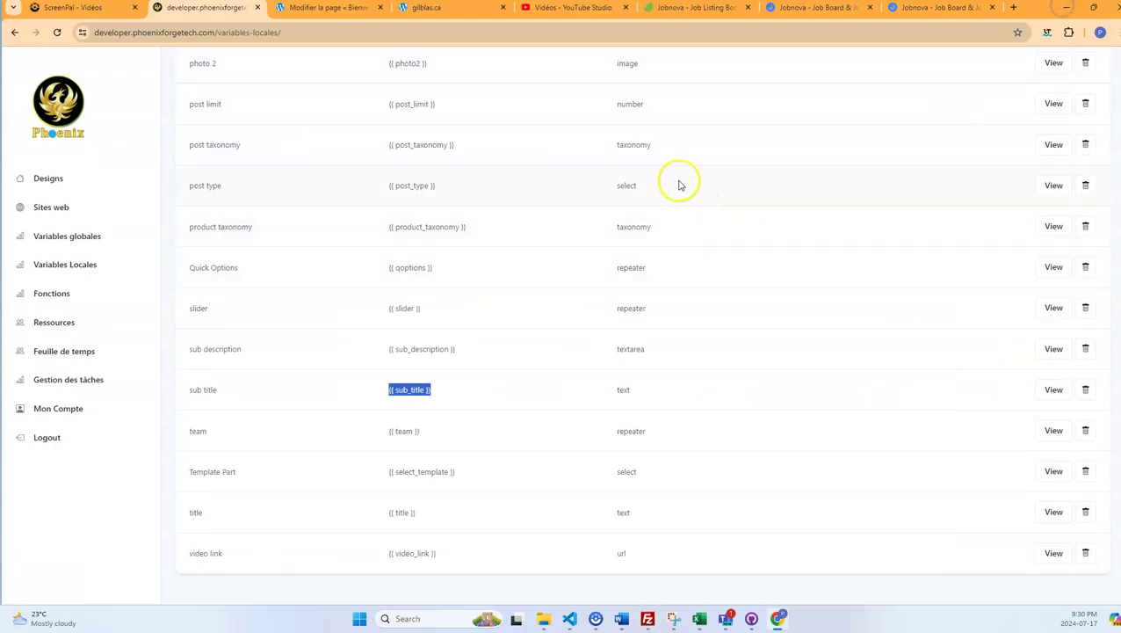
Go to the list of client websites in Phoenix and open the design linked to the client's in-progress portfolio site
scroll(547, 215, "up", 8)
scroll(547, 212, "up", 3)
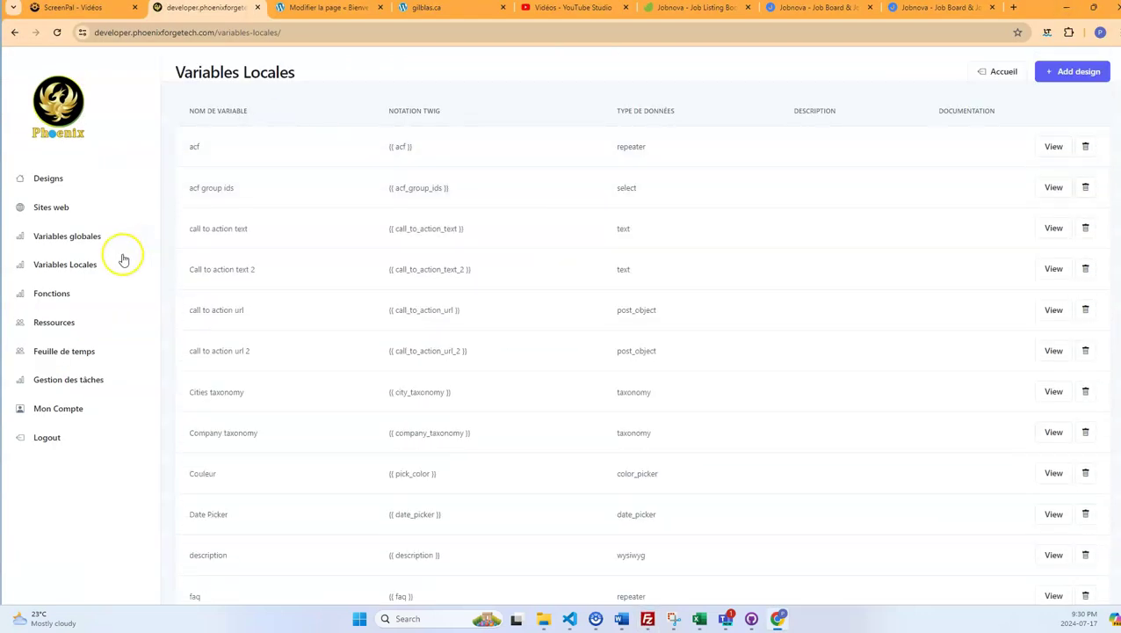
left_click(42, 209)
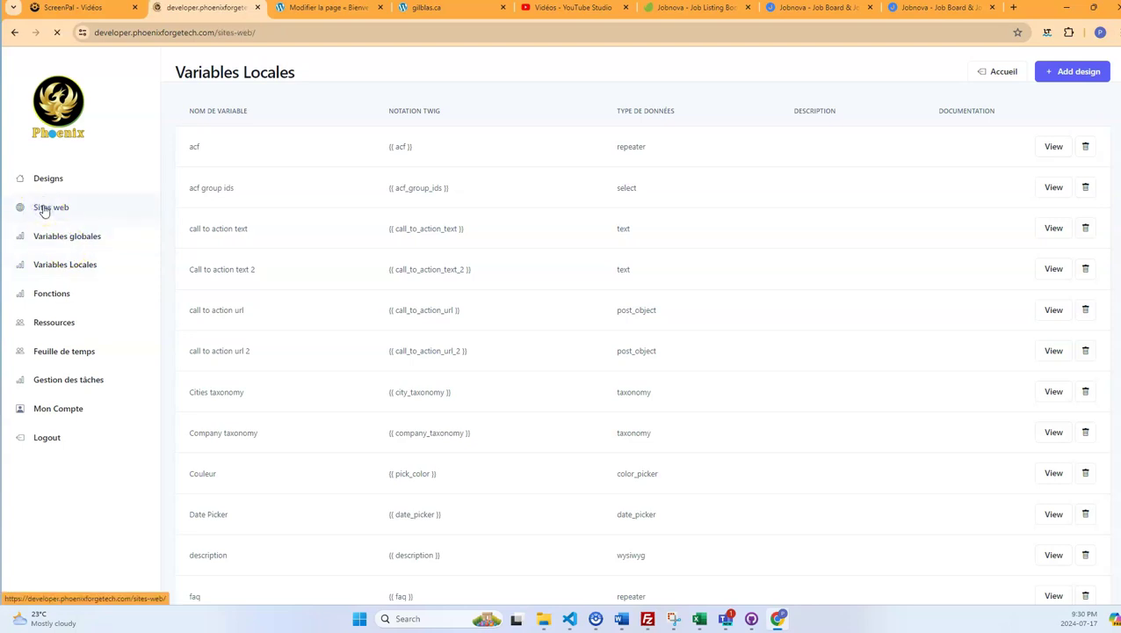
scroll(481, 289, "down", 5)
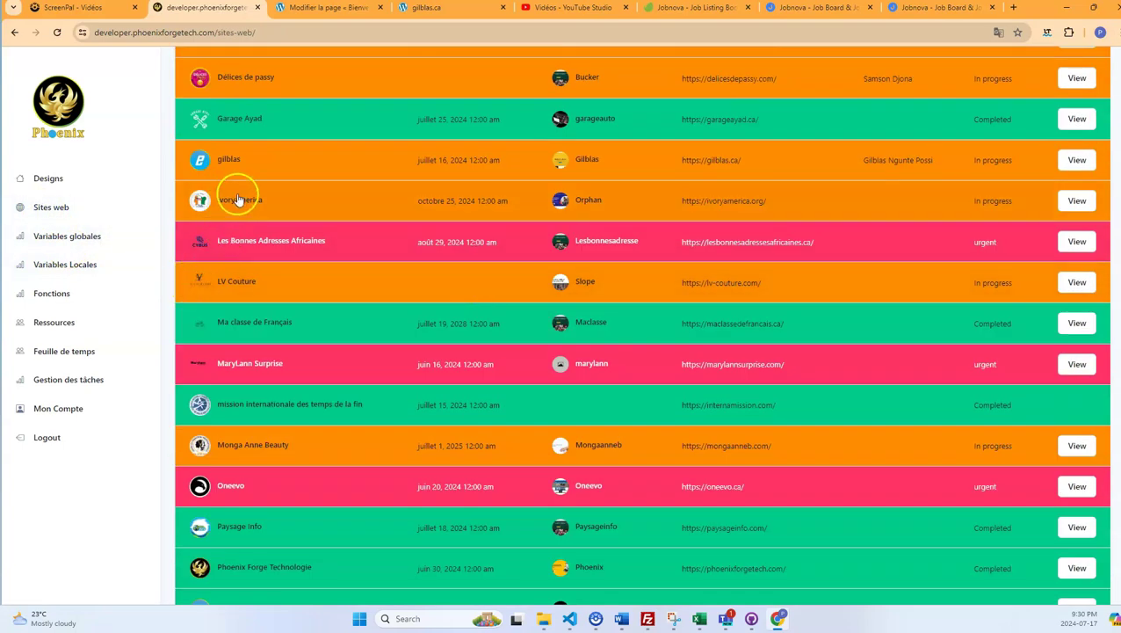
left_click(579, 162)
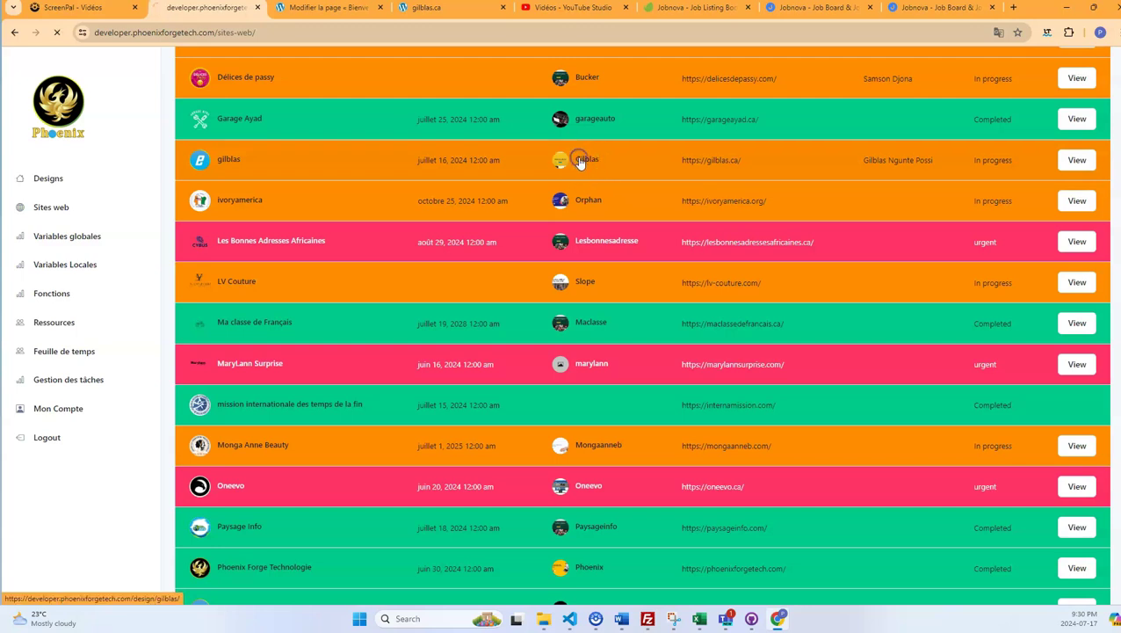
left_click(714, 178)
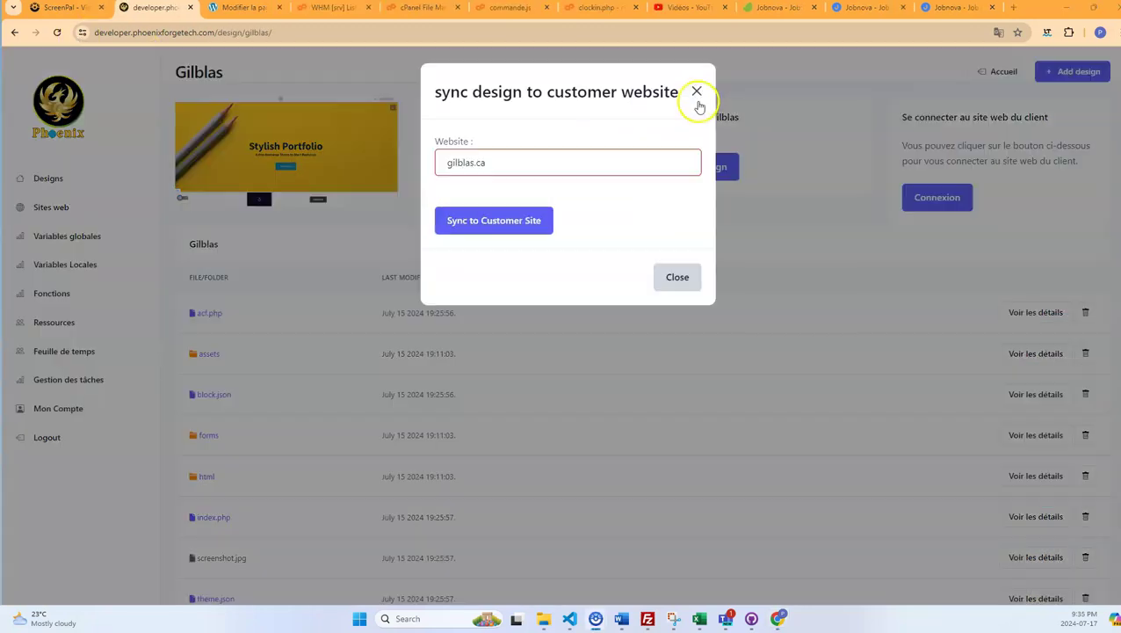
left_click(696, 91)
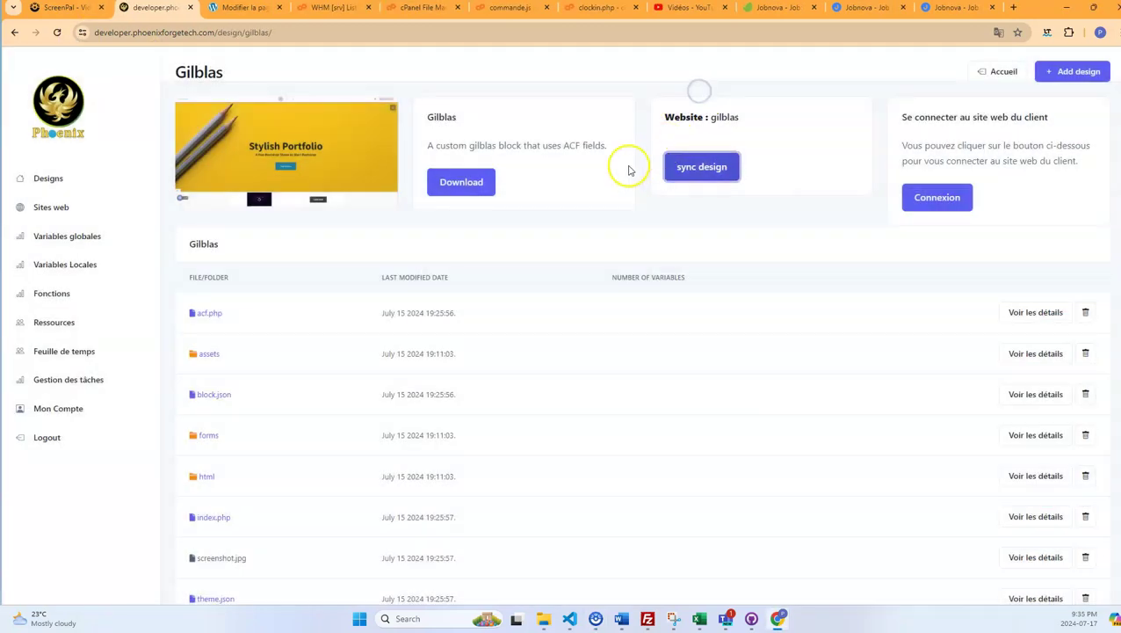
left_click(717, 178)
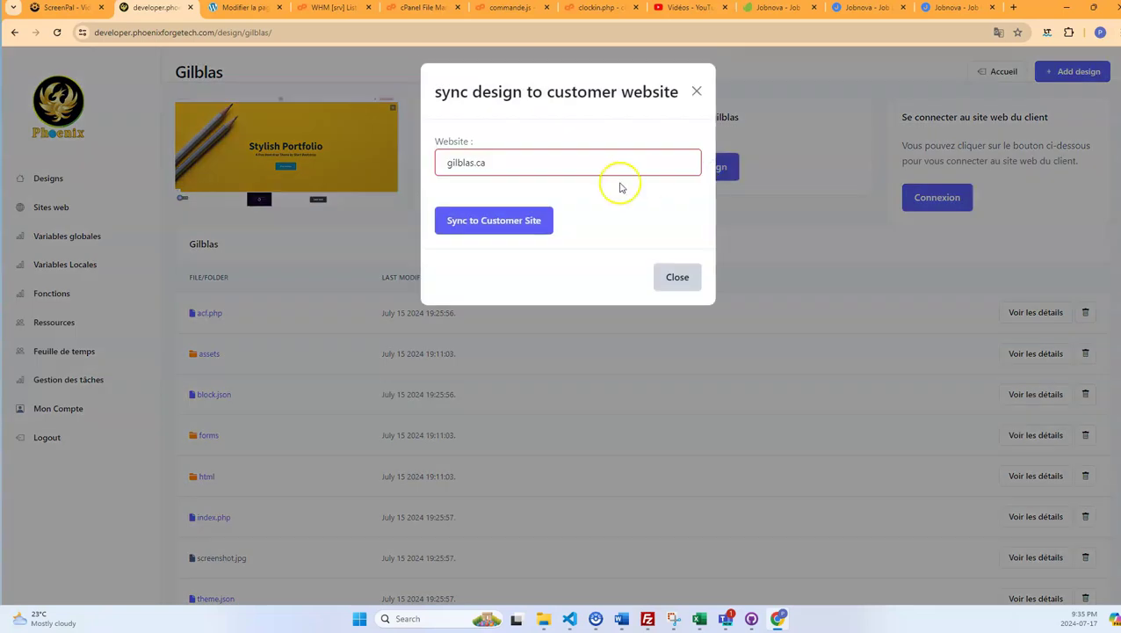
left_click(697, 92)
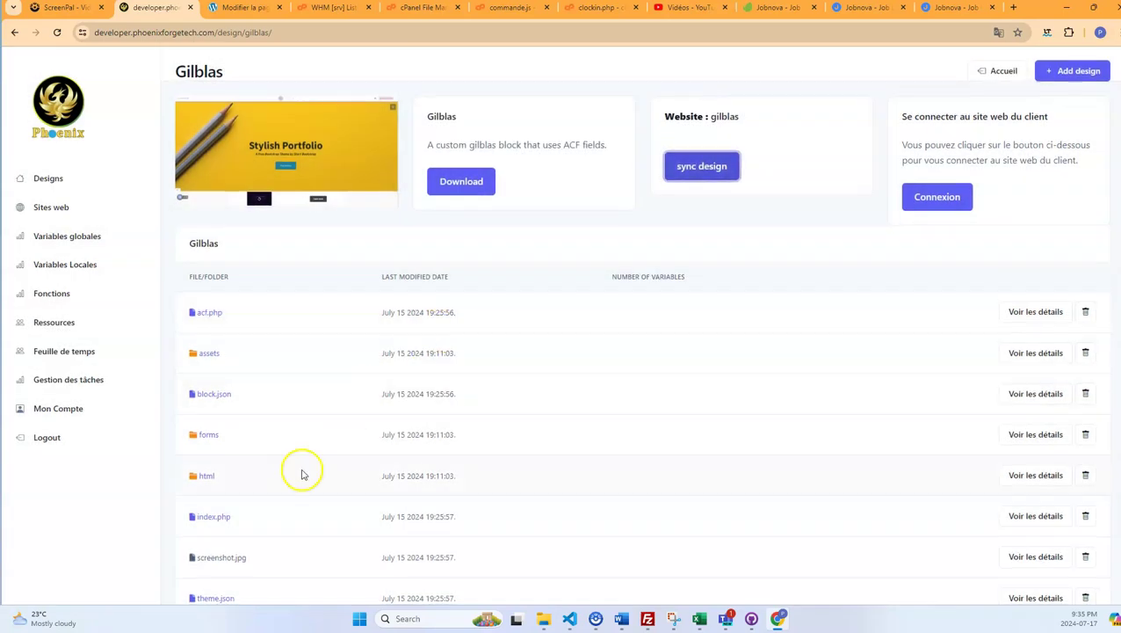
Open the design's variable.json file, check the variables listed under portfolio, and return to the design page
scroll(290, 484, "down", 2)
left_click(215, 554)
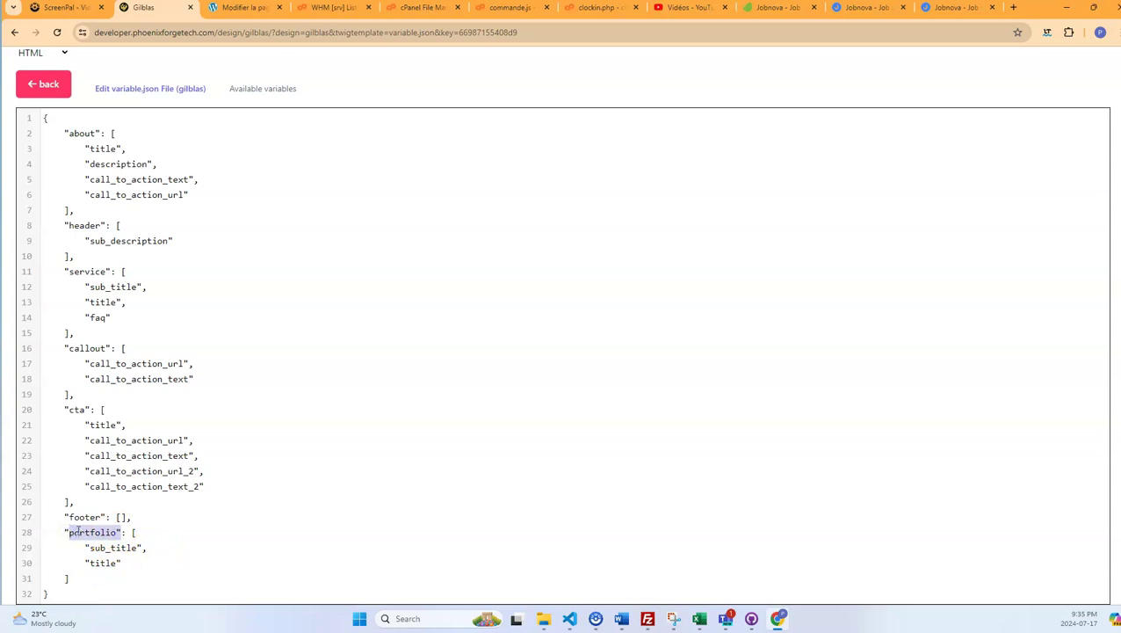
type(",")
left_click(35, 91)
Sync the design to the customer website and close the sync dialog
left_click(690, 166)
left_click(468, 225)
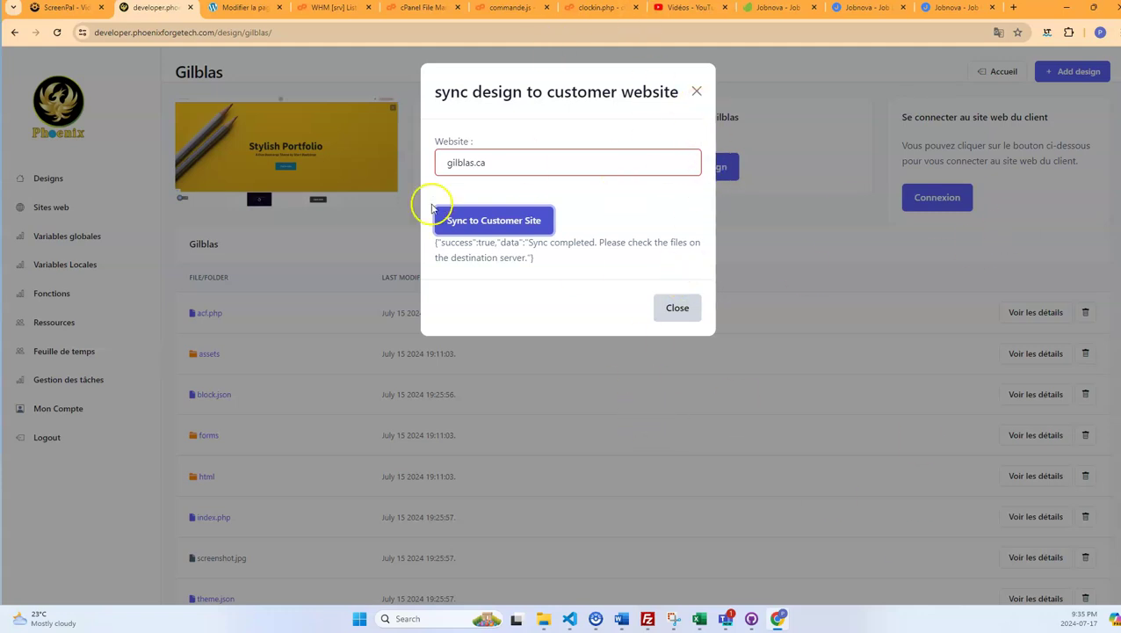
left_click(696, 91)
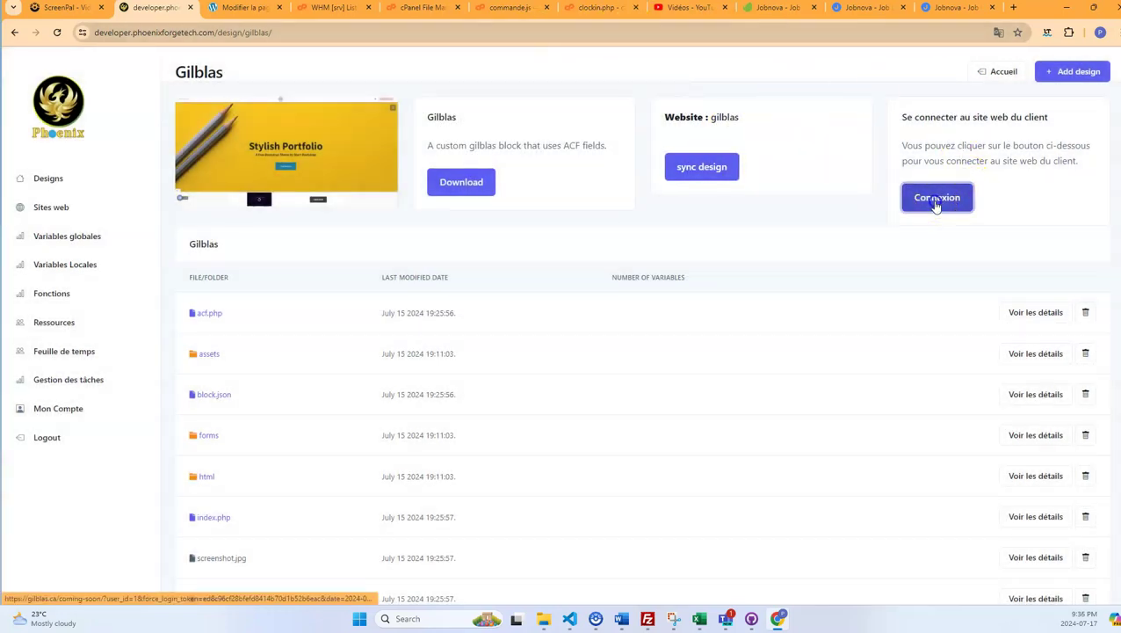
Connect to the client's WordPress site from the design page, visit its homepage, and check the portfolio section's heading
left_click(935, 202)
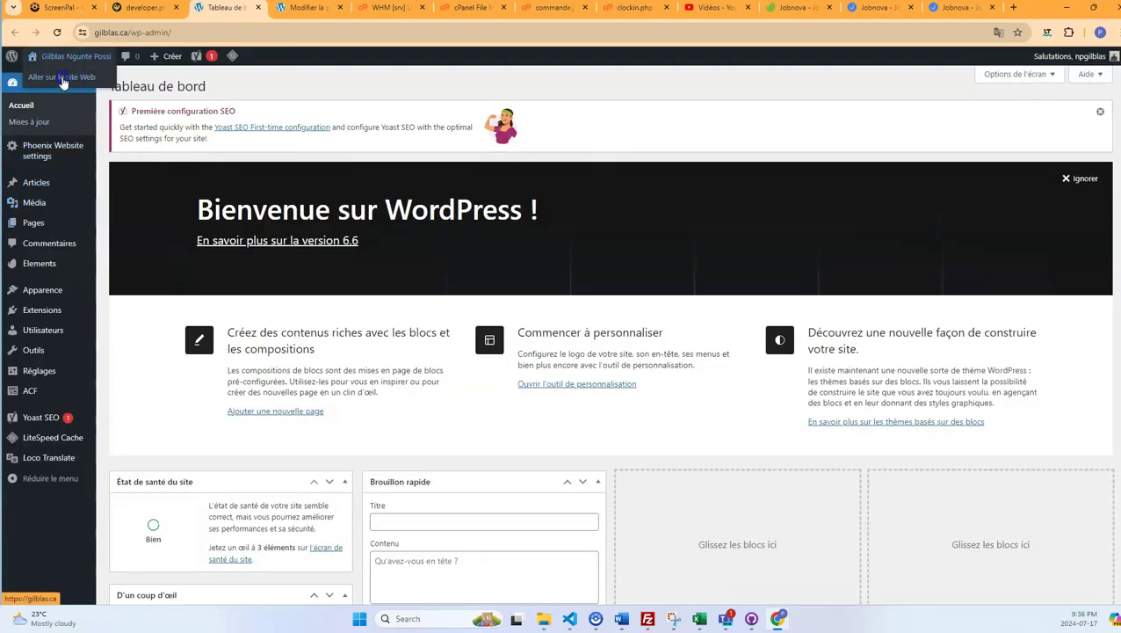
left_click(63, 79)
scroll(377, 230, "down", 10)
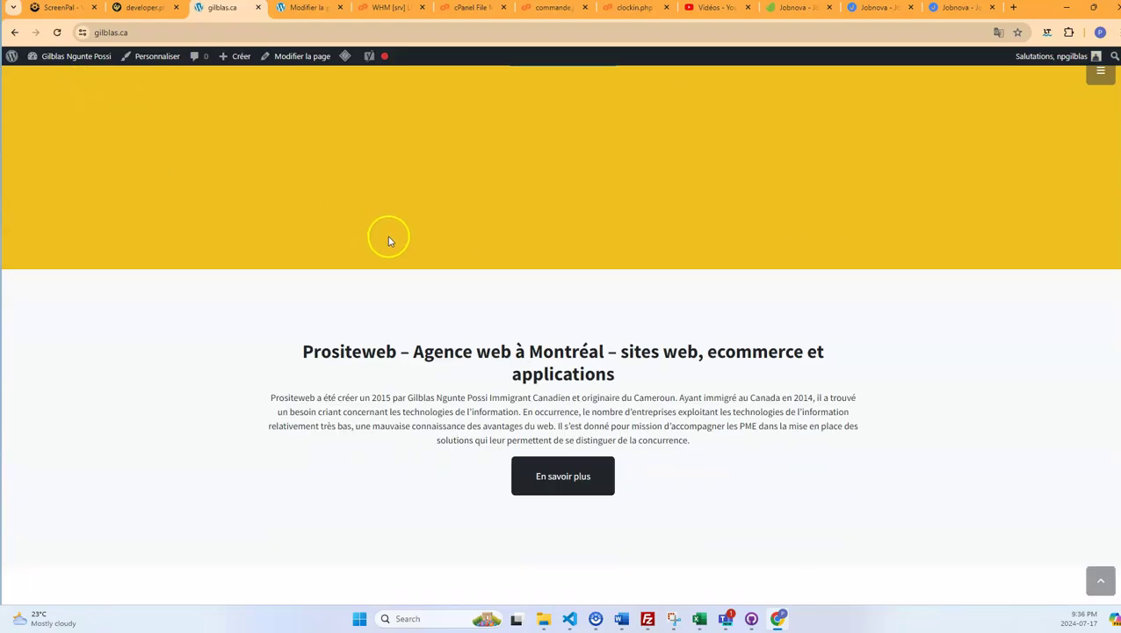
scroll(393, 237, "down", 10)
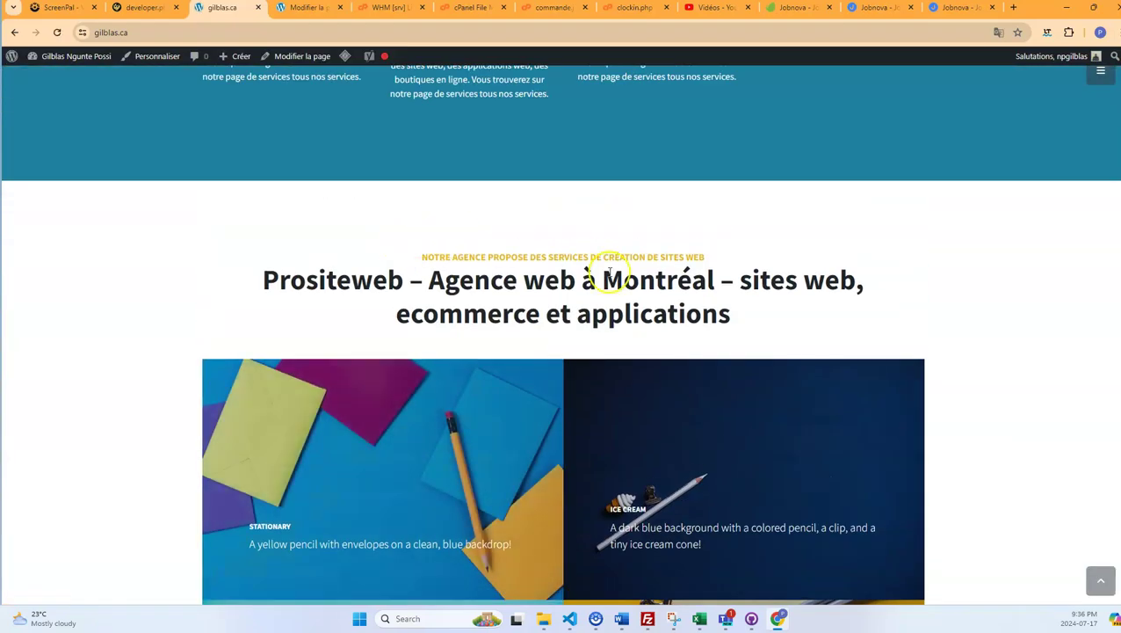
left_click_drag(755, 318, 257, 275)
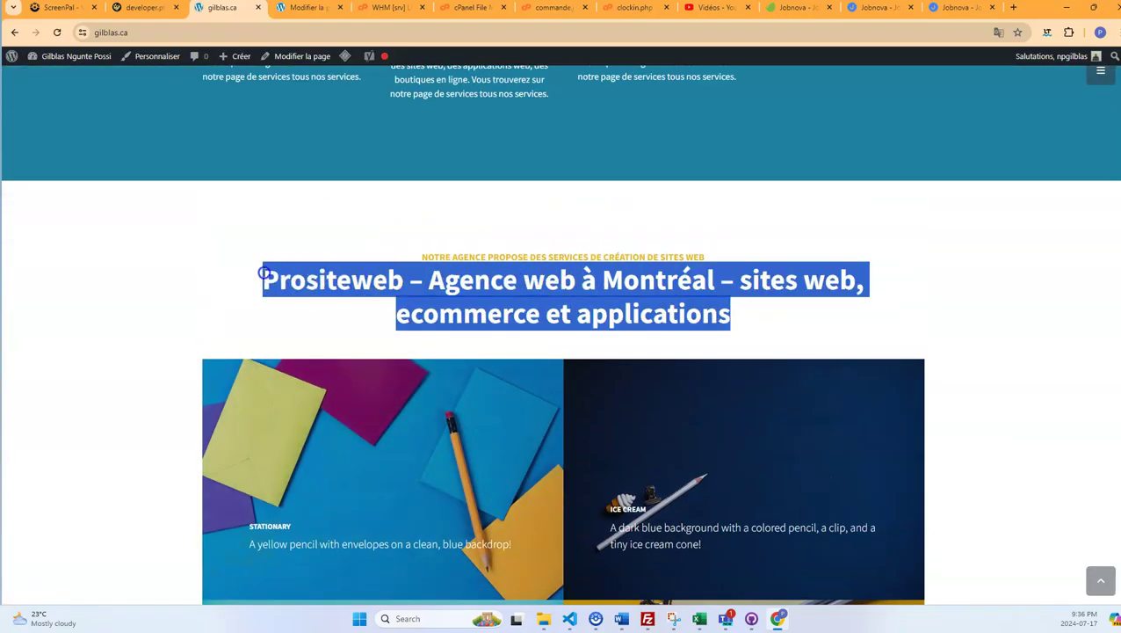
Open the homepage for editing and set the portfolio section's title to "Mes réalisations"
left_click(307, 57)
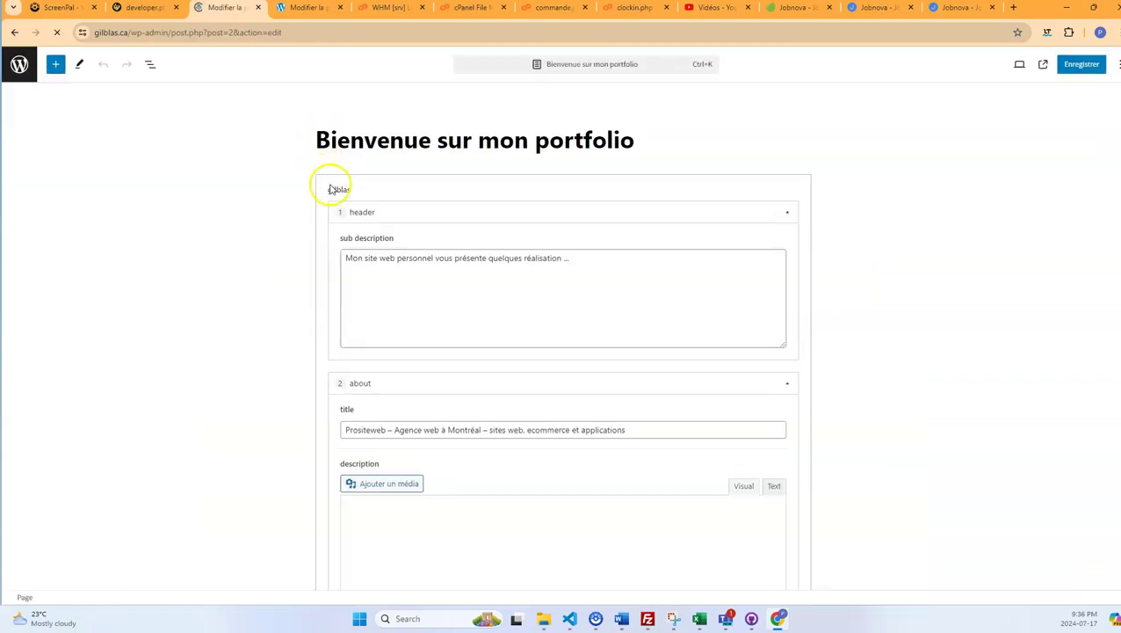
scroll(492, 312, "down", 5)
scroll(491, 307, "down", 15)
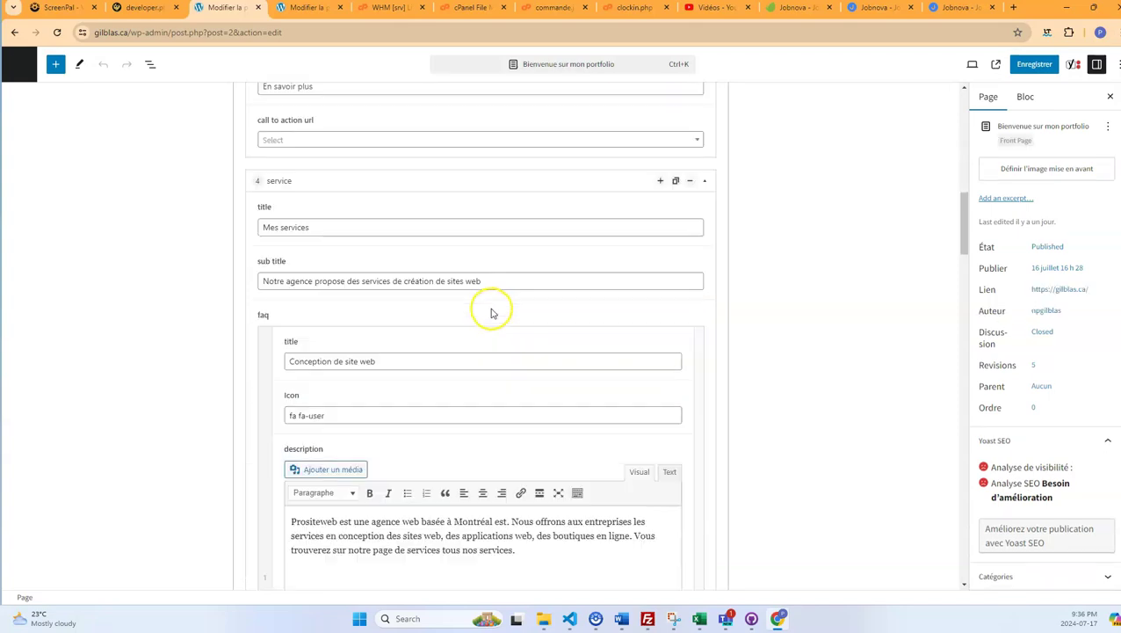
scroll(500, 310, "down", 10)
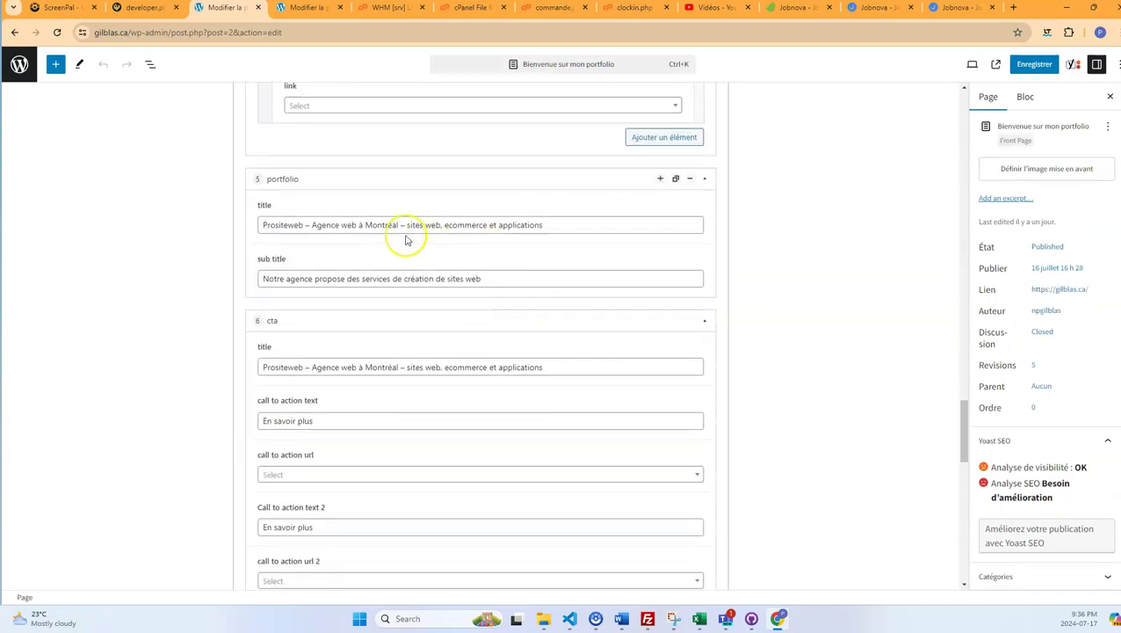
left_click_drag(458, 225, 196, 230)
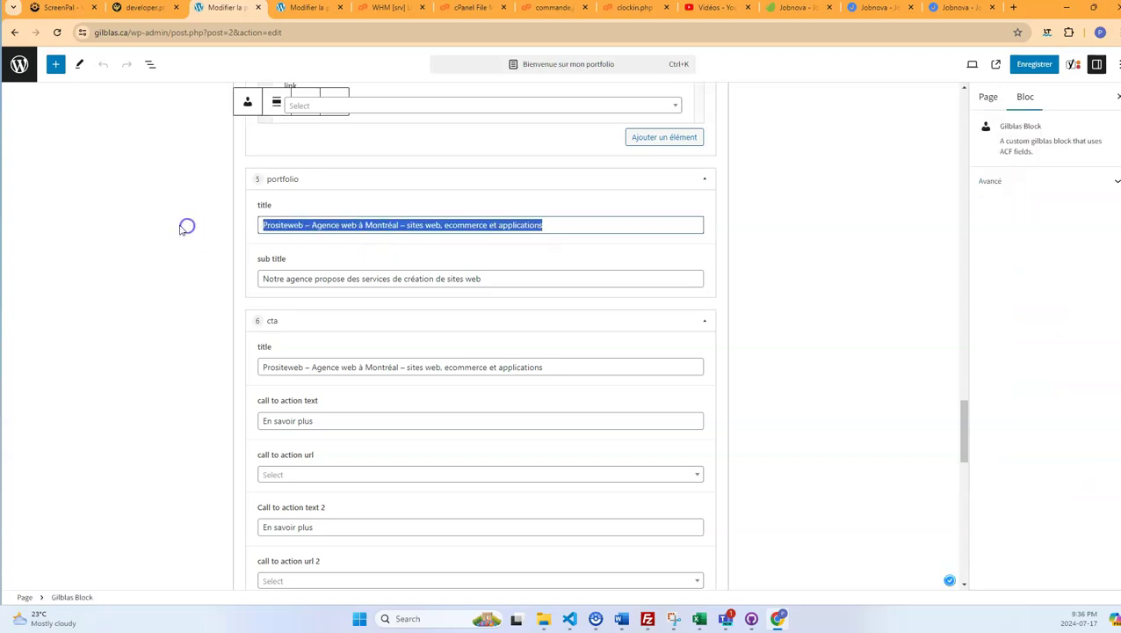
type("Mes réali")
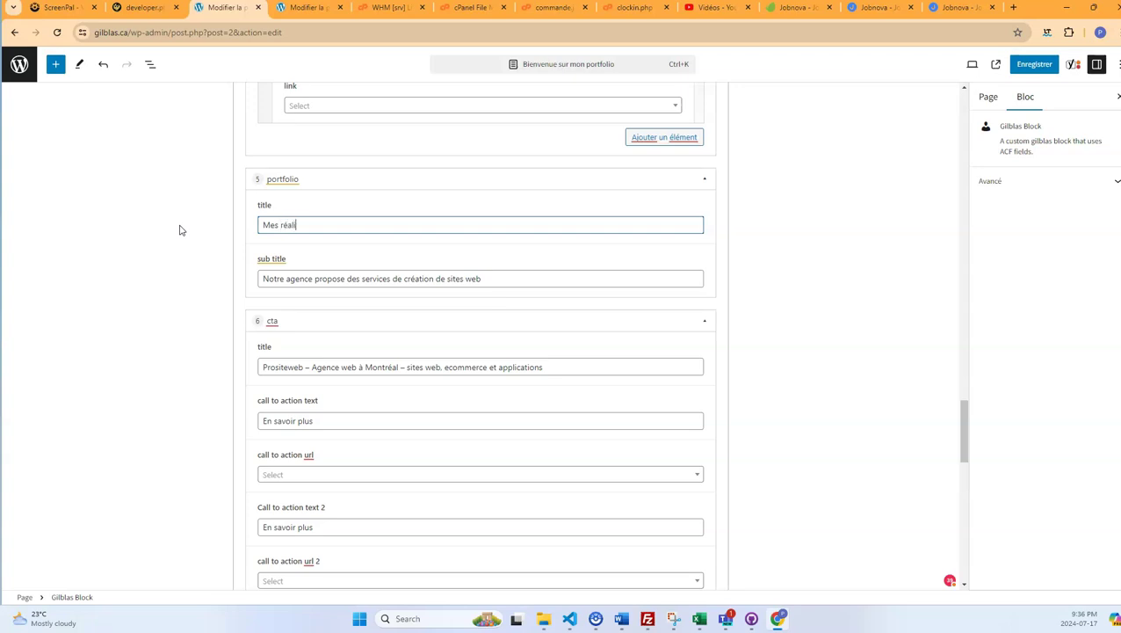
type("sations")
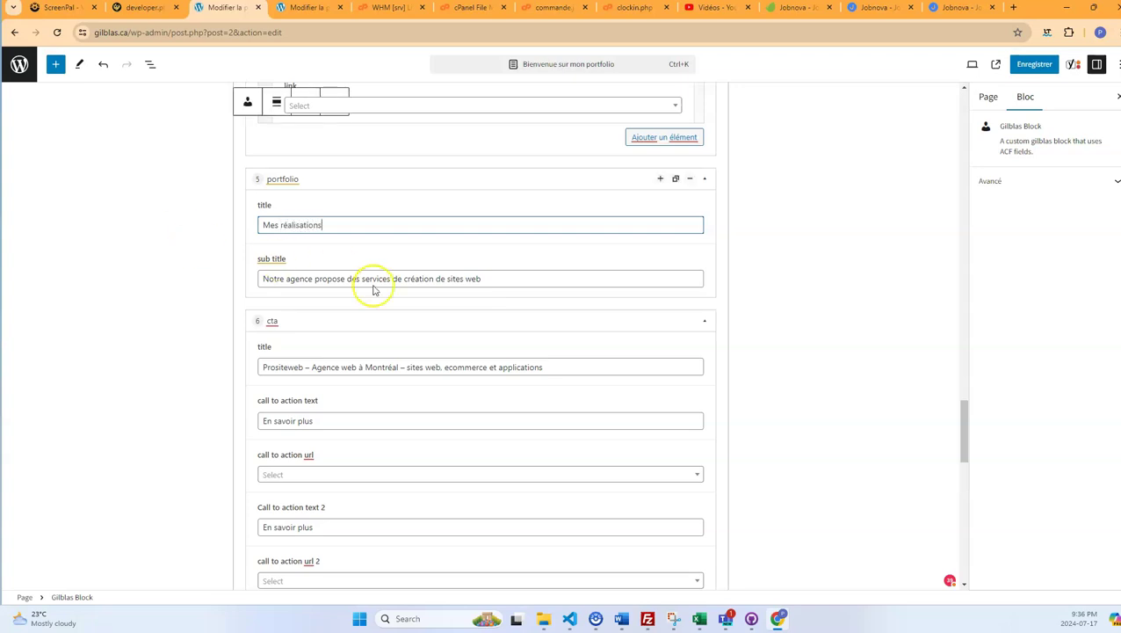
Set the portfolio section's sub title to "portfolio" and save the page
left_click_drag(516, 280, 171, 286)
type("portfolio")
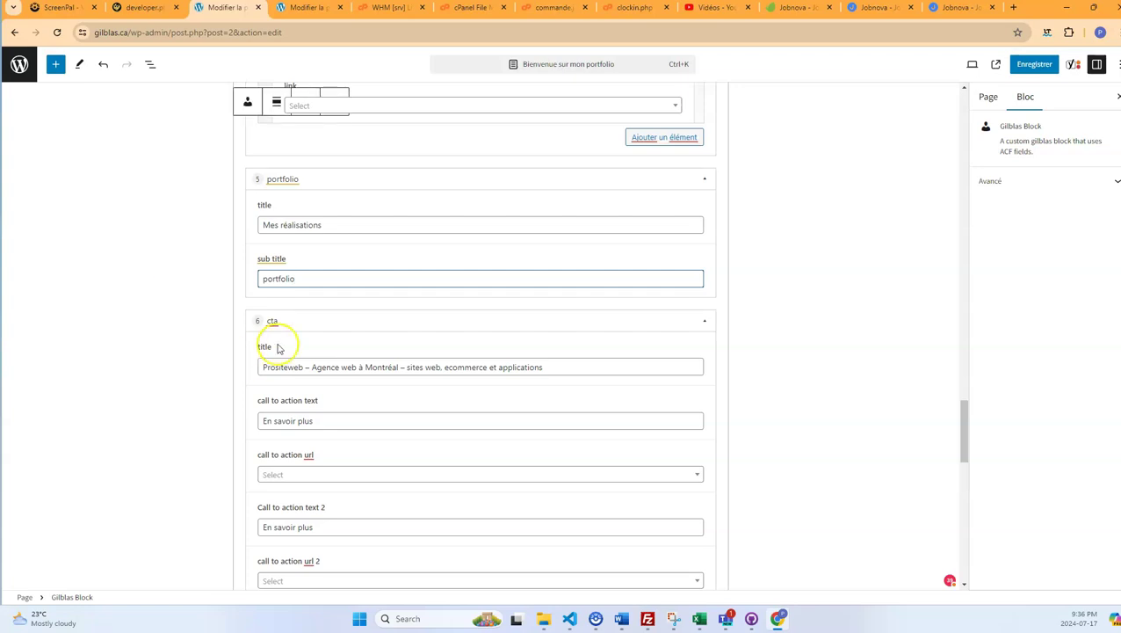
left_click(1035, 64)
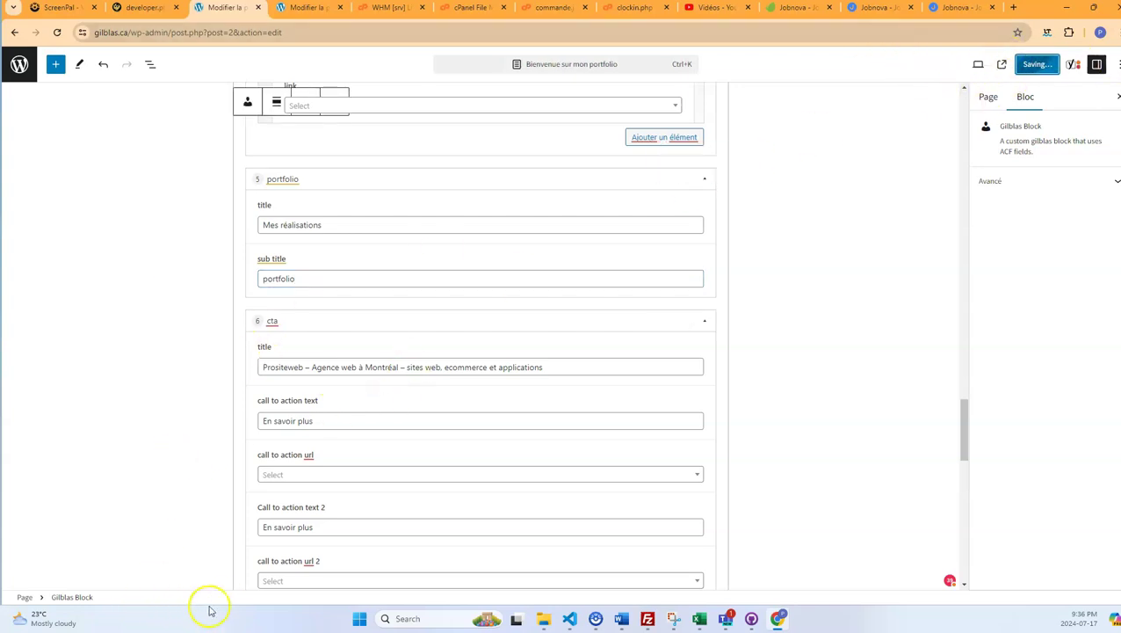
View the published homepage and examine the portfolio section's headings and its four project blocks
left_click(131, 580)
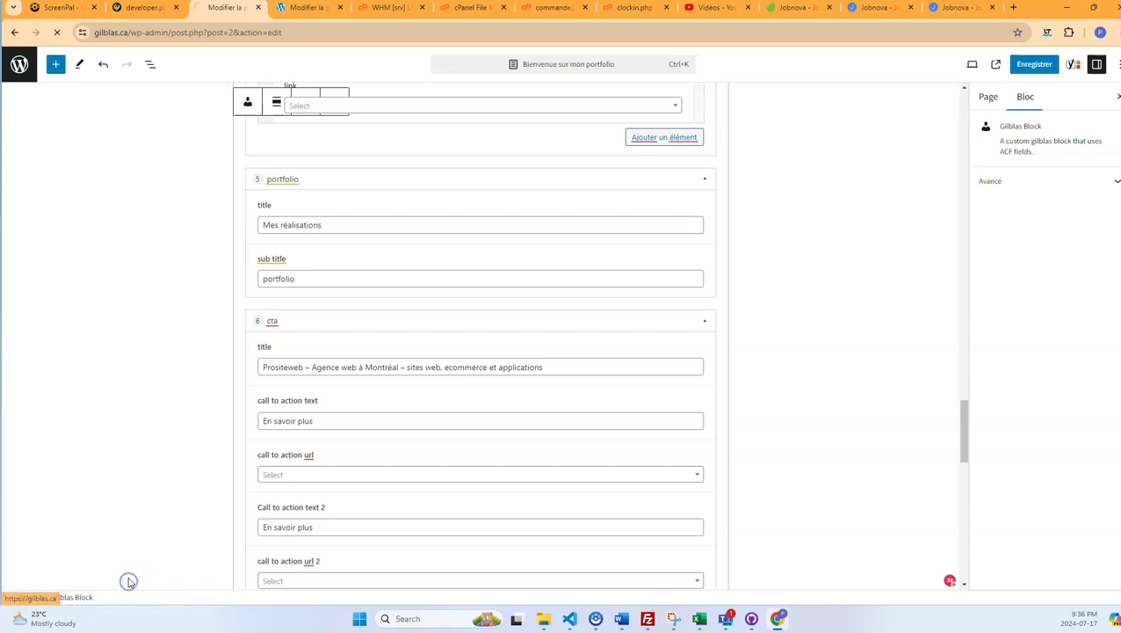
scroll(410, 458, "down", 8)
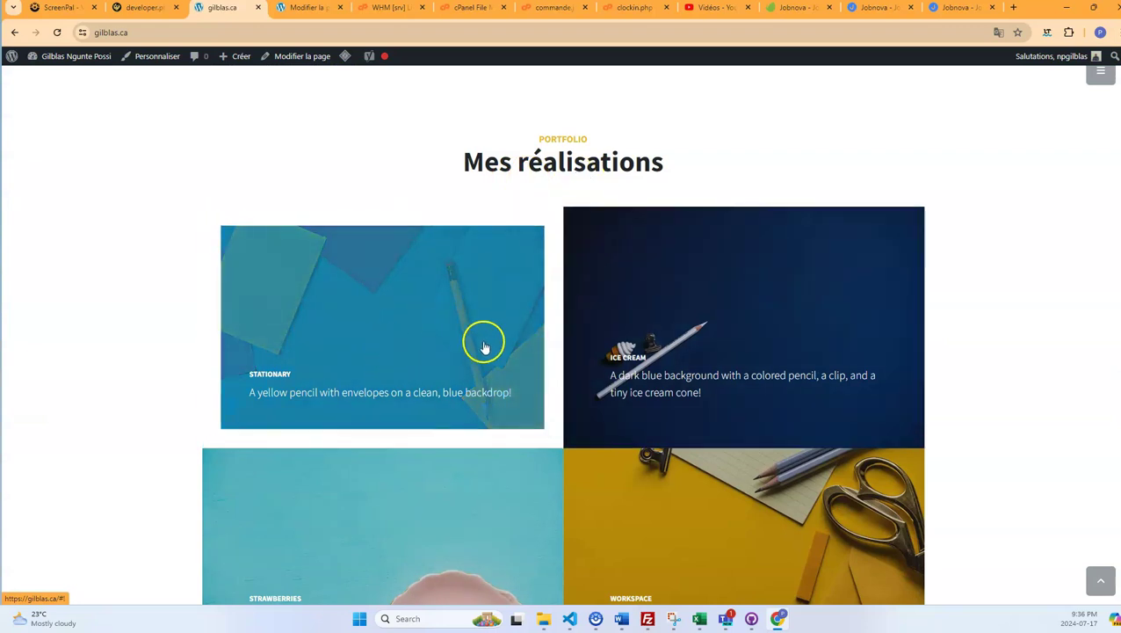
scroll(765, 413, "down", 3)
scroll(519, 363, "up", 2)
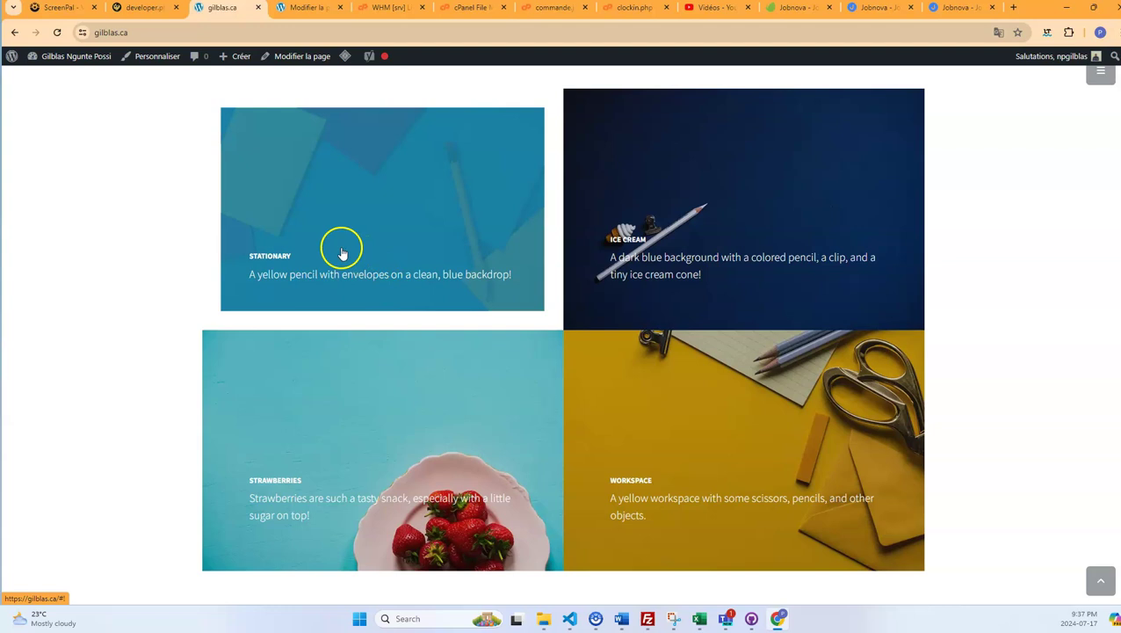
scroll(496, 259, "up", 2)
scroll(518, 259, "up", 3)
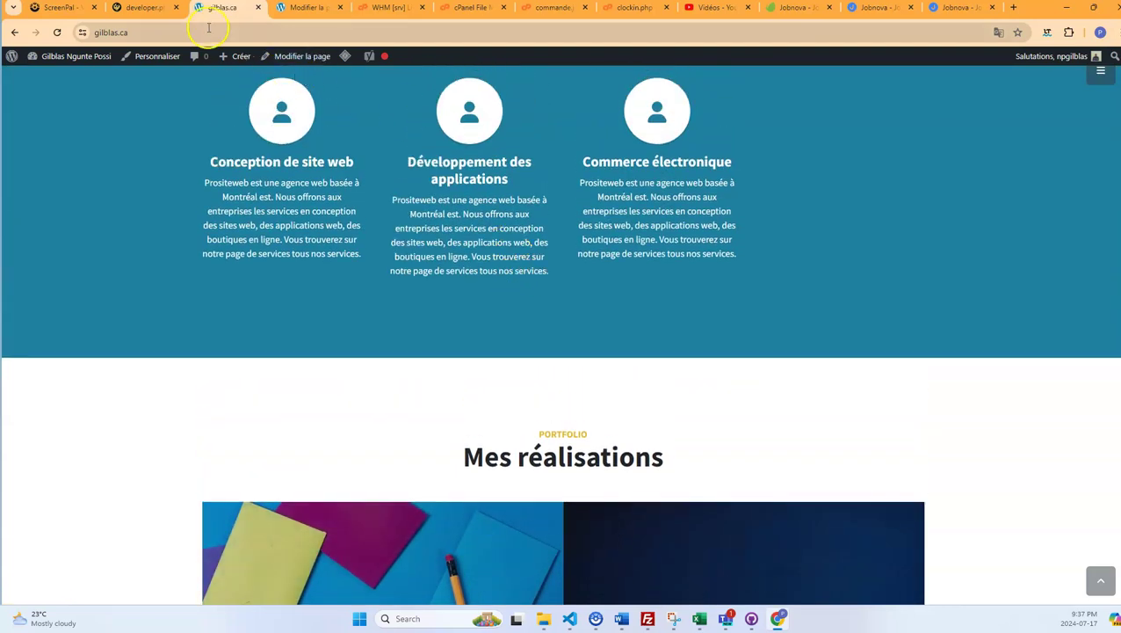
Return to Phoenix and look through the local variables for a repeater suited to the portfolio projects
left_click(140, 7)
scroll(316, 313, "down", 2)
scroll(316, 312, "up", 2)
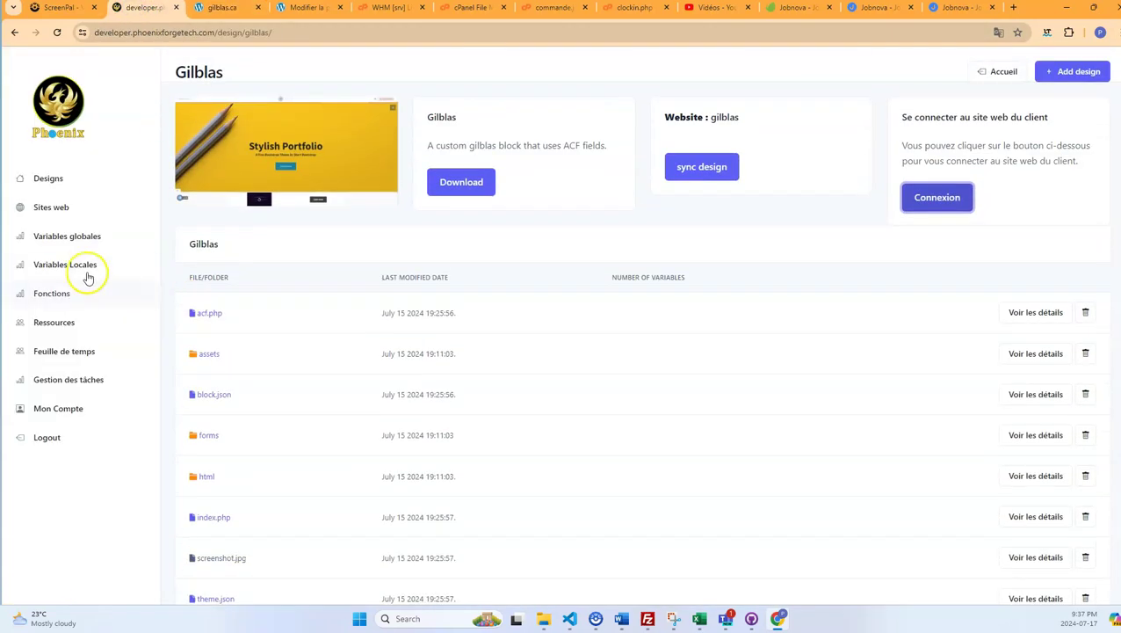
left_click(72, 265)
scroll(334, 276, "down", 5)
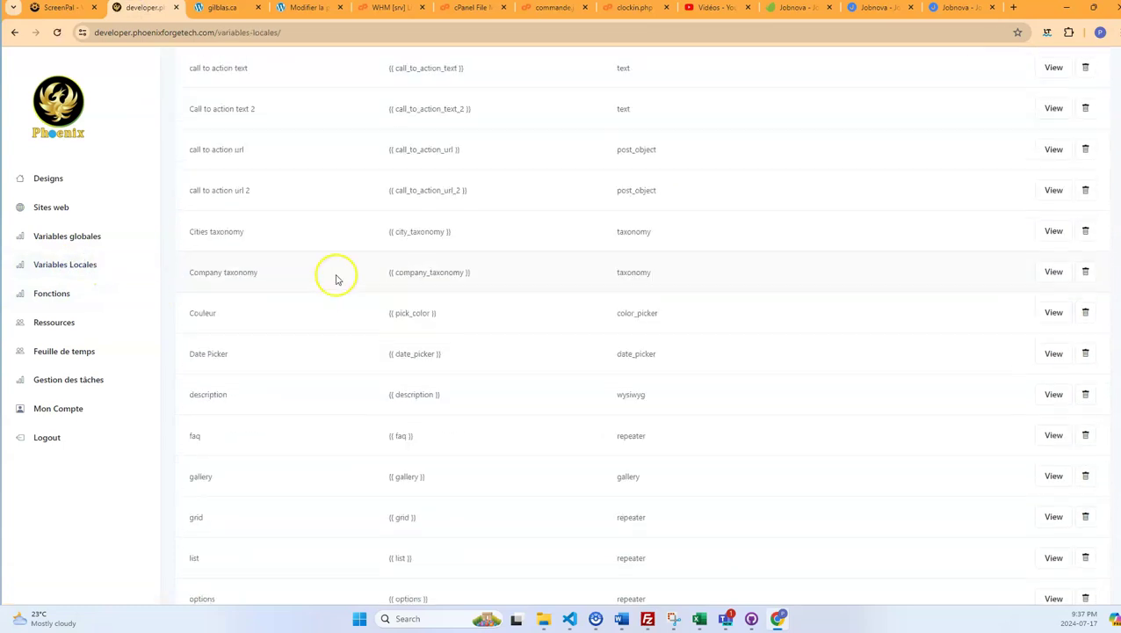
scroll(320, 278, "up", 2)
scroll(318, 303, "up", 1)
scroll(369, 290, "down", 1)
left_click_drag(415, 244, 376, 247)
scroll(448, 264, "up", 5)
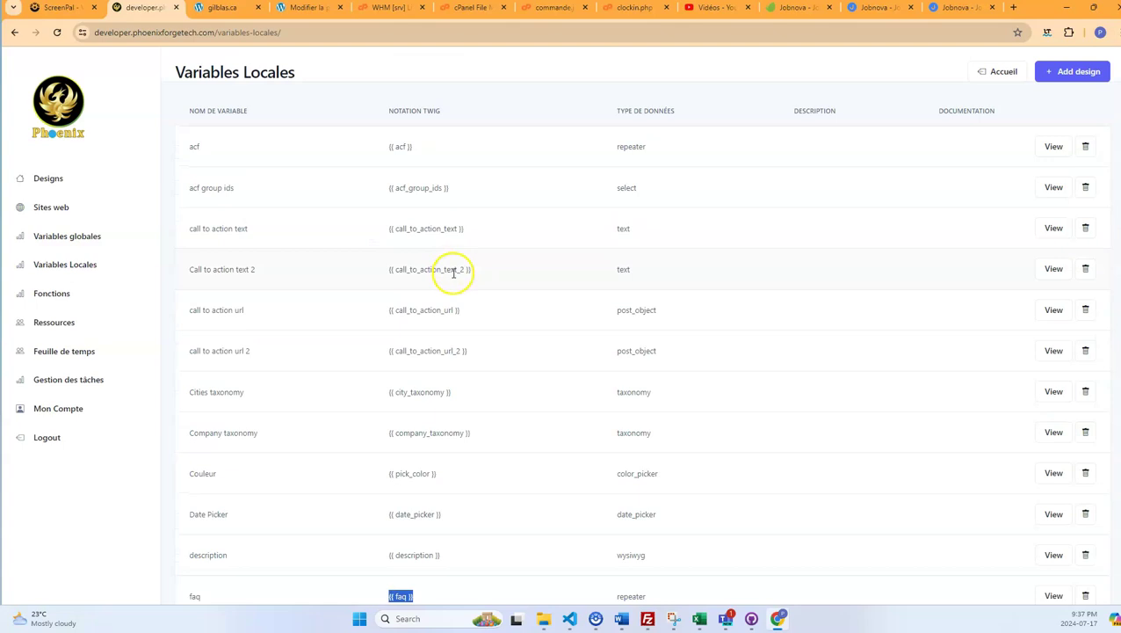
scroll(404, 176, "down", 3)
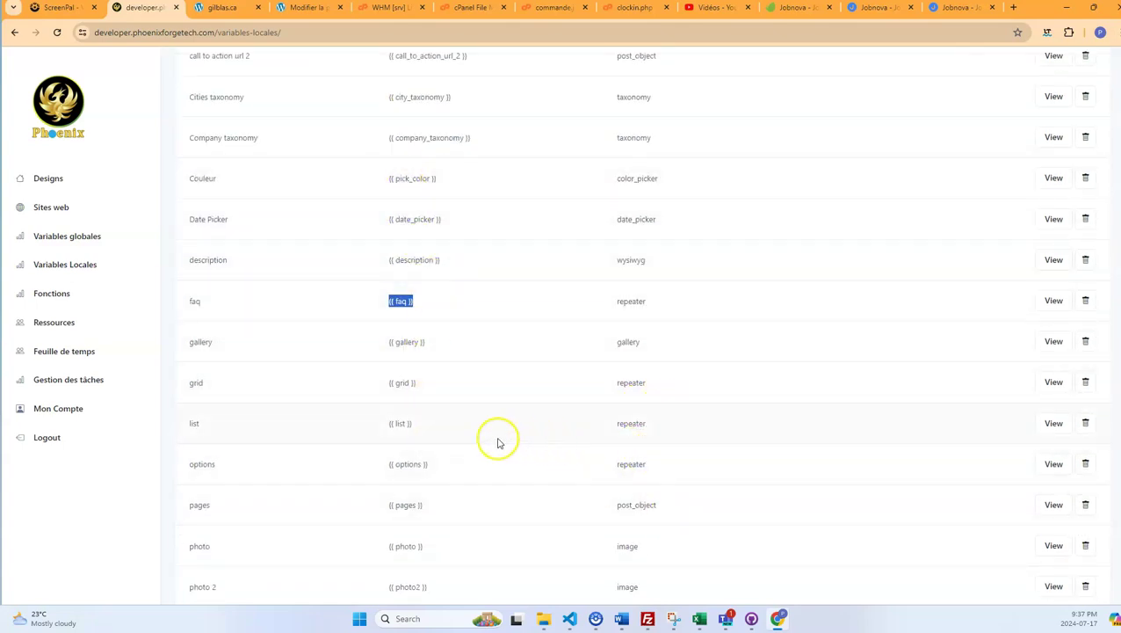
Copy the repeater variable name "list" from its Twig notation in the local variables
left_click(406, 425)
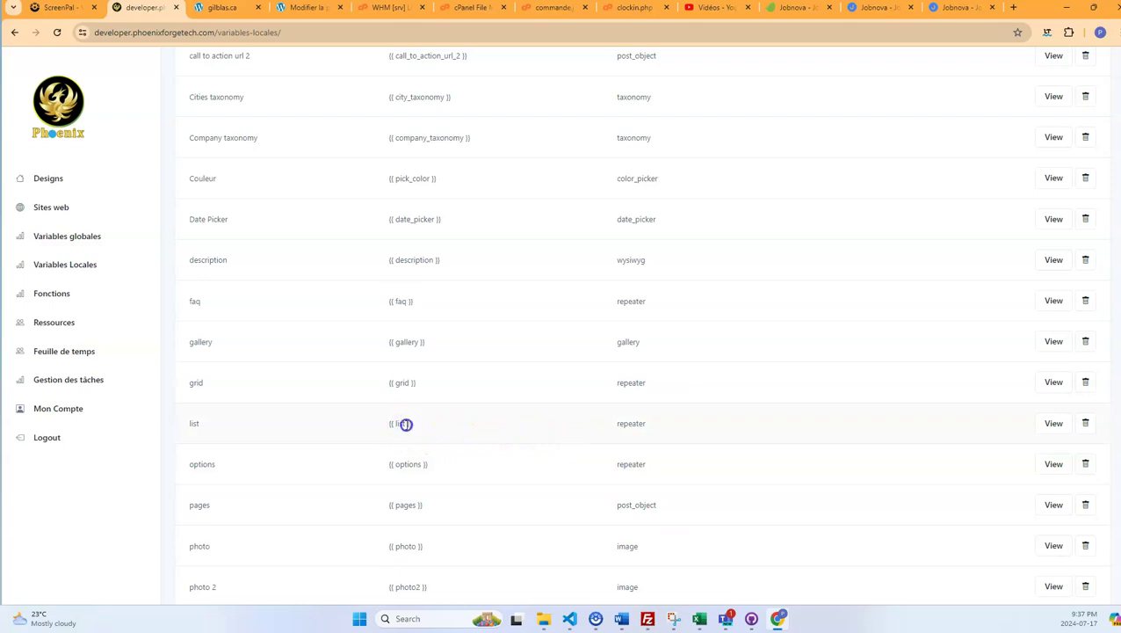
left_click(403, 424)
right_click(397, 425)
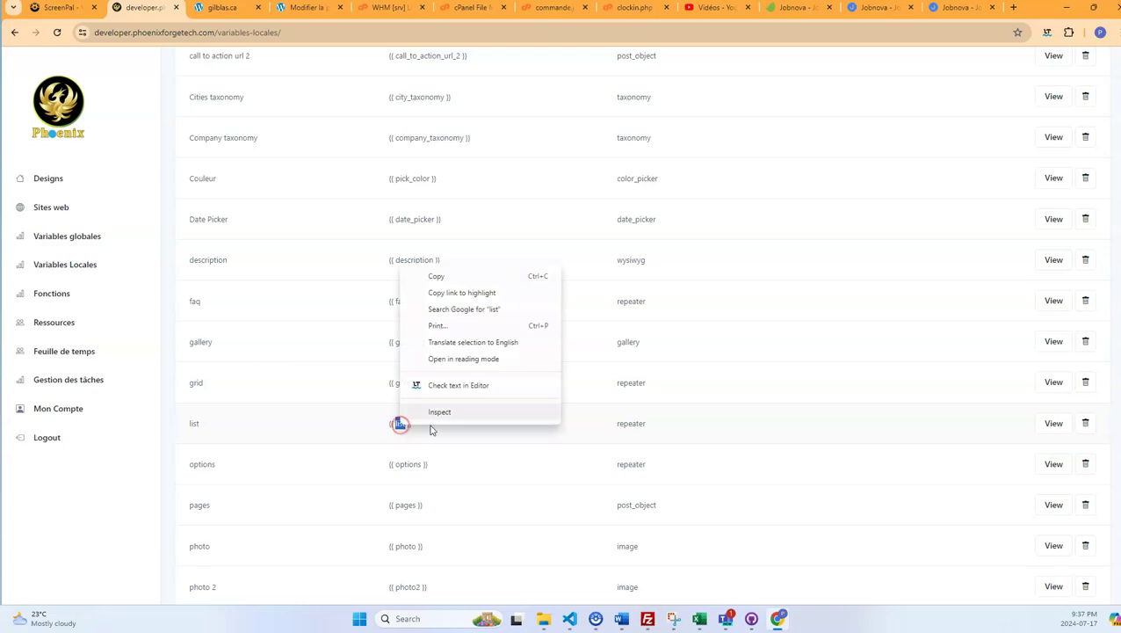
left_click(432, 278)
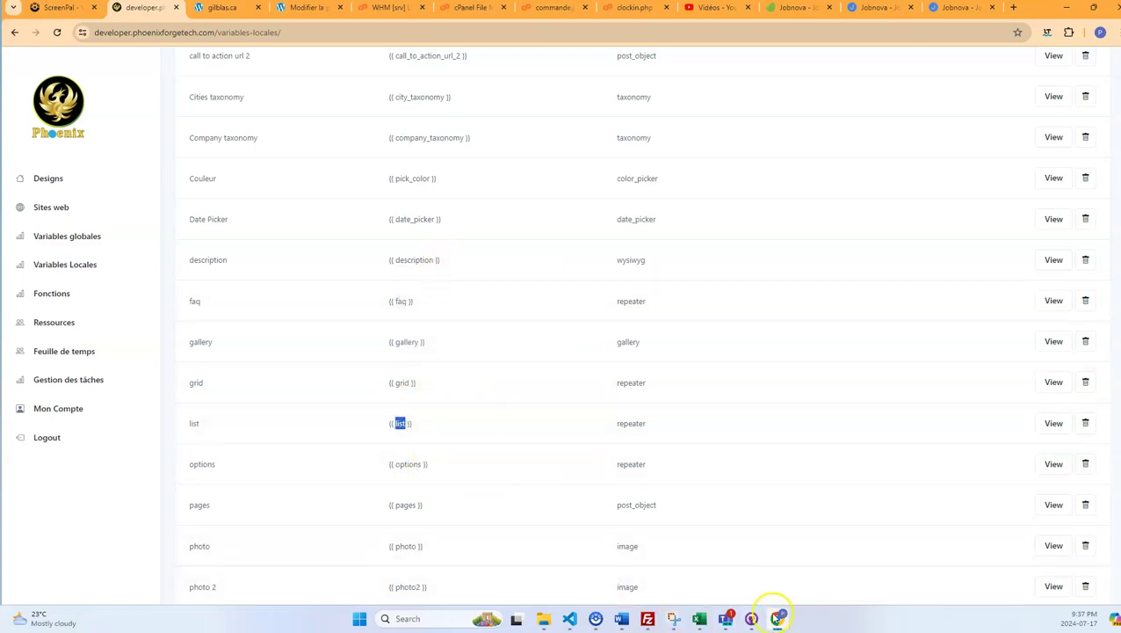
In portfolio.twig in VS Code, wrap the first col-lg-6 block in {% if list is not empty %} and {% endif %}
left_click(569, 618)
left_click(261, 139)
key("Return")
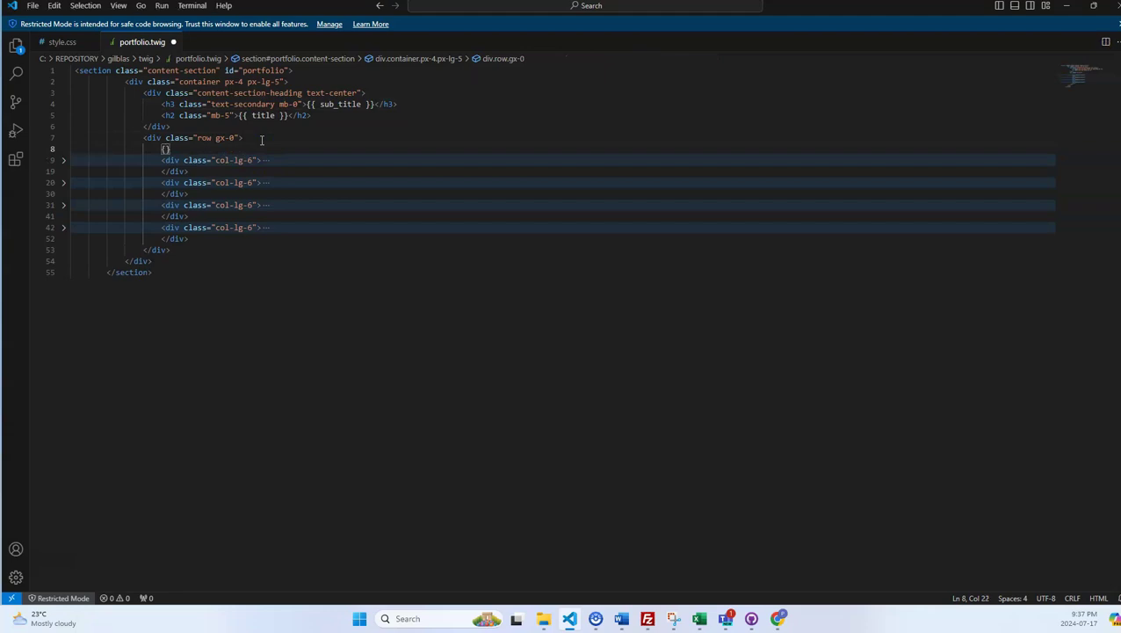
type("{% if")
type("mpty %")
left_click(195, 173)
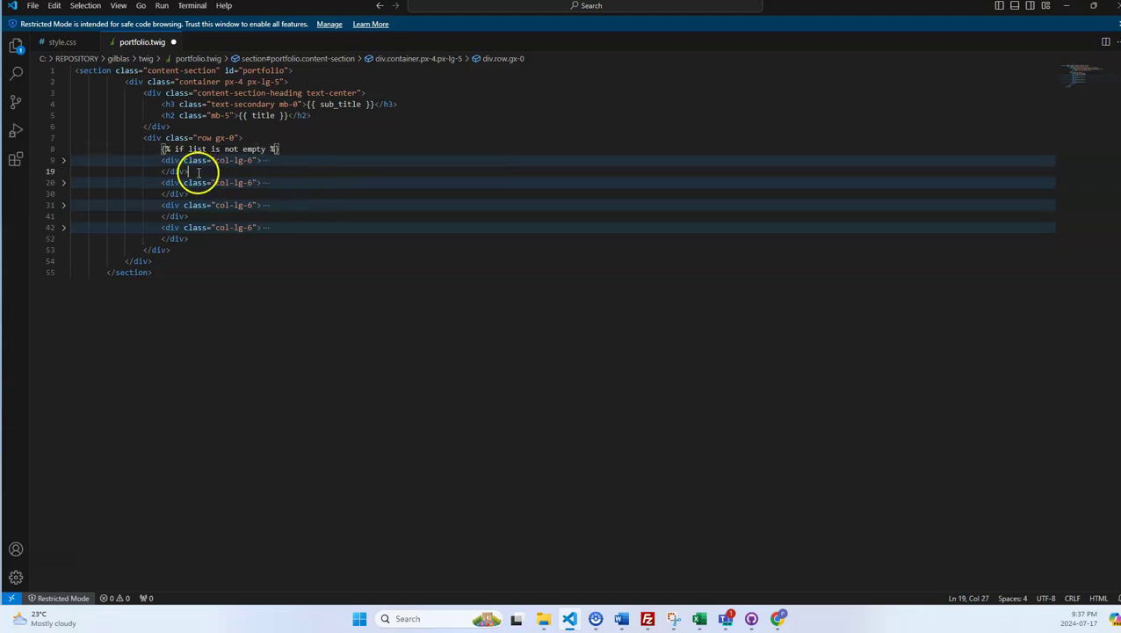
key("Return")
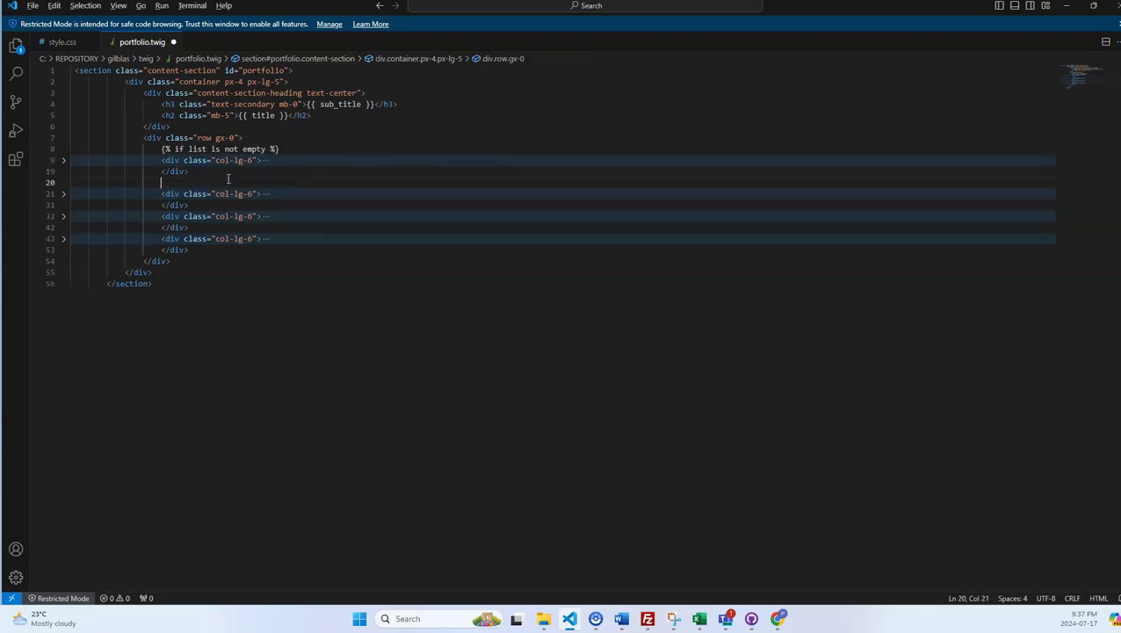
type("{% endif %")
Inside the condition, enclose the col-lg-6 block in a loop with {% for item in list %} and {% endfor %}
left_click(293, 149)
key("Return")
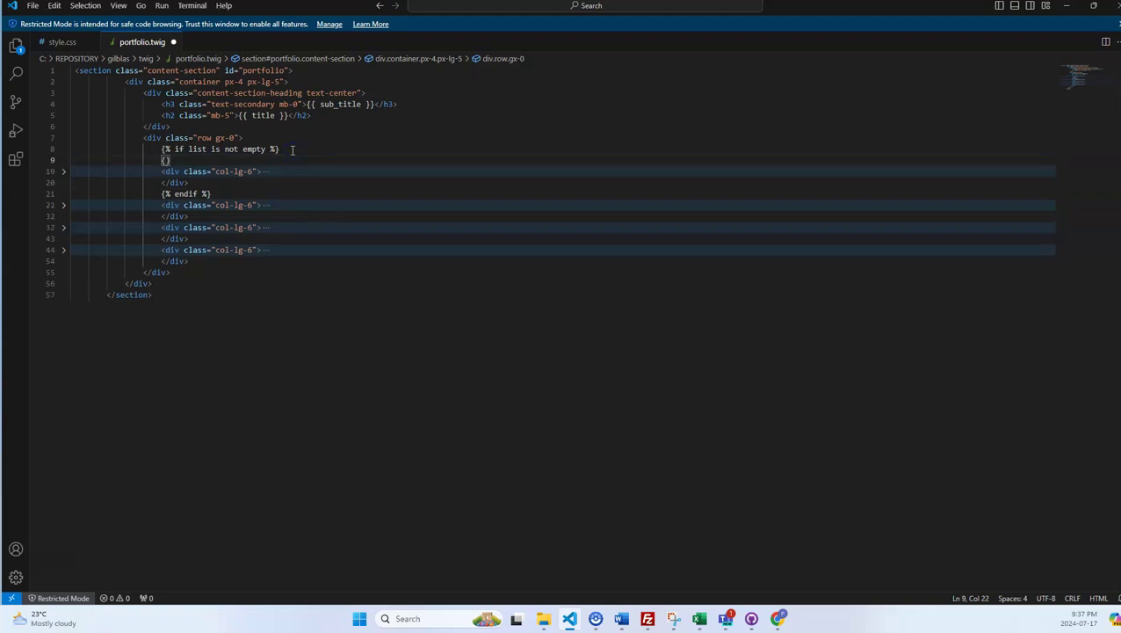
type("{% for item in")
left_click_drag(189, 150, 199, 150)
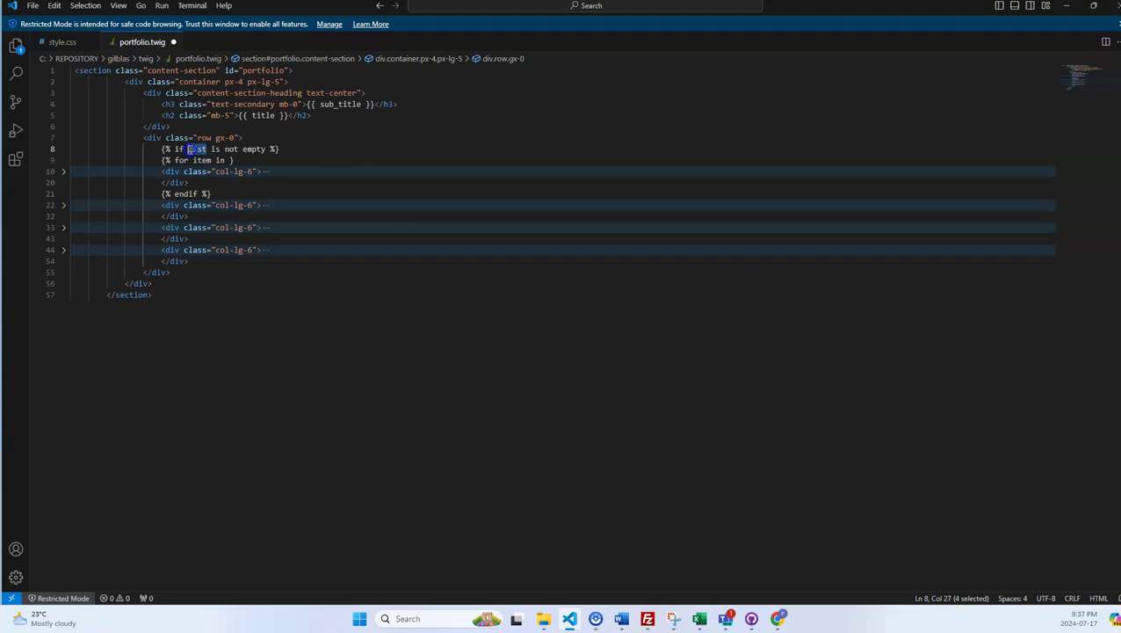
left_click(224, 159)
type("list %")
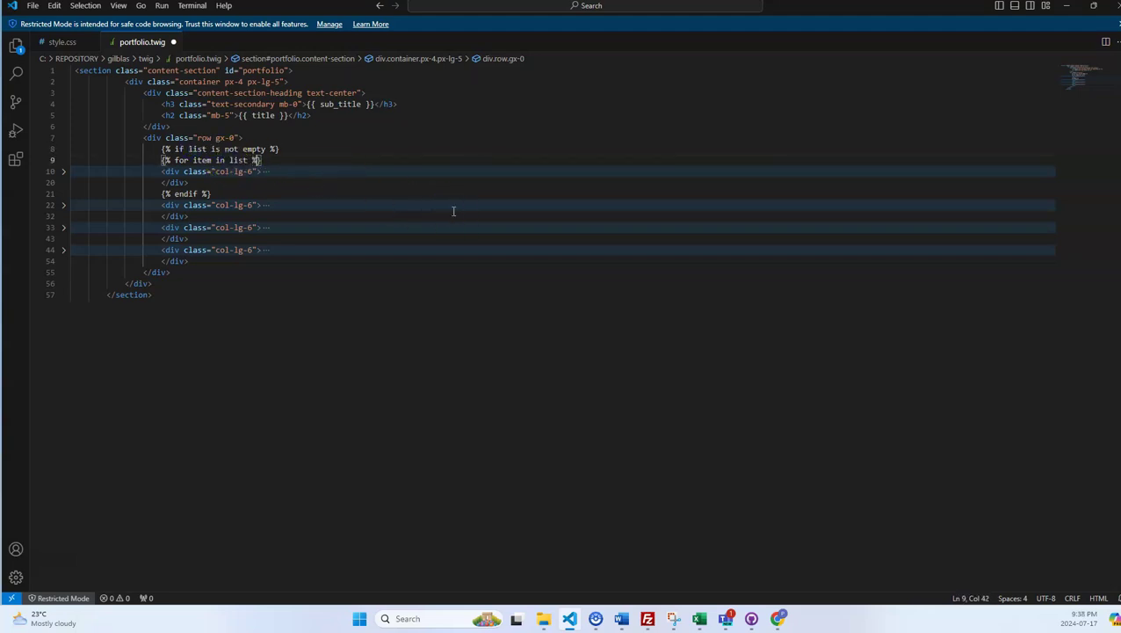
left_click(200, 183)
key("Return")
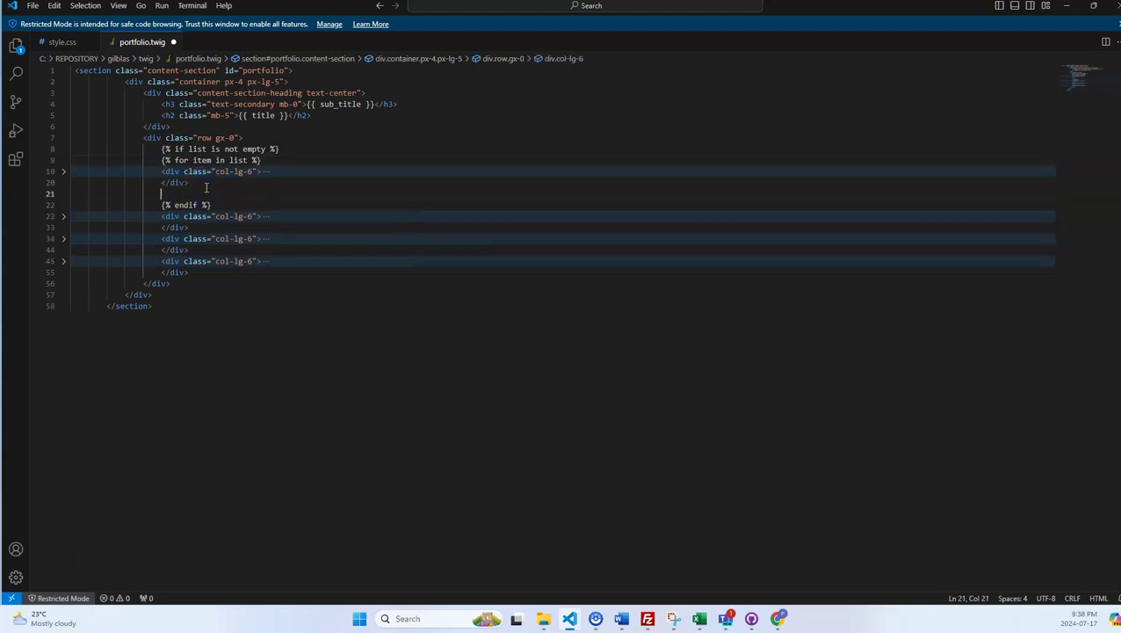
type("{% end")
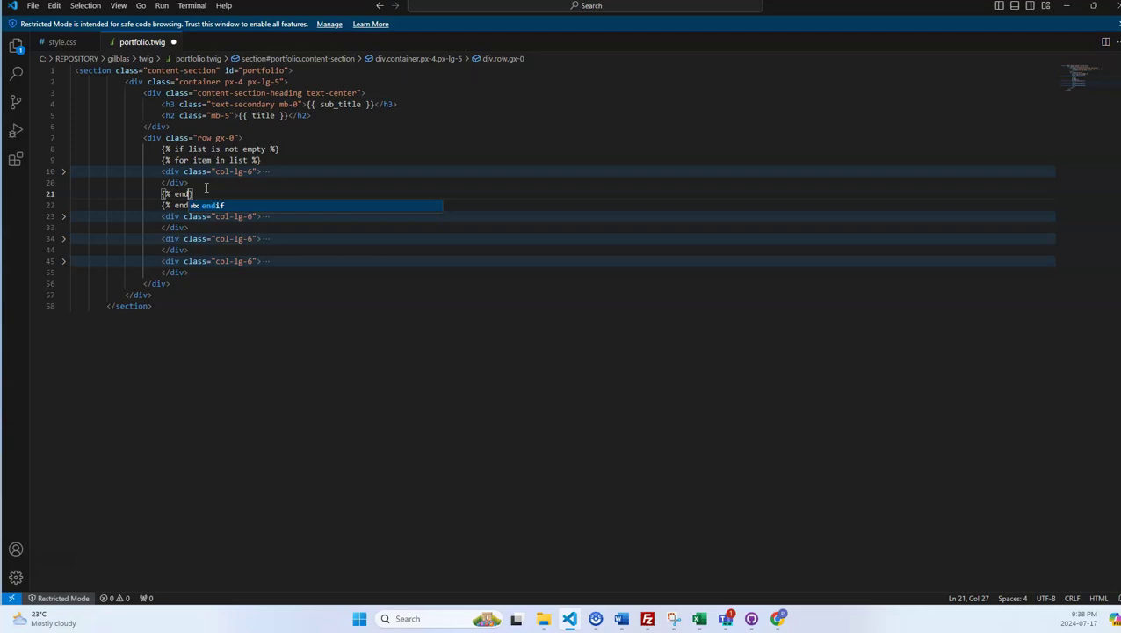
type("d")
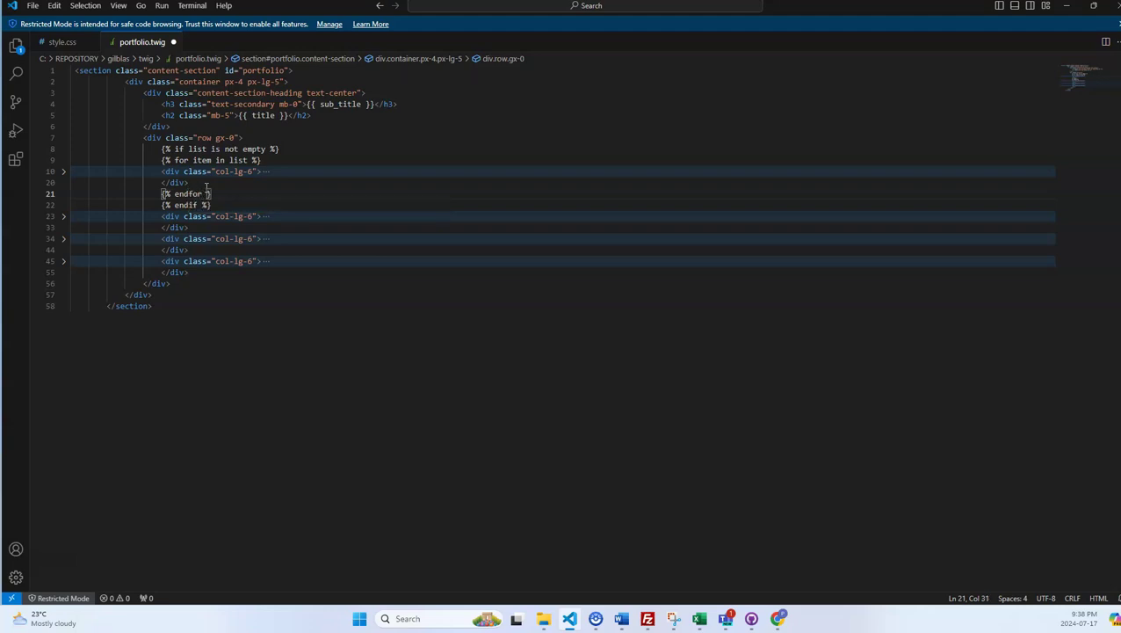
Delete the three remaining col-lg-6 blocks and the empty space below the {% endif %} line
left_click(209, 274)
left_click_drag(210, 274, 156, 216)
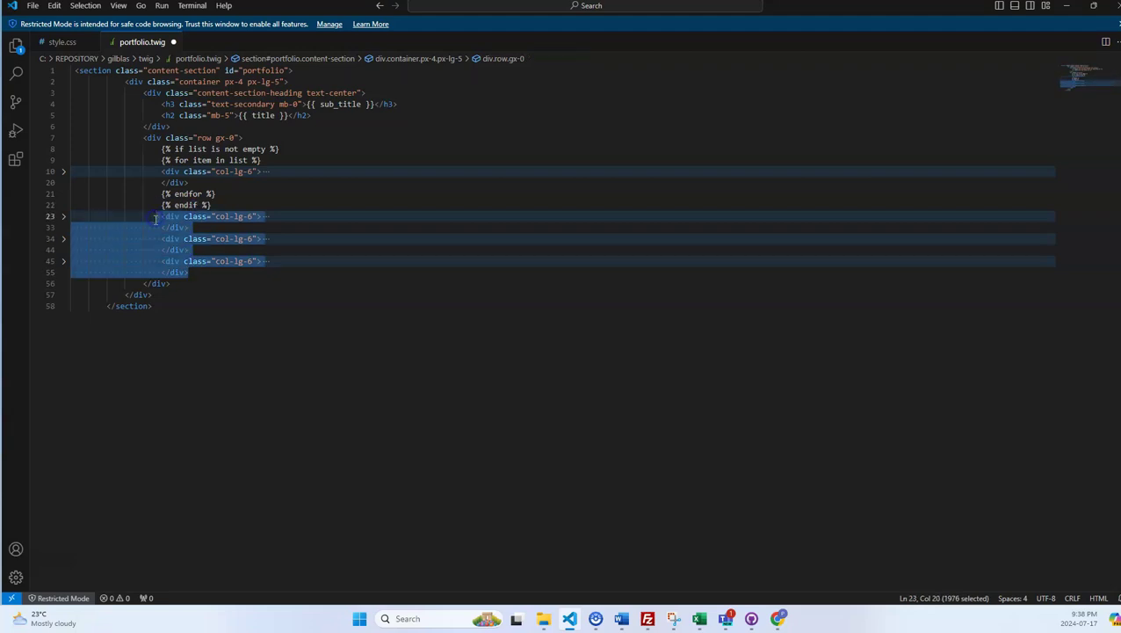
key("BackSpace")
key("BackSpace")
key("BackSpace")
key("BackSpace")
key("BackSpace")
key("BackSpace")
key("BackSpace")
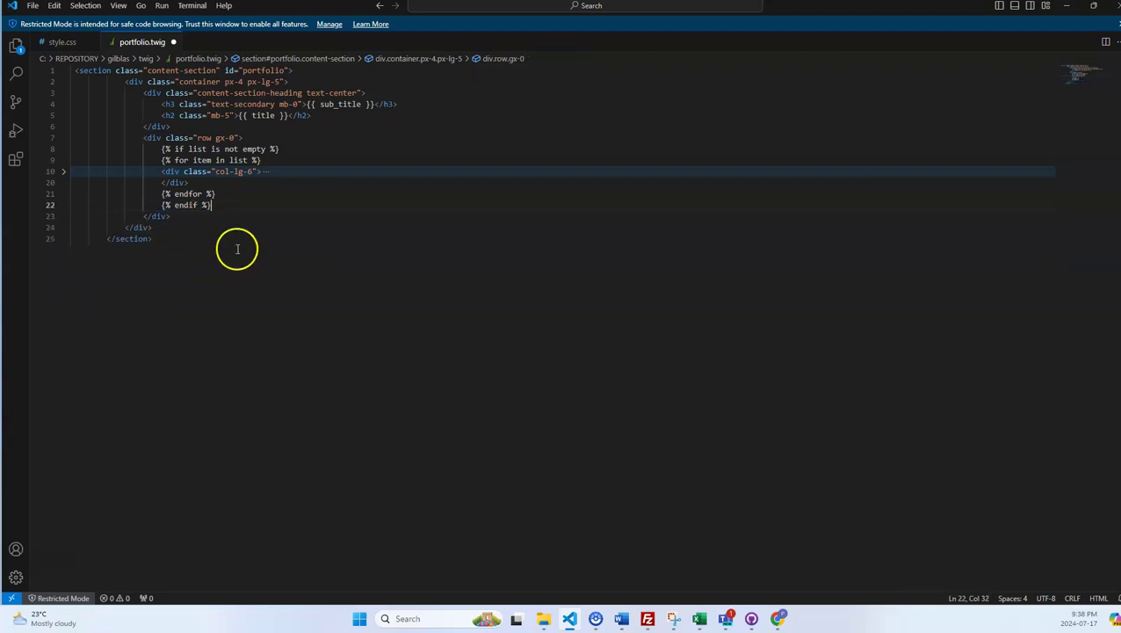
Open prositeweb.co in a new browser tab and view the public code snippet "Variables Local - Phoenix"
left_click(1066, 7)
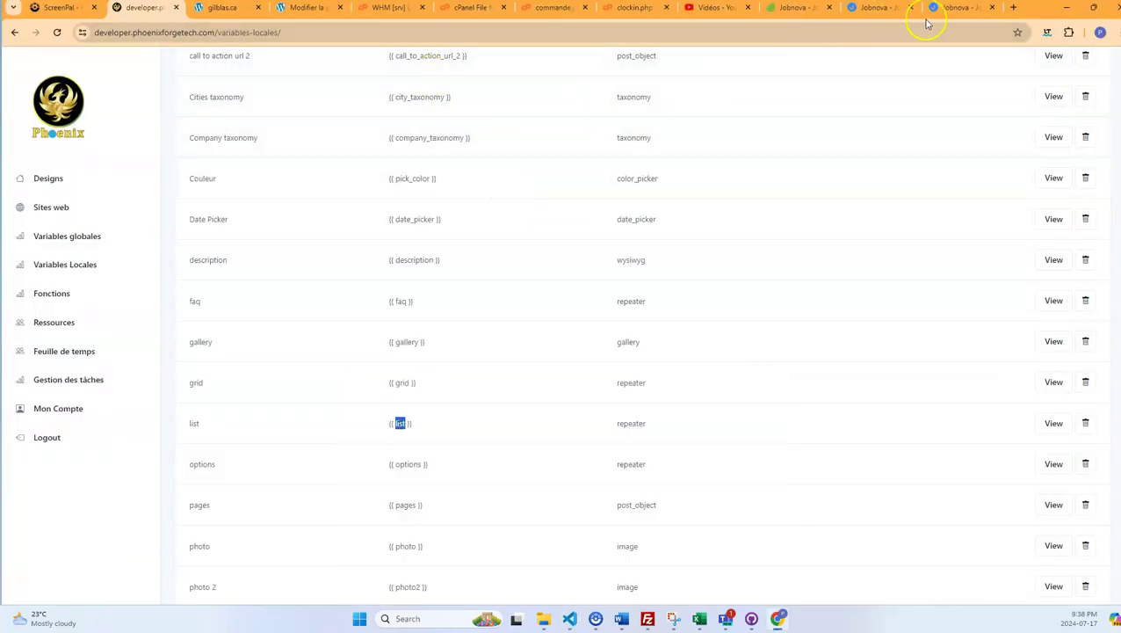
left_click(1013, 7)
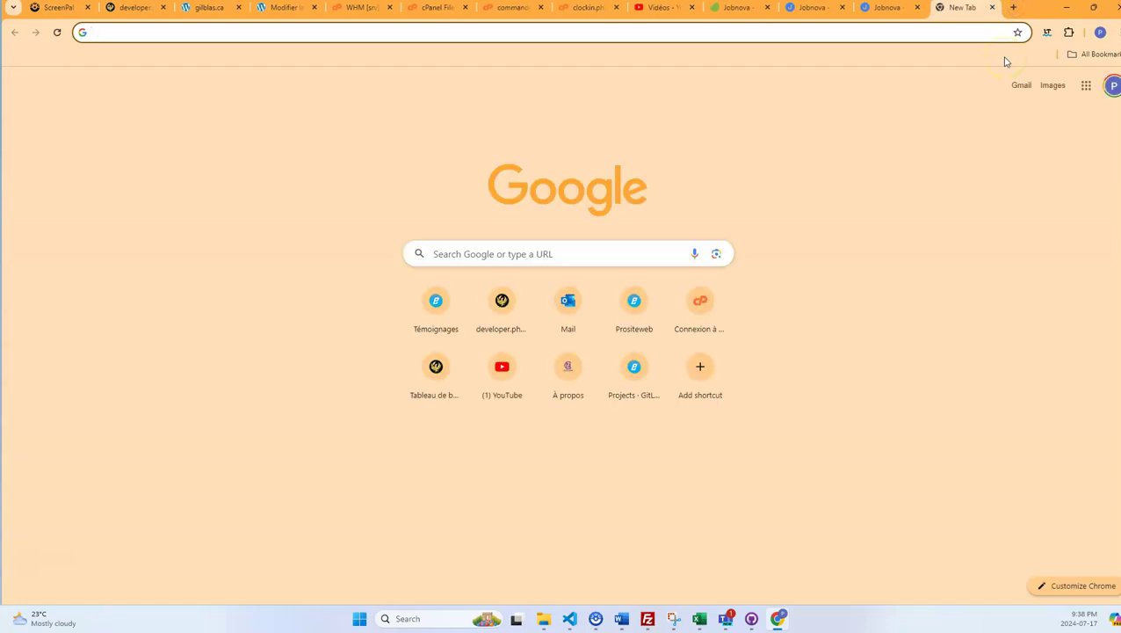
type("prositewe")
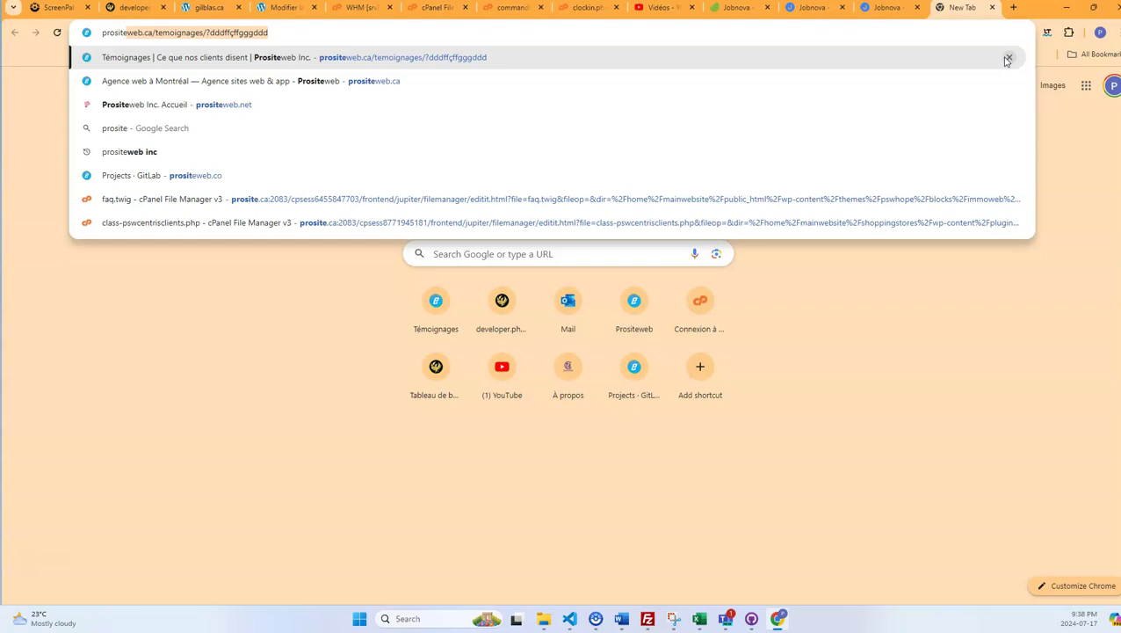
type("b.co")
key("Return")
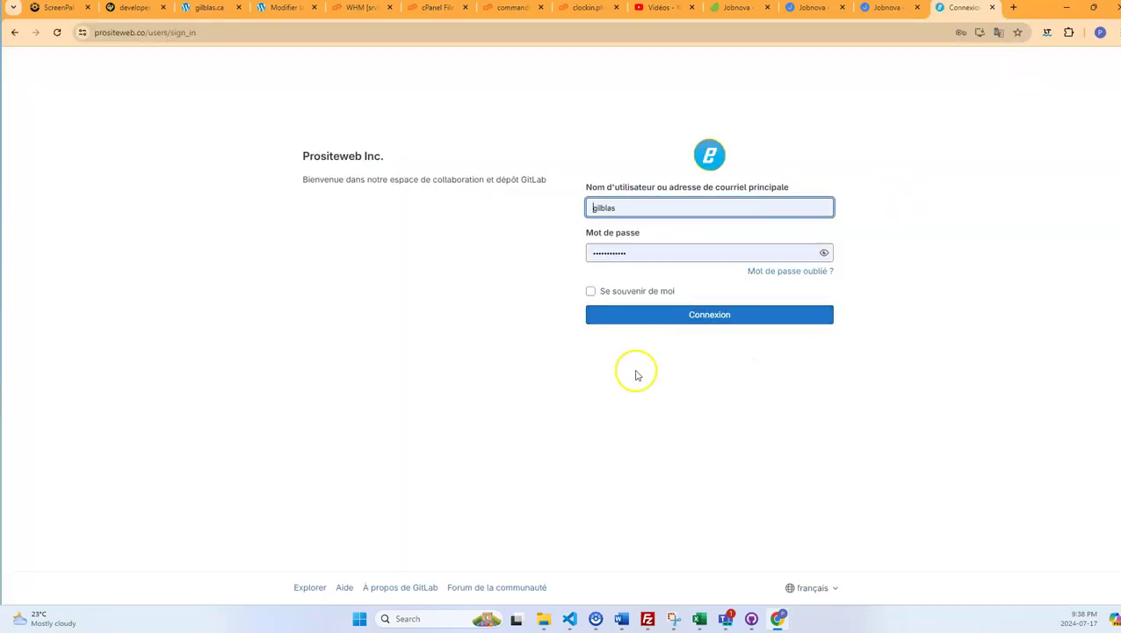
left_click(308, 588)
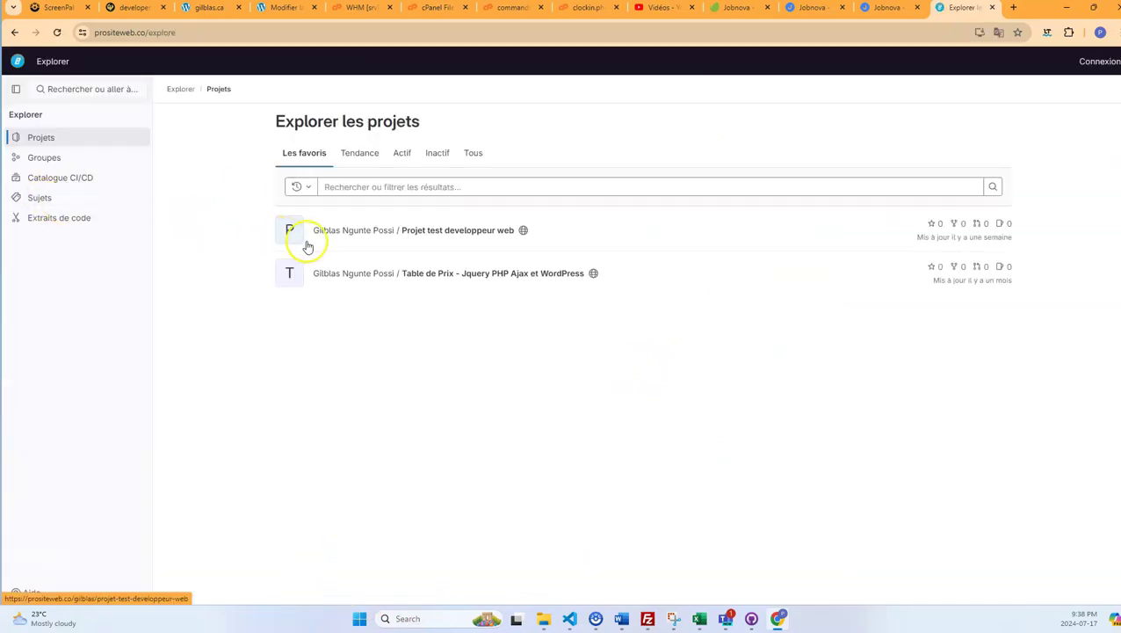
left_click(49, 223)
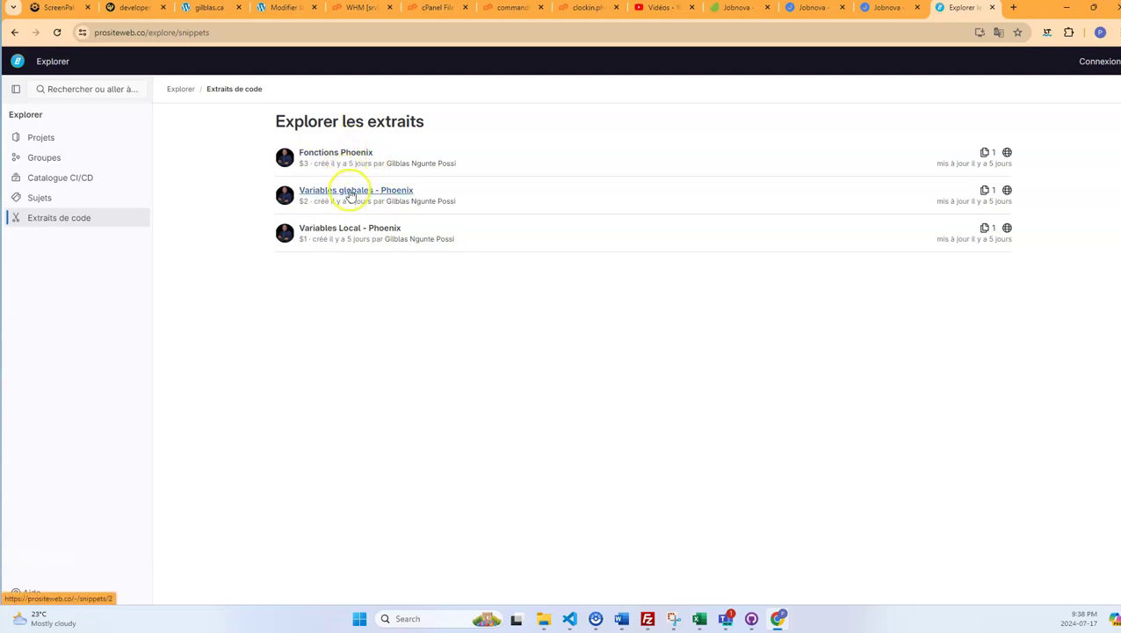
left_click(358, 230)
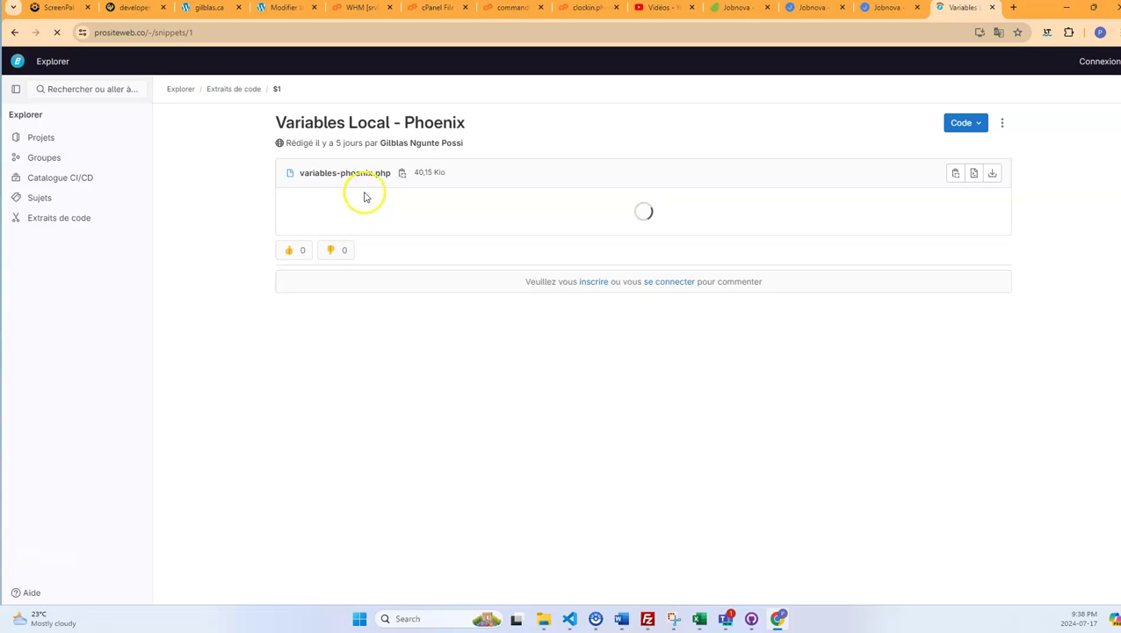
scroll(365, 196, "down", 4)
scroll(371, 187, "down", 5)
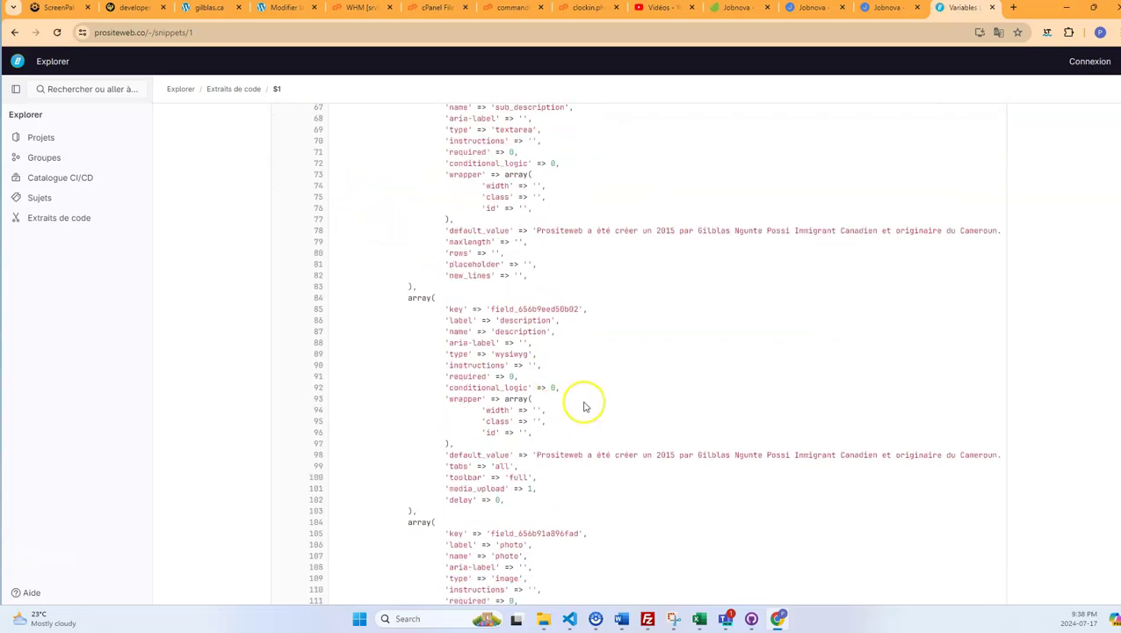
scroll(703, 553, "down", 4)
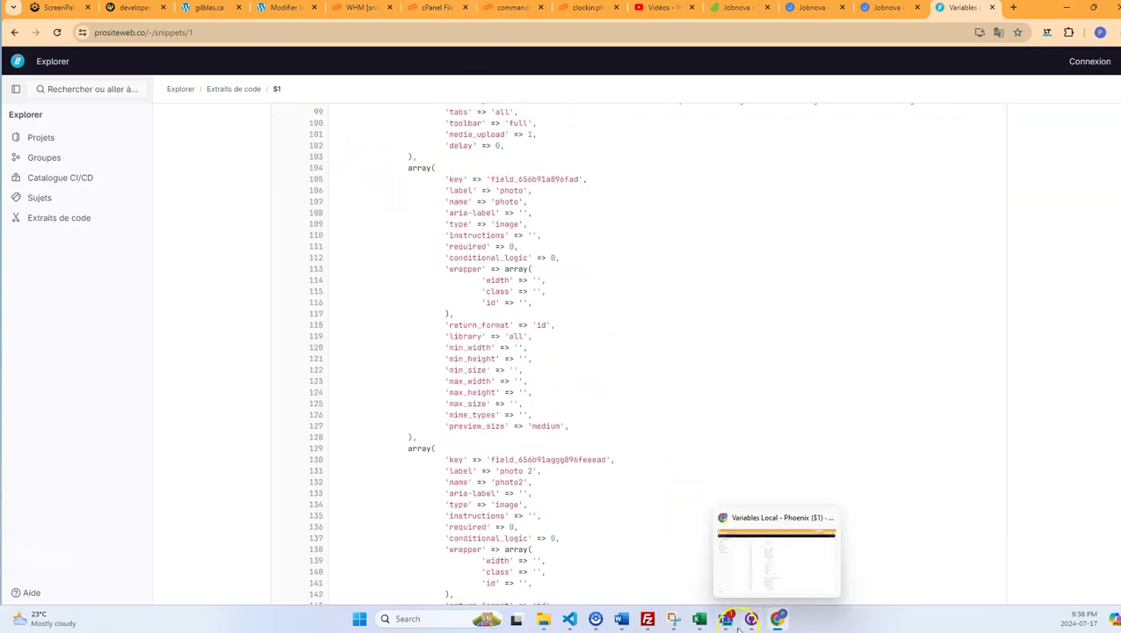
Search the local variables snippet for "list" and examine which sub fields that repeater offers
left_click(570, 618)
left_click(214, 171)
left_click_drag(207, 149, 192, 149)
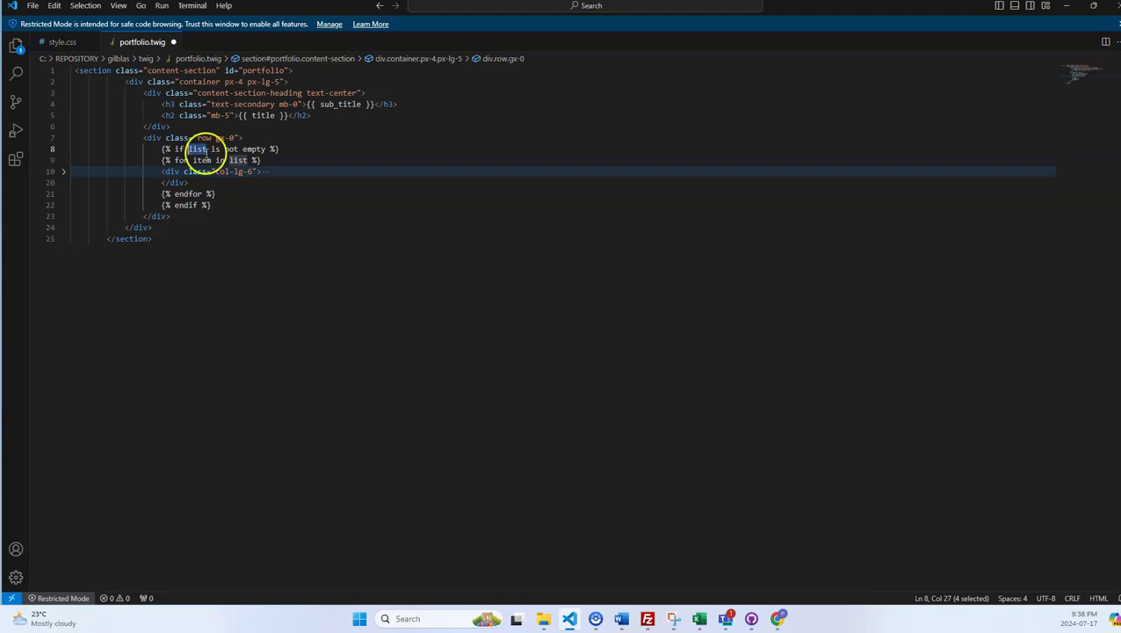
left_click(1071, 9)
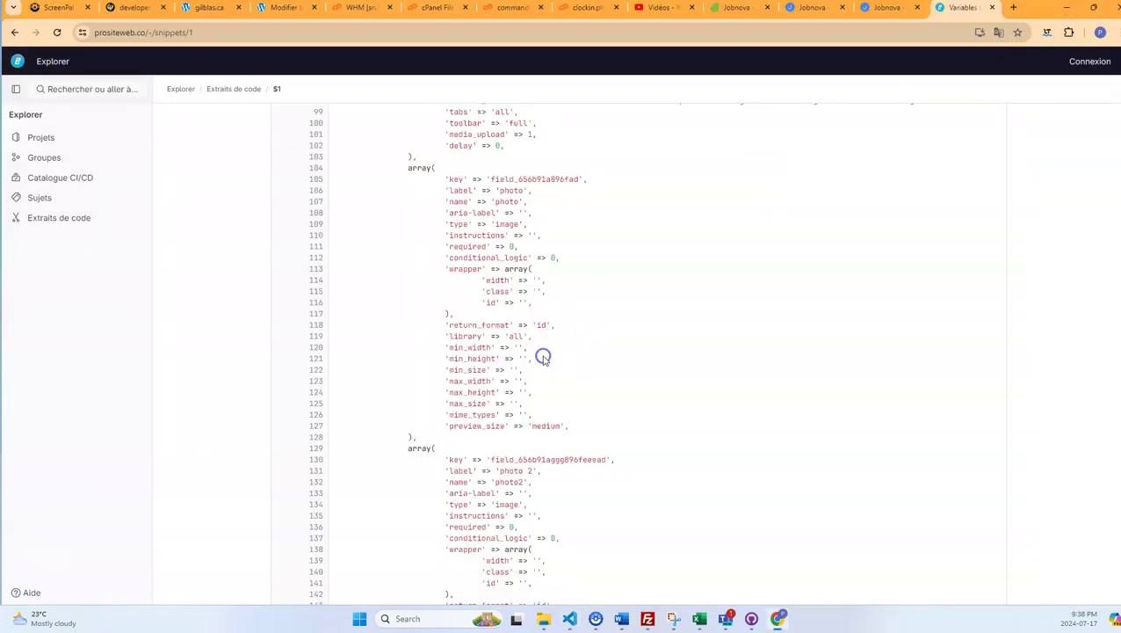
key("ctrl+f")
type("list")
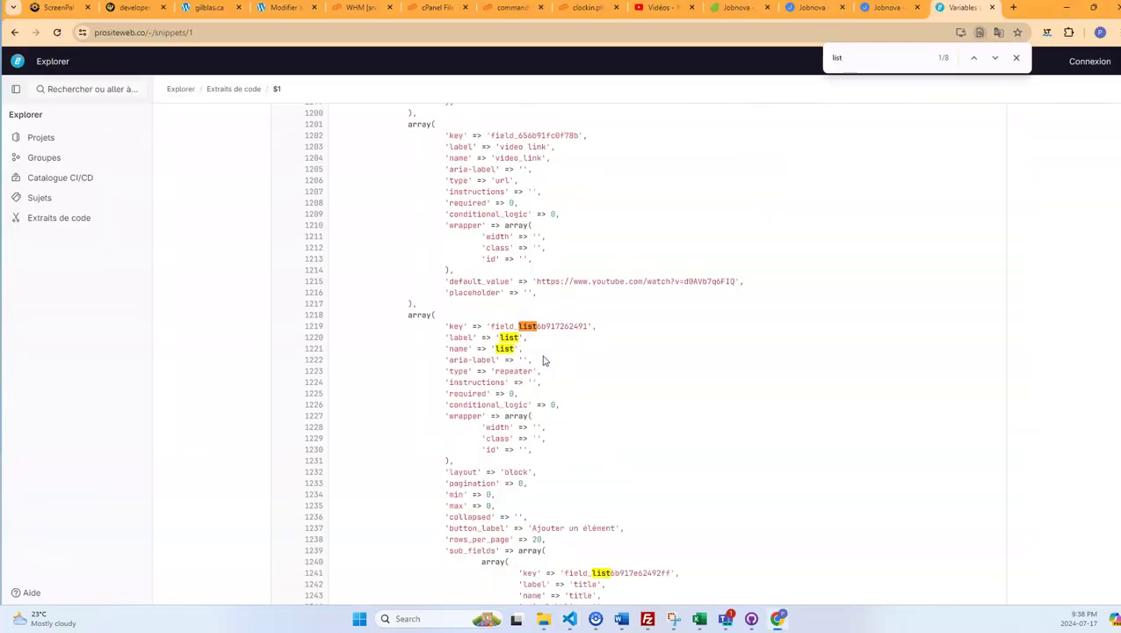
scroll(519, 351, "down", 5)
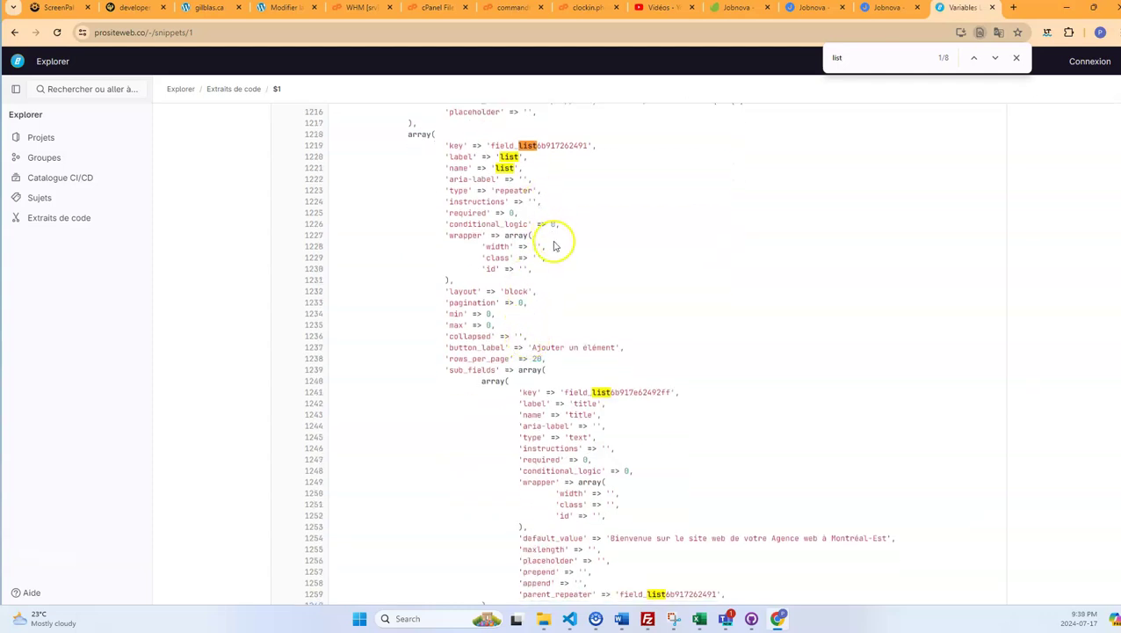
scroll(615, 294, "down", 3)
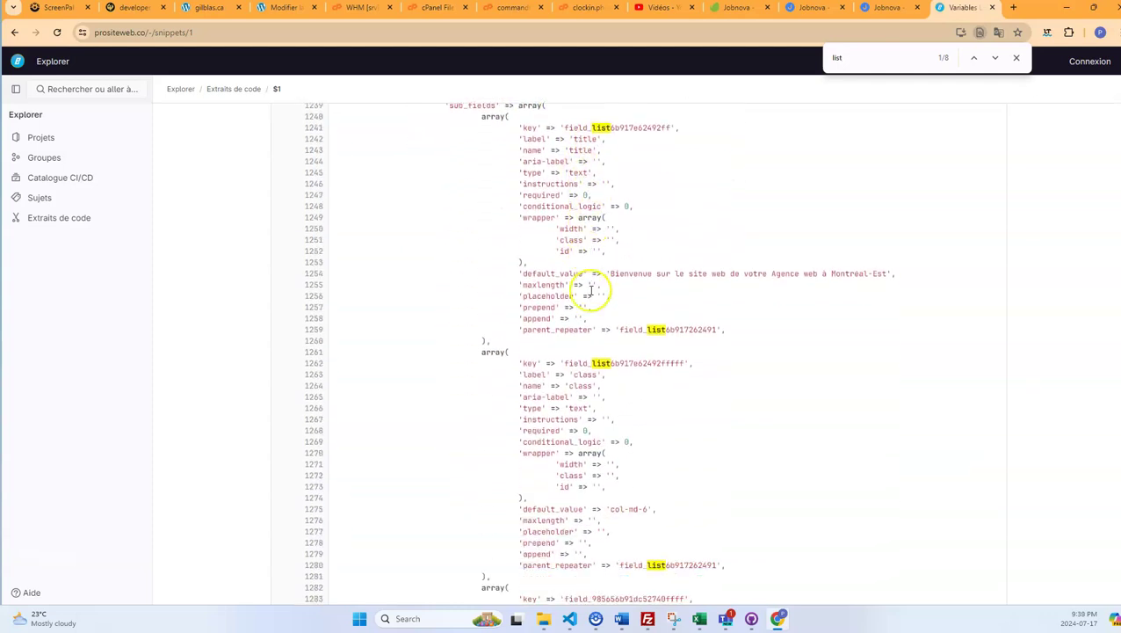
scroll(594, 349, "down", 5)
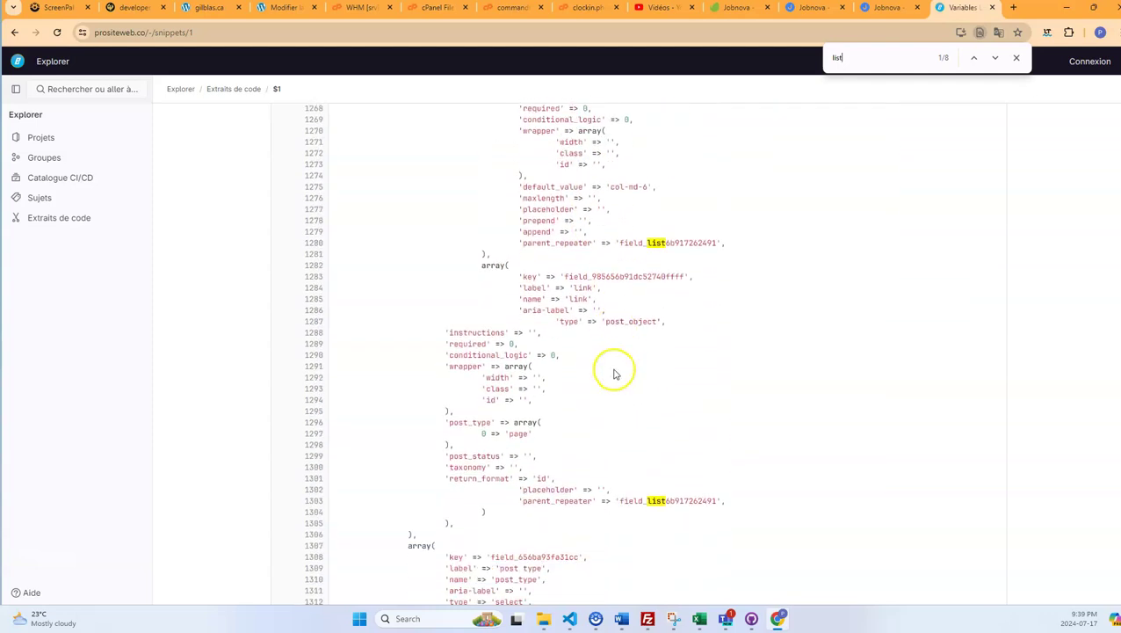
scroll(615, 374, "down", 4)
scroll(589, 361, "up", 2)
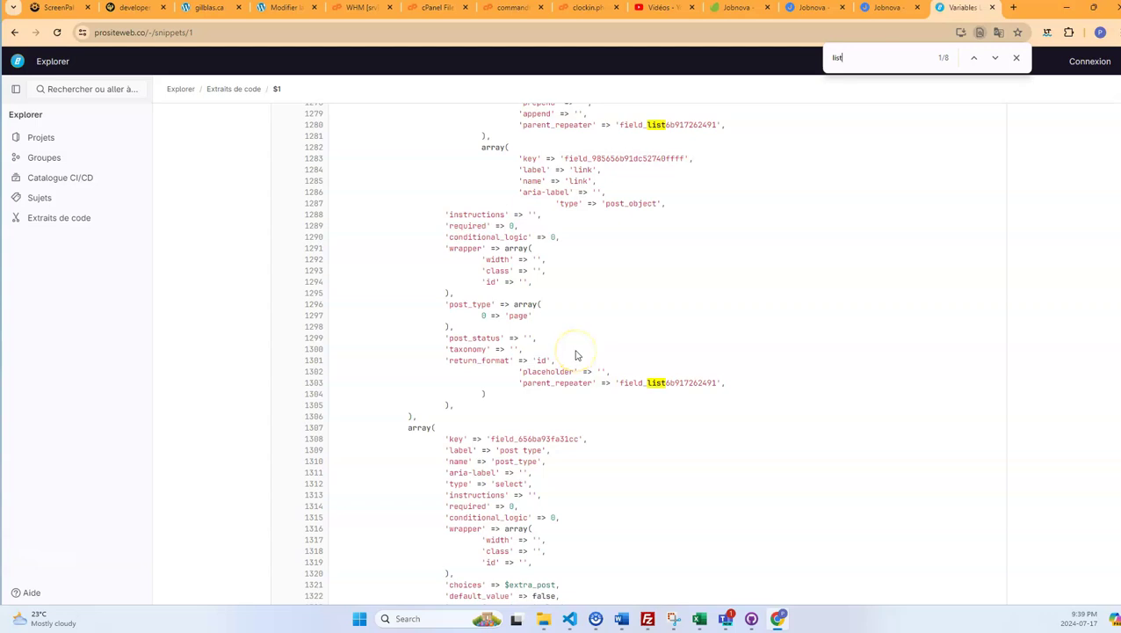
scroll(577, 355, "down", 3)
scroll(576, 355, "down", 3)
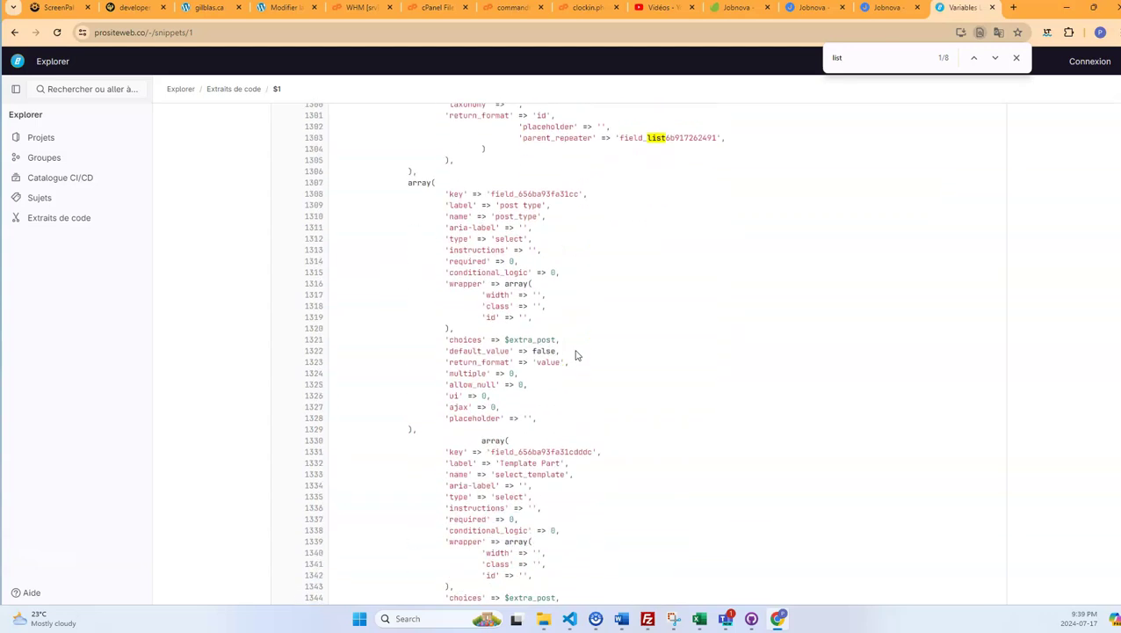
scroll(575, 353, "up", 9)
scroll(574, 345, "up", 3)
left_click(577, 309)
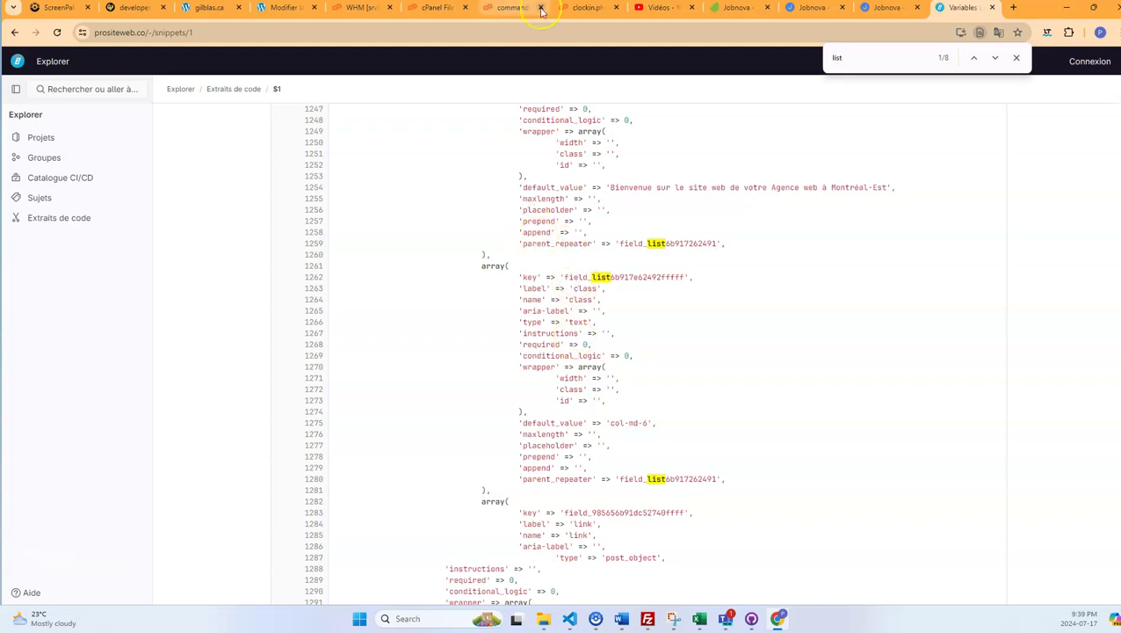
Copy the repeater name "acf" from Phoenix's local variables and replace every "list" in portfolio.twig with it
left_click(141, 14)
scroll(470, 298, "up", 3)
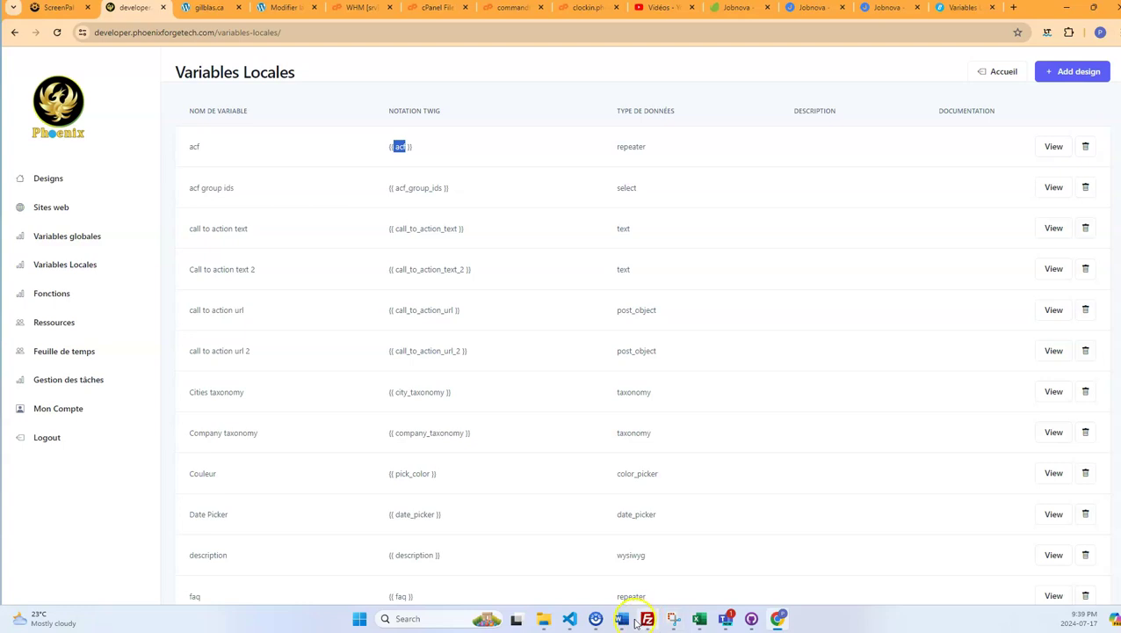
left_click(569, 619)
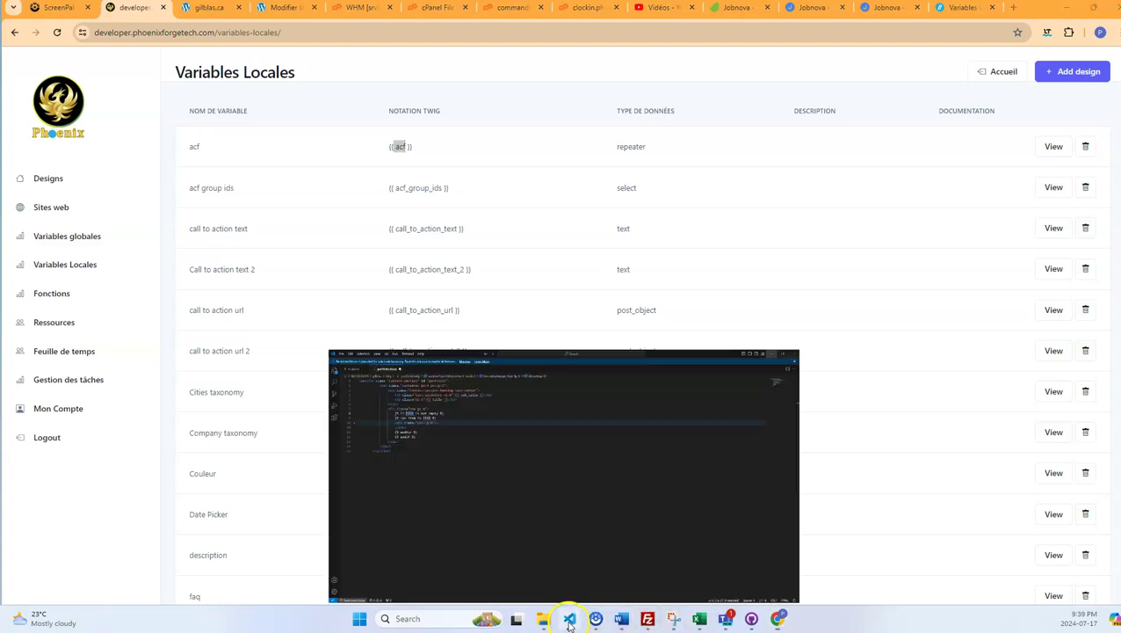
left_click(223, 138)
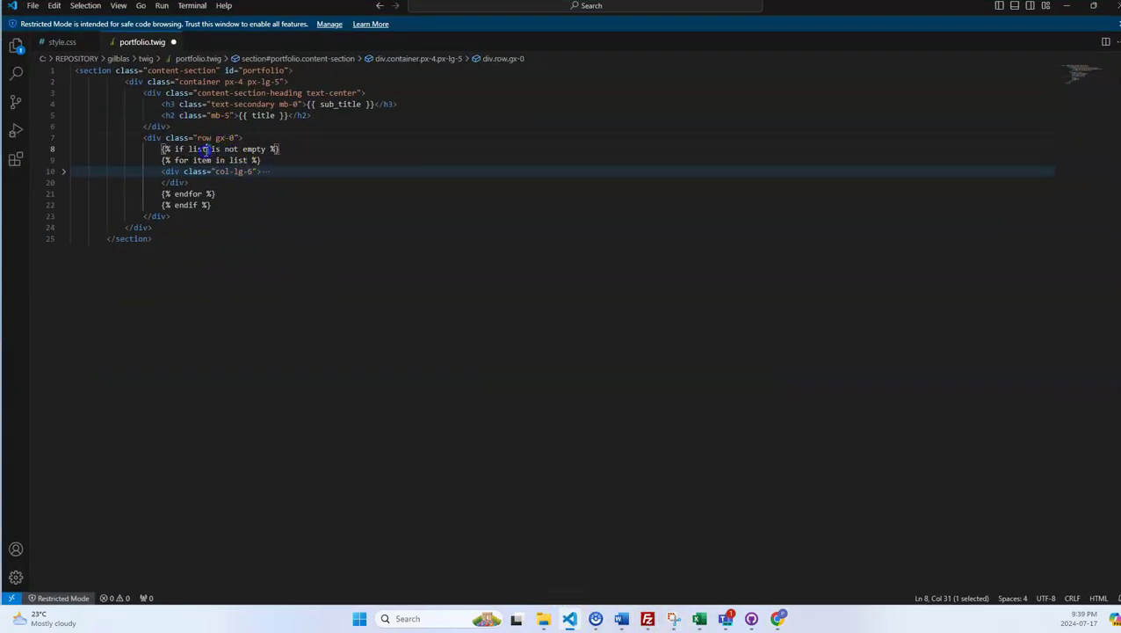
left_click_drag(223, 156, 204, 150)
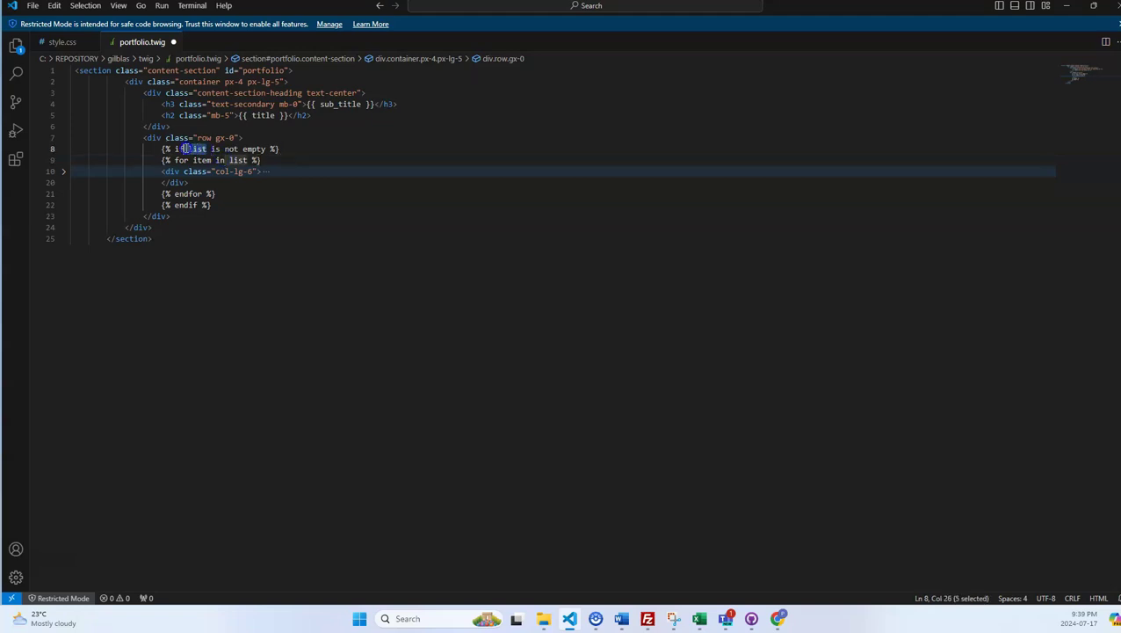
key("ctrl+f")
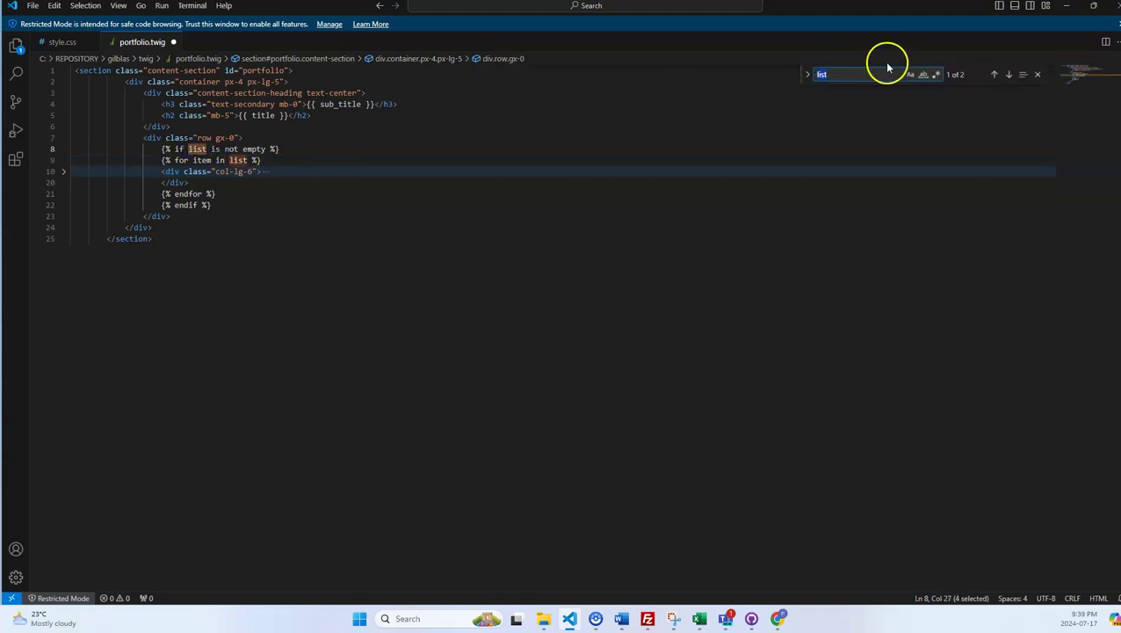
left_click(807, 83)
left_click(833, 99)
type("acf")
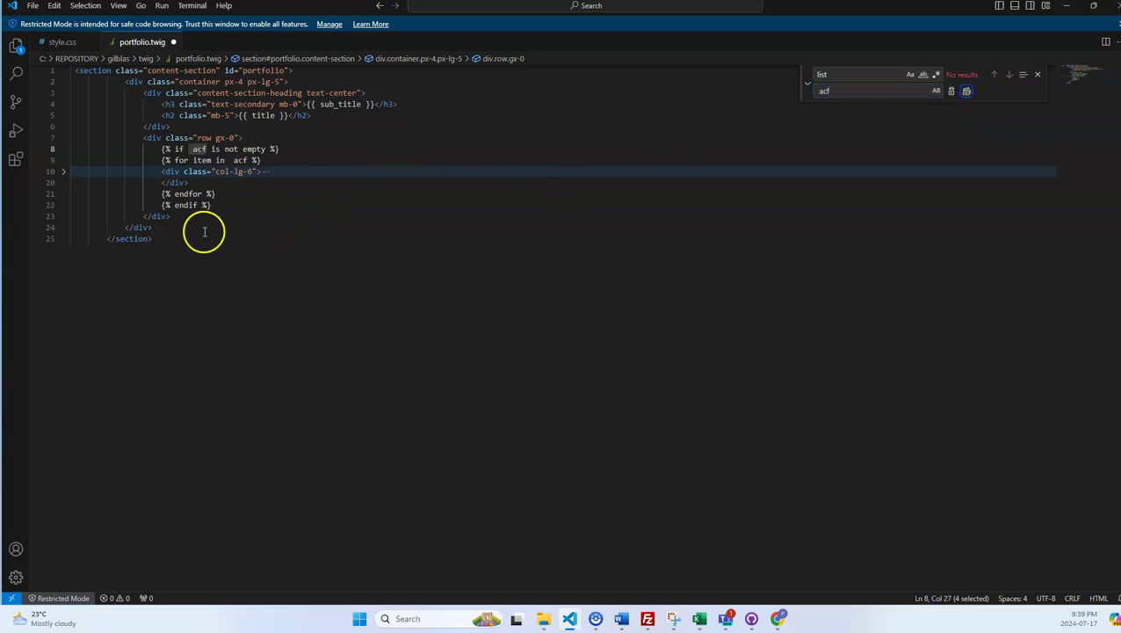
Switch to the browser, search the prositeweb.co variables snippet for "acf" and examine which sub fields that repeater offers
left_click(1062, 6)
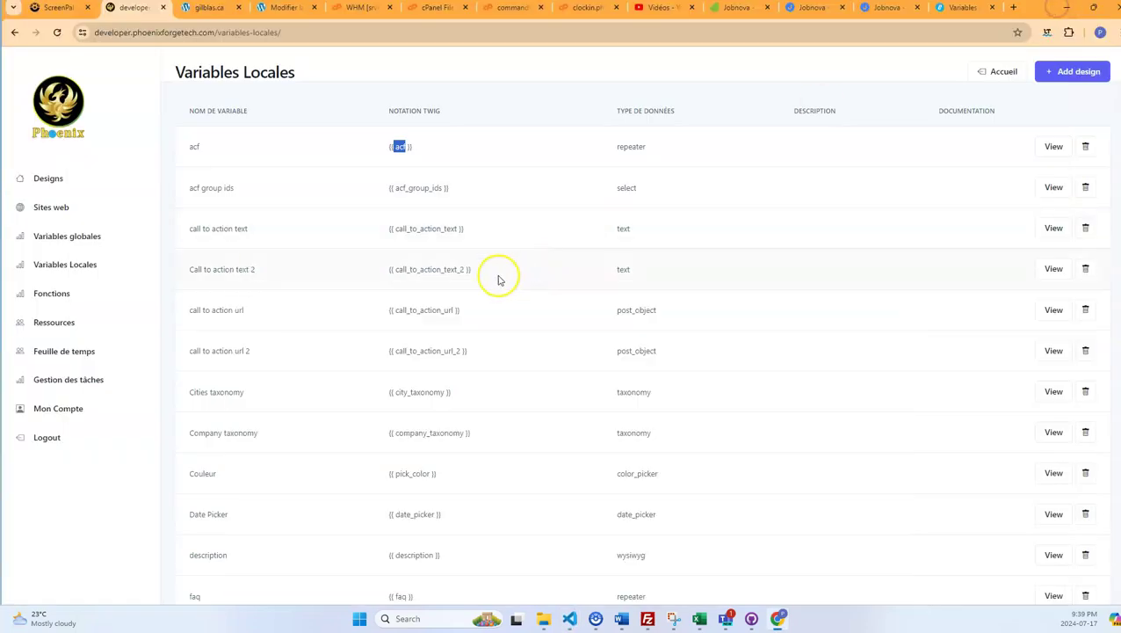
left_click(967, 14)
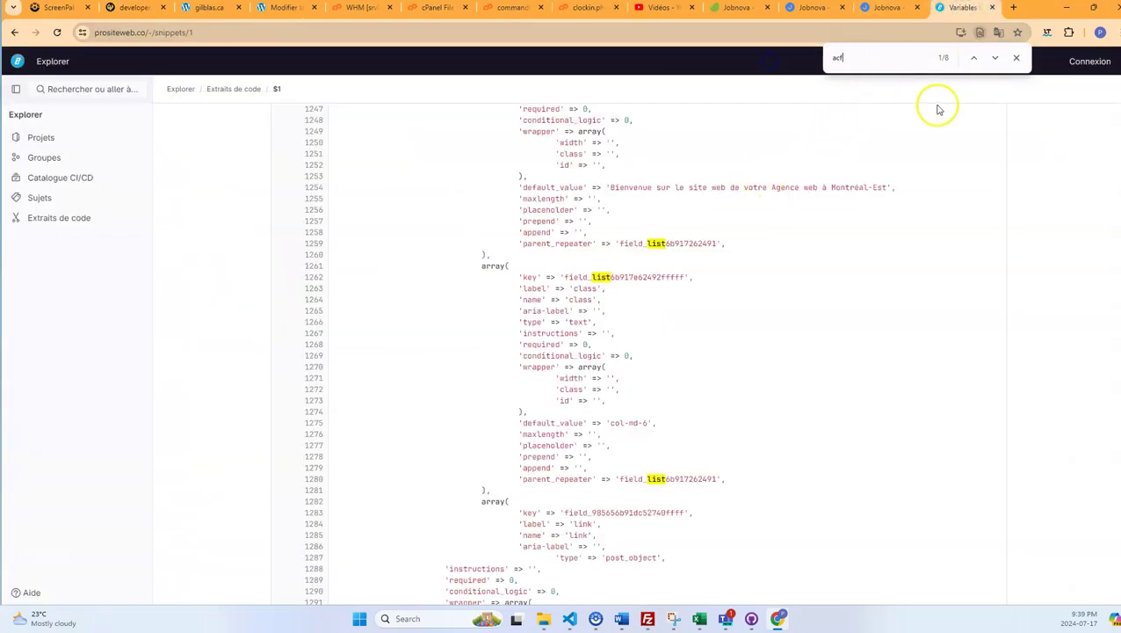
key("Return")
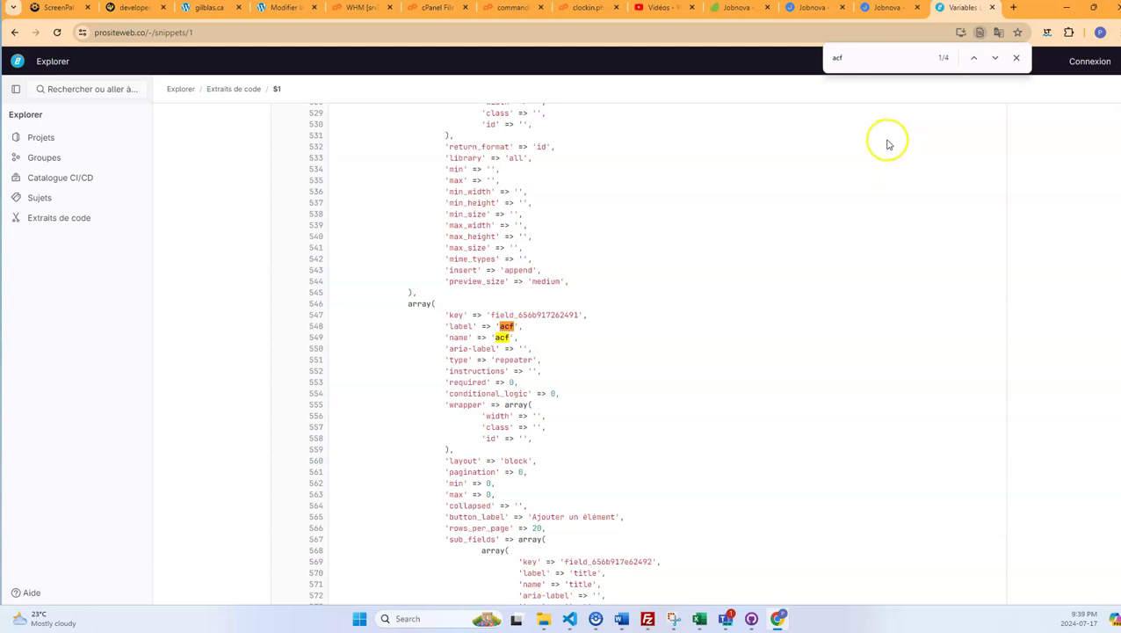
scroll(562, 334, "down", 3)
scroll(565, 317, "down", 2)
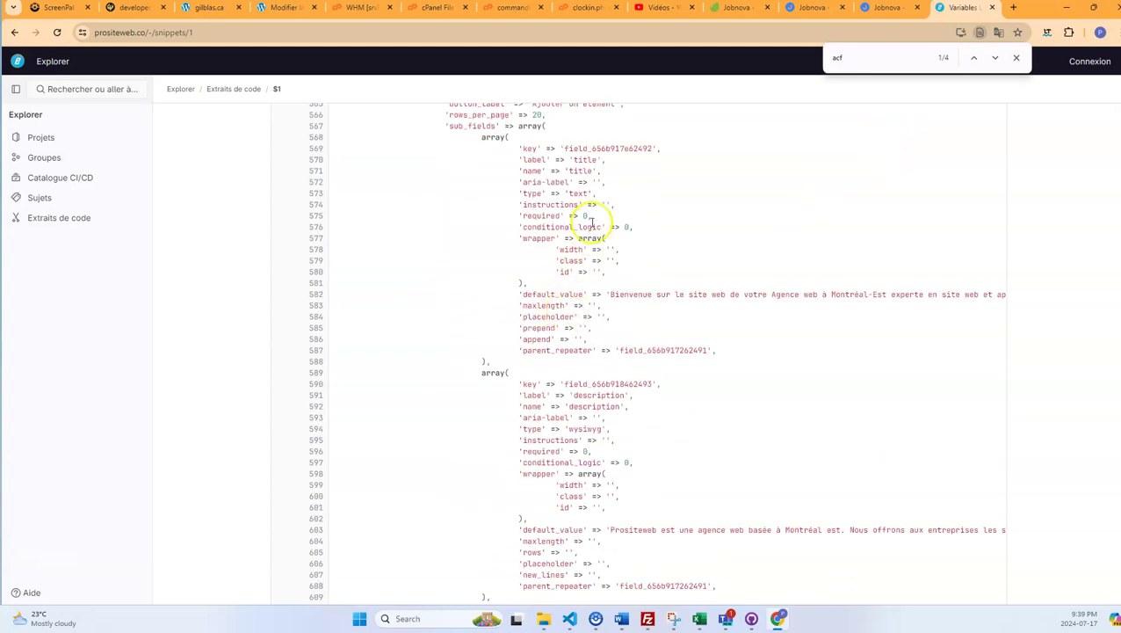
scroll(615, 338, "down", 1)
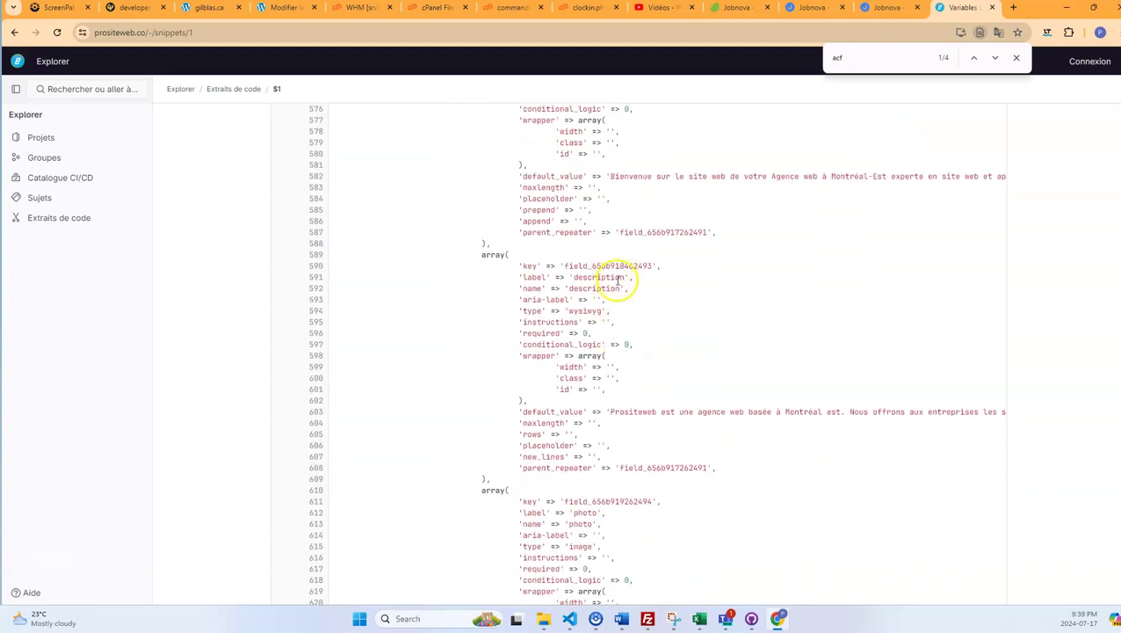
scroll(620, 290, "down", 2)
scroll(620, 380, "down", 2)
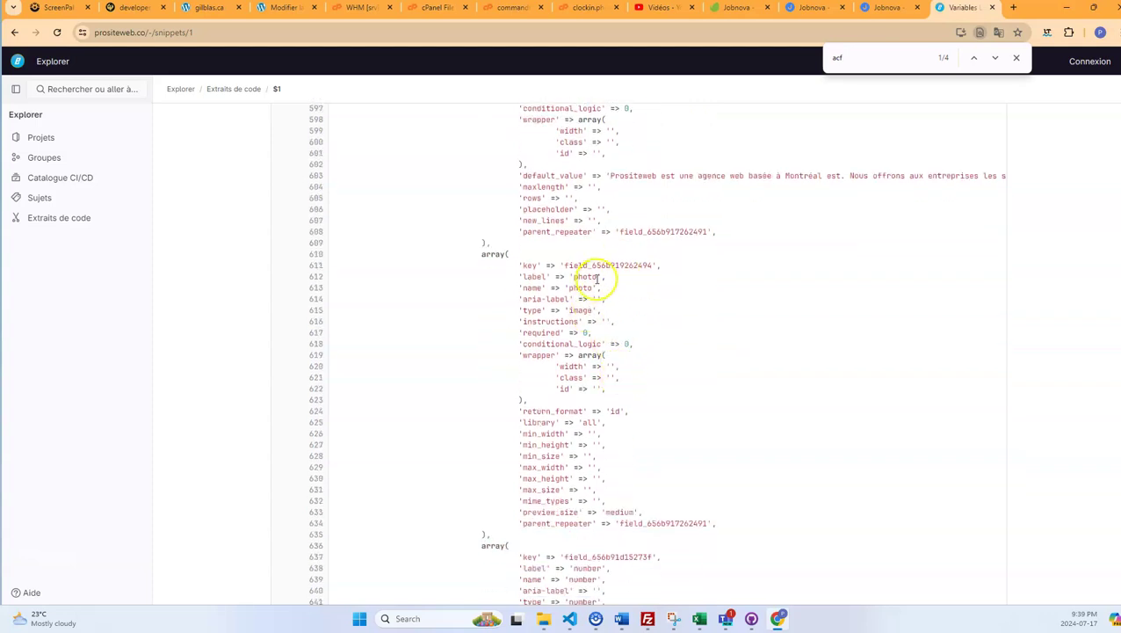
scroll(607, 282, "down", 1)
scroll(619, 373, "down", 2)
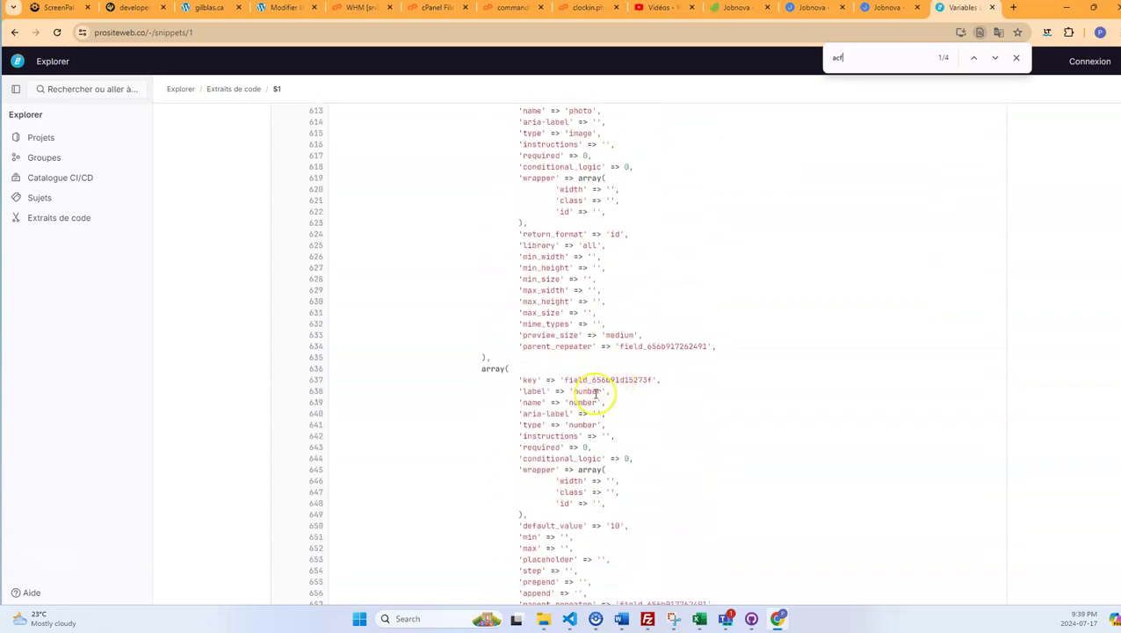
scroll(631, 334, "up", 12)
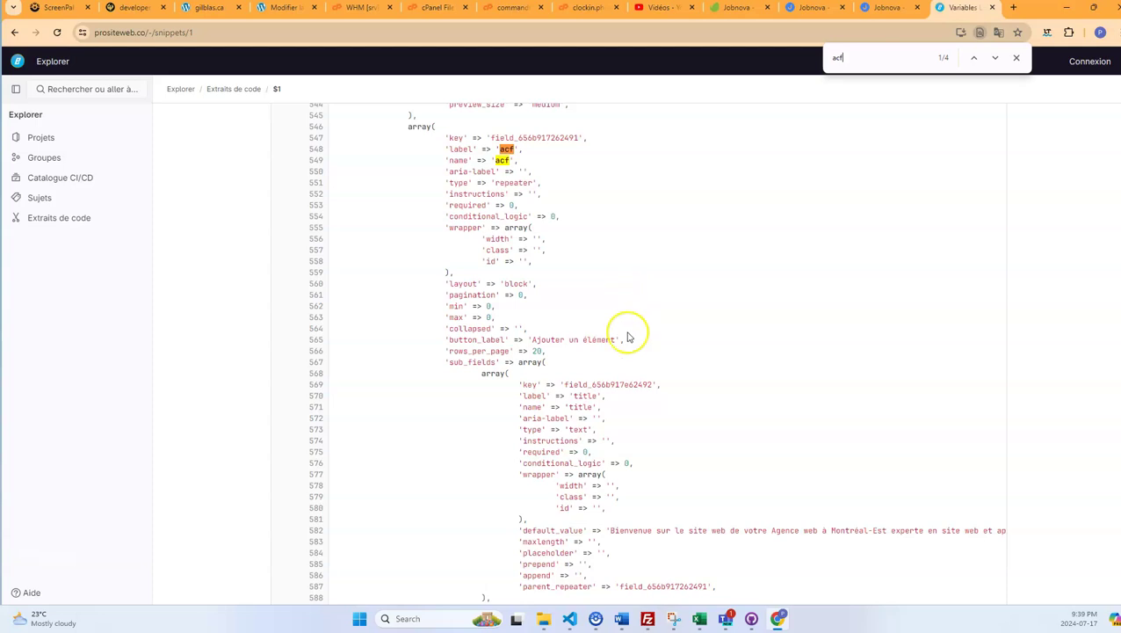
Return to portfolio.twig in VS Code, unfold the col-lg-6 block and select the heading text "Stationary" inside the loop
left_click(778, 618)
left_click(779, 618)
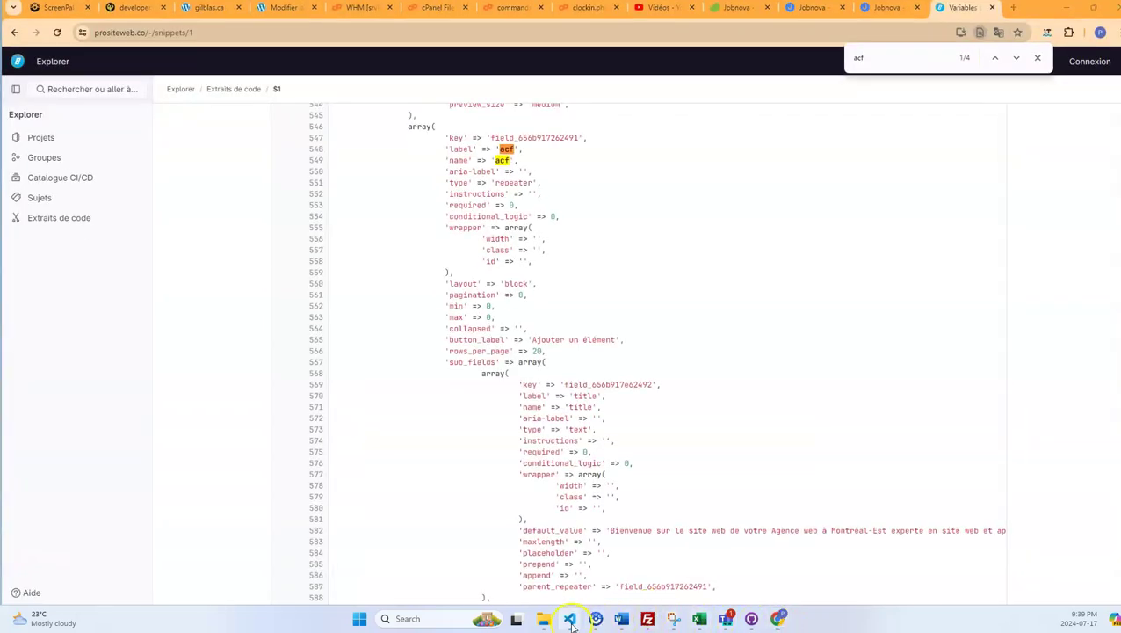
left_click(571, 619)
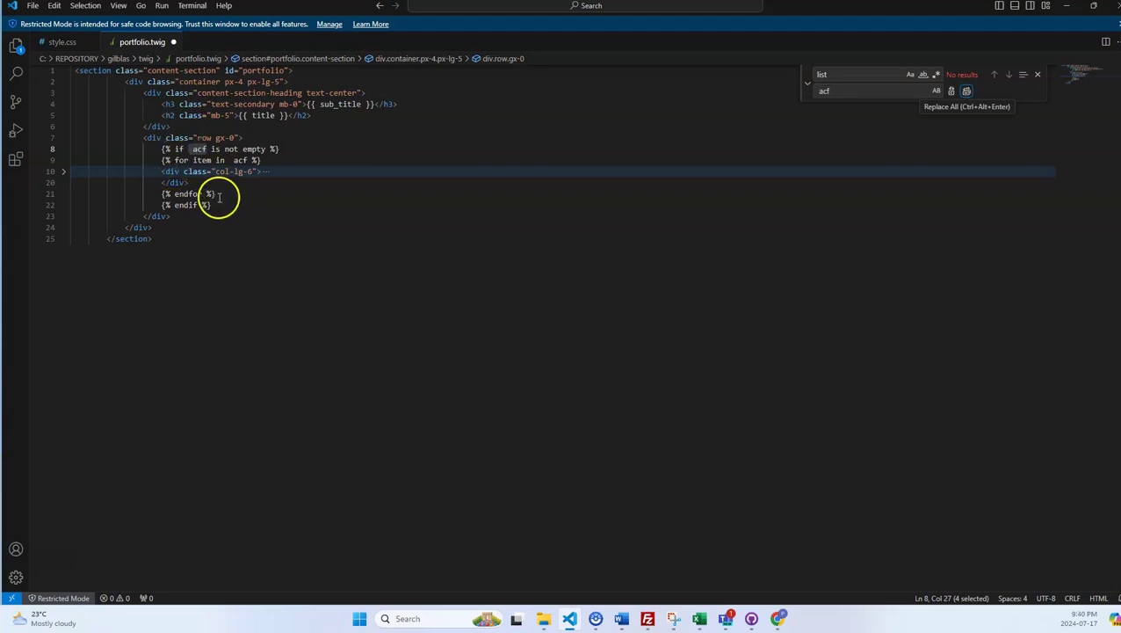
left_click(64, 172)
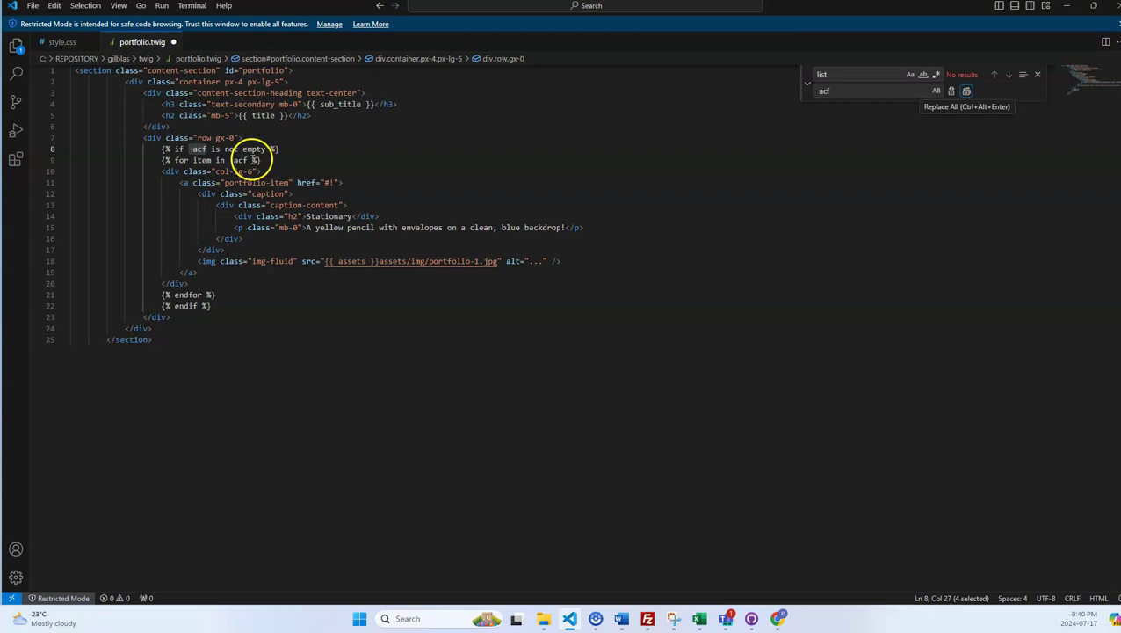
left_click_drag(211, 160, 181, 160)
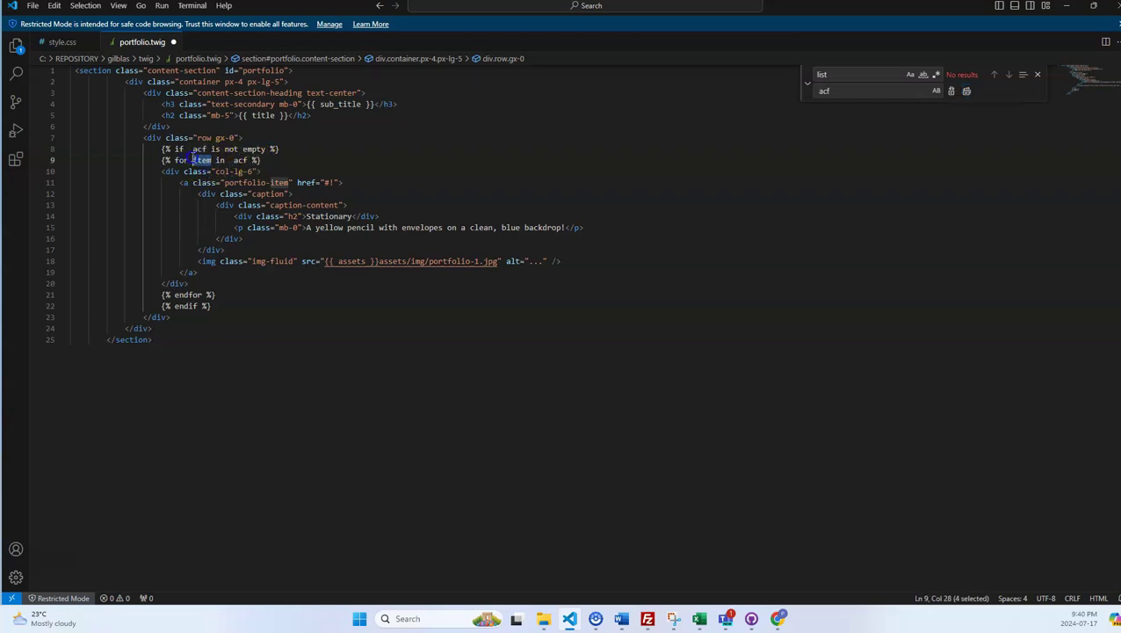
left_click(351, 216)
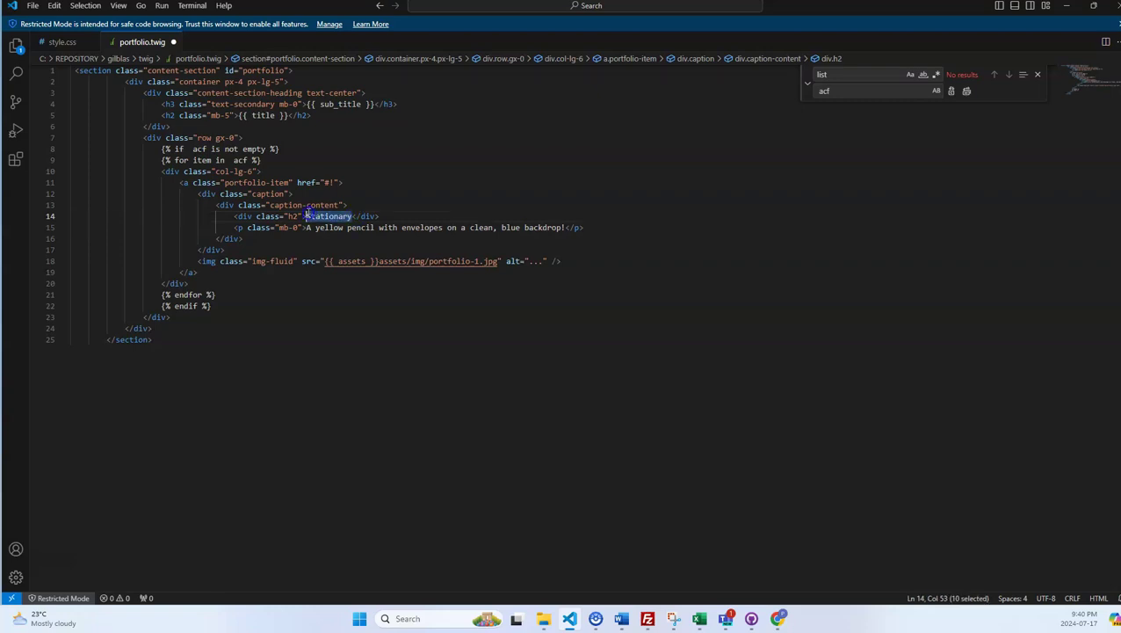
Replace the static caption heading with {{ item.title }} and the pencil description paragraph with {{ item.description }}
key("BackSpace")
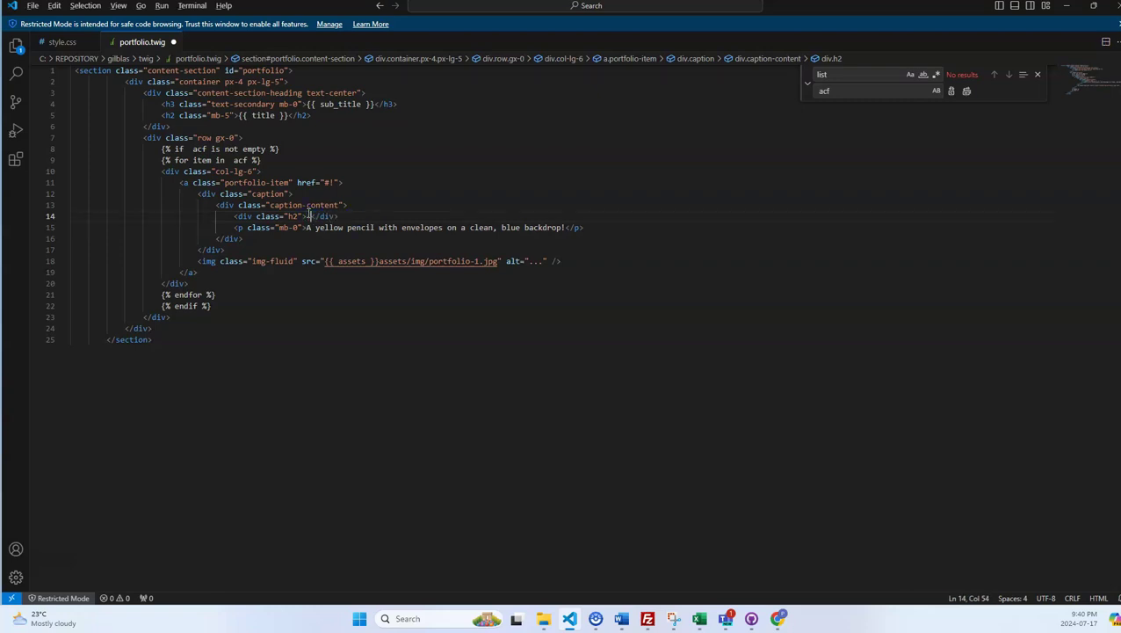
type("{{ item.title")
left_click_drag(379, 216, 286, 216)
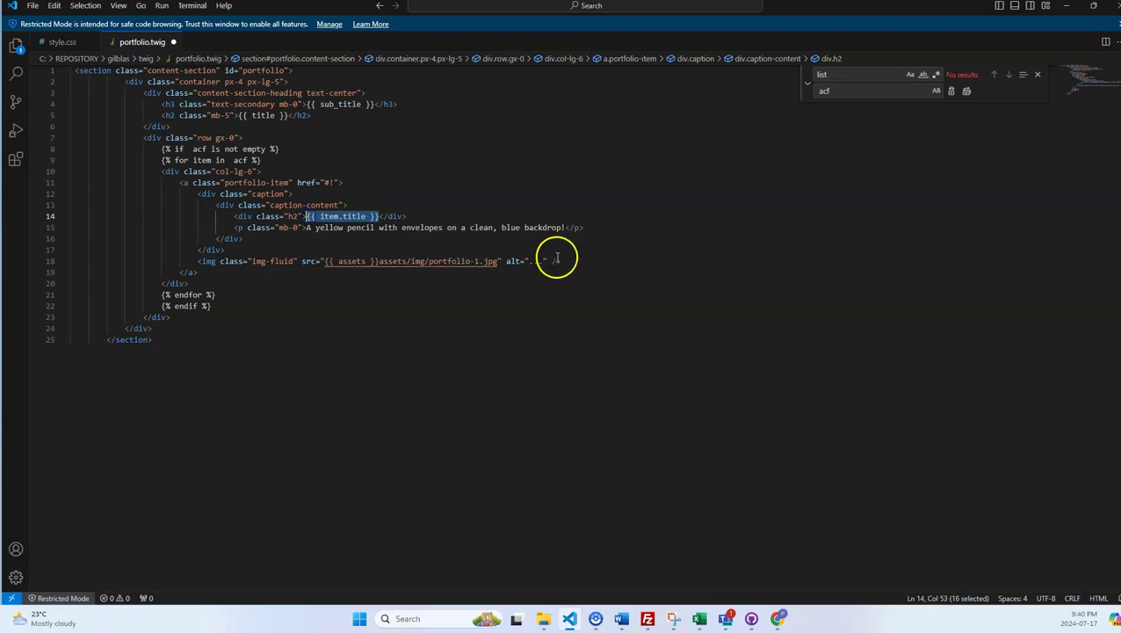
left_click_drag(585, 227, 225, 227)
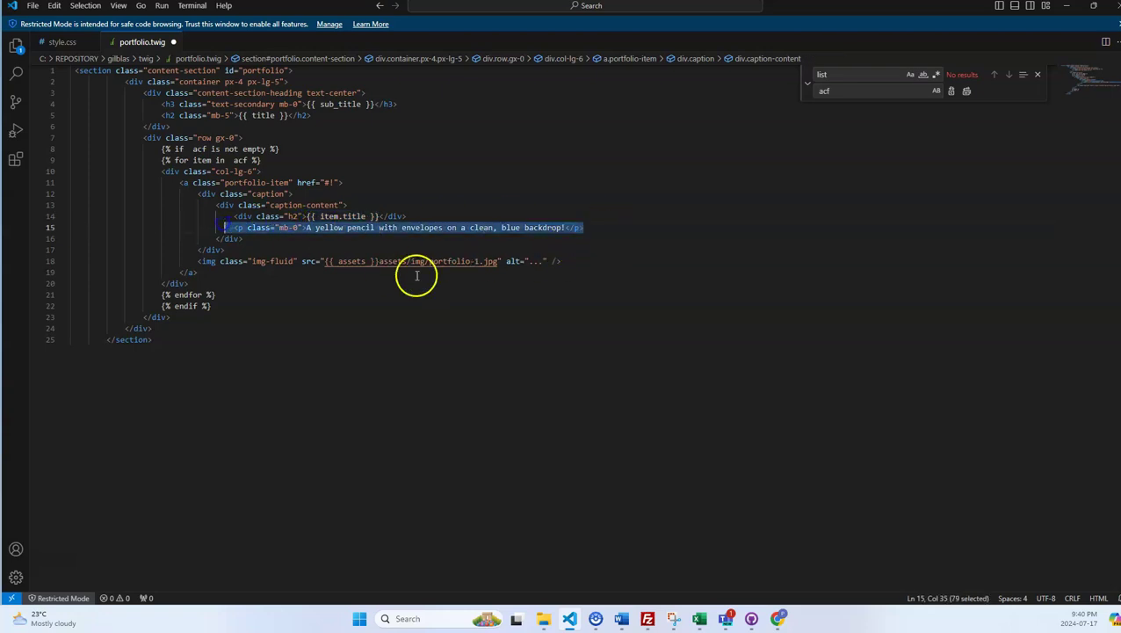
type("{{ item.title }}")
left_click_drag(299, 227, 275, 228)
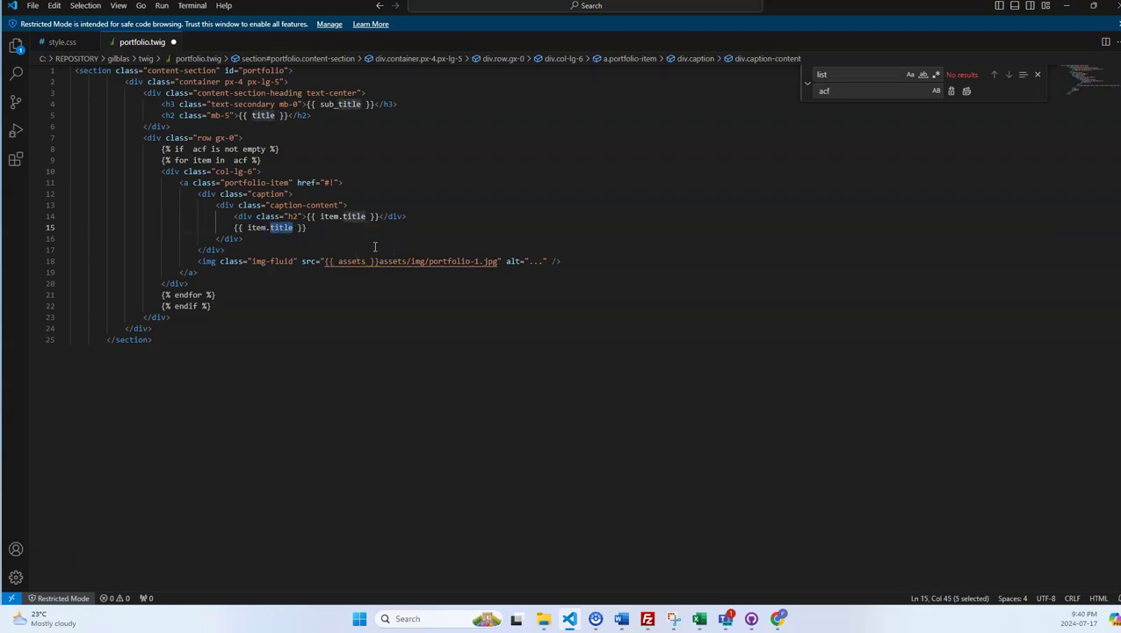
type("description")
left_click(471, 203)
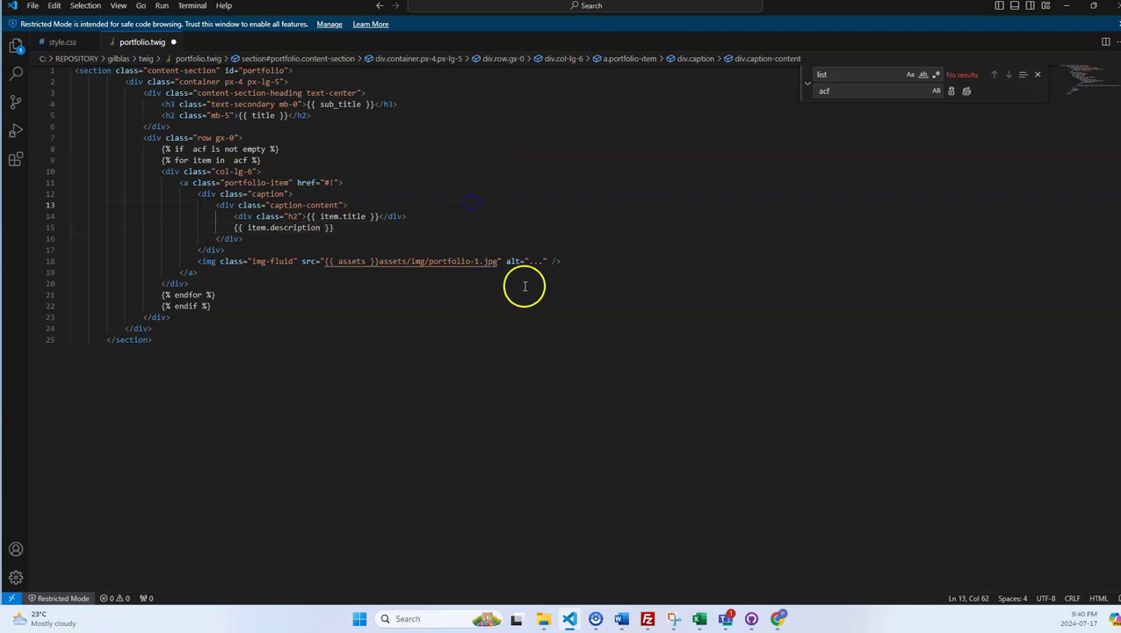
Switch to the Phoenix developer portal in the browser and open the Empor design from the websites list
left_click_drag(591, 261, 224, 264)
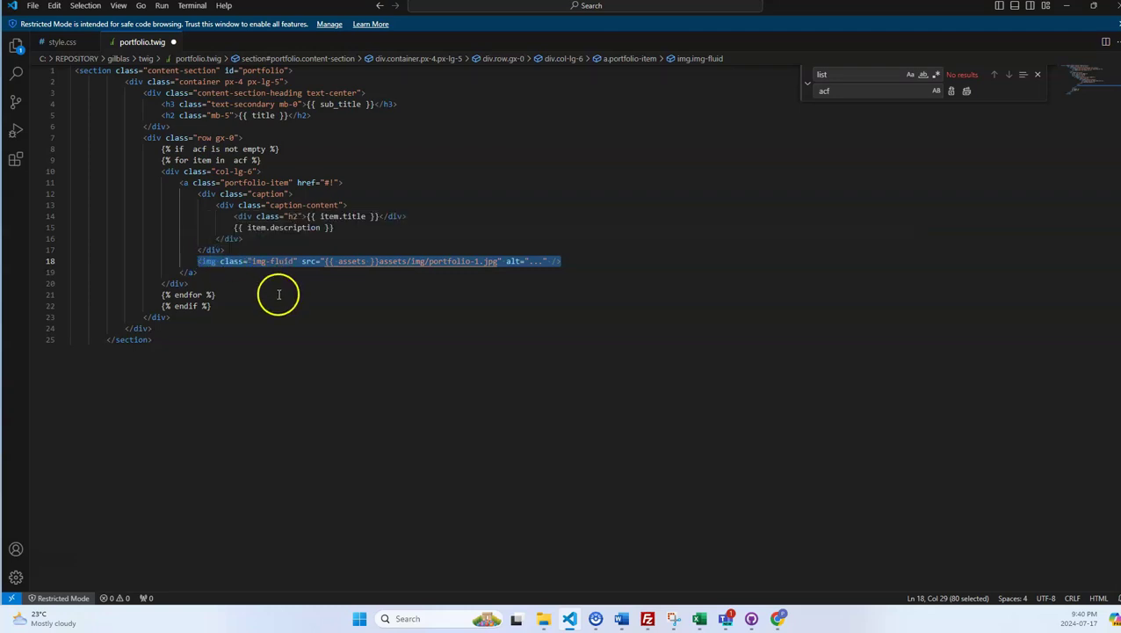
left_click(544, 270)
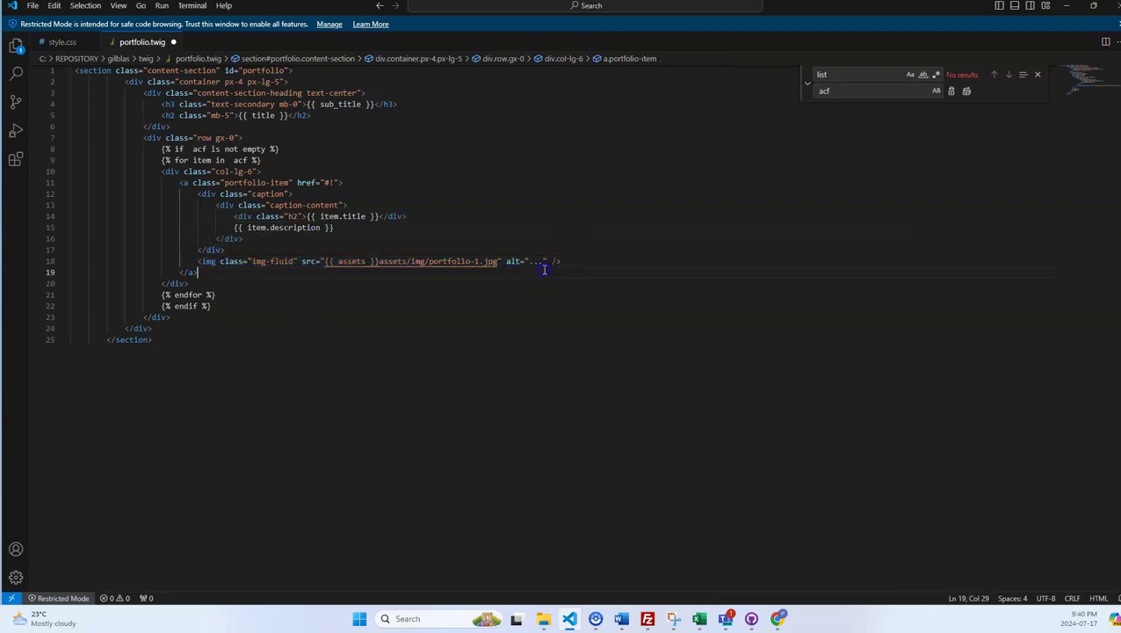
left_click(1066, 7)
scroll(396, 219, "up", 20)
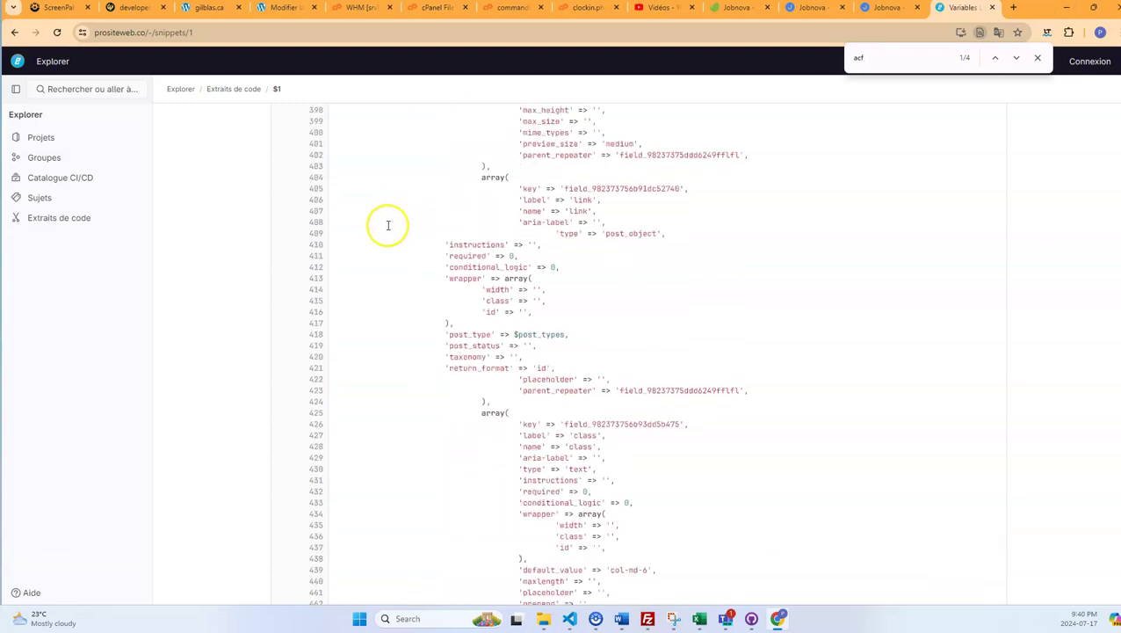
left_click(135, 8)
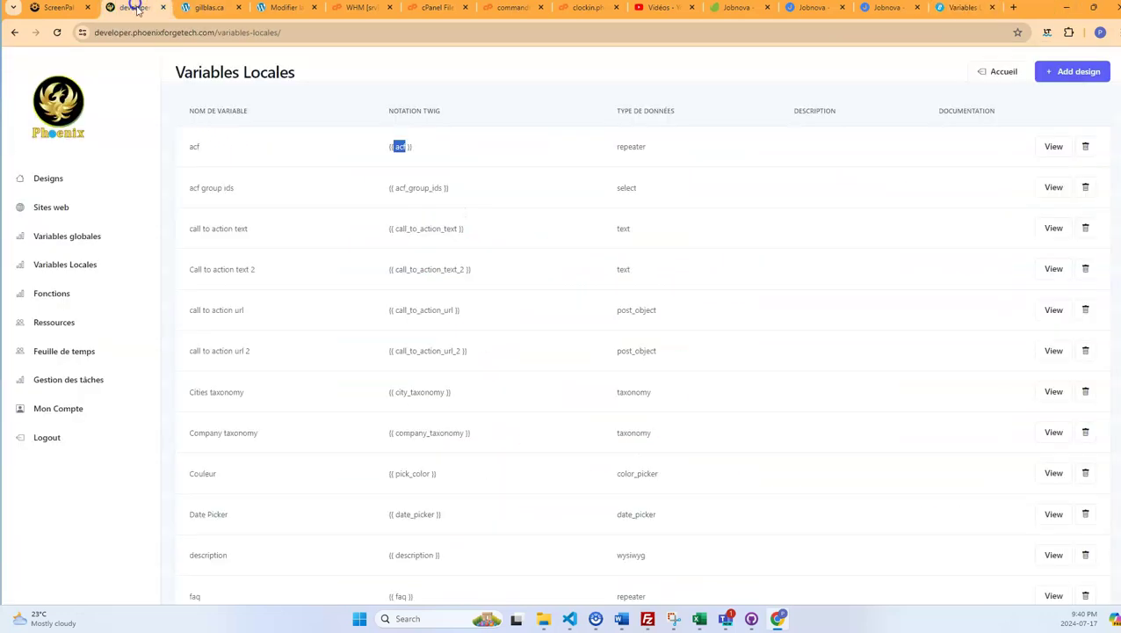
left_click(64, 211)
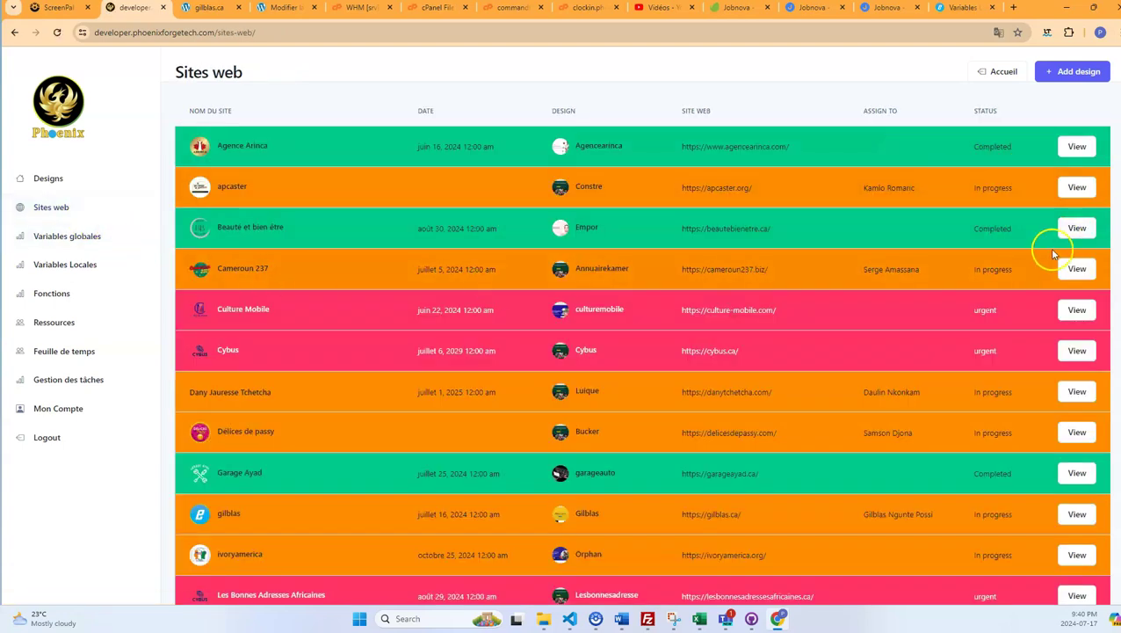
left_click(1076, 230)
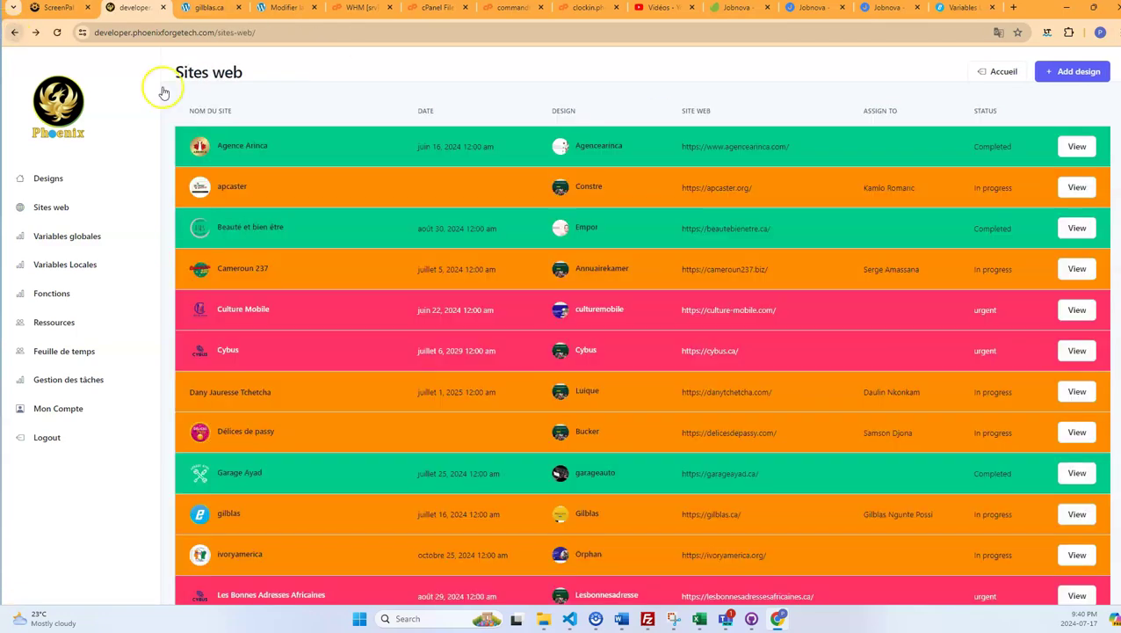
left_click(590, 227)
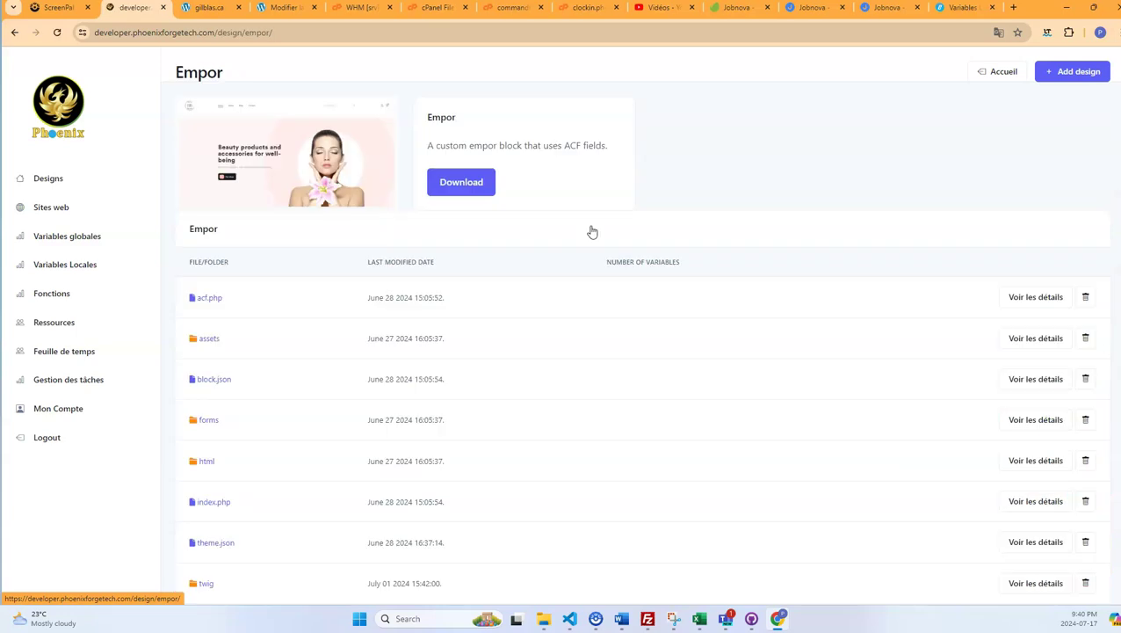
Open about.twig from the Empor design's twig folder and go to its image code
scroll(387, 264, "down", 2)
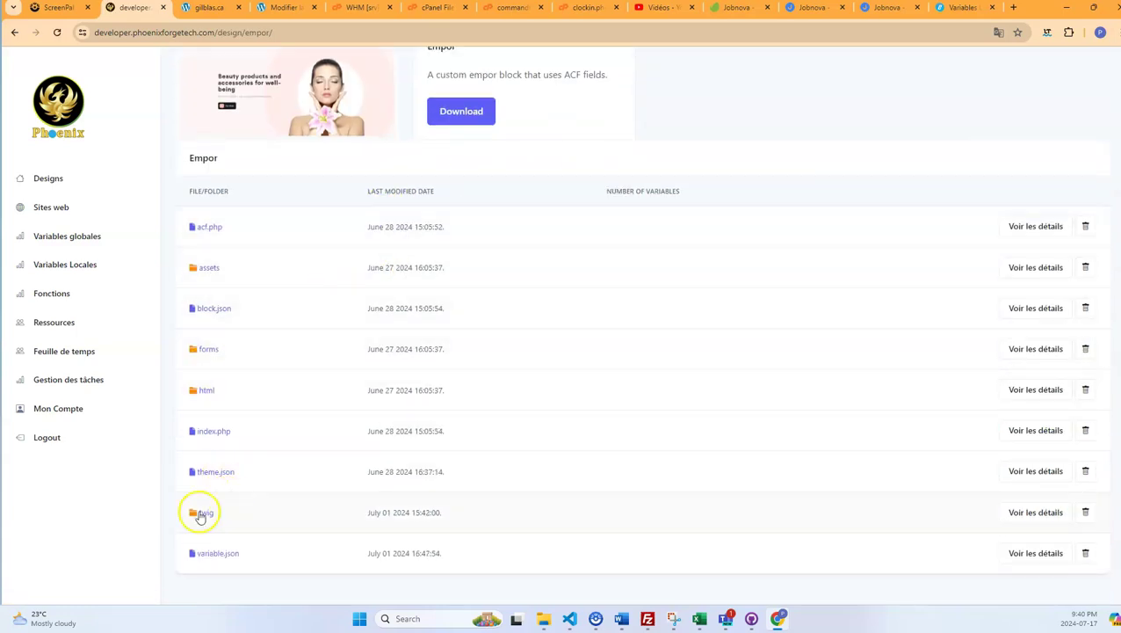
left_click(203, 516)
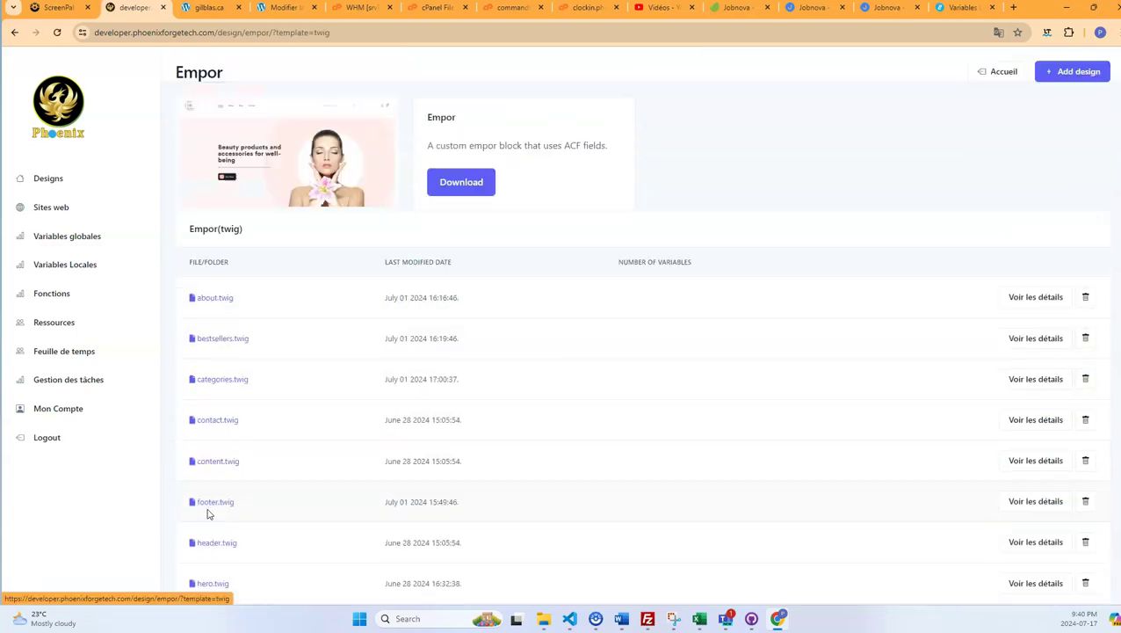
scroll(264, 302, "down", 2)
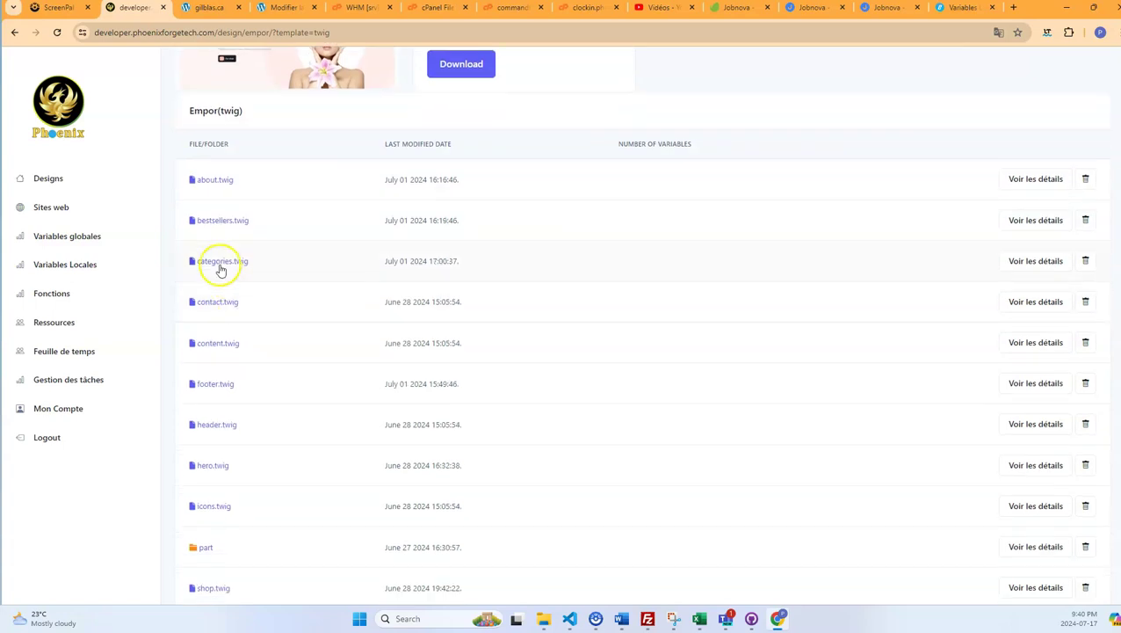
left_click(216, 183)
scroll(273, 301, "down", 3)
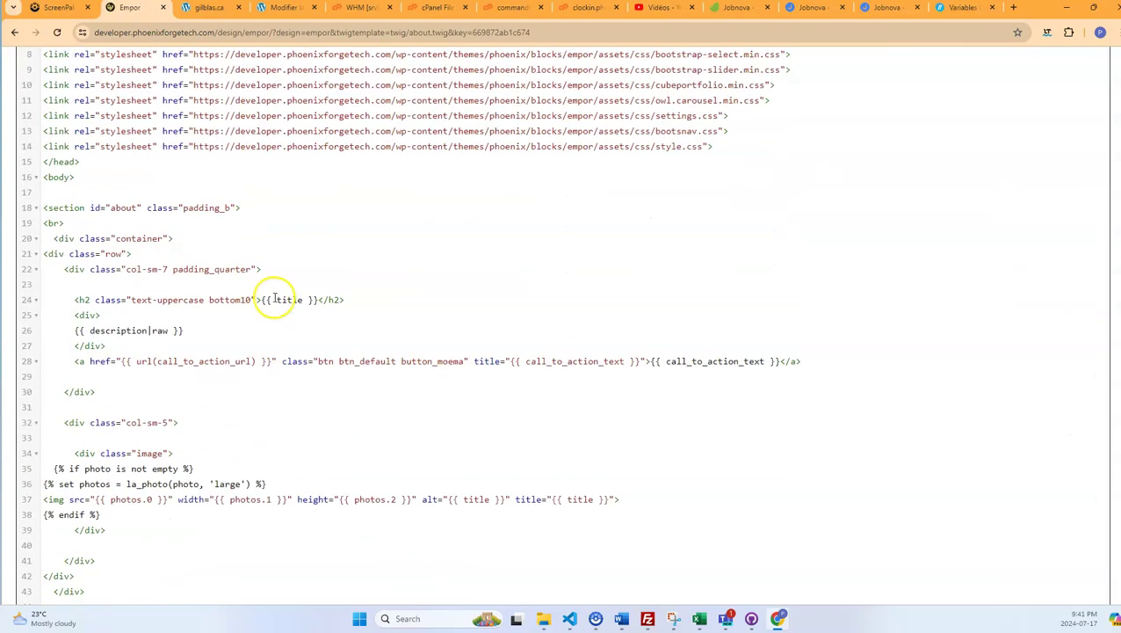
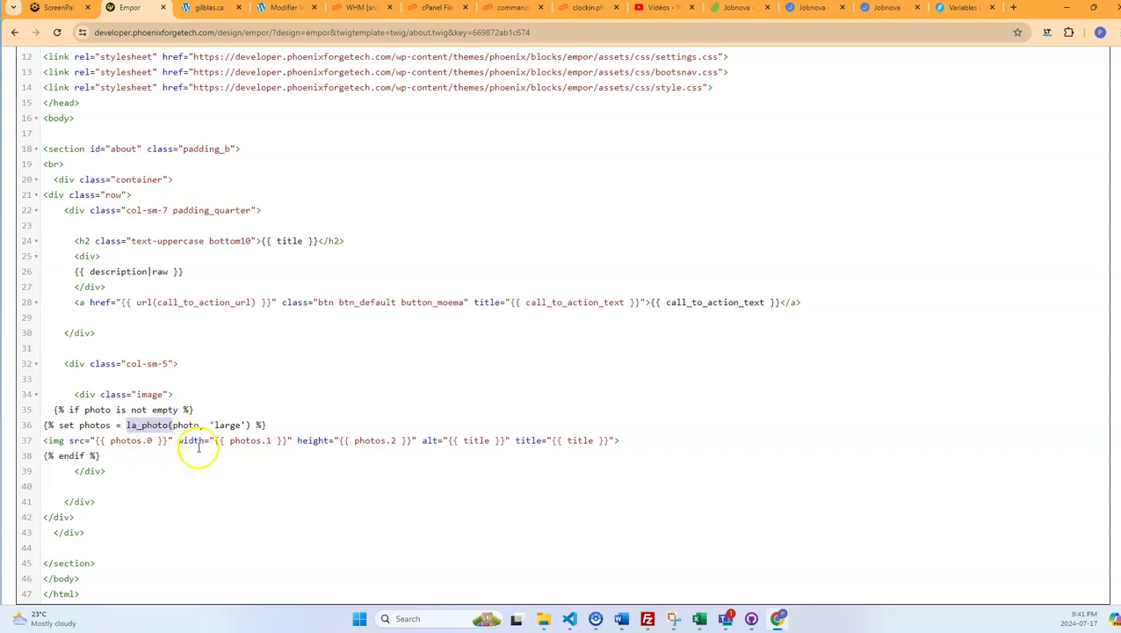
Copy the photo block from {% if photo is not empty %} through {% endif %} in about.twig
double_click(182, 425)
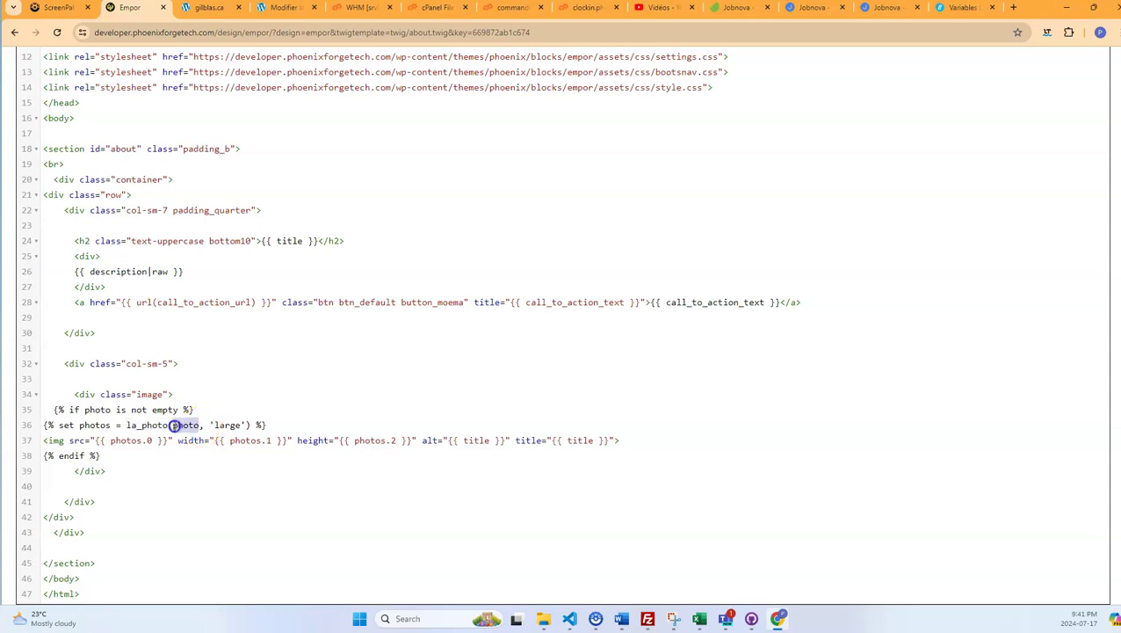
left_click_drag(267, 426, 143, 424)
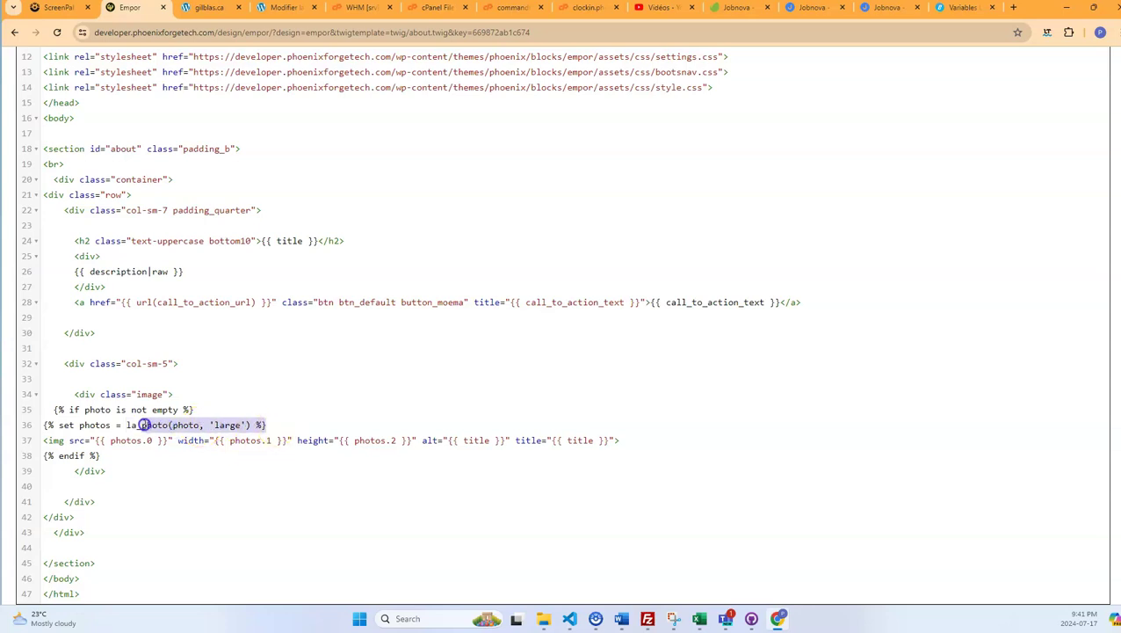
left_click(116, 425)
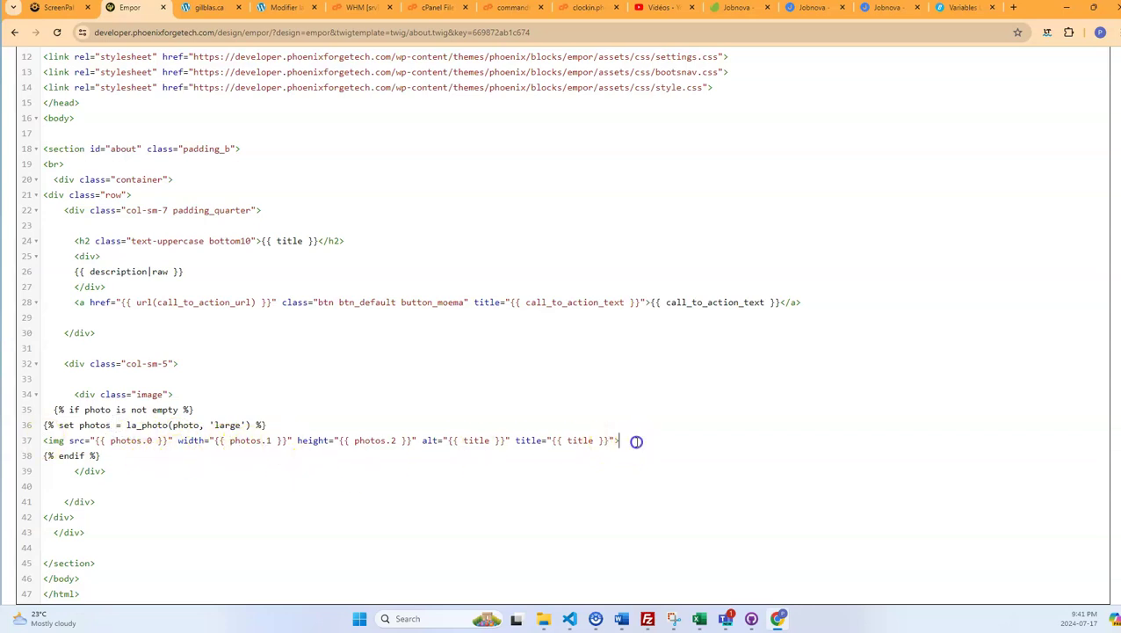
left_click_drag(633, 440, 66, 425)
left_click(107, 470)
left_click_drag(102, 456, 35, 409)
key("ctrl+c")
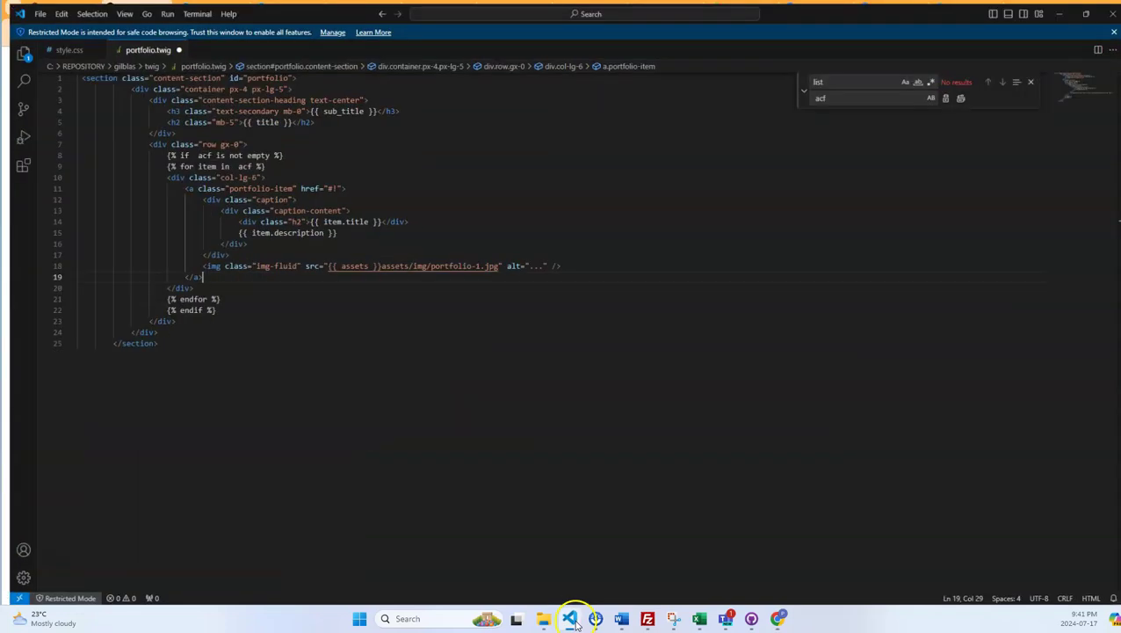
Switch back to Visual Studio Code and paste the photo block below the static img line in portfolio.twig
left_click(563, 558)
left_click(292, 253)
left_click(593, 260)
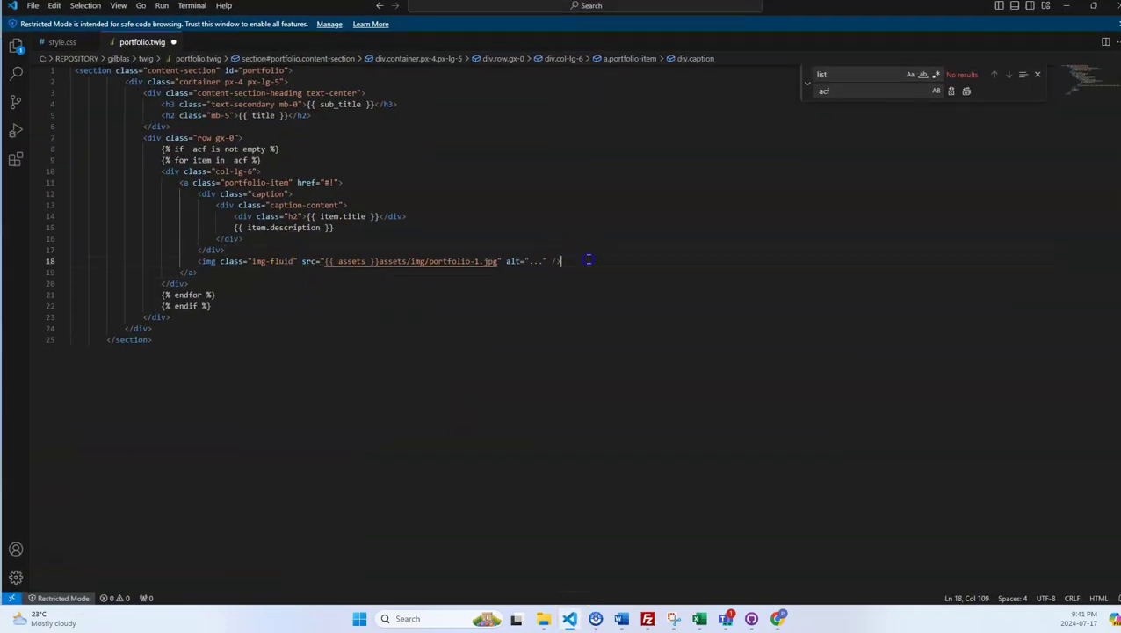
left_click_drag(590, 260, 296, 261)
left_click(589, 263)
key("ctrl+v")
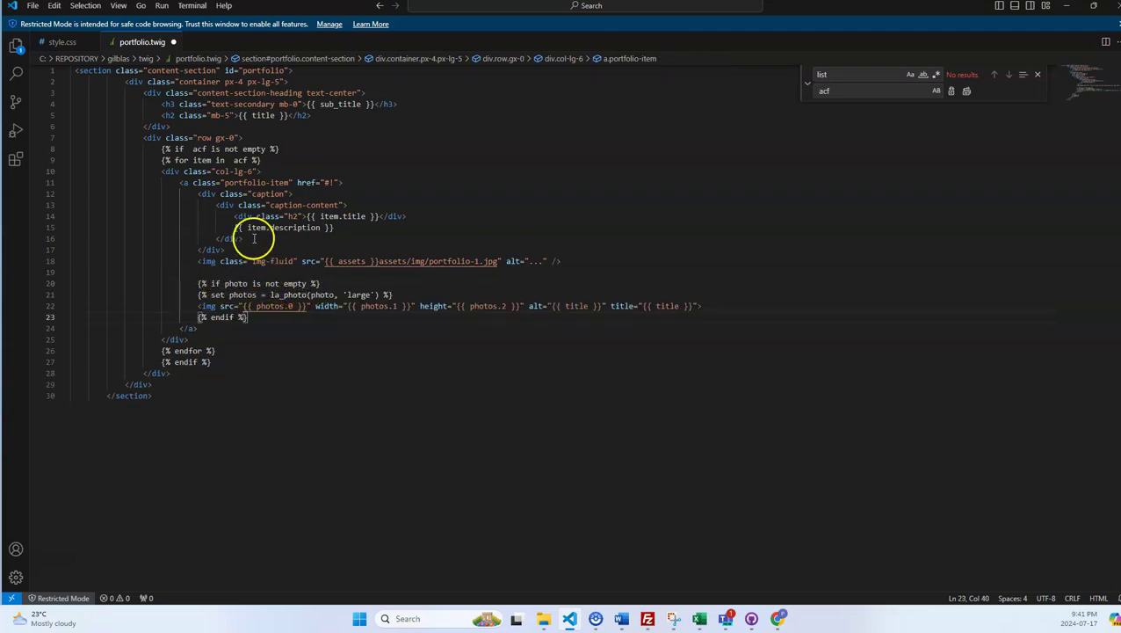
Prefix photo with item. in both the if condition and the la_photo call of the pasted block
left_click_drag(324, 226, 268, 227)
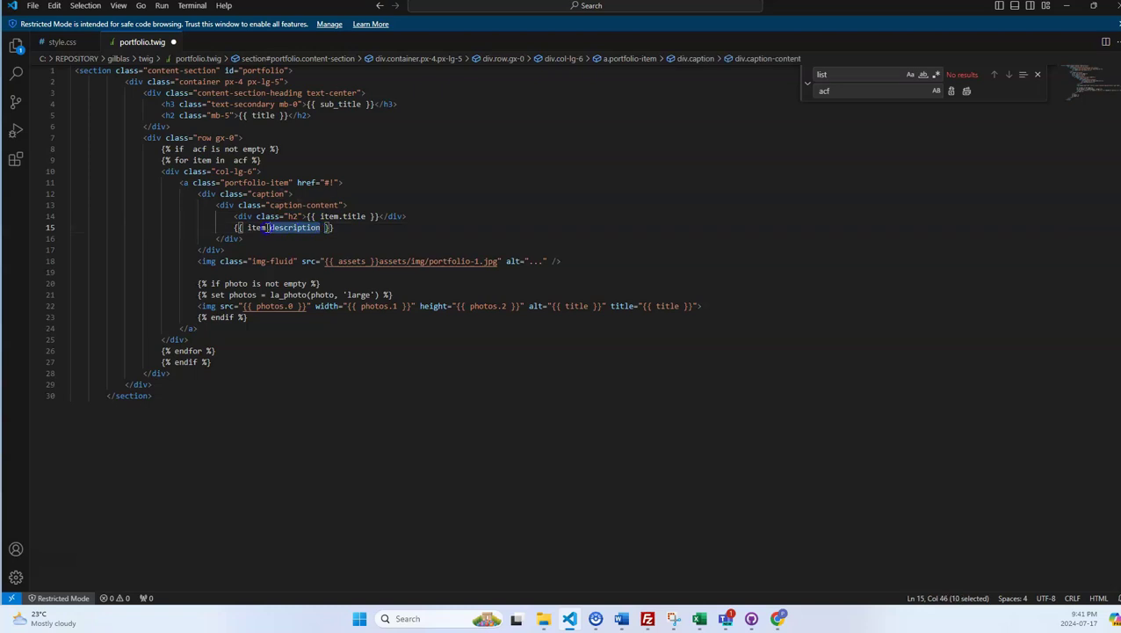
left_click(266, 228)
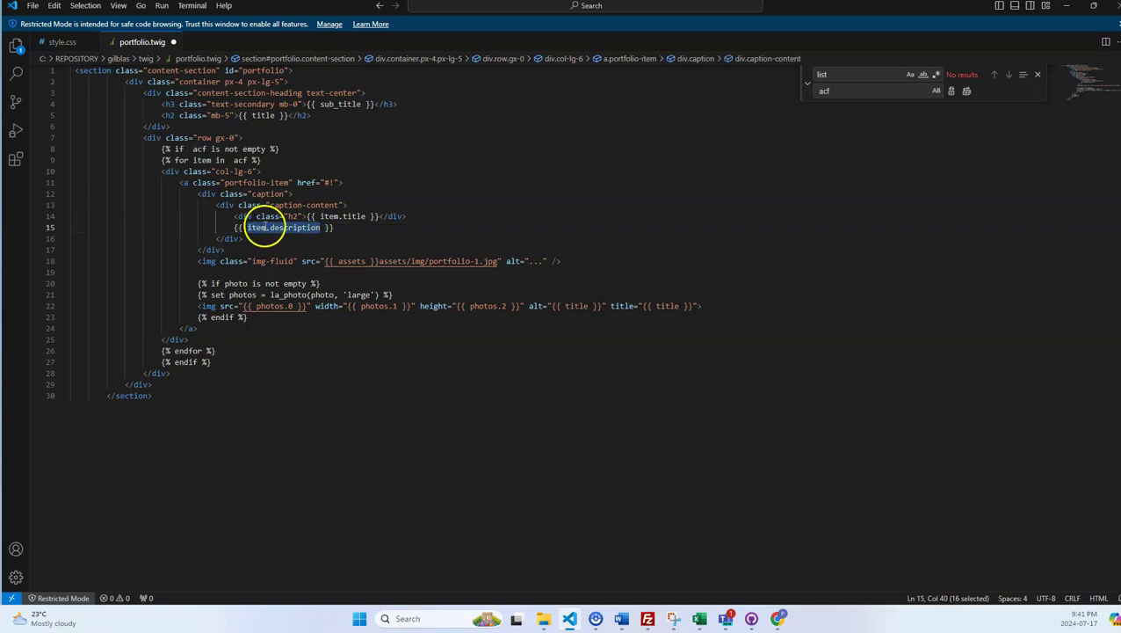
left_click_drag(269, 228, 246, 228)
key("ctrl+c")
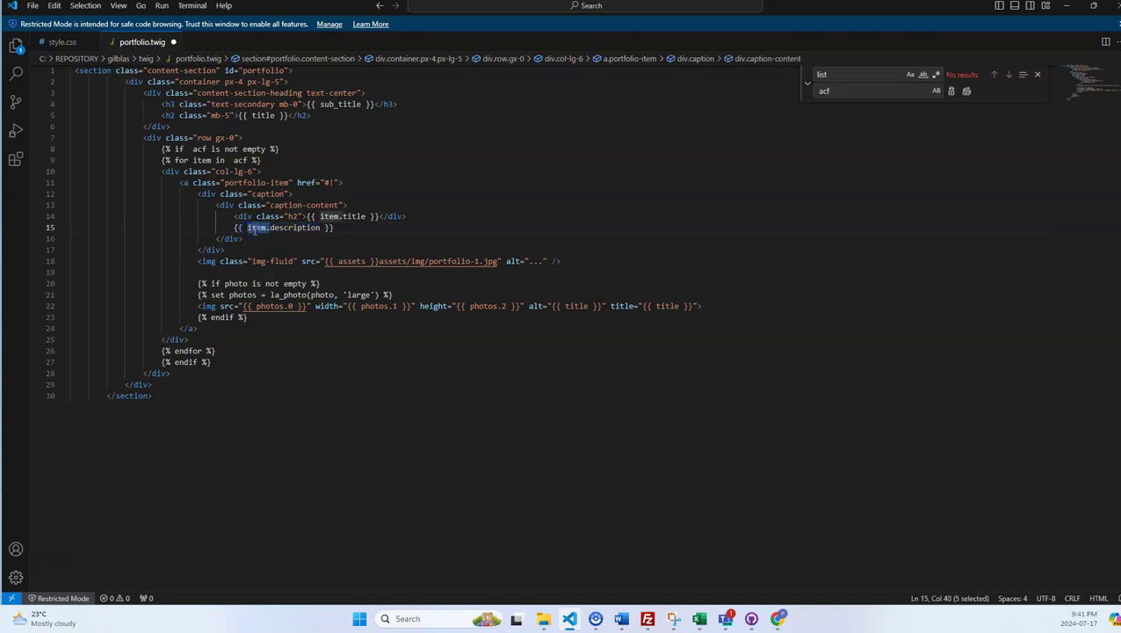
left_click(225, 283)
key("ctrl+v")
left_click(308, 295)
key("ctrl+v")
Add class="img-fluid" to the pasted img tag and remove the static portfolio-1.jpg image line
left_click_drag(297, 261, 232, 261)
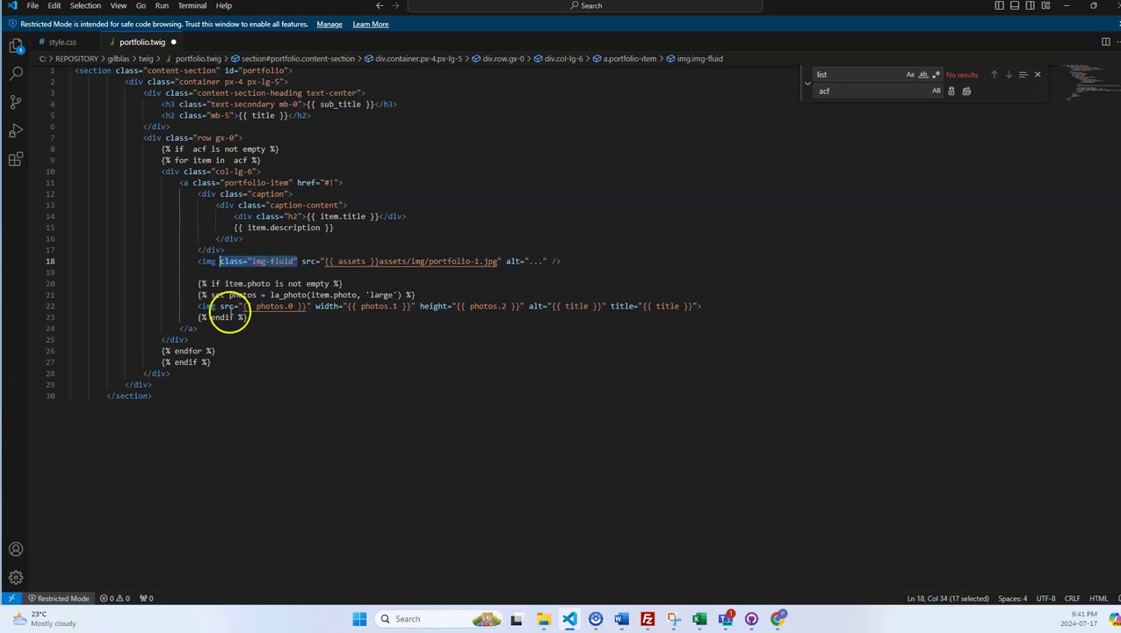
left_click(218, 306)
type("class=\"img-fluid\"")
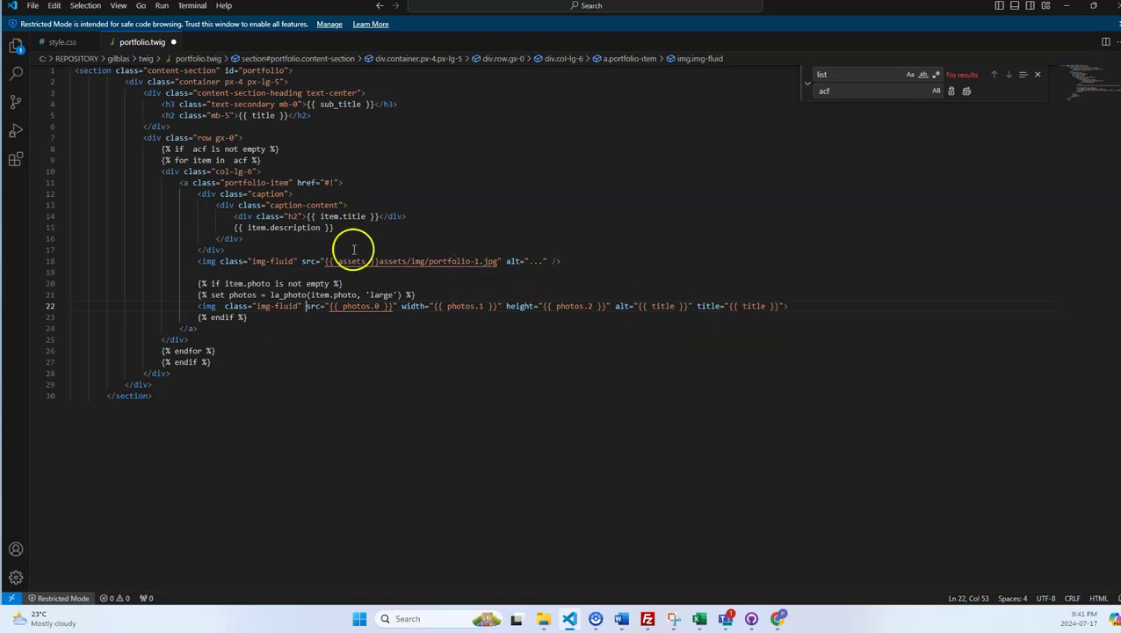
left_click_drag(564, 261, 179, 261)
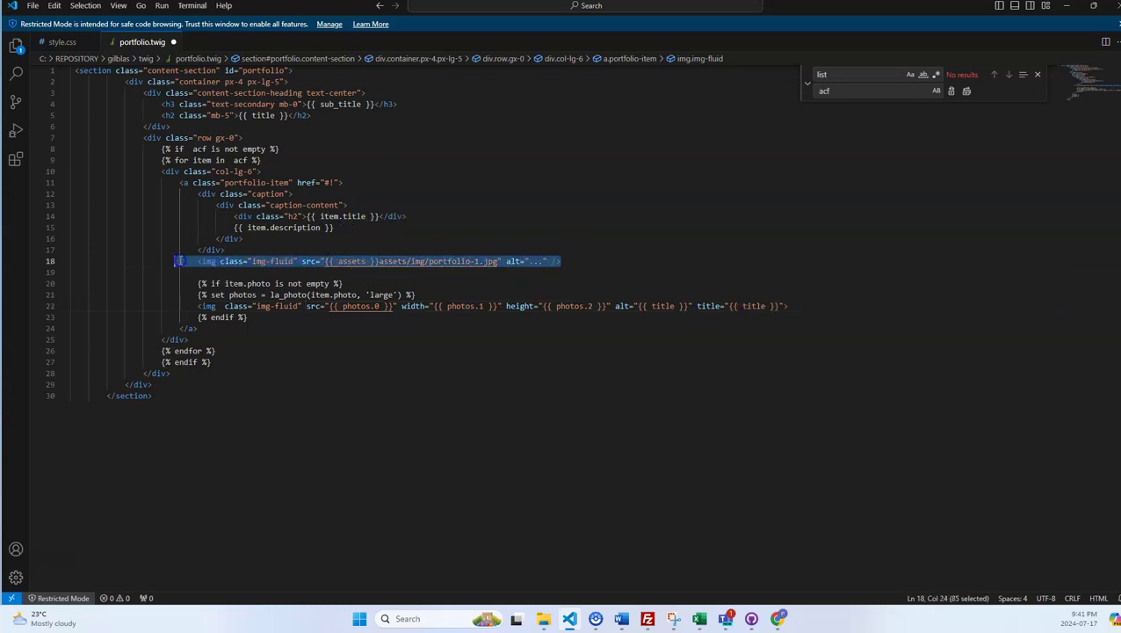
key("ctrl+x")
Set the img tag's alt and title attributes to {{ item.title }}
left_click(379, 216)
left_click_drag(379, 216, 306, 217)
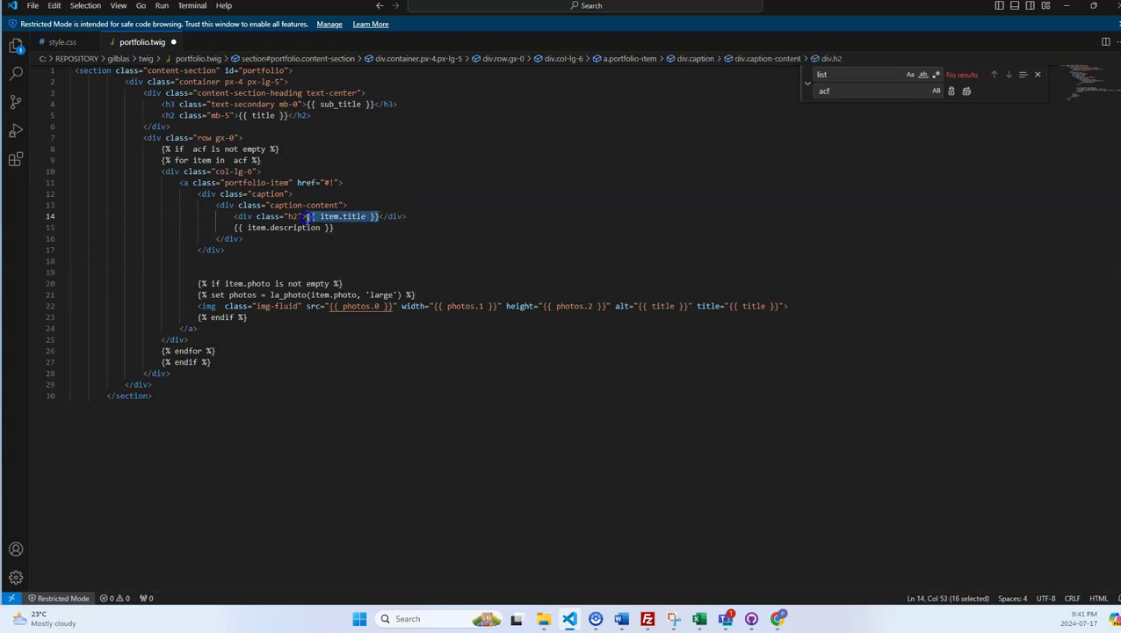
left_click(688, 307)
left_click_drag(688, 306, 629, 307)
key("ctrl+v")
left_click_drag(798, 307, 752, 307)
key("ctrl+v")
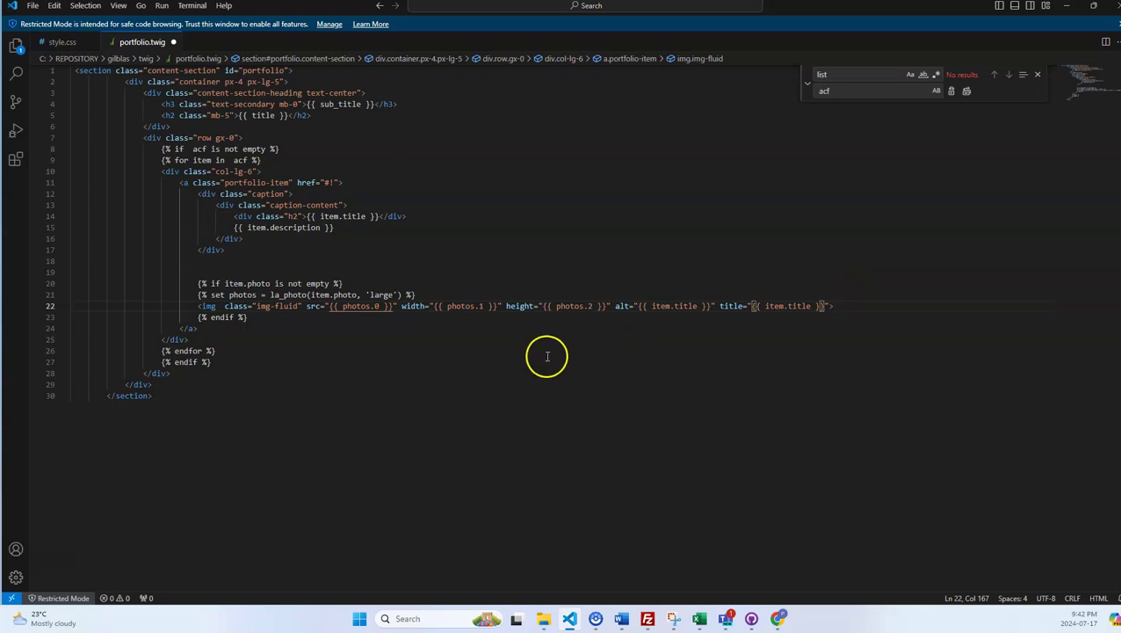
Save all open files, including the edited portfolio.twig
scroll(219, 342, "down", 3)
scroll(195, 307, "up", 3)
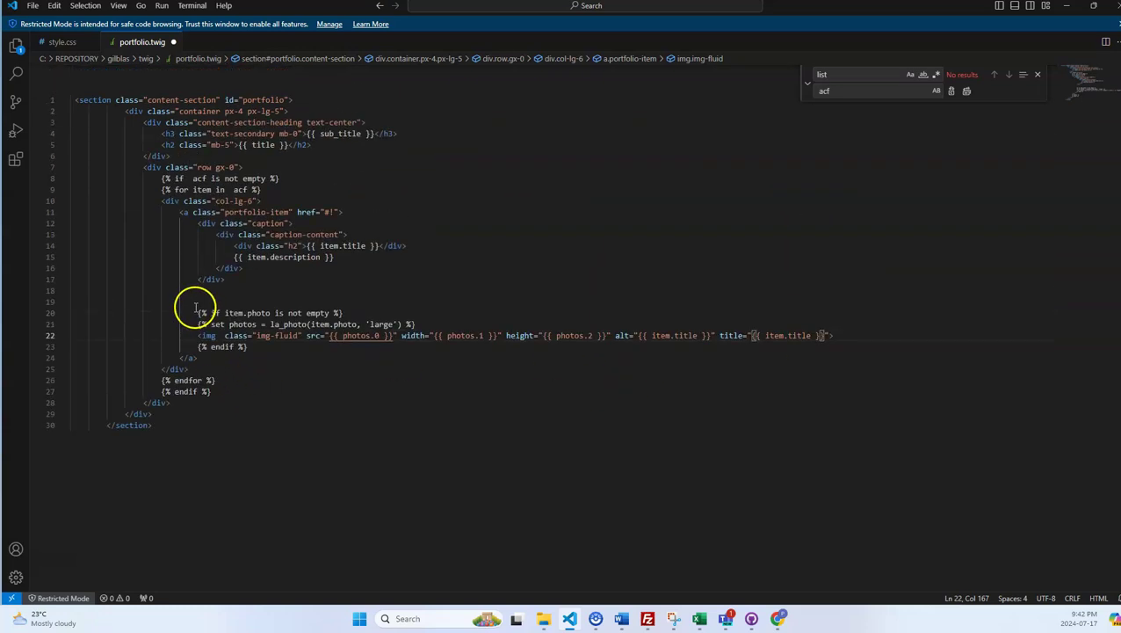
left_click(31, 6)
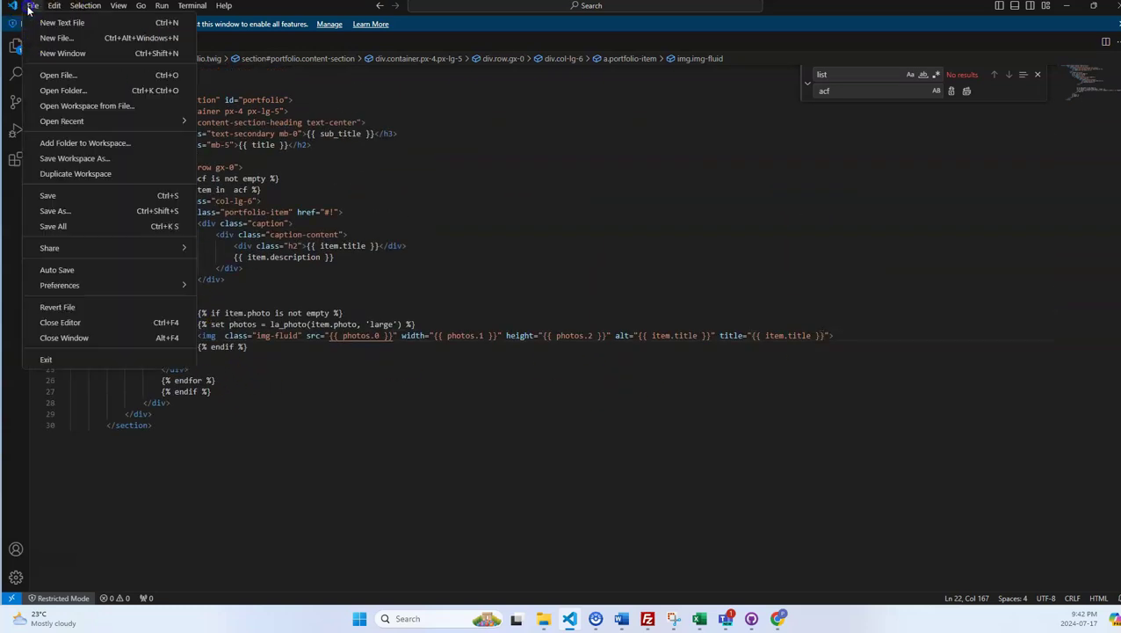
left_click(57, 226)
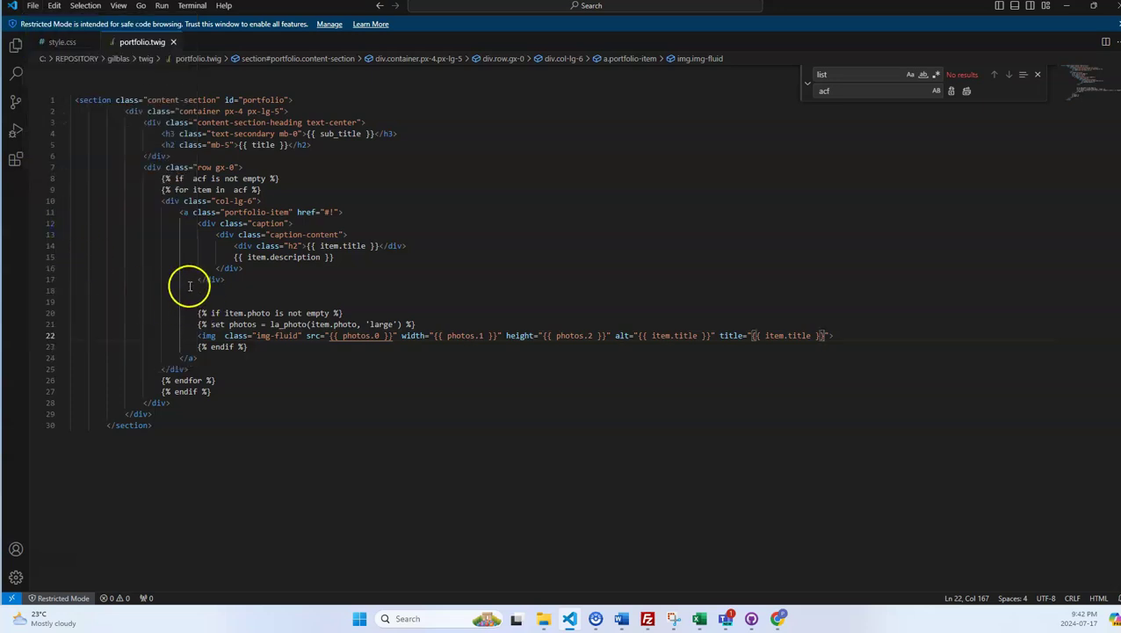
left_click(33, 6)
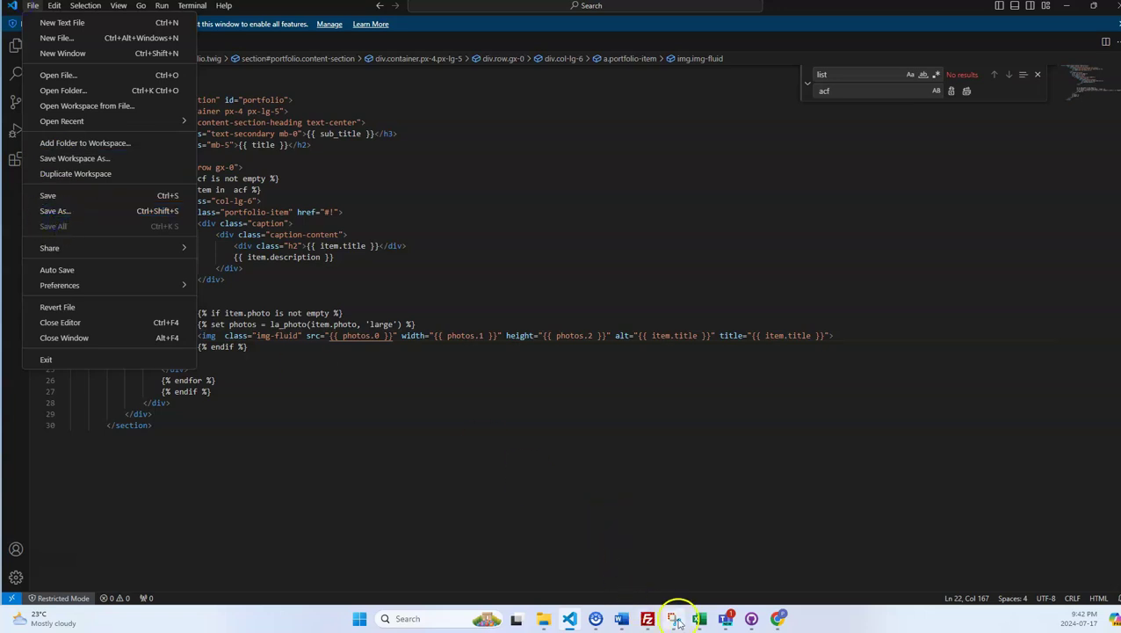
Switch to FileZilla, refresh the listings, open the local and remote twig folders of gilblas, and upload portfolio.twig to the server
left_click(651, 619)
left_click(109, 29)
left_click(109, 29)
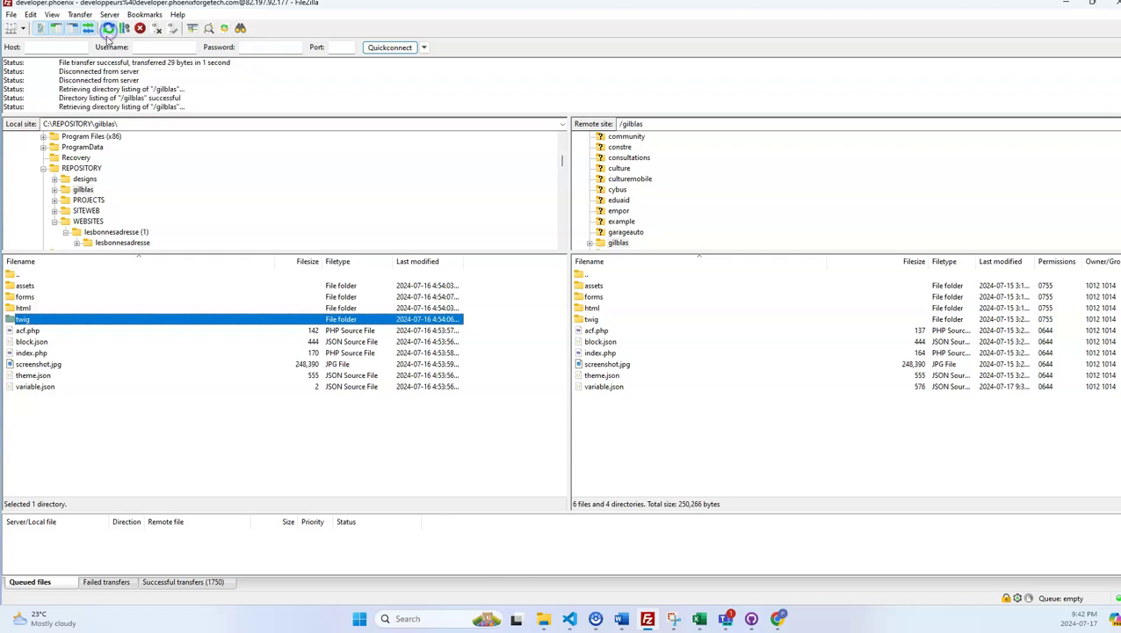
double_click(9, 322)
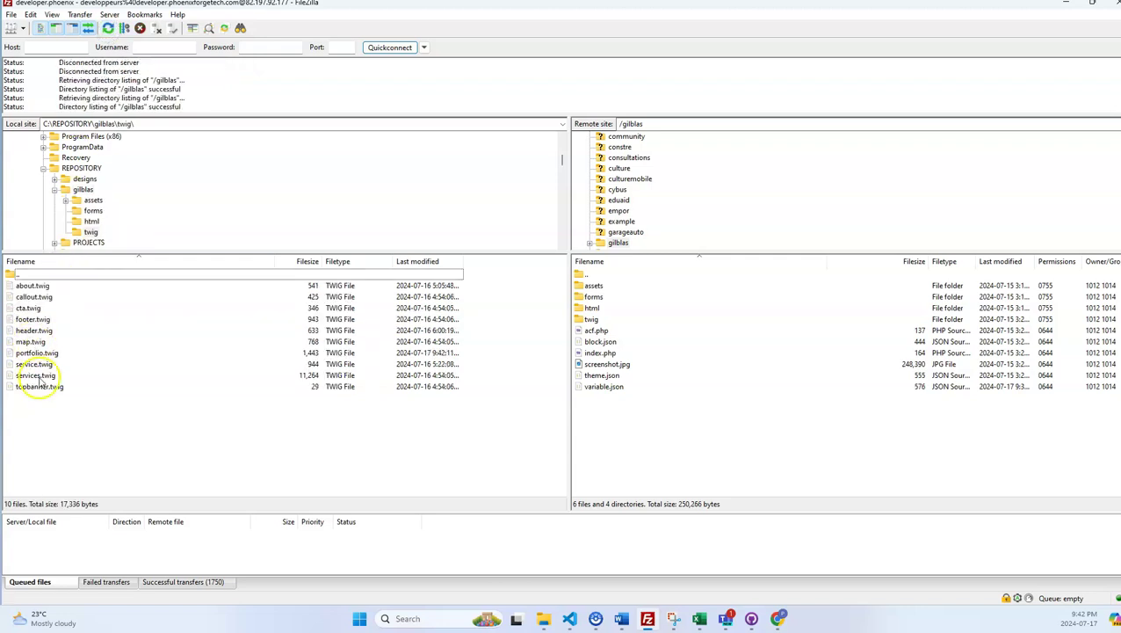
double_click(579, 320)
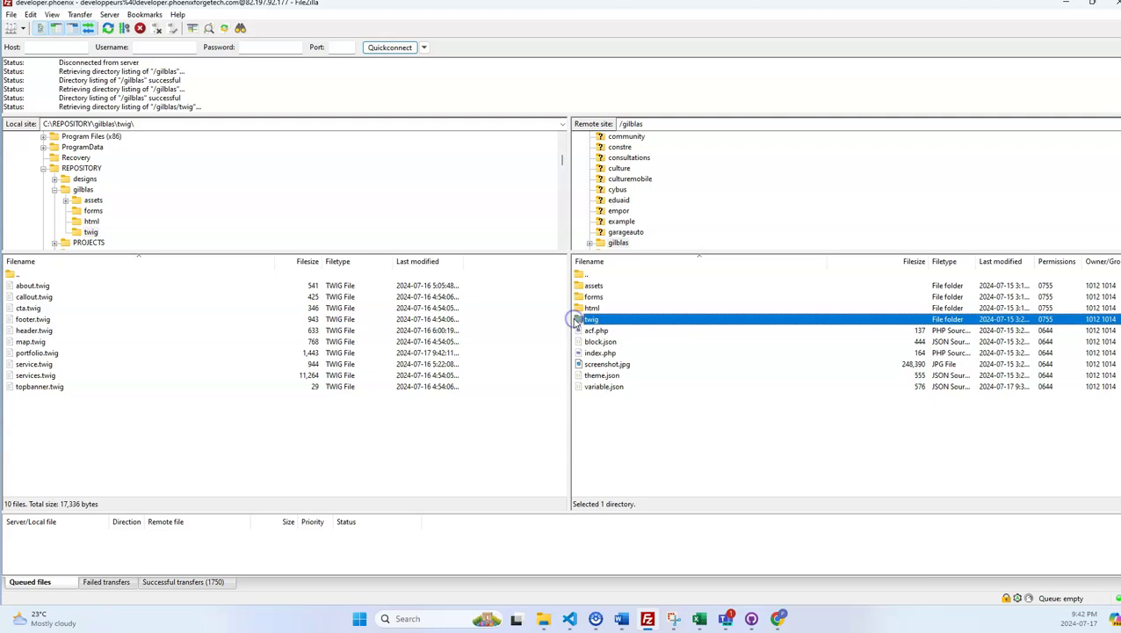
left_click_drag(26, 355, 694, 358)
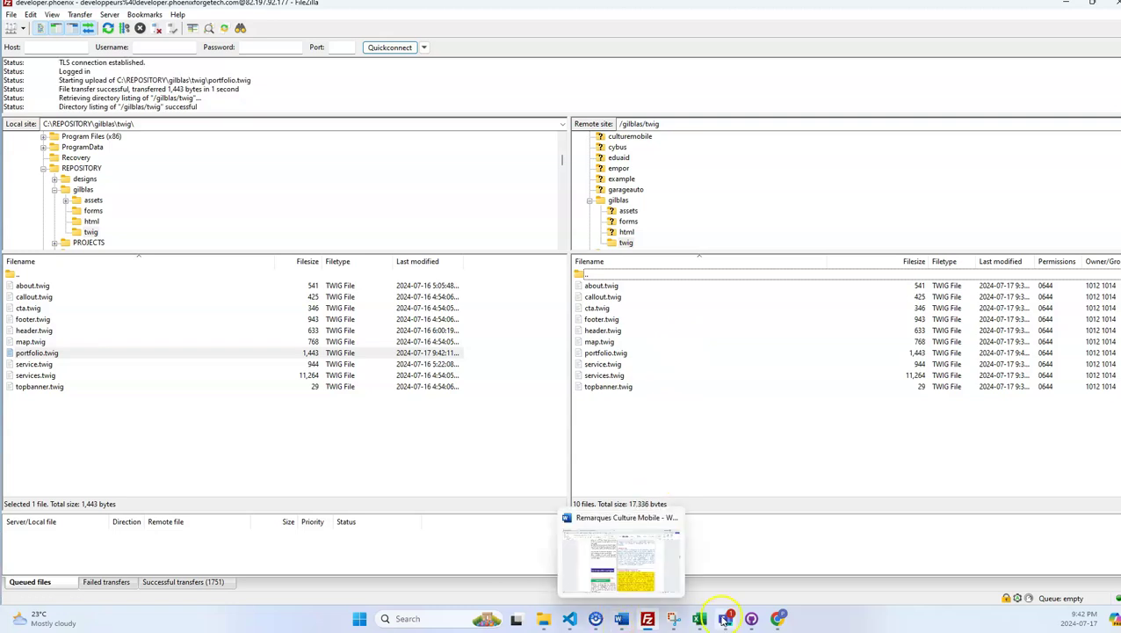
mouse_move(725, 620)
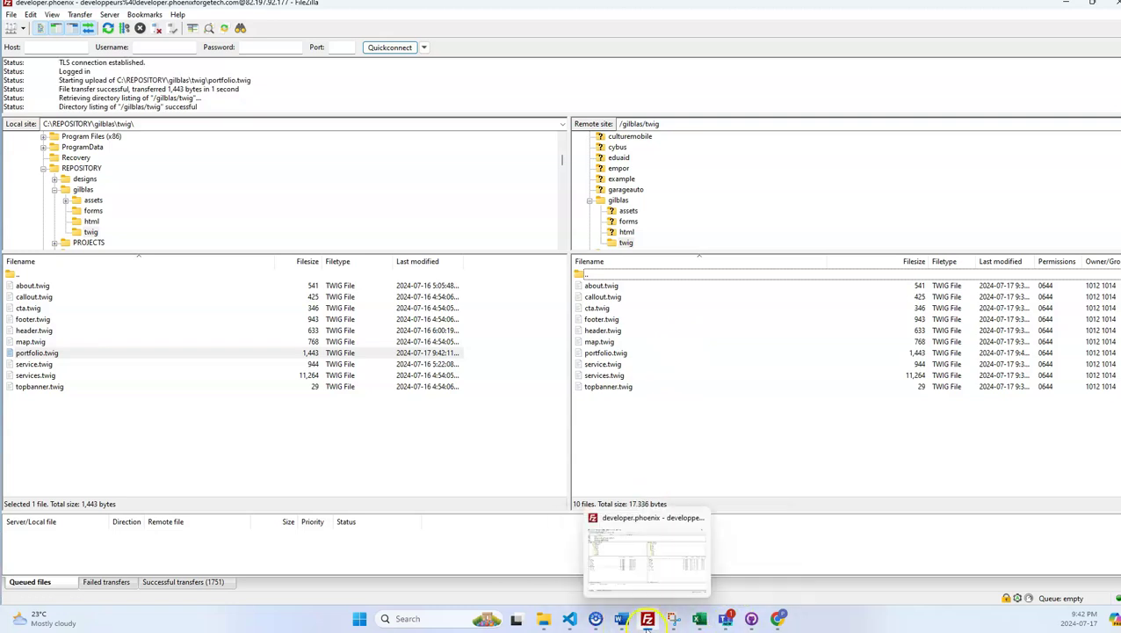
left_click(649, 620)
left_click(648, 620)
left_click(649, 620)
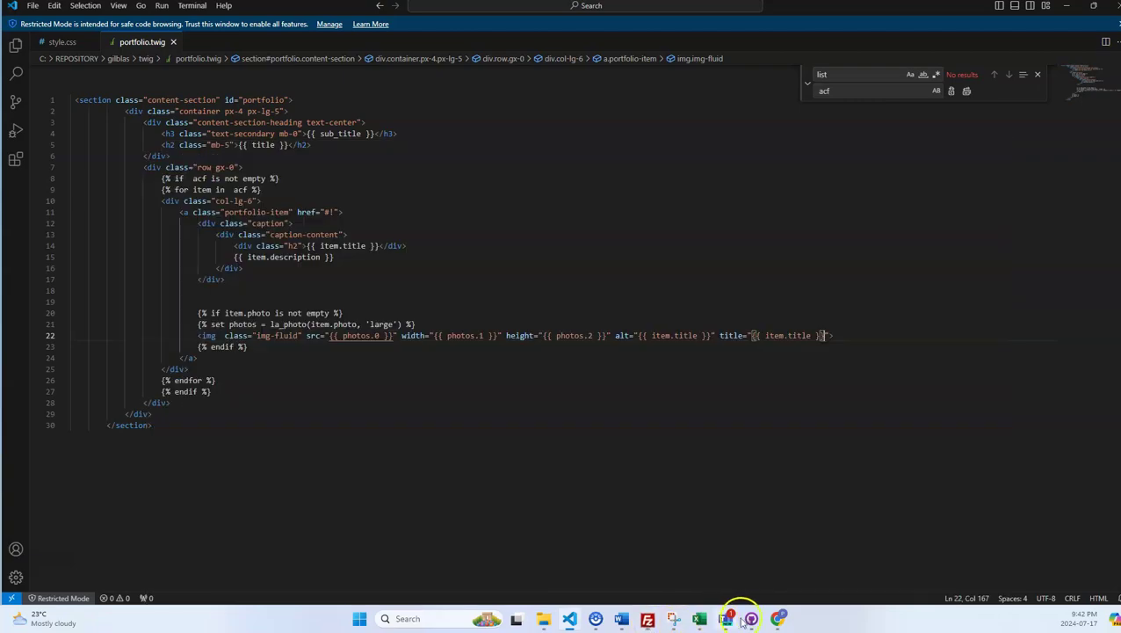
Switch to Chrome, open the Gilblas design from the Phoenix list of websites, and reload its page
left_click(777, 619)
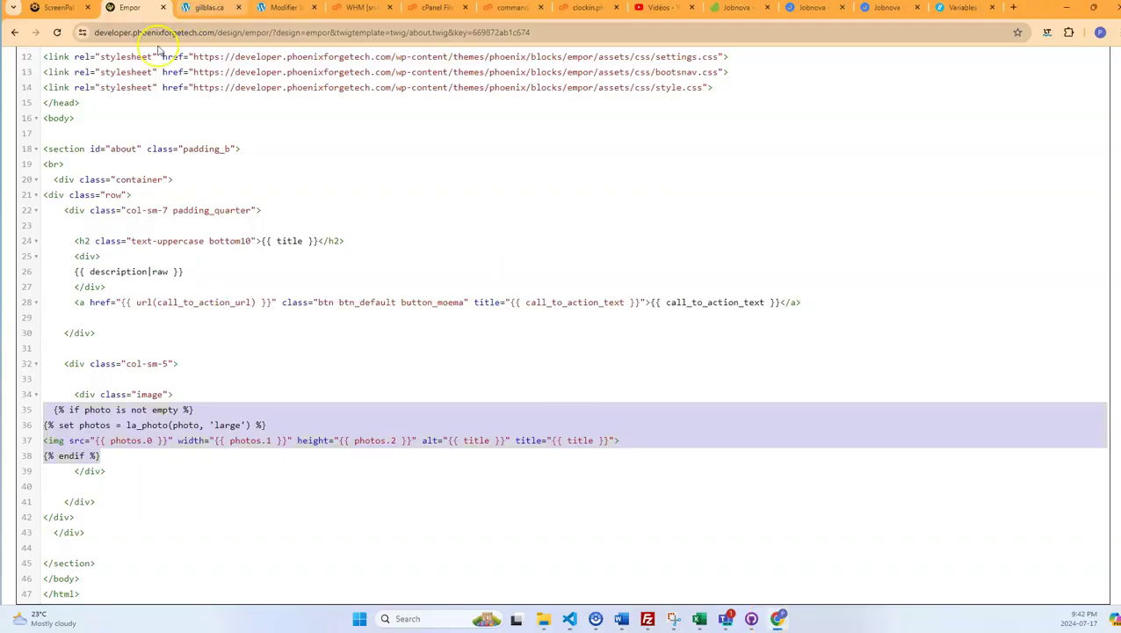
scroll(305, 163, "up", 3)
left_click(56, 97)
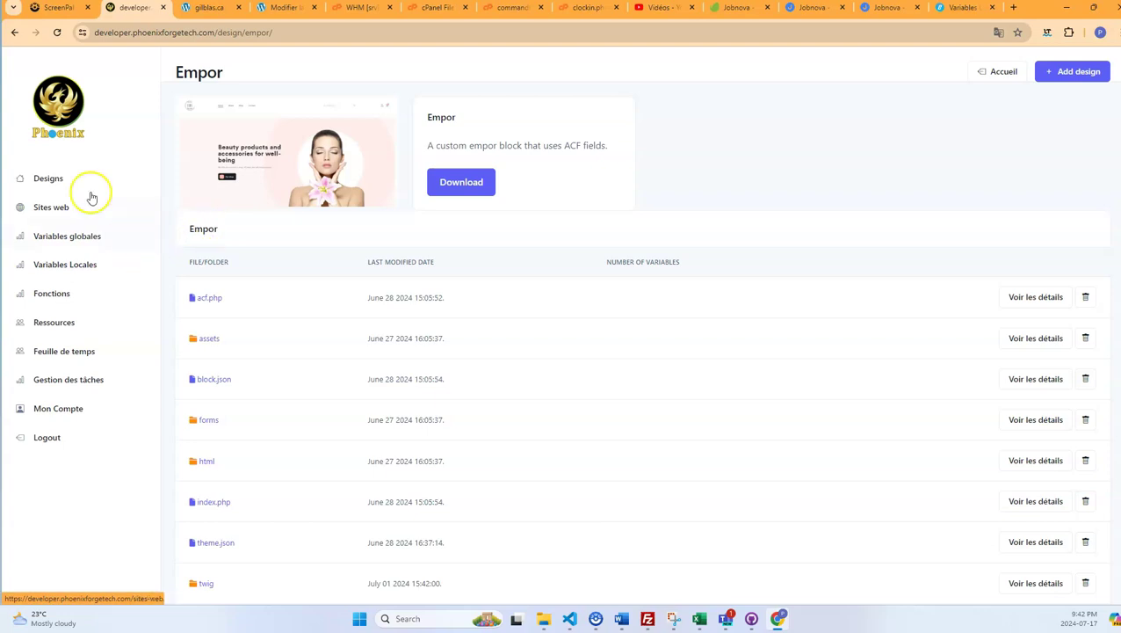
left_click(58, 208)
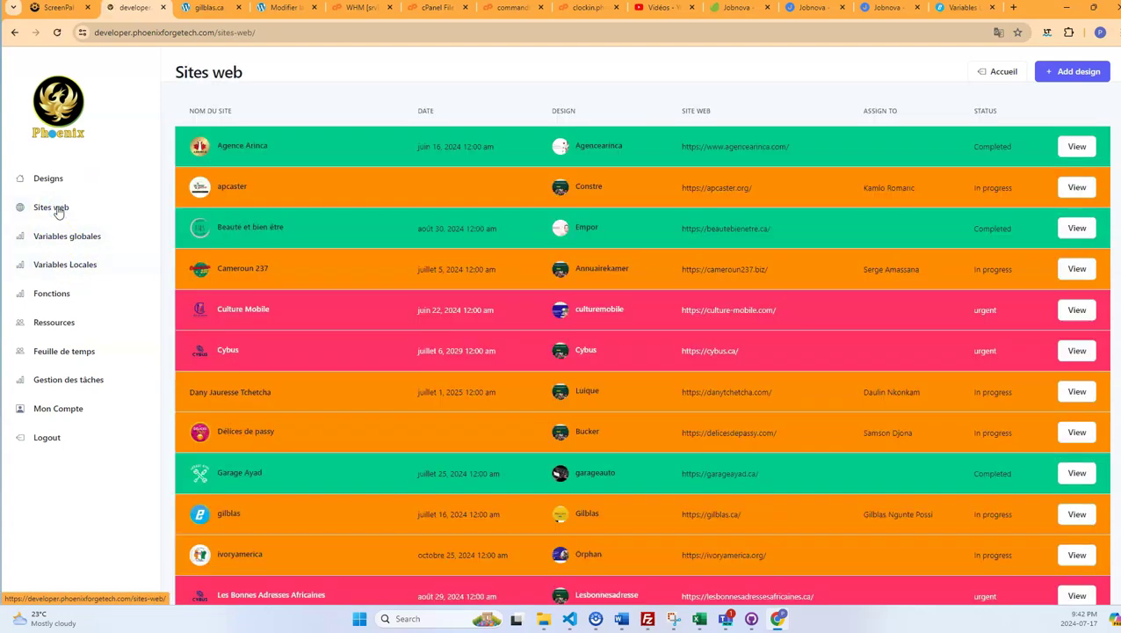
scroll(370, 260, "down", 5)
scroll(508, 257, "up", 2)
scroll(511, 259, "down", 1)
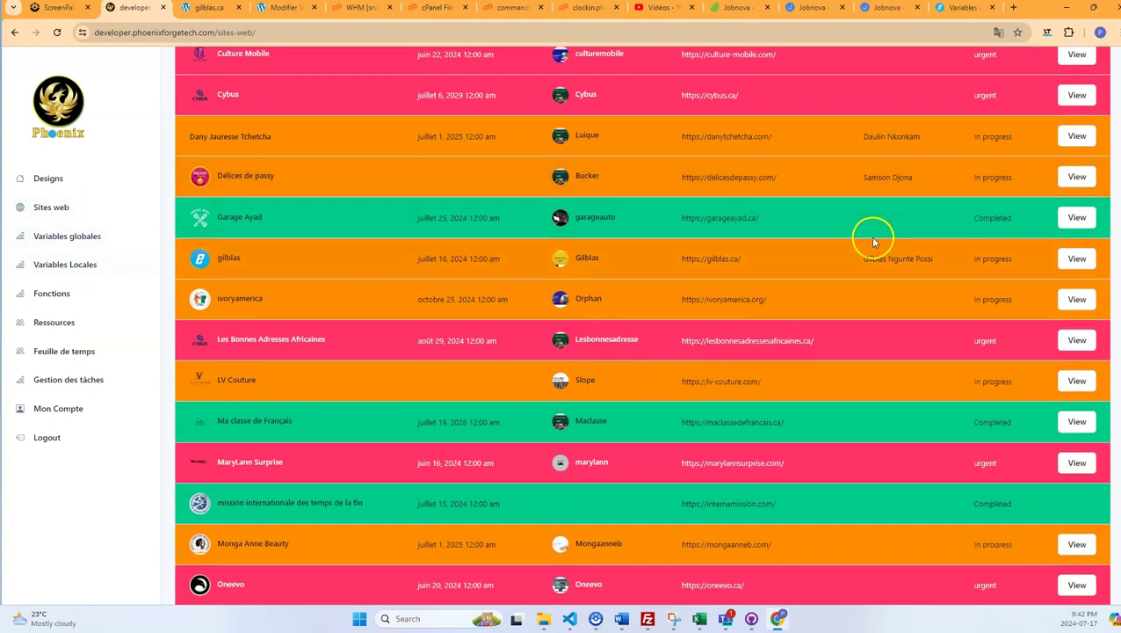
left_click(587, 260)
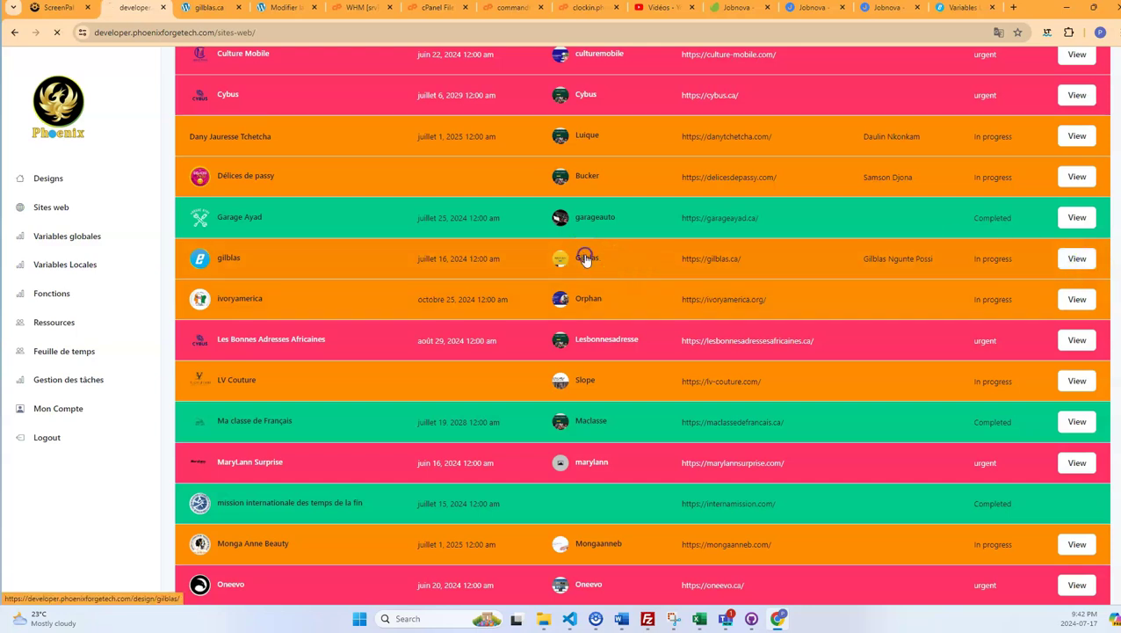
left_click(57, 32)
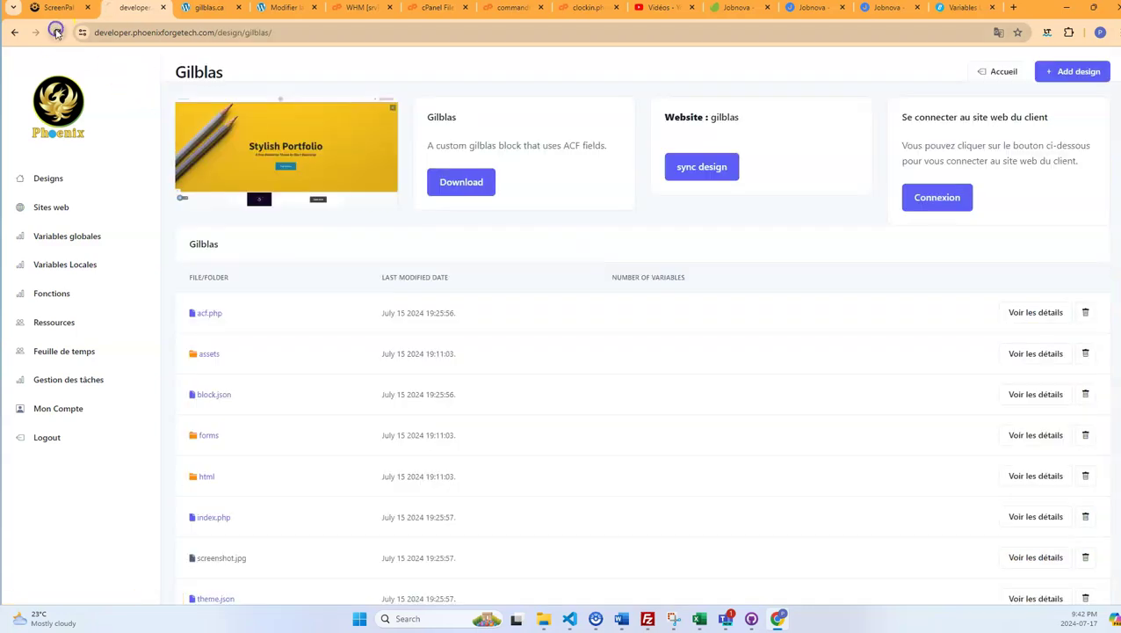
Sync the Gilblas design to the customer website gilblas.ca and close the sync dialog
left_click(713, 170)
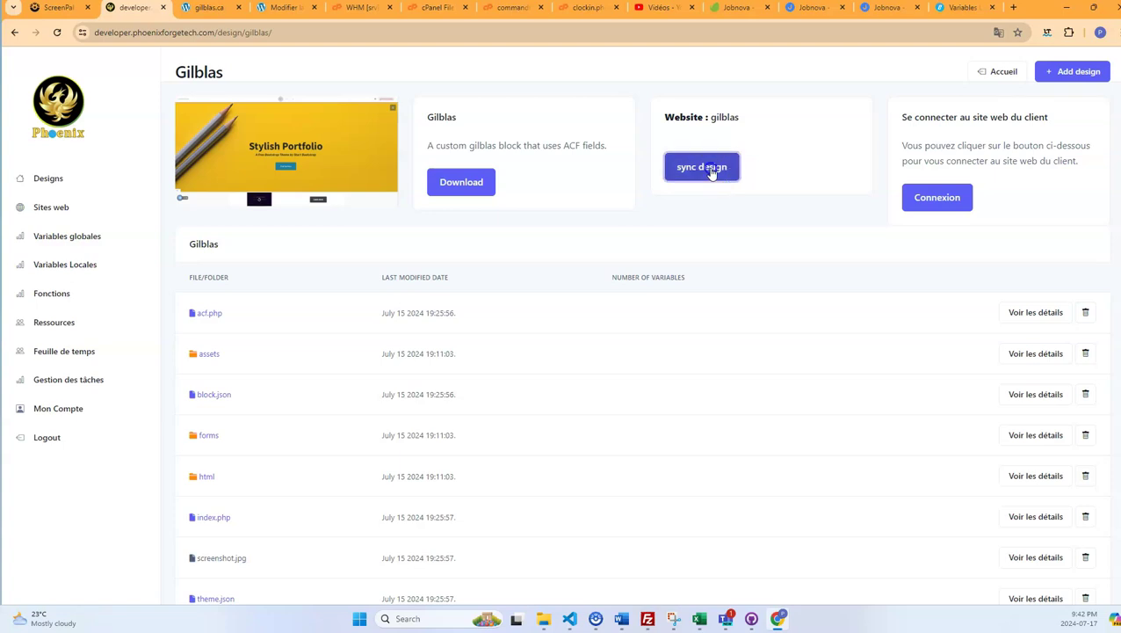
left_click(501, 225)
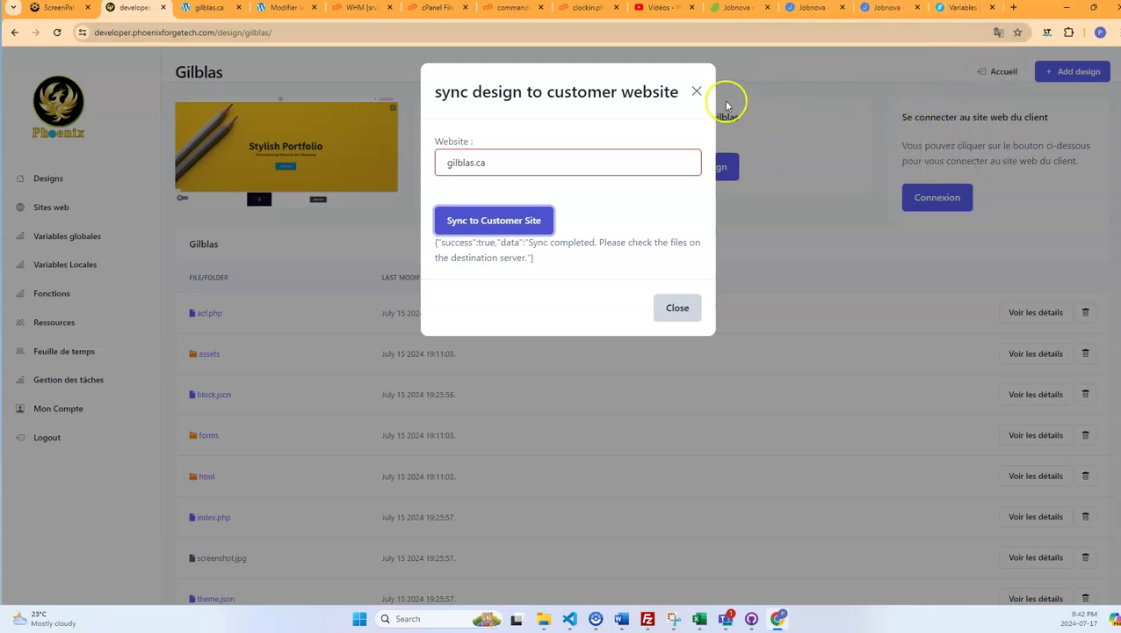
left_click(697, 91)
Connect to the customer's WordPress site and bring up the portfolio section of the page "Bienvenue sur mon portfolio" for editing
left_click(928, 199)
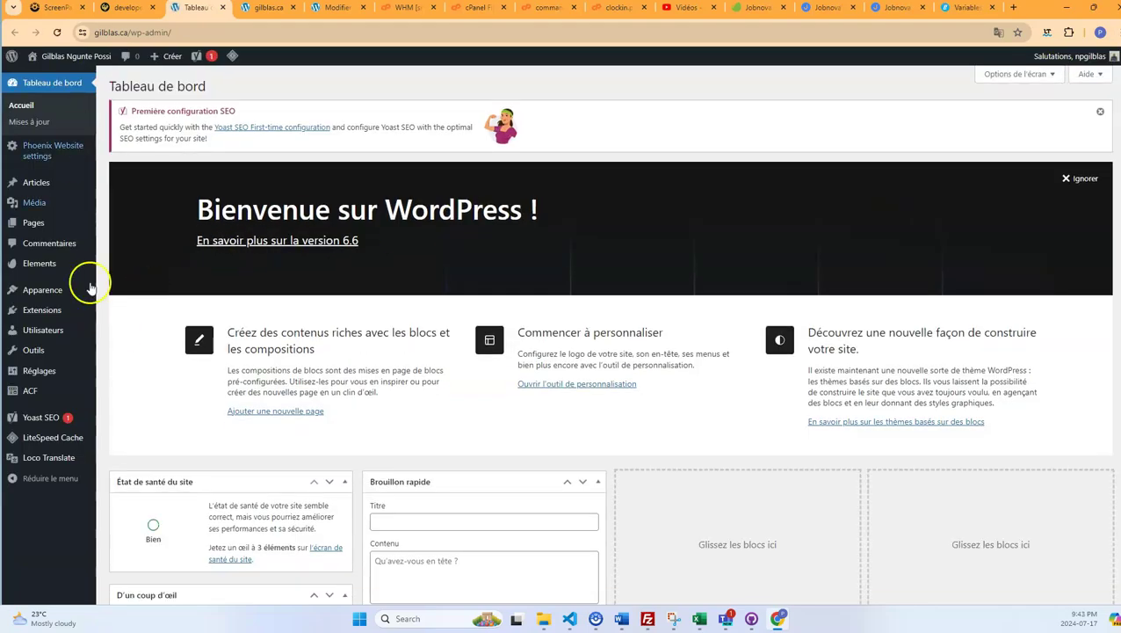
mouse_move(62, 56)
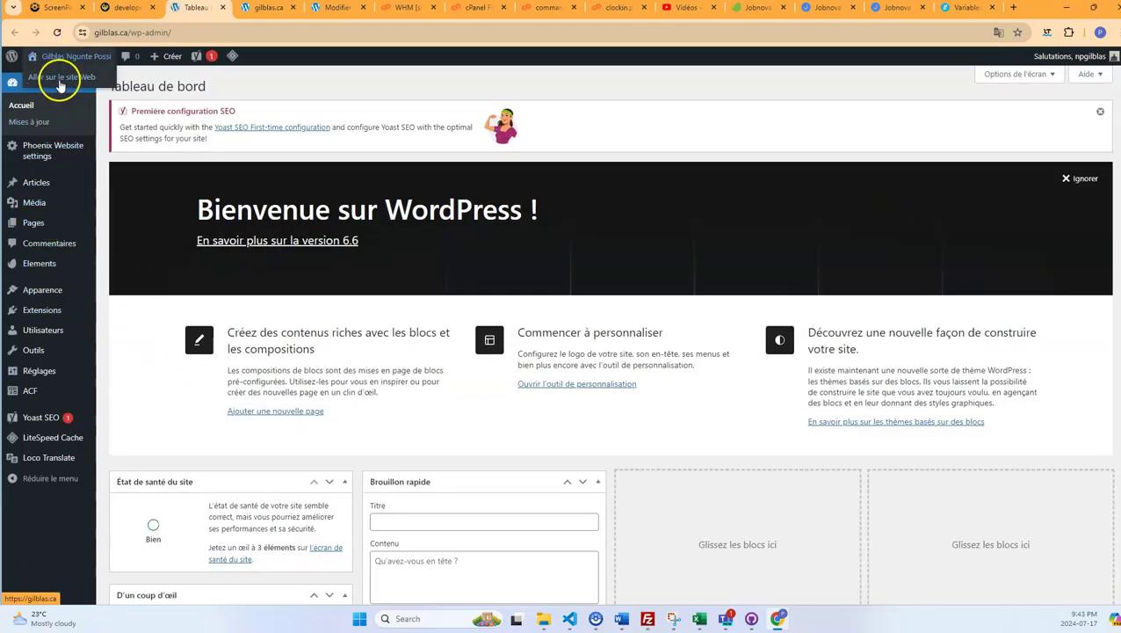
mouse_move(37, 232)
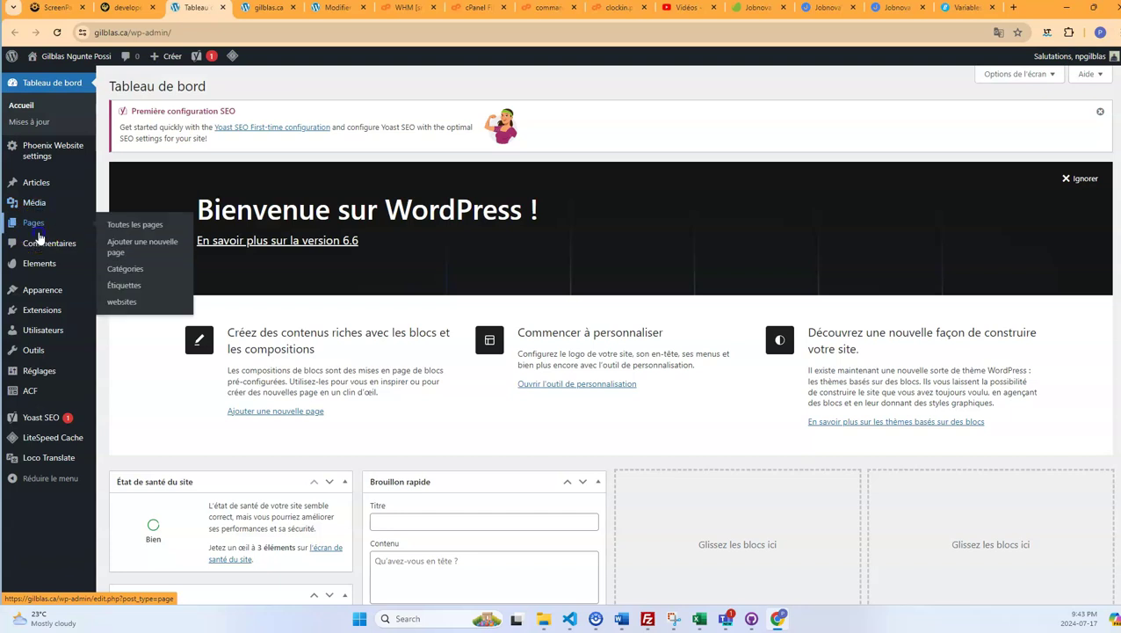
scroll(188, 255, "down", 2)
scroll(167, 242, "up", 2)
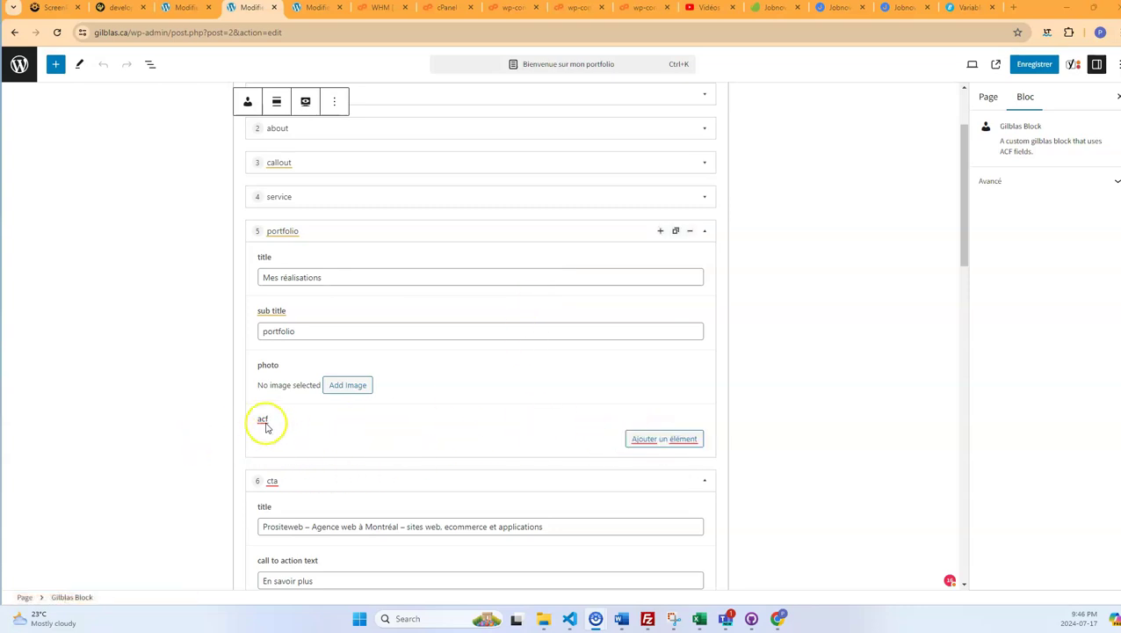
Add a first acf item to the portfolio section and upload the BEAUTE-BIEN-ETRE image from Downloads as its photo
left_click(669, 439)
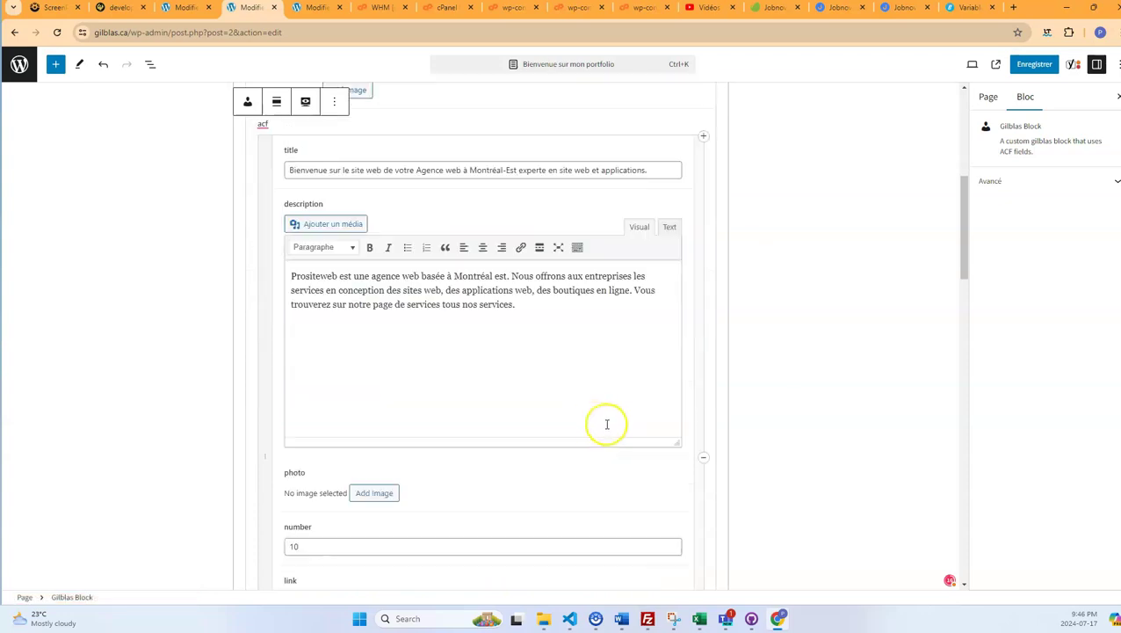
left_click(378, 439)
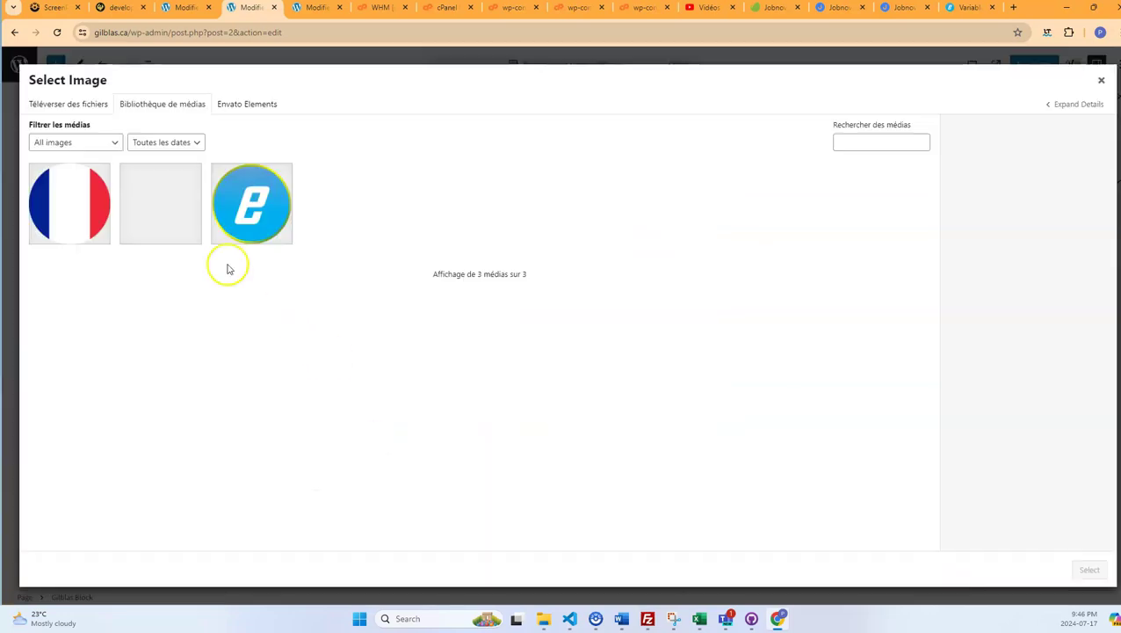
left_click(70, 105)
left_click(586, 316)
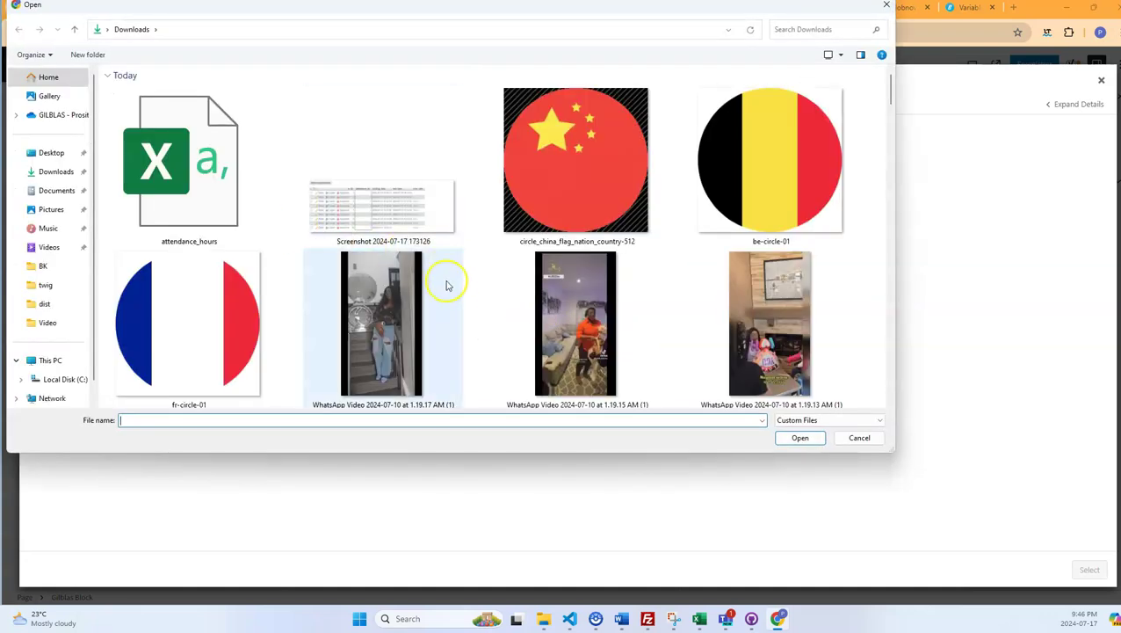
scroll(619, 321, "down", 5)
double_click(585, 209)
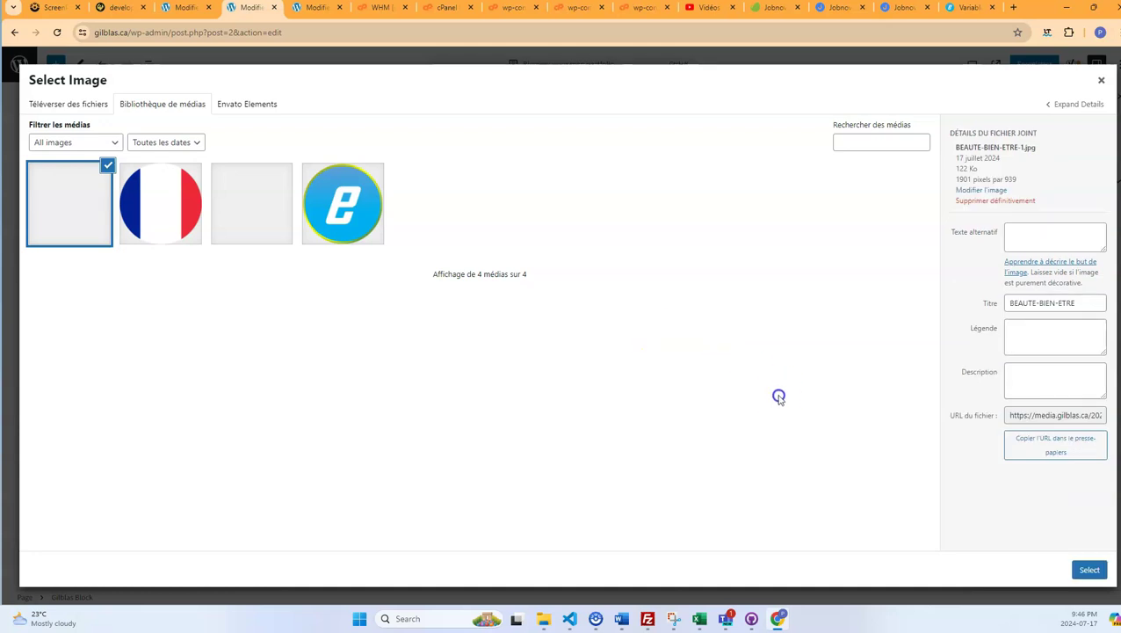
left_click(1090, 570)
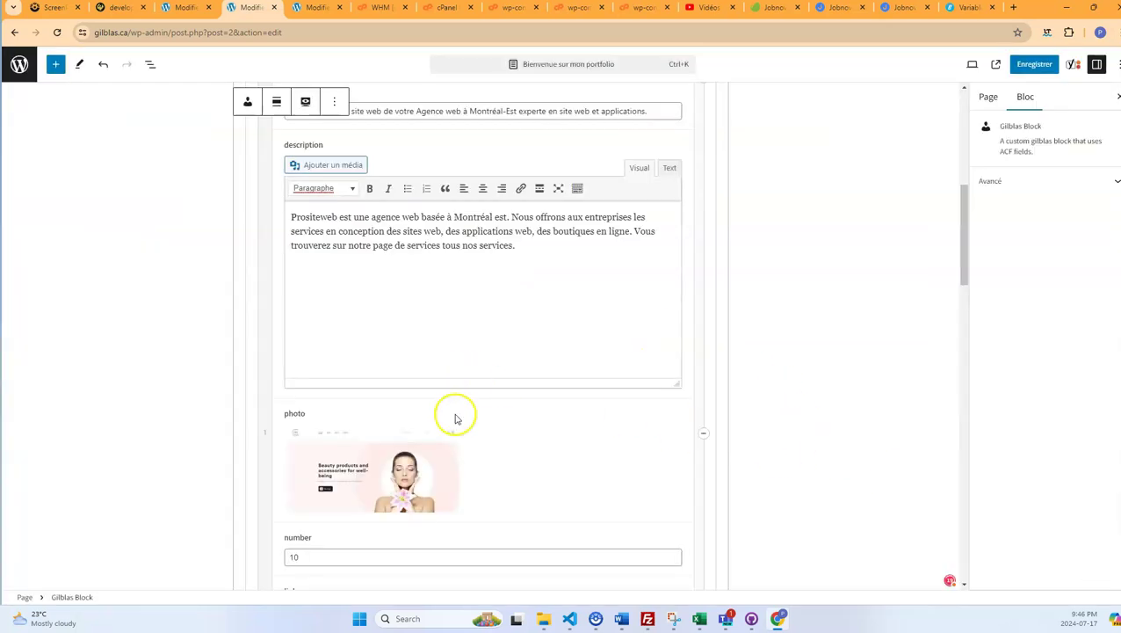
Add a second acf item to the portfolio section and upload the delice-passy-scaled image from Downloads as its photo
scroll(454, 409, "down", 4)
left_click(670, 450)
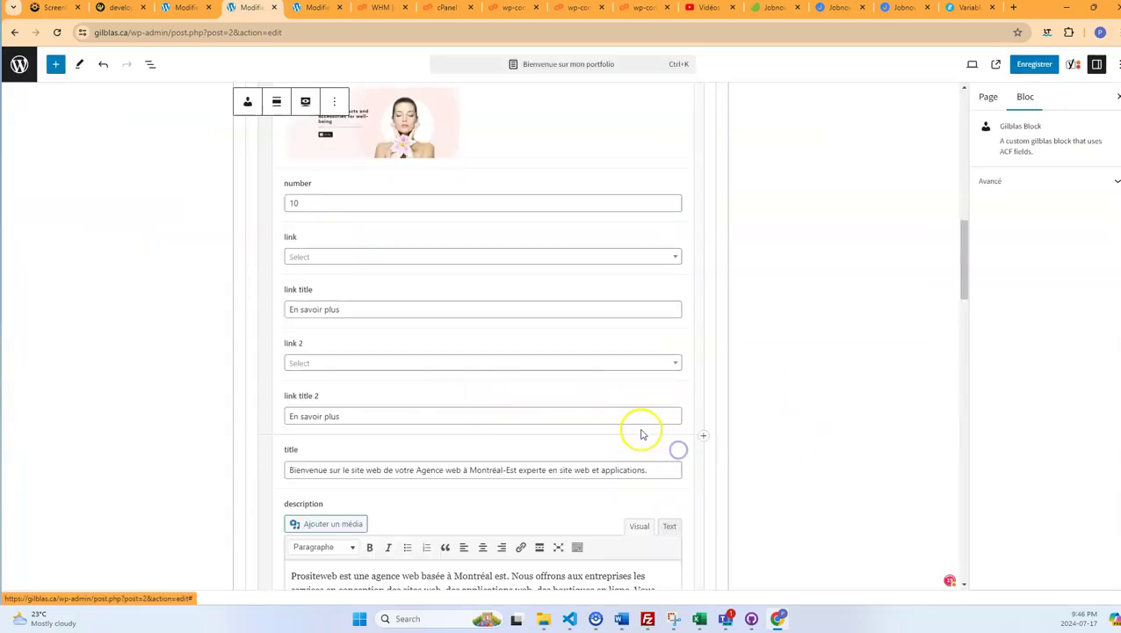
scroll(605, 419, "down", 5)
scroll(440, 180, "up", 1)
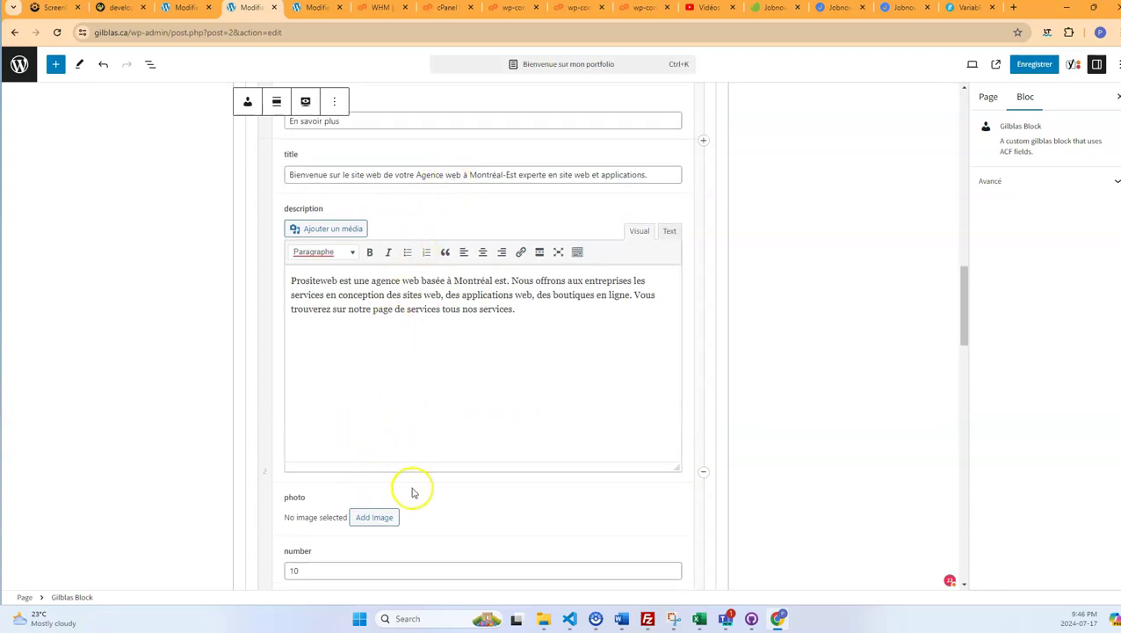
left_click(370, 519)
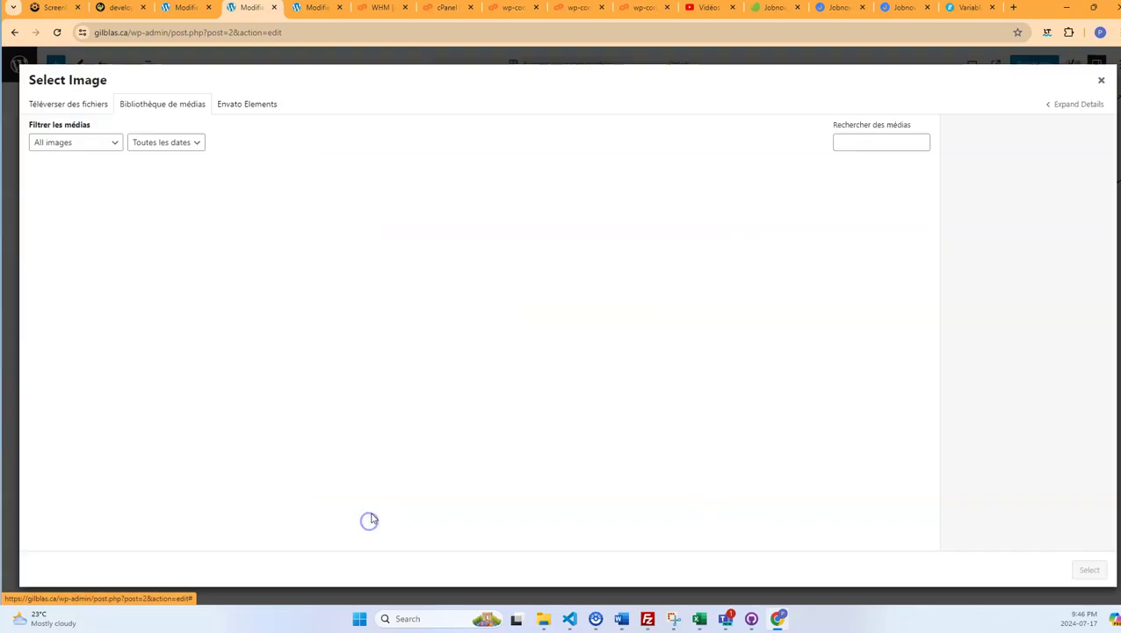
left_click(73, 108)
left_click(560, 311)
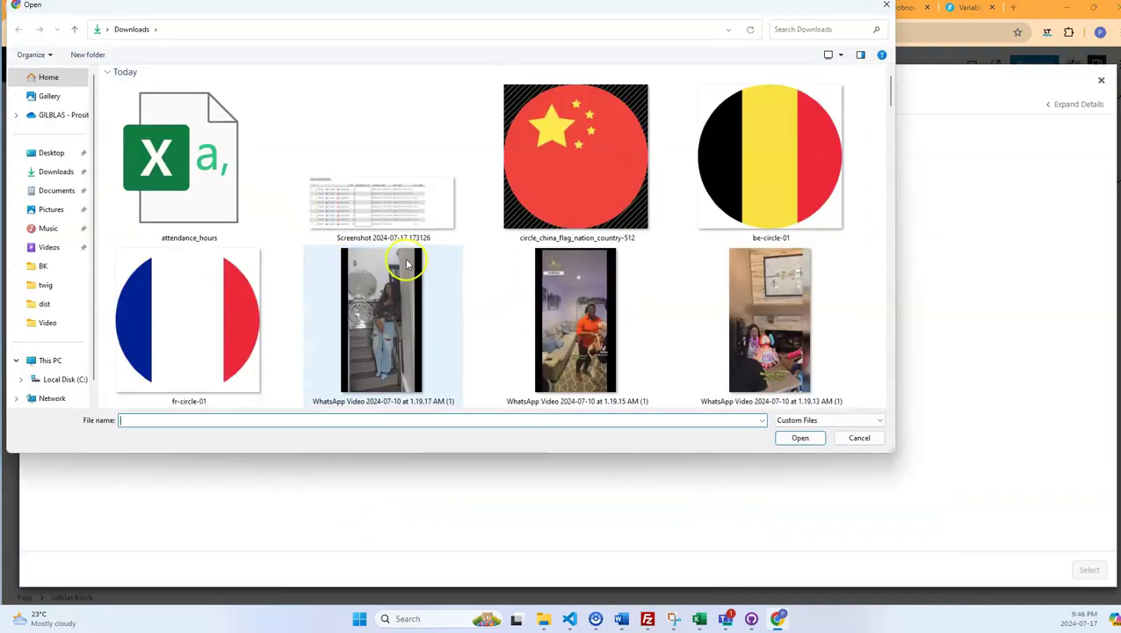
scroll(411, 264, "down", 10)
scroll(421, 268, "up", 2)
scroll(421, 268, "down", 2)
double_click(569, 341)
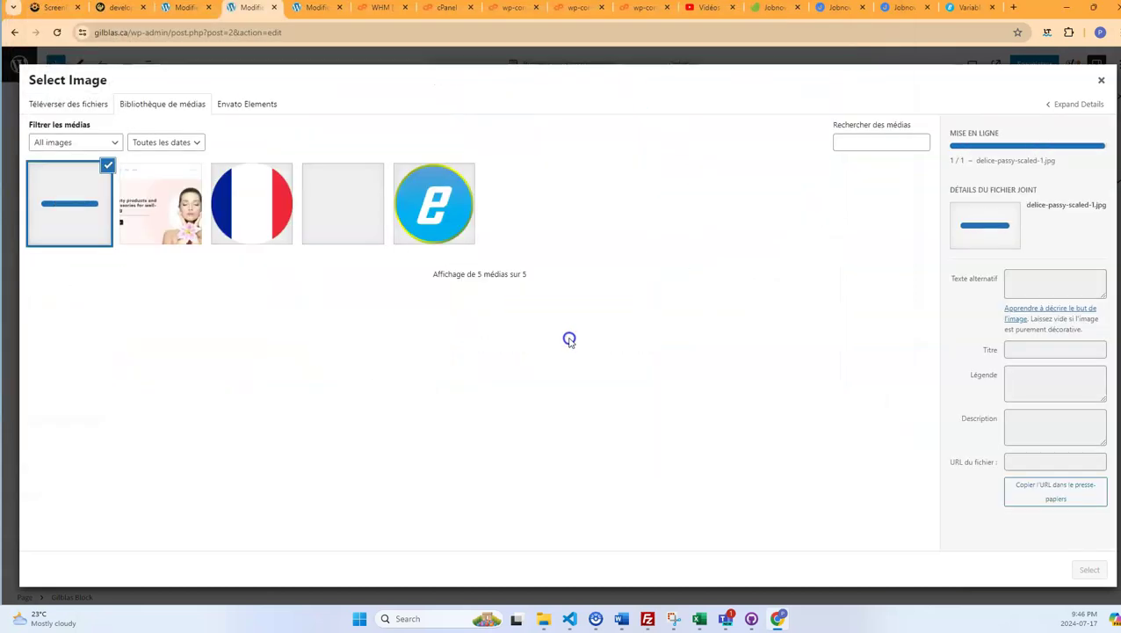
left_click(1086, 567)
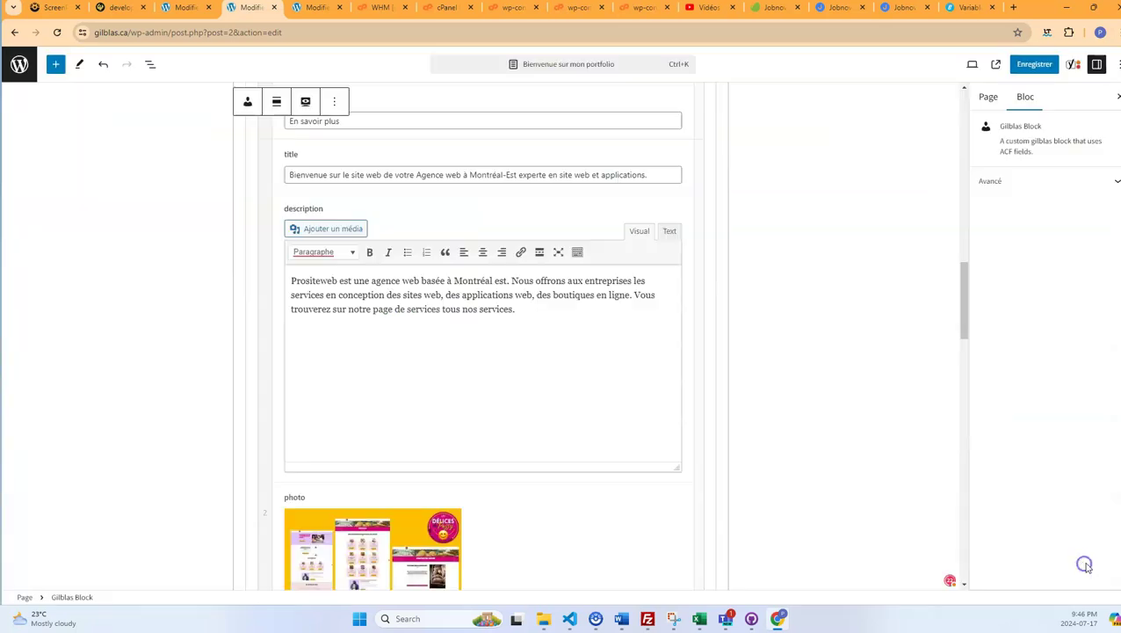
Add a third acf item to the portfolio section and set its photo to fr-circle-01.png from the media library
scroll(751, 295, "down", 6)
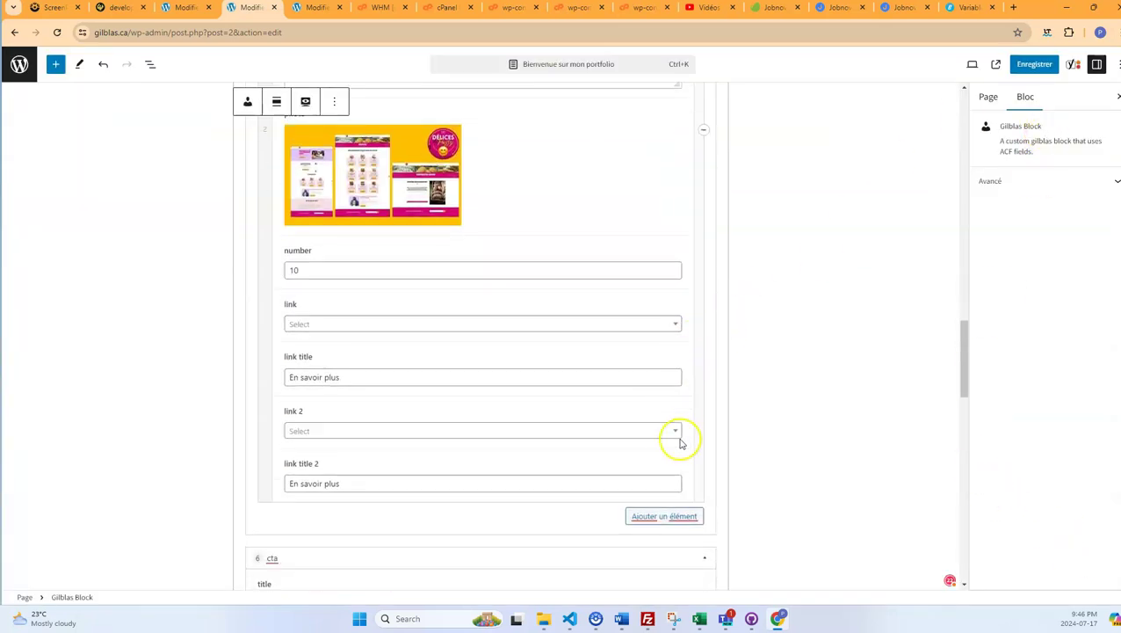
left_click(657, 368)
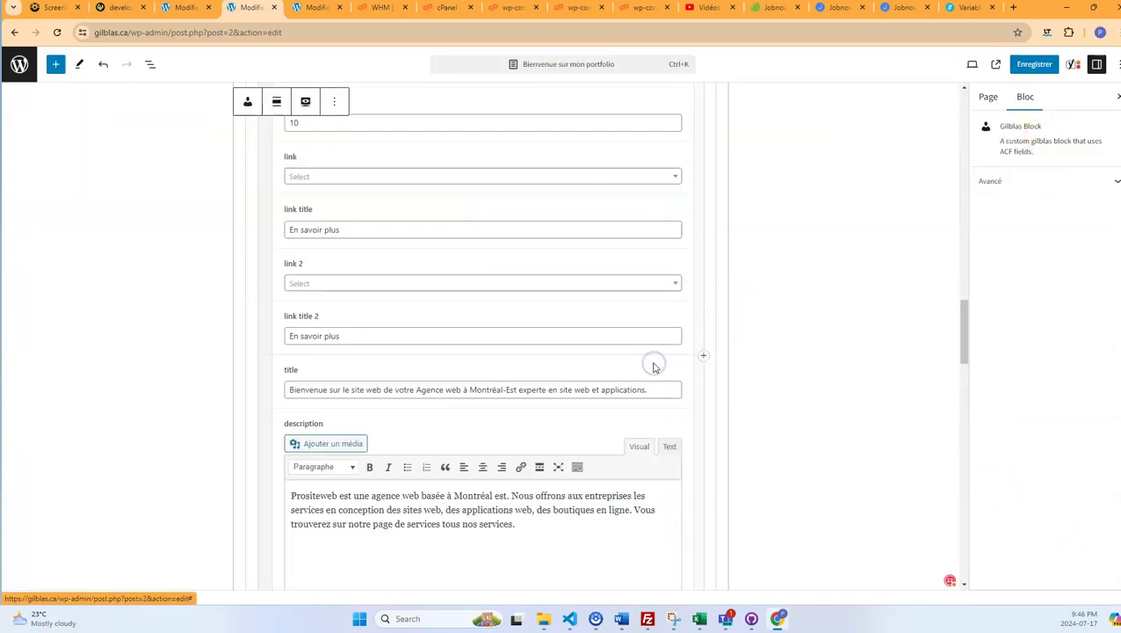
scroll(449, 427, "up", 4)
left_click(377, 378)
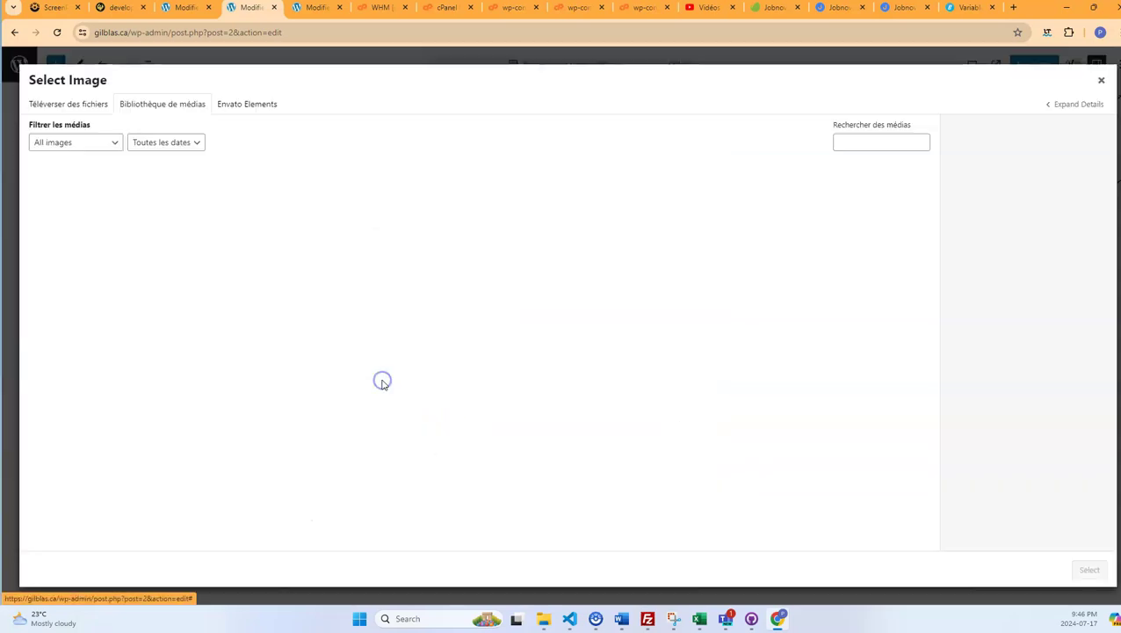
left_click(241, 219)
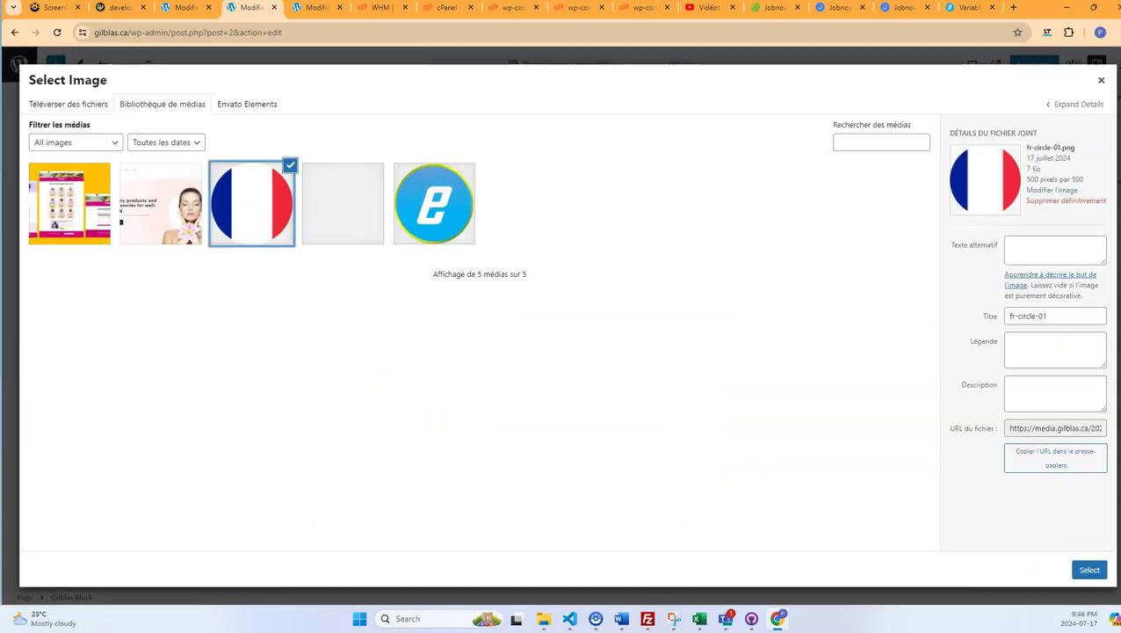
left_click(1088, 571)
Save the page and open it on the live website
left_click(1037, 65)
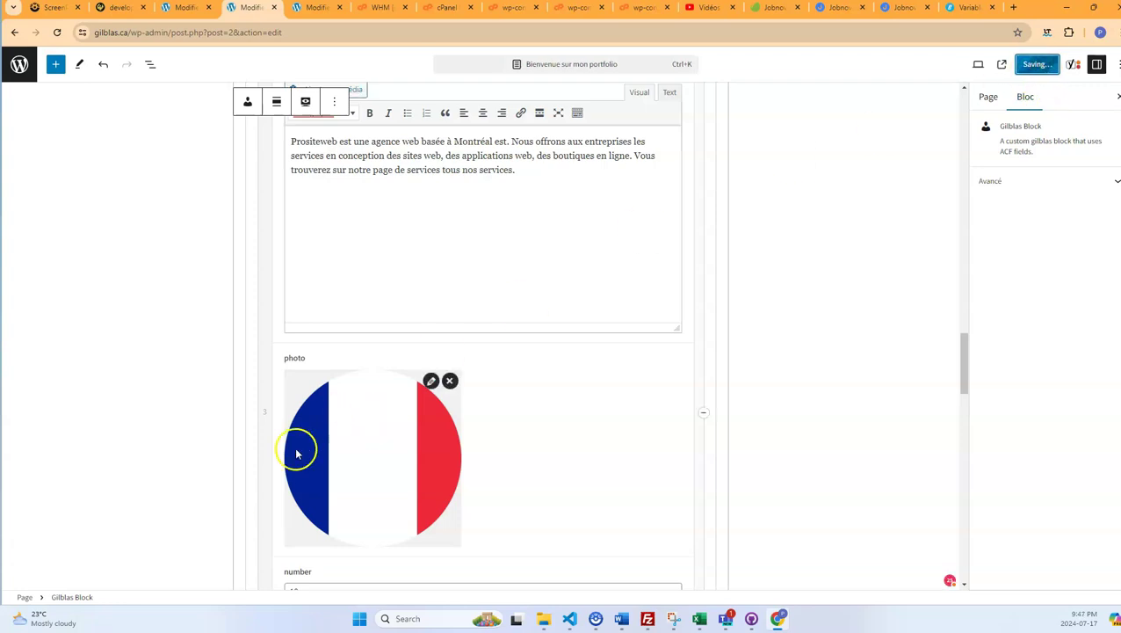
left_click(128, 578)
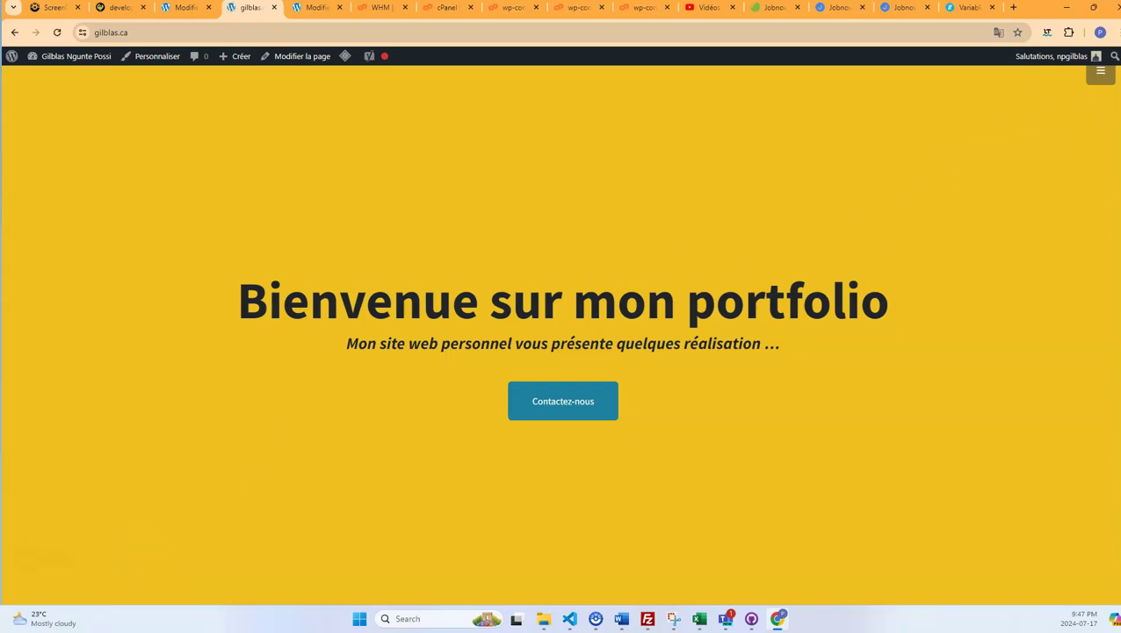
Review the portfolio items on the live page, switch to VS Code, and apply the raw filter to item.description in portfolio.twig, saving the file
scroll(1061, 404, "down", 10)
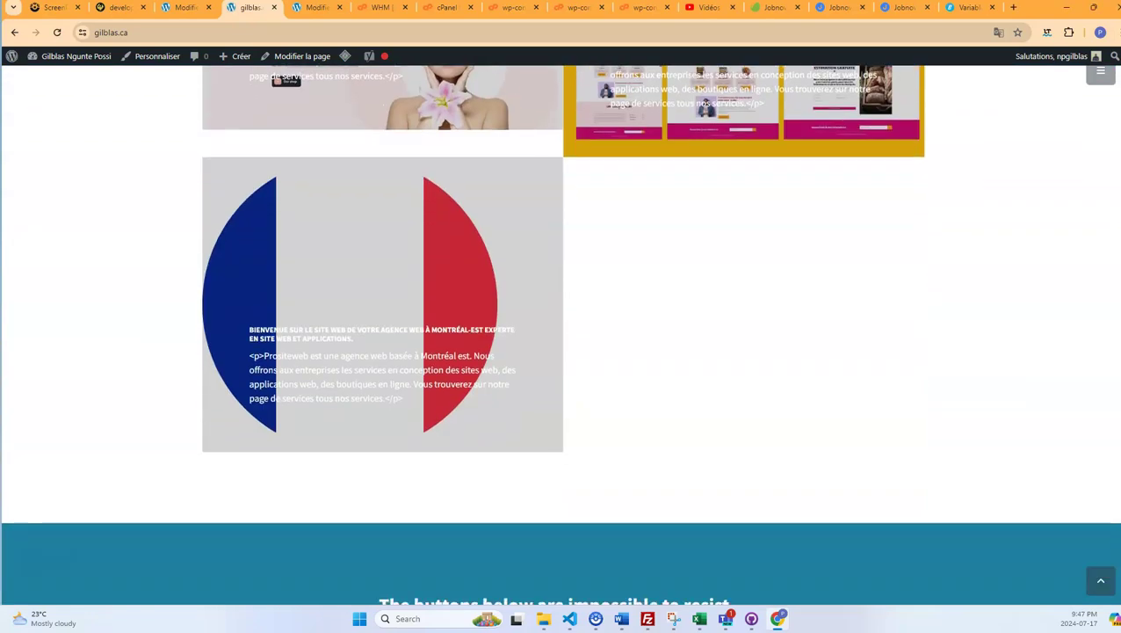
scroll(1062, 403, "up", 4)
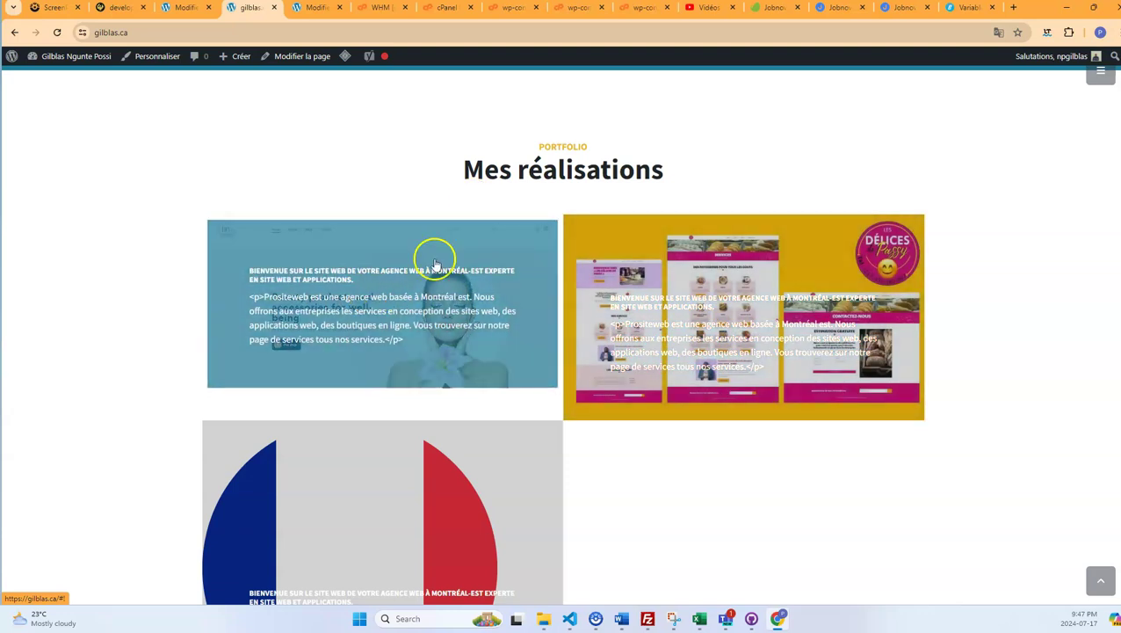
scroll(404, 468, "down", 3)
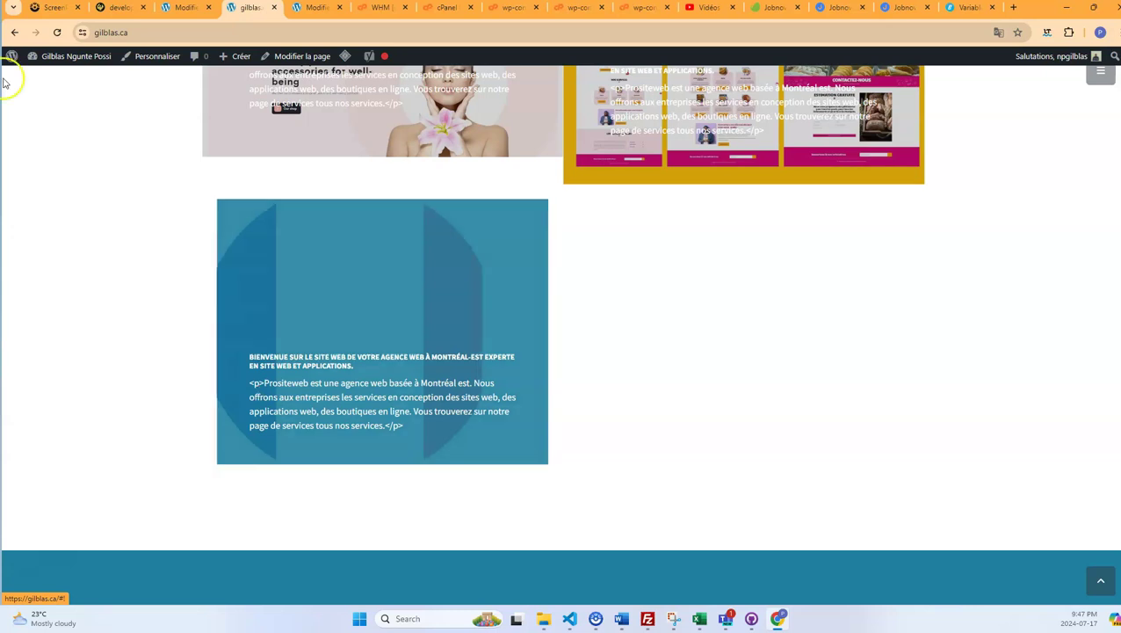
left_click(568, 620)
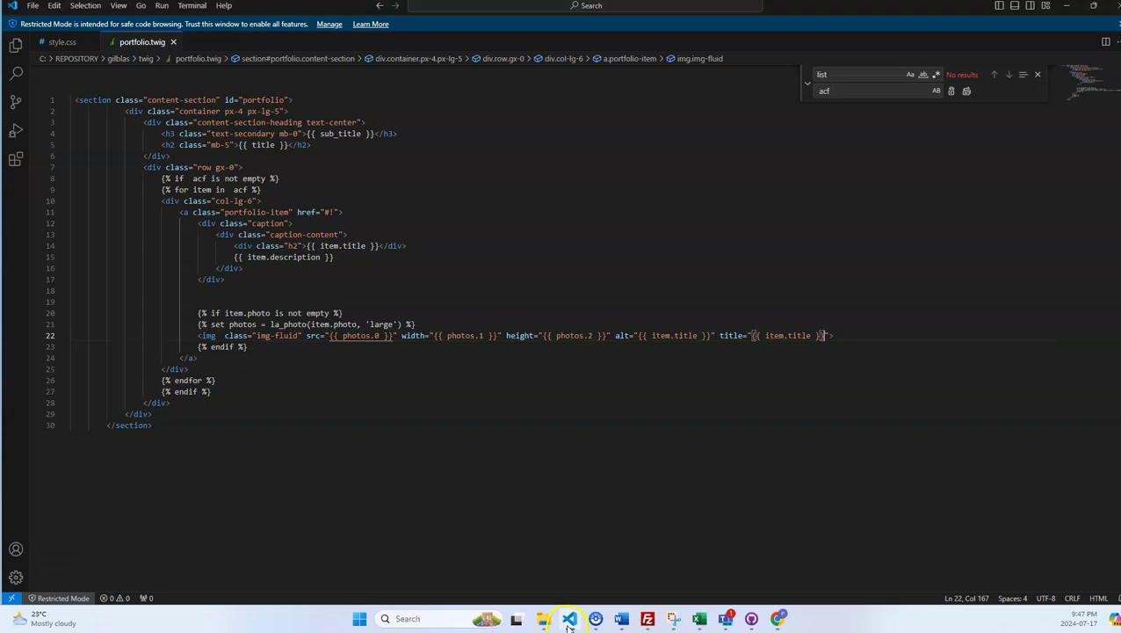
left_click(323, 257)
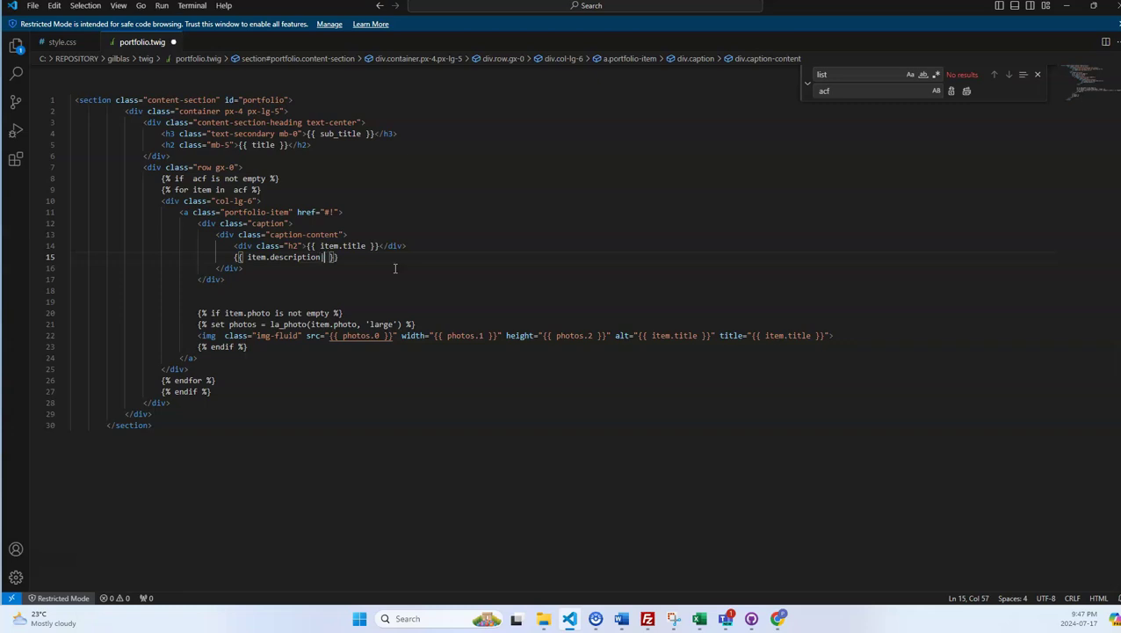
type("raw")
left_click(32, 5)
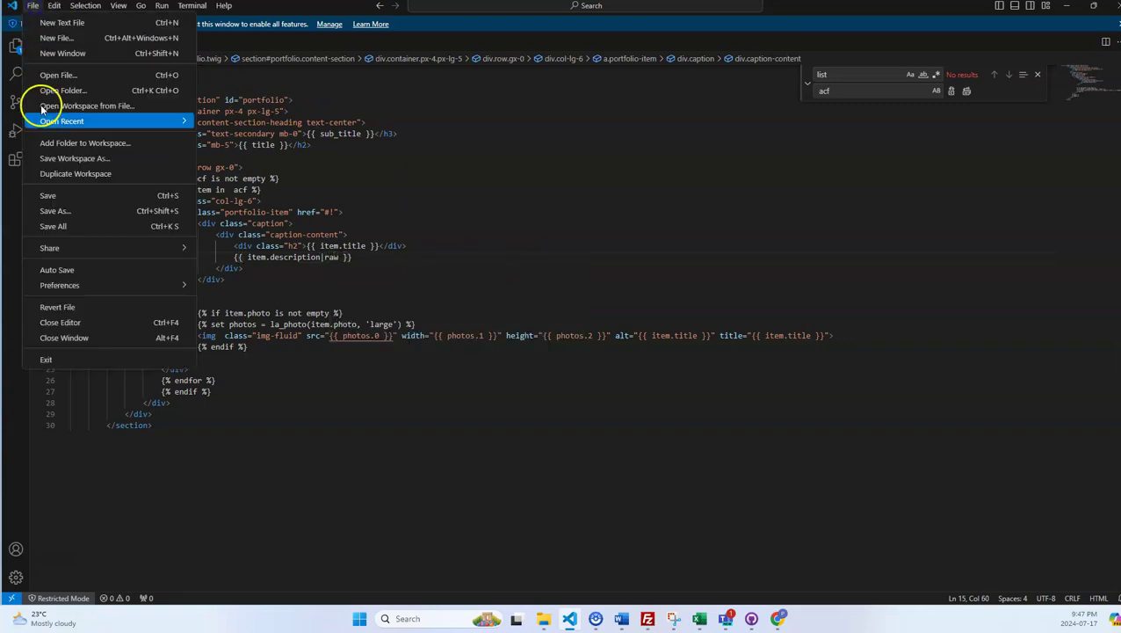
left_click(35, 196)
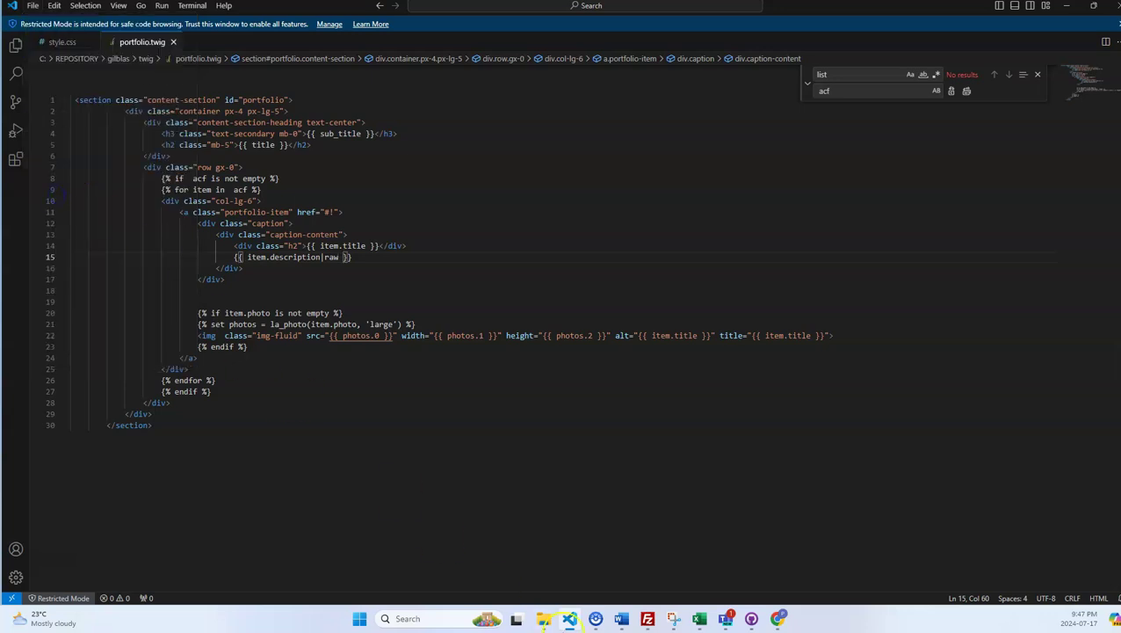
Switch to FileZilla and upload the updated portfolio.twig to the remote /gilblas/twig folder
left_click(647, 618)
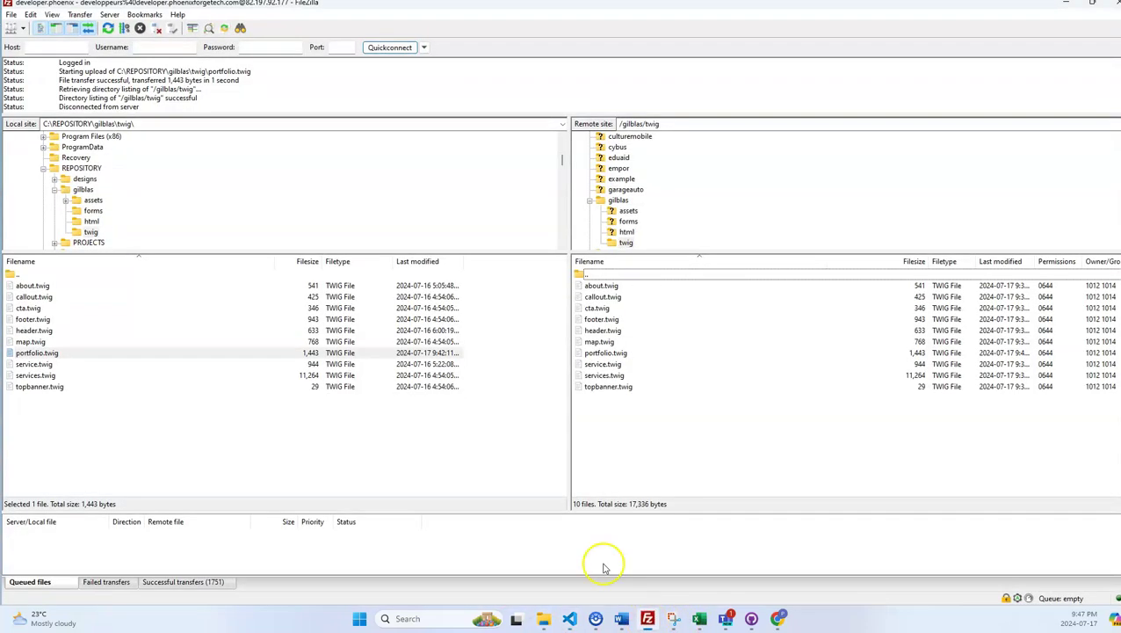
left_click(108, 28)
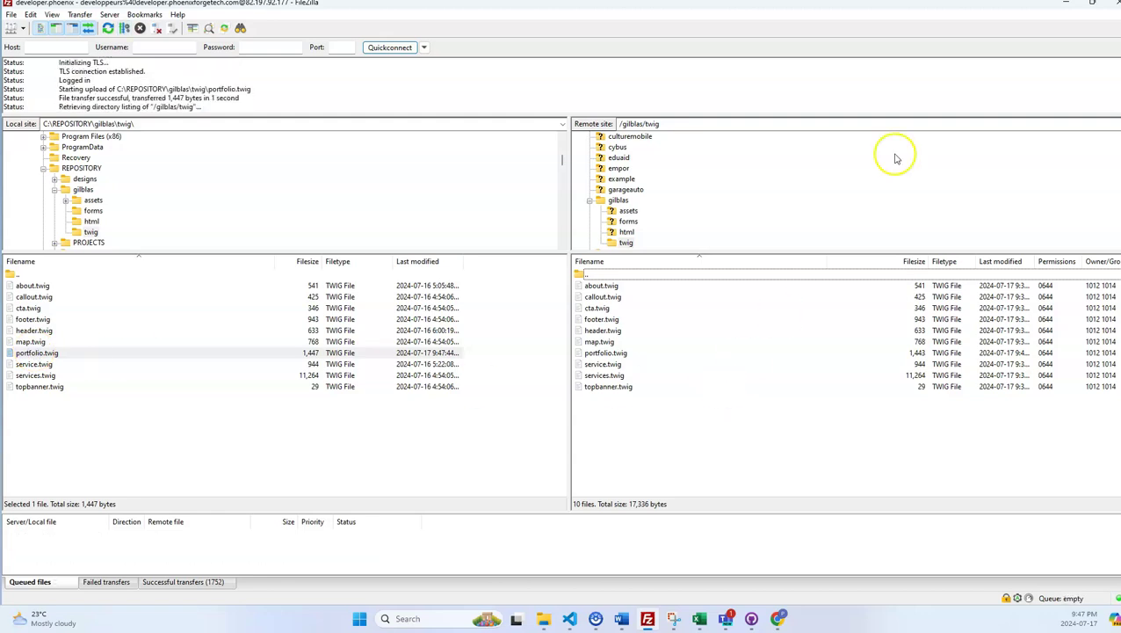
left_click(1064, 6)
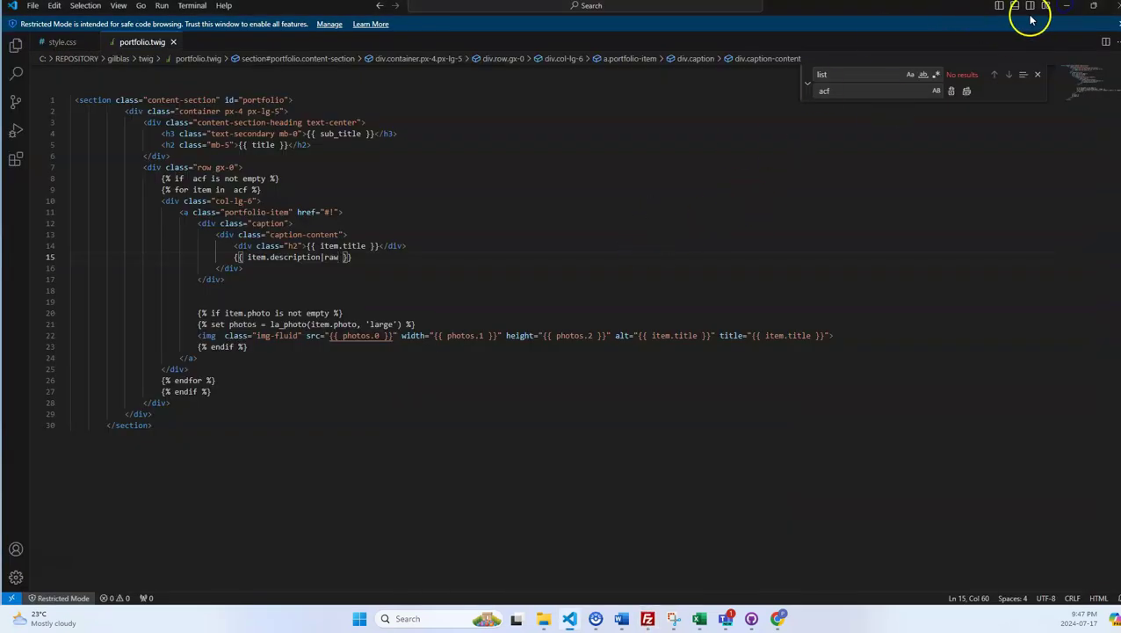
left_click(1064, 6)
Switch to the Gilblas design page in the browser and sync the design to the gilblas.ca customer website
scroll(658, 180, "up", 4)
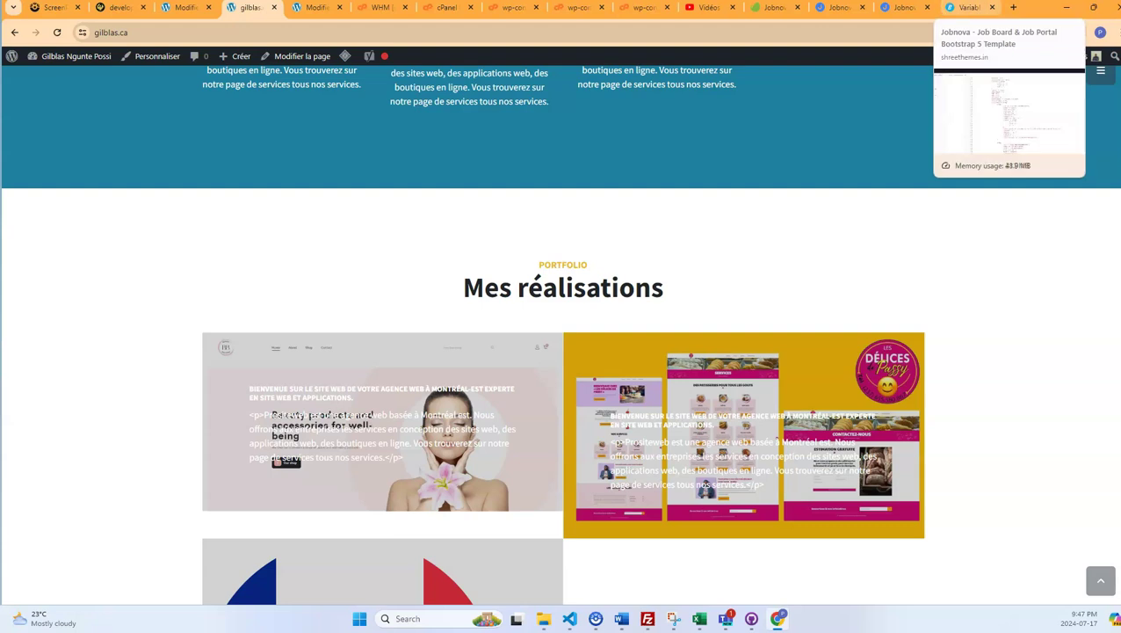
left_click(110, 7)
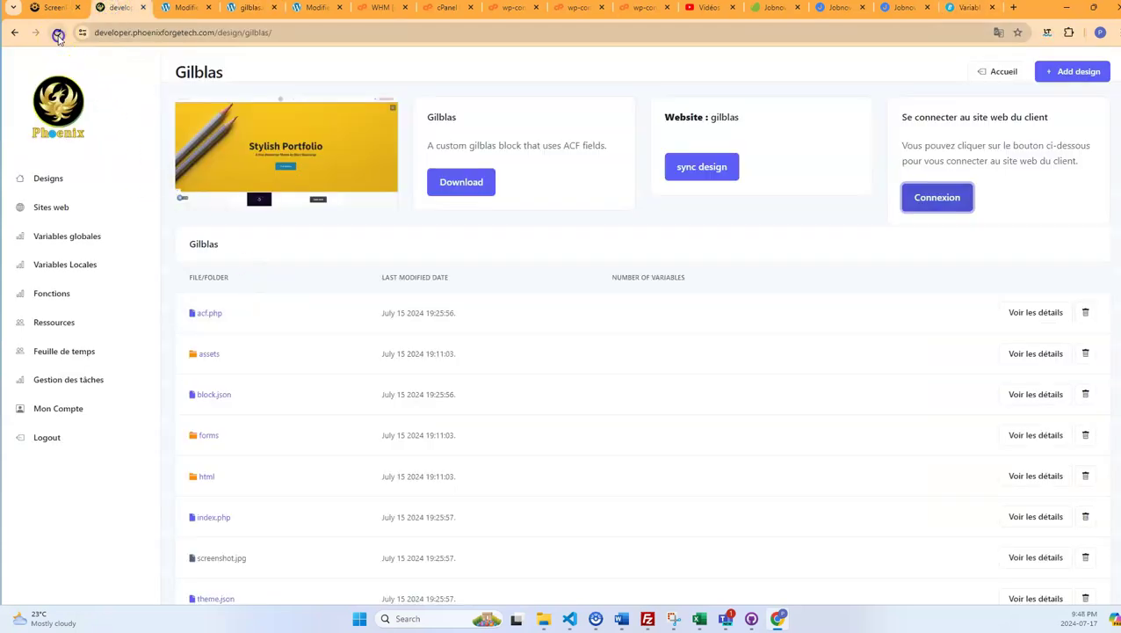
left_click(716, 167)
left_click(494, 221)
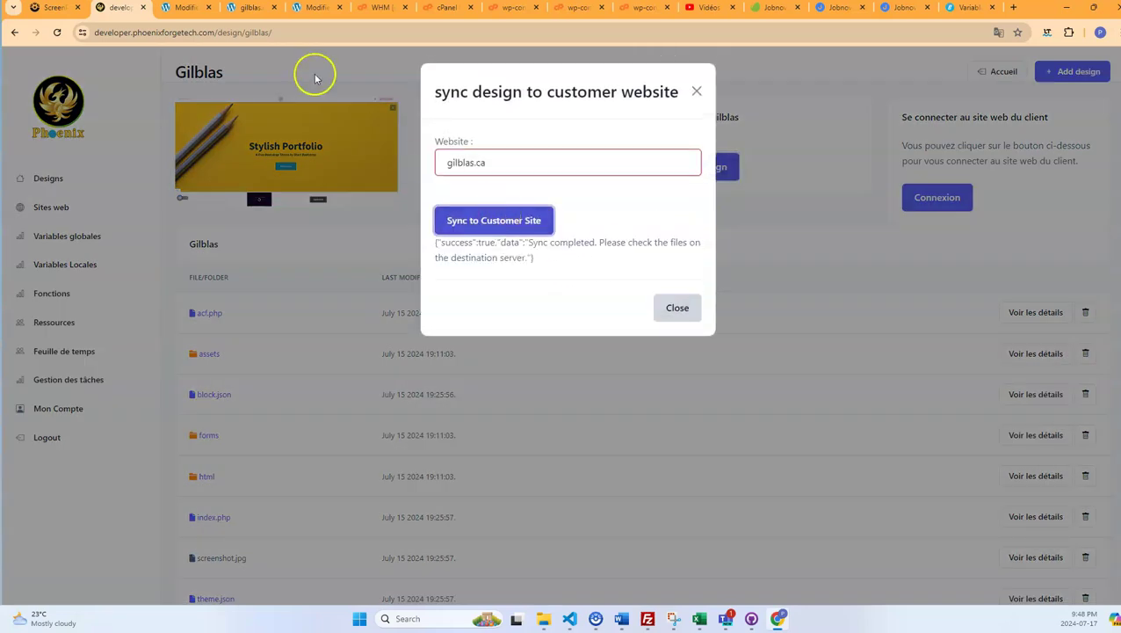
Reload the live gilblas.ca page and check how the descriptions render in the services and portfolio sections
left_click(246, 9)
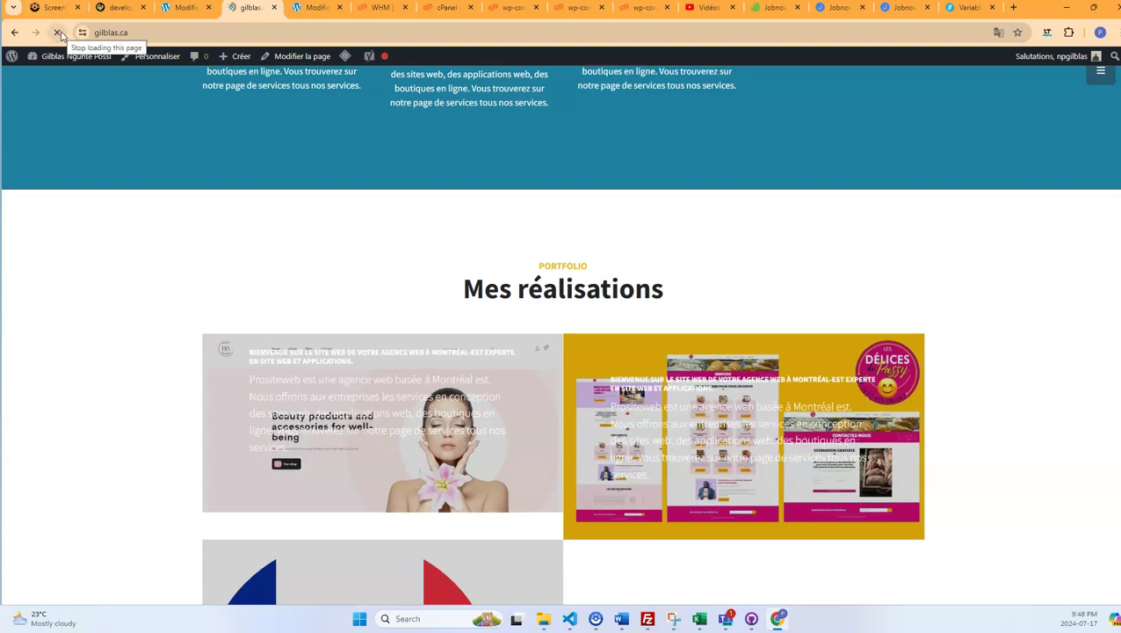
scroll(765, 431, "down", 4)
scroll(751, 404, "up", 8)
scroll(711, 413, "up", 2)
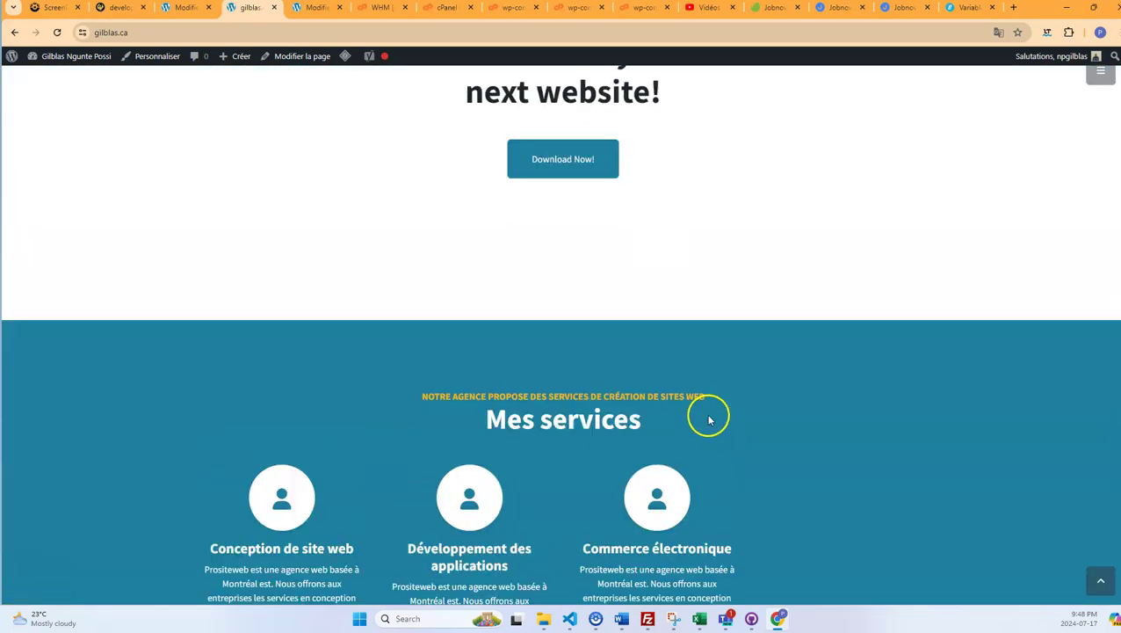
scroll(716, 418, "down", 9)
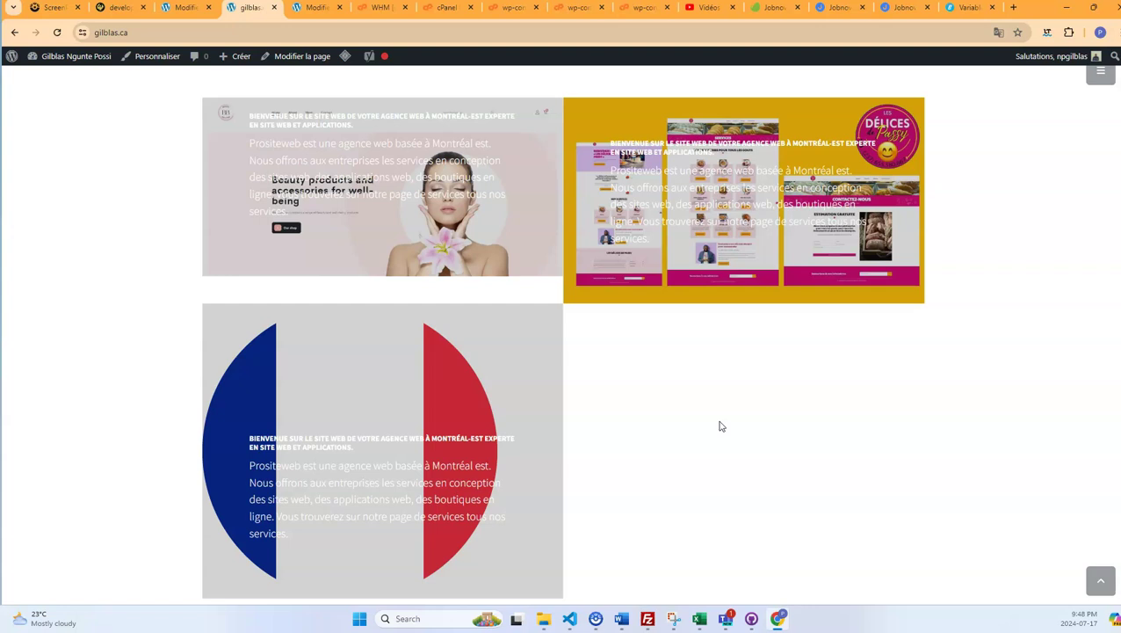
scroll(857, 290, "up", 8)
scroll(856, 290, "down", 6)
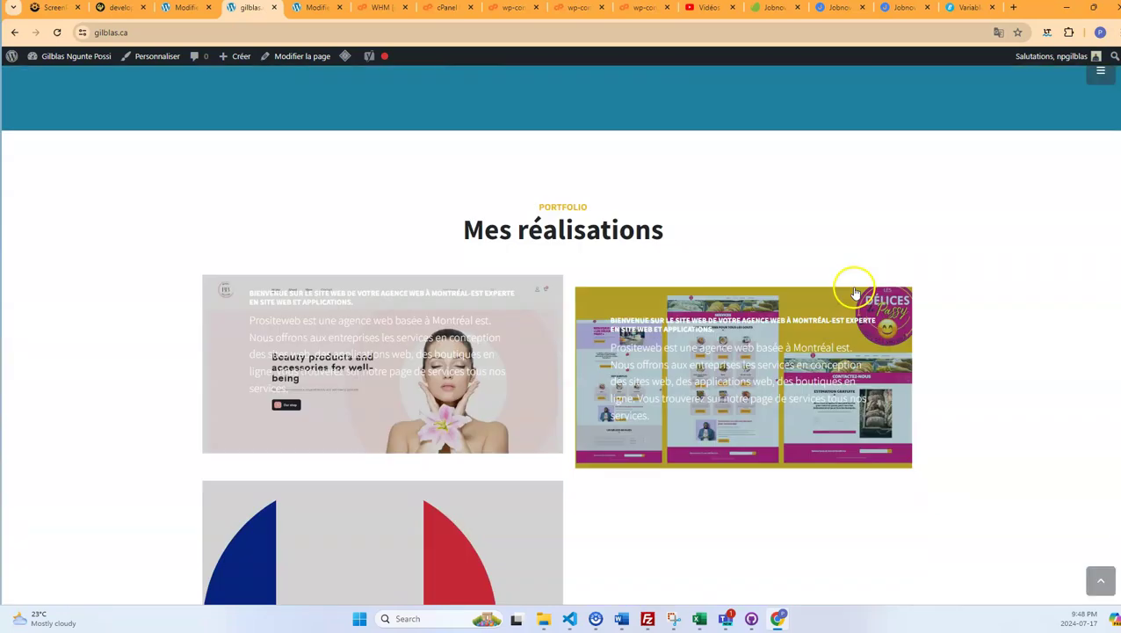
Create a new WordPress article titled "Conception du site web de" followed by the client's full name
mouse_move(65, 56)
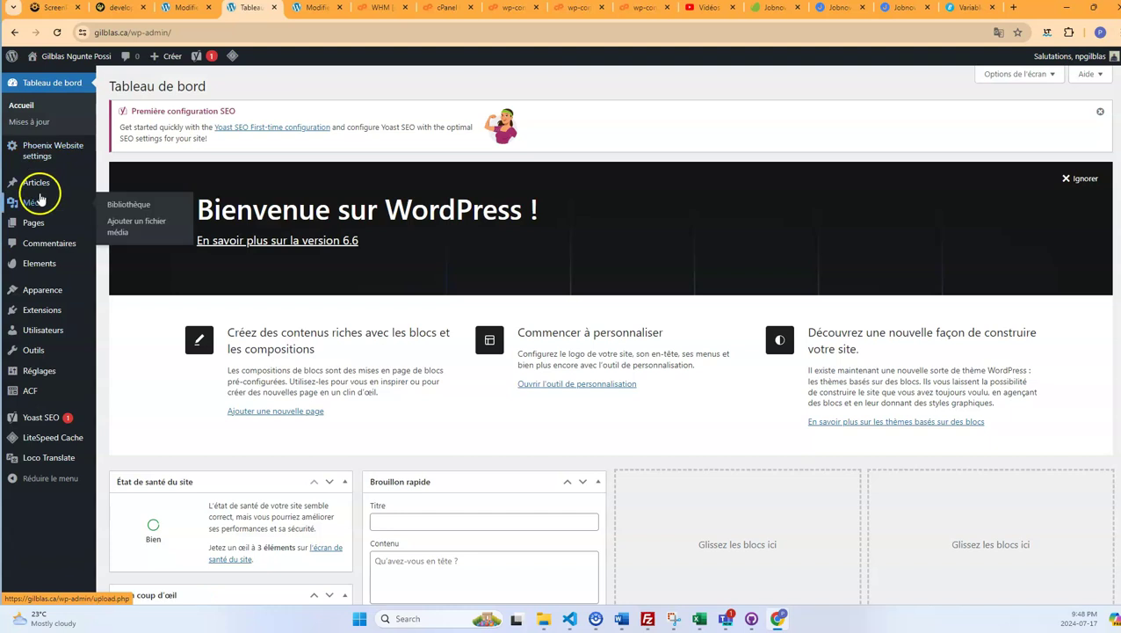
mouse_move(37, 188)
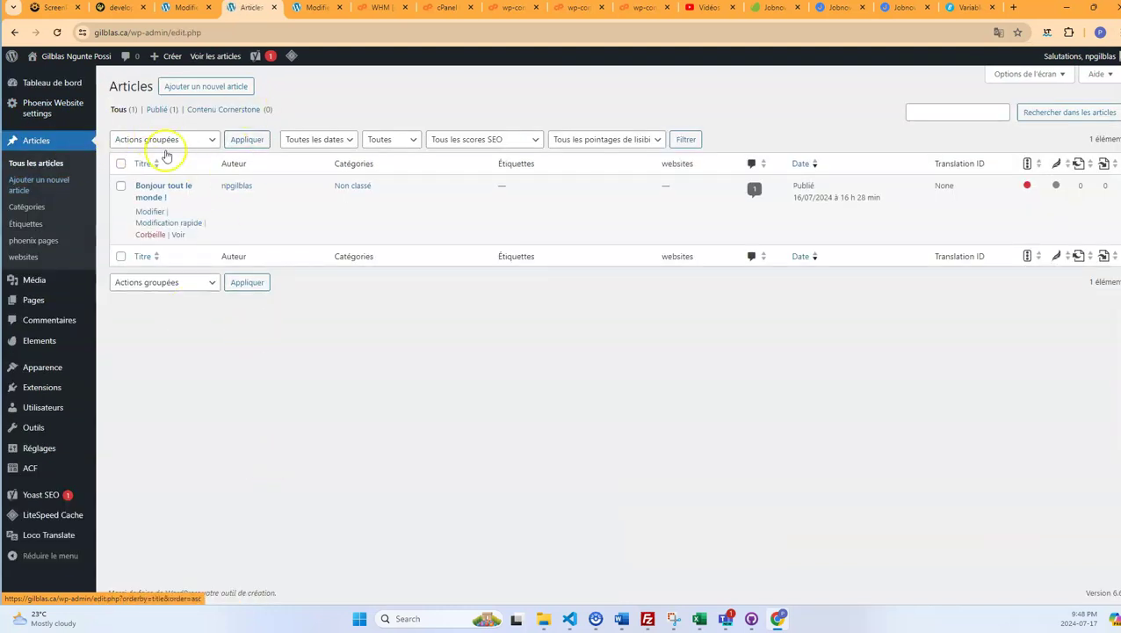
left_click(207, 86)
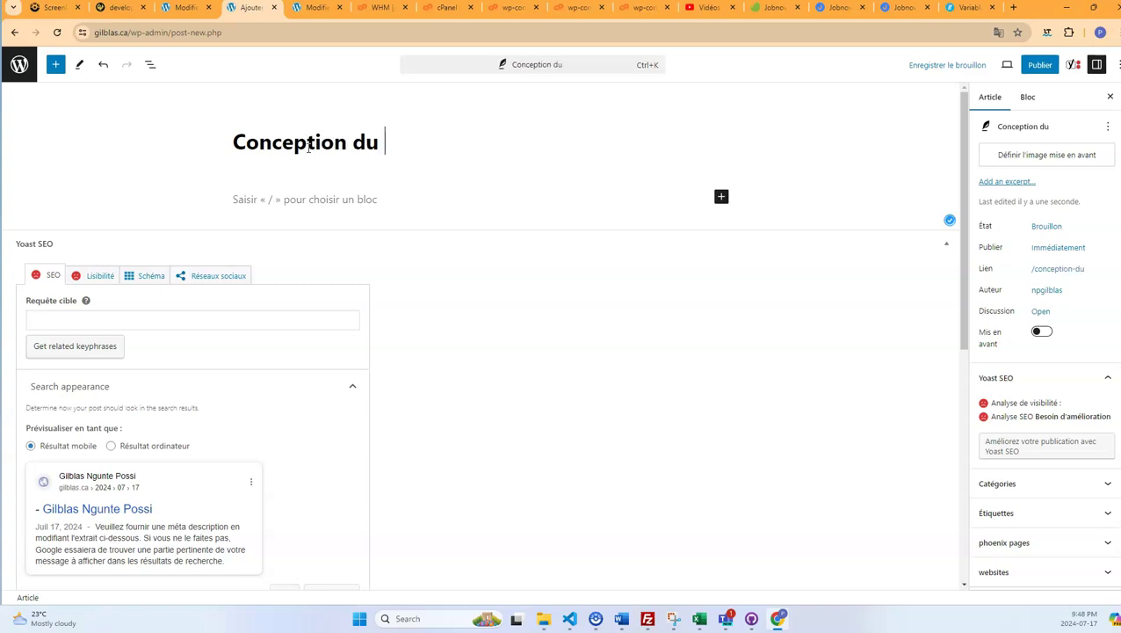
type("site web de Jo")
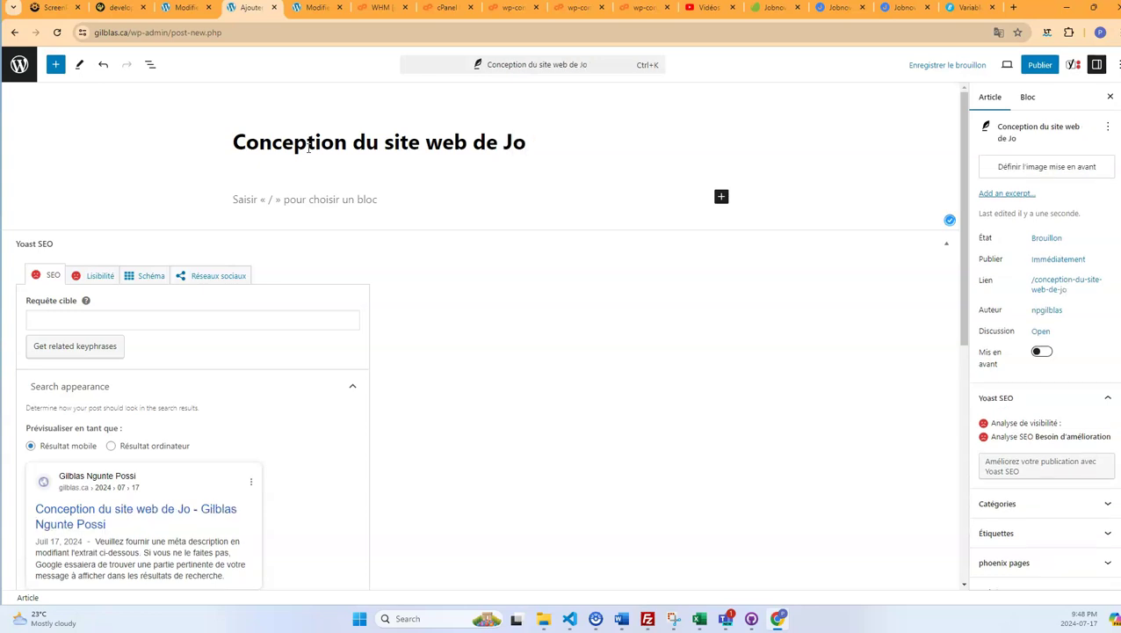
type("nb")
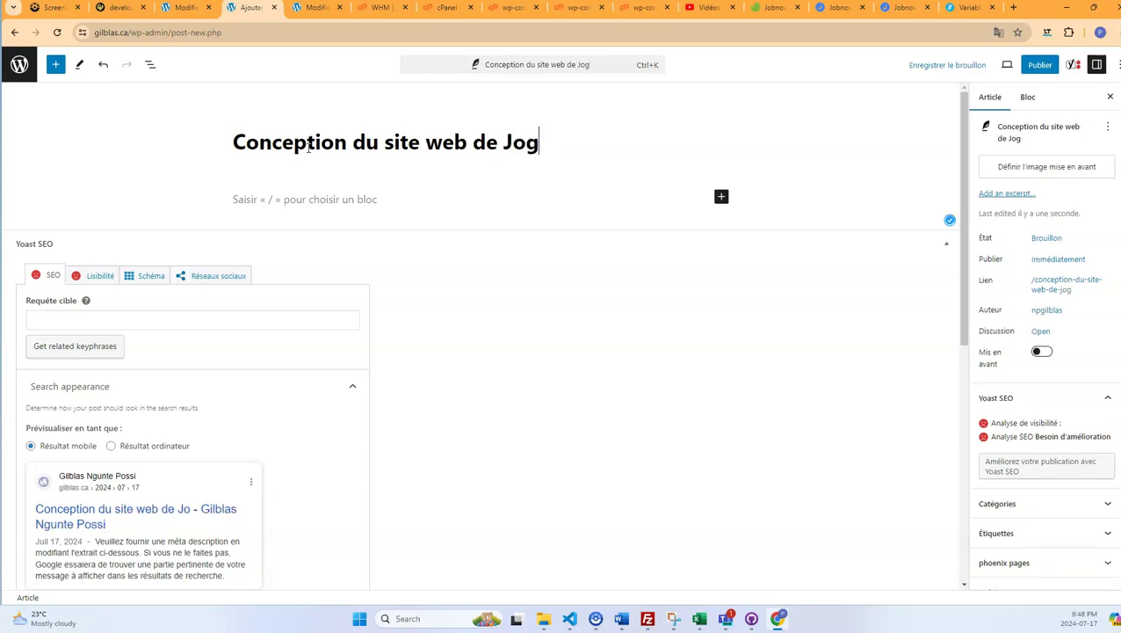
type("n ")
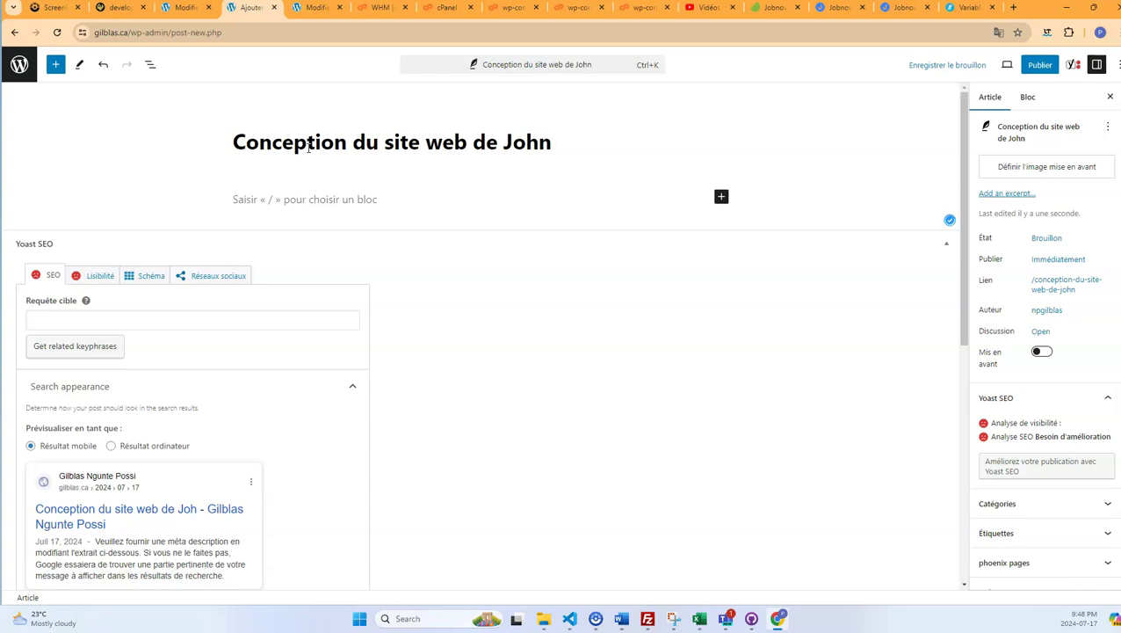
type("DO")
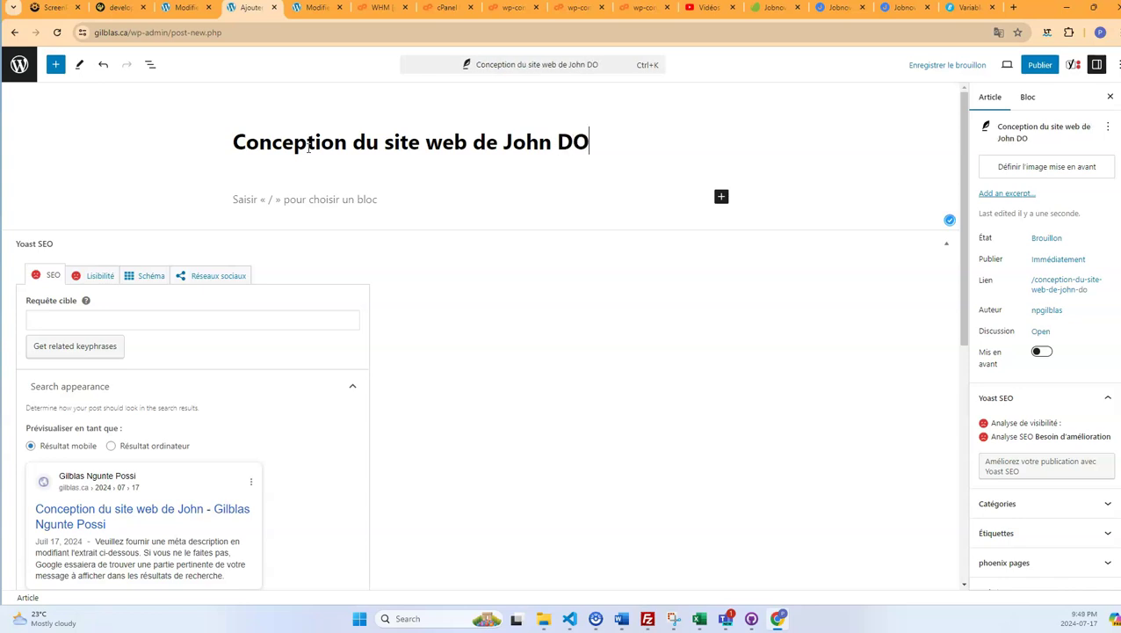
key("BackSpace")
type("e we")
Set the article's featured image to the beauty products picture from the media library
scroll(1032, 378, "down", 3)
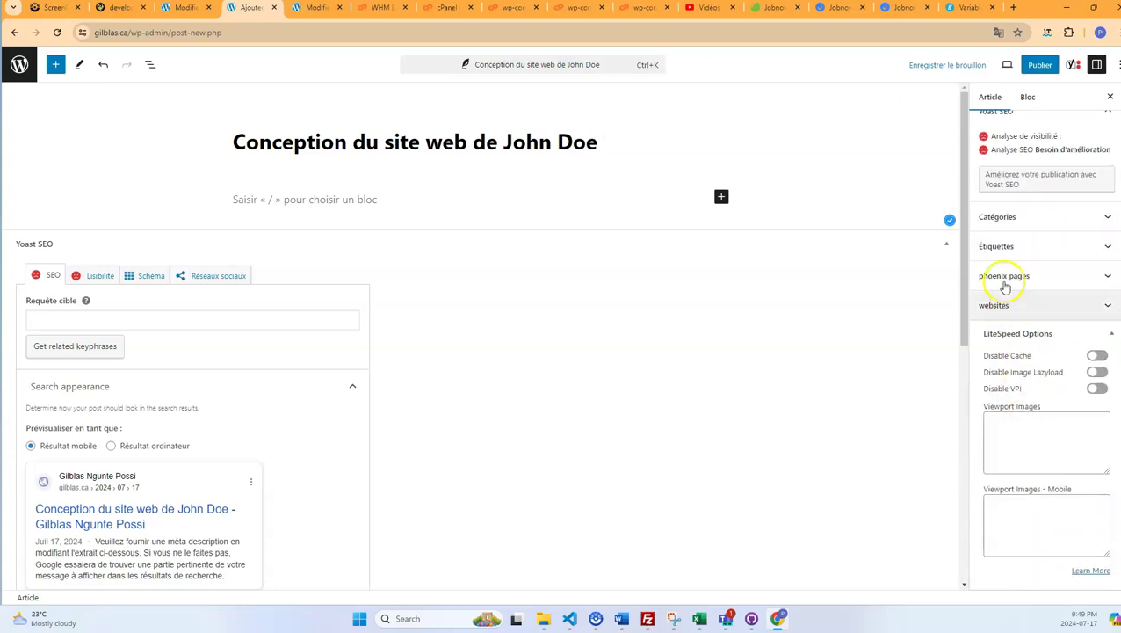
scroll(1028, 343, "up", 1)
scroll(1033, 347, "up", 5)
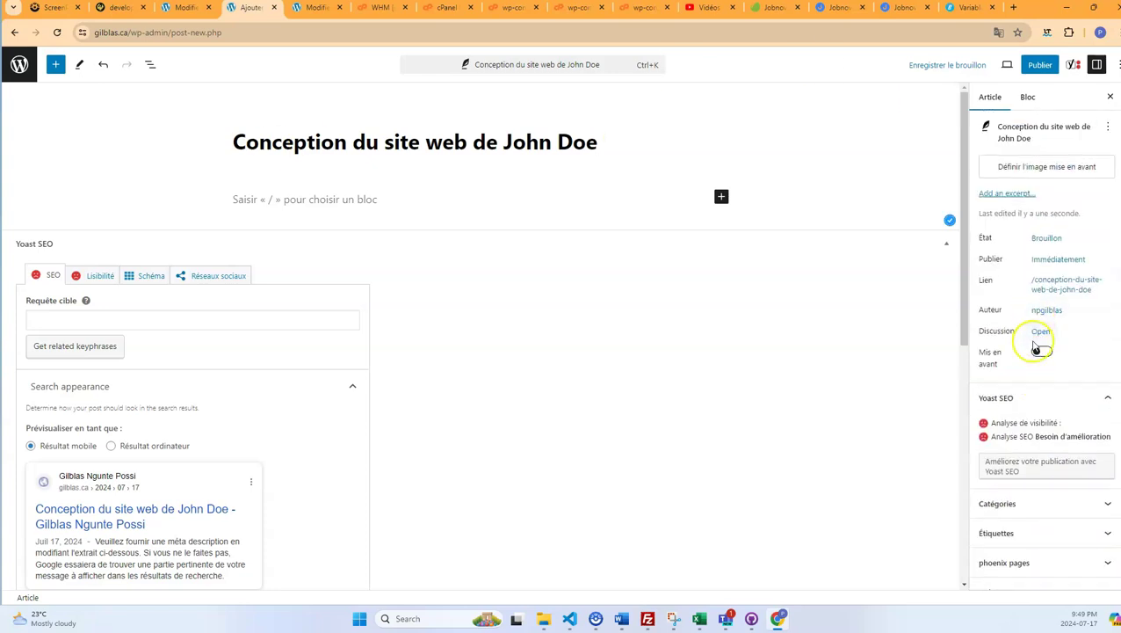
scroll(1037, 356, "down", 6)
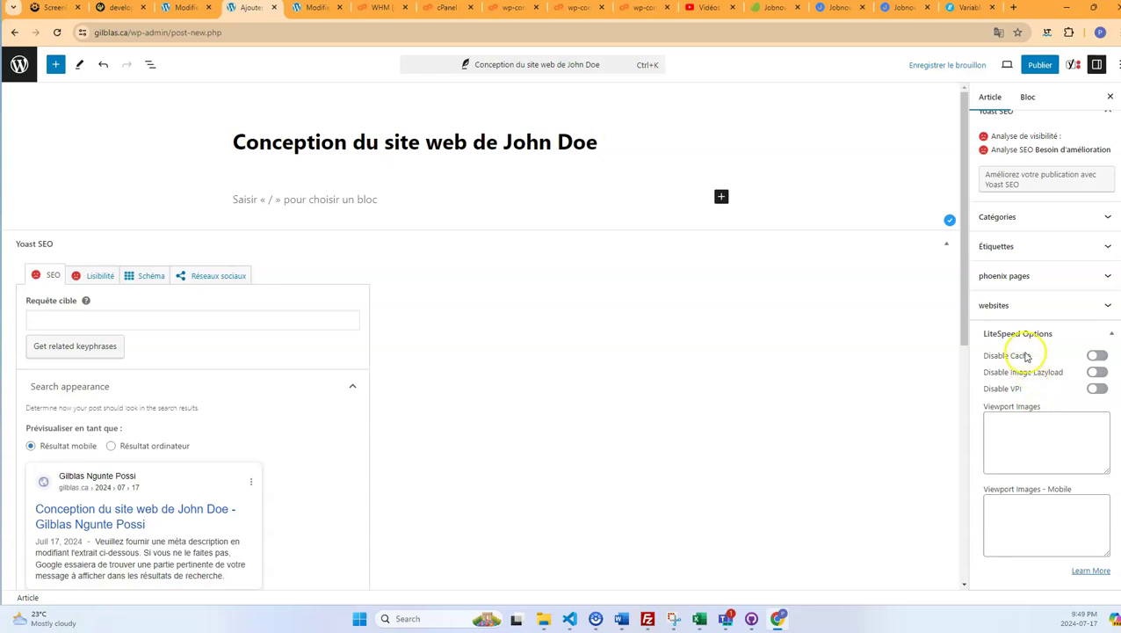
scroll(1024, 308, "up", 4)
scroll(1021, 303, "down", 4)
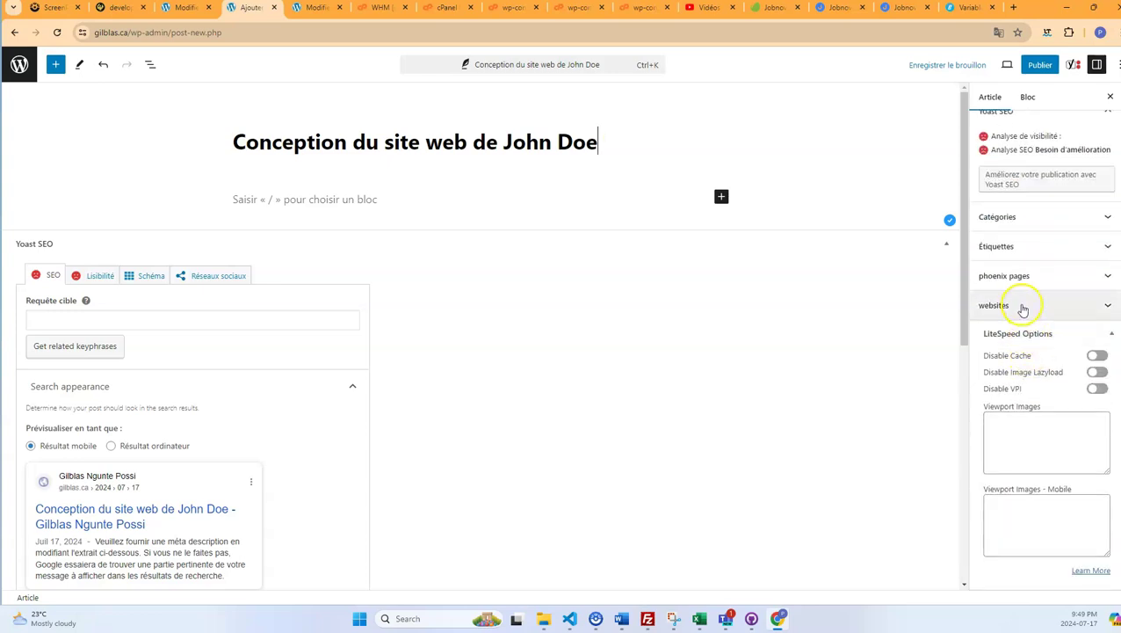
scroll(1021, 341, "up", 4)
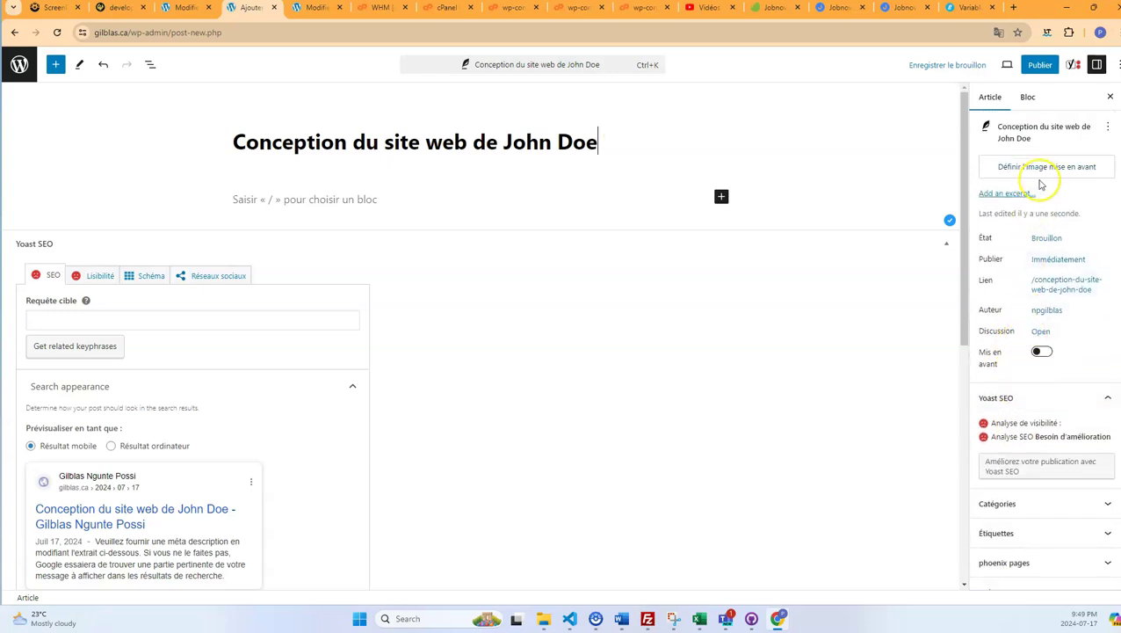
left_click(1038, 172)
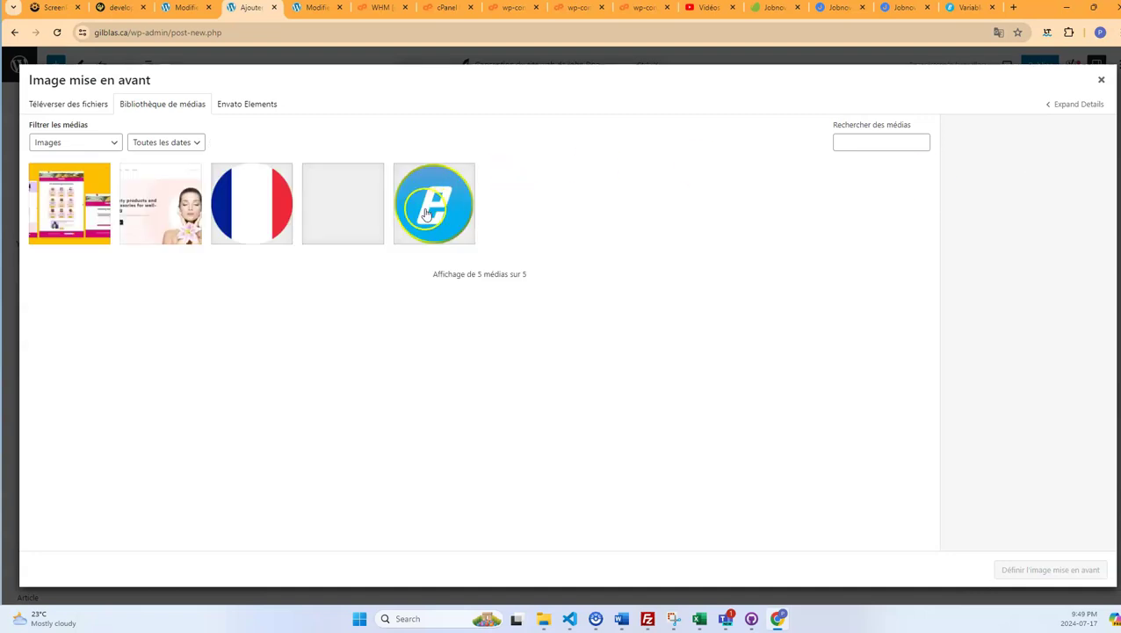
left_click(176, 203)
left_click(1064, 569)
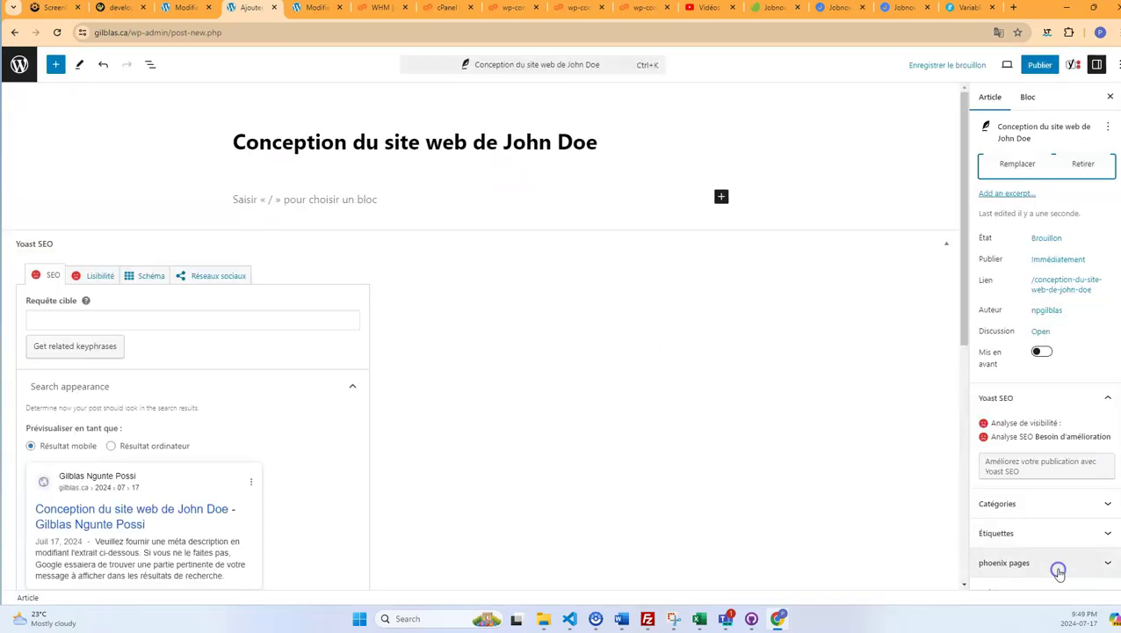
Publish the new article and open the existing "Bonjour tout le monde !" article for editing
left_click(1048, 68)
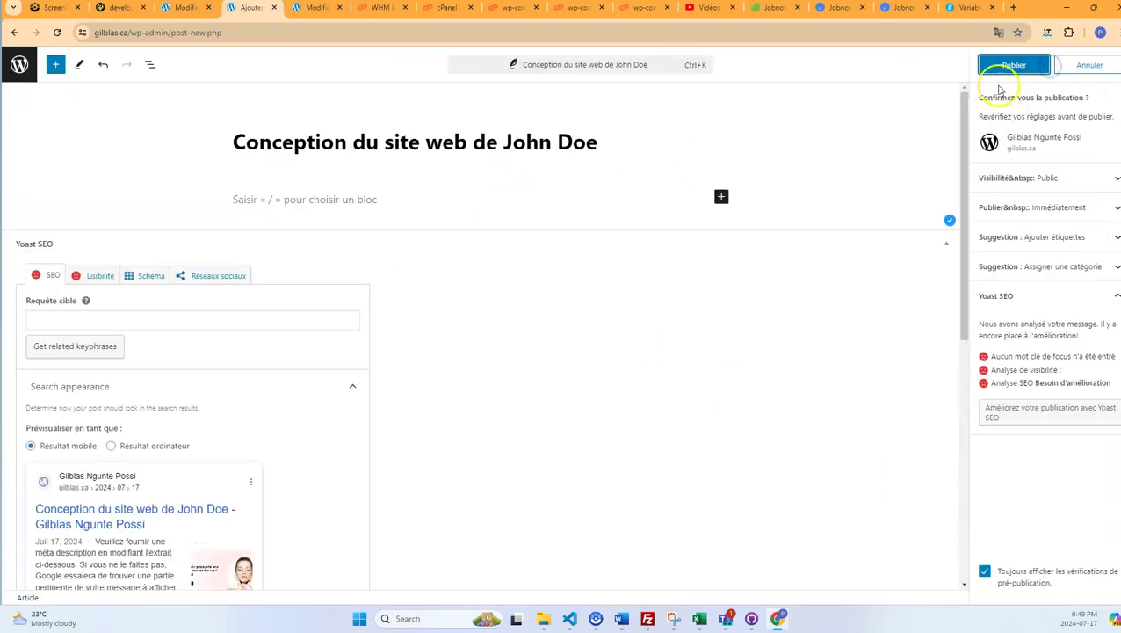
left_click(1000, 71)
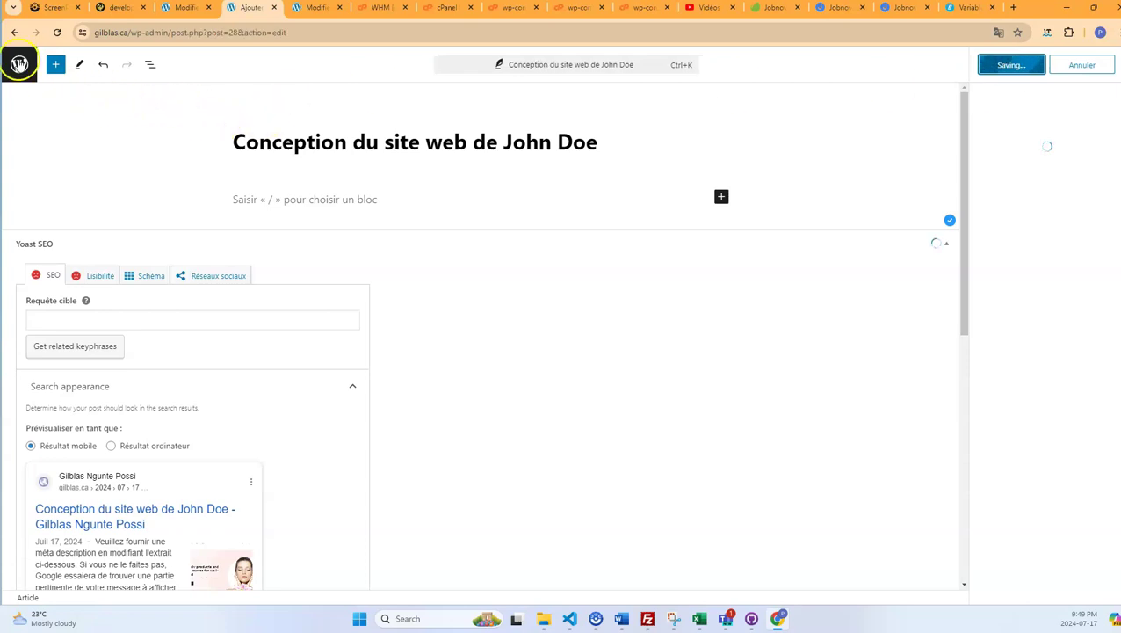
left_click(19, 66)
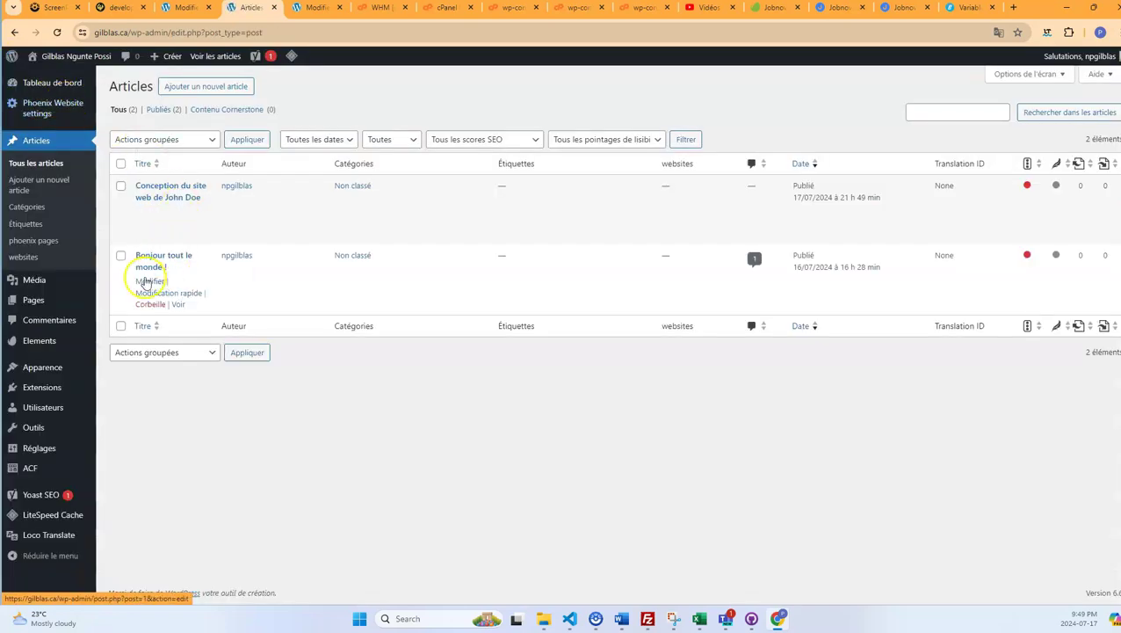
left_click(151, 283)
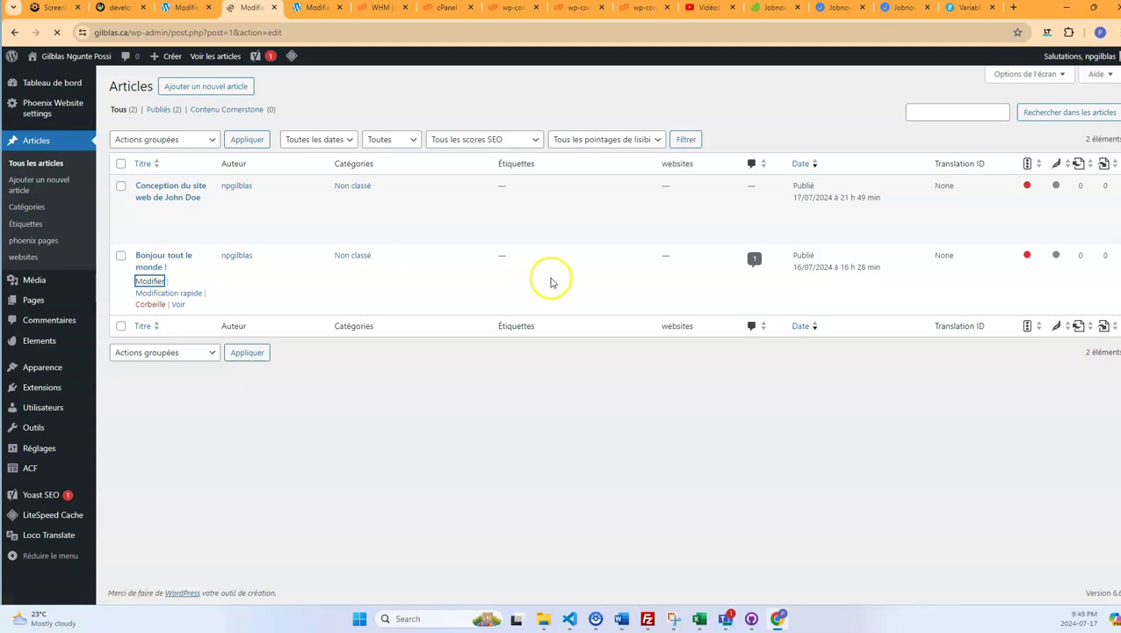
Set the delice-passy-scaled-1-1.jpg image as the featured image of the "Bonjour tout le monde !" article and save it
left_click(1050, 155)
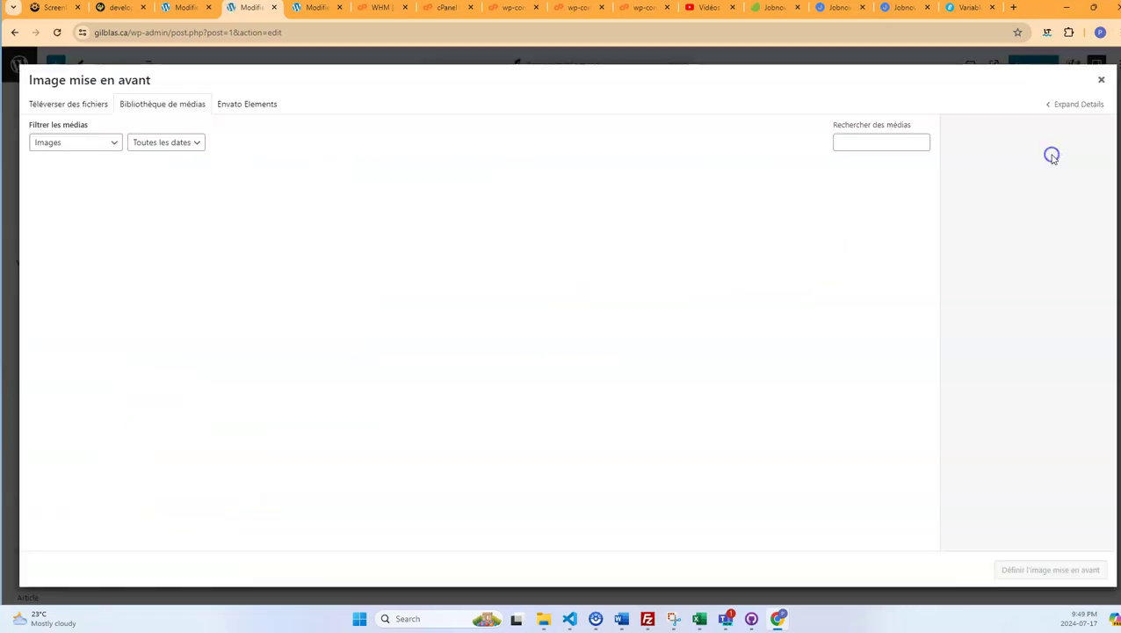
left_click(58, 211)
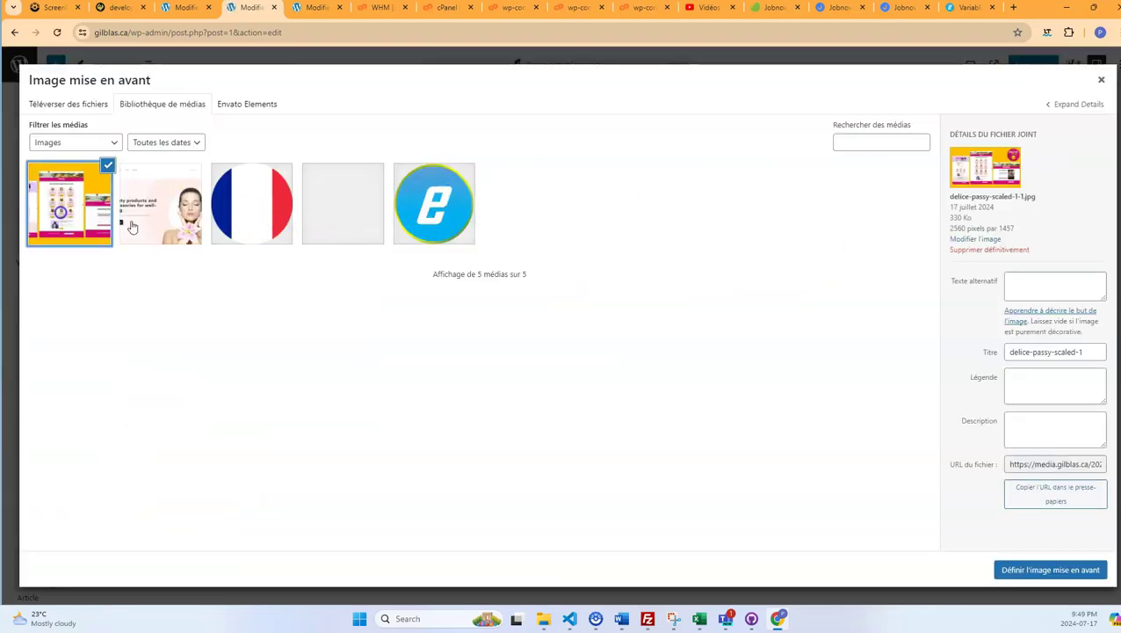
left_click(1019, 568)
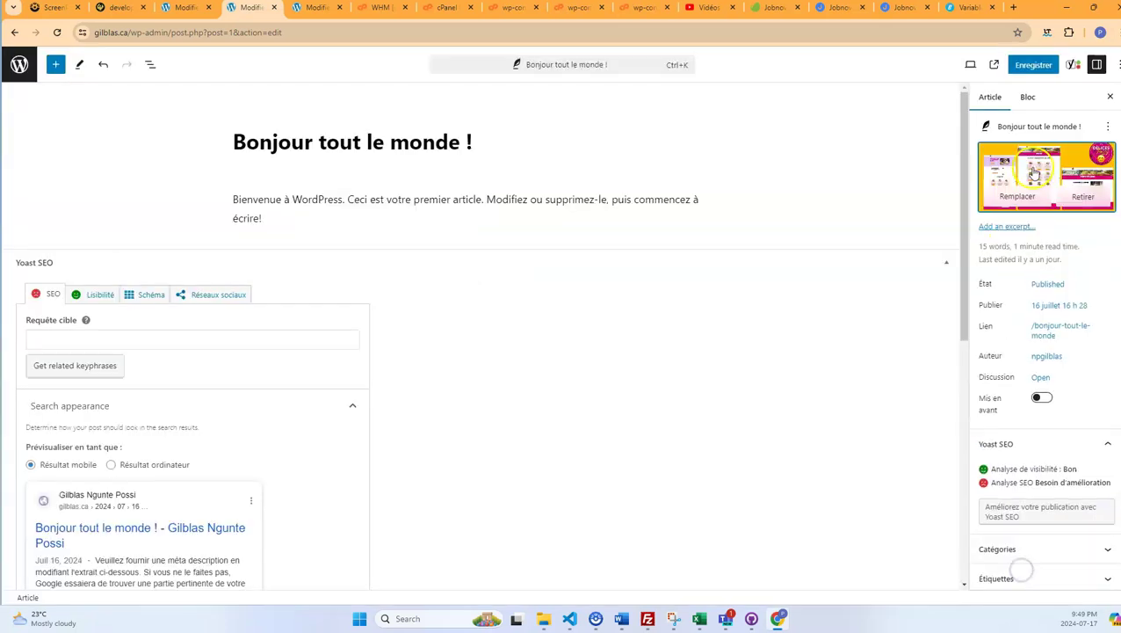
left_click(1034, 64)
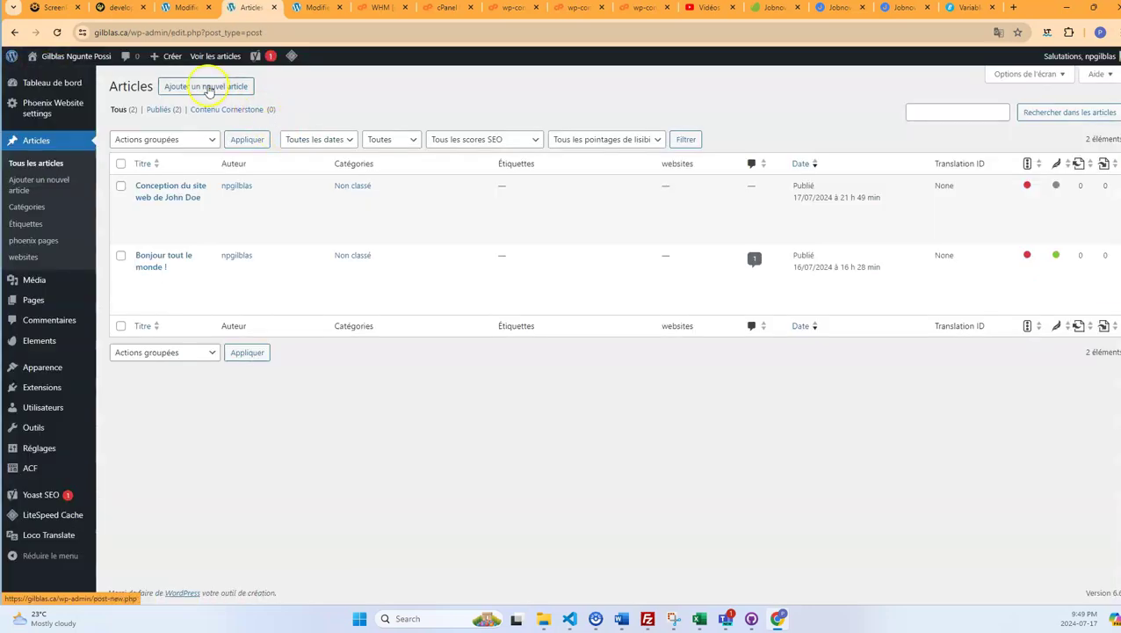
Create a new article titled "Développement applications"
left_click(206, 90)
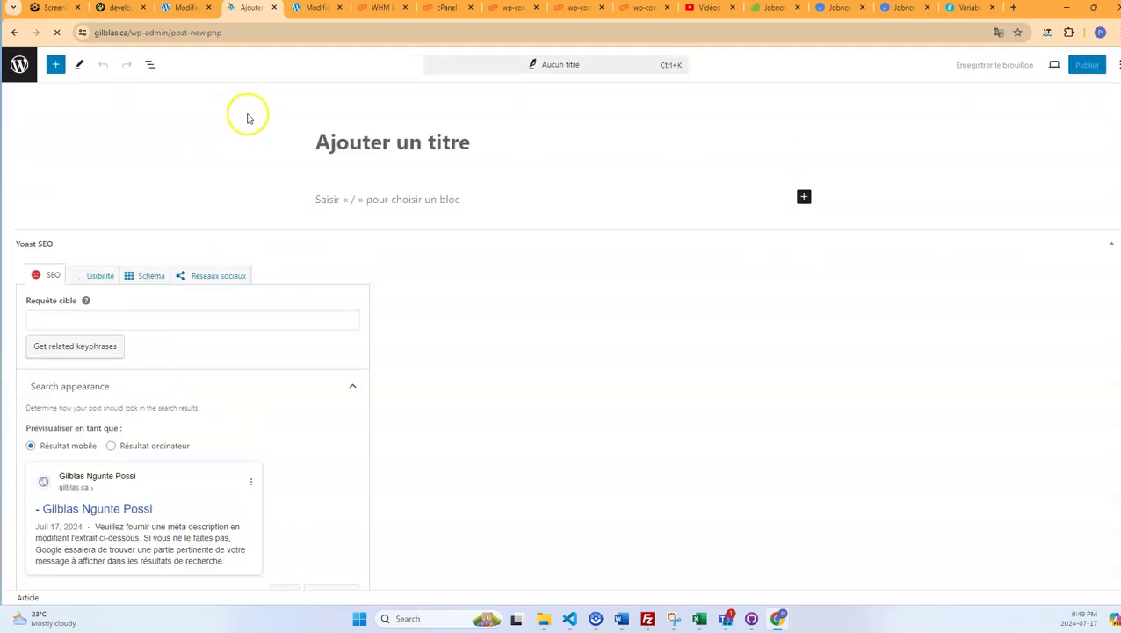
left_click(318, 133)
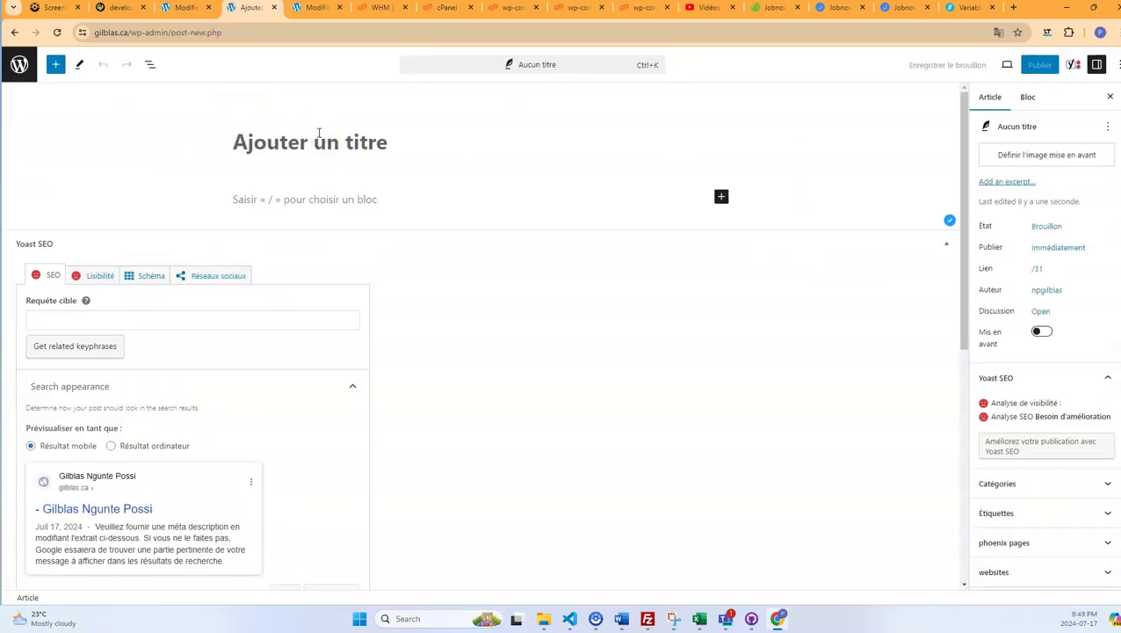
type("Con")
key("BackSpace")
key("BackSpace")
key("BackSpace")
type("Dé")
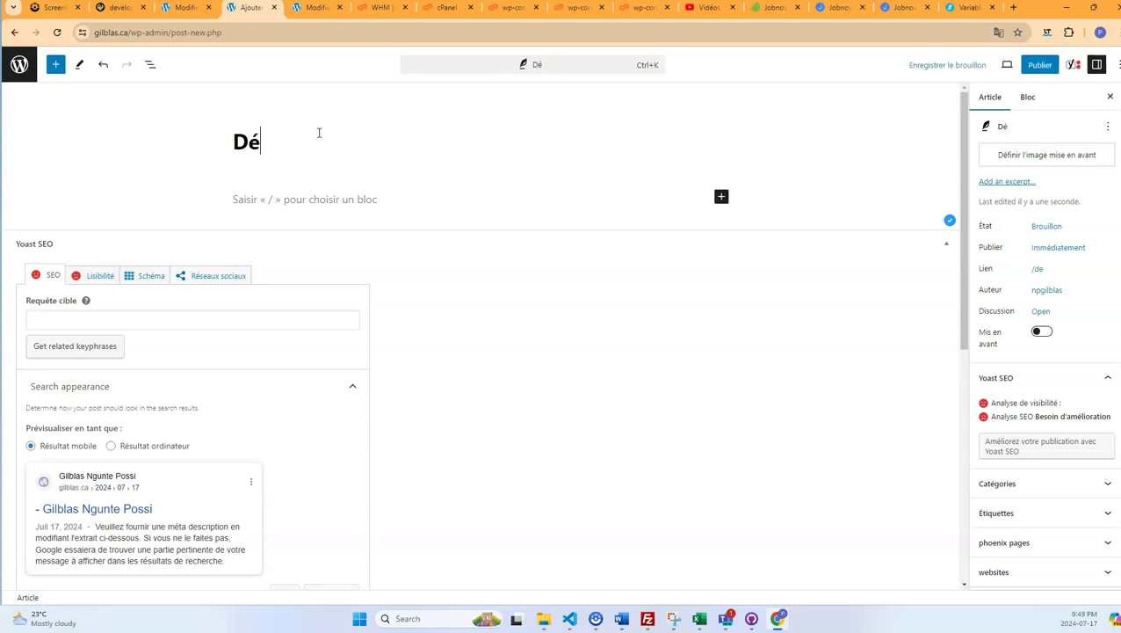
type("veloppement ")
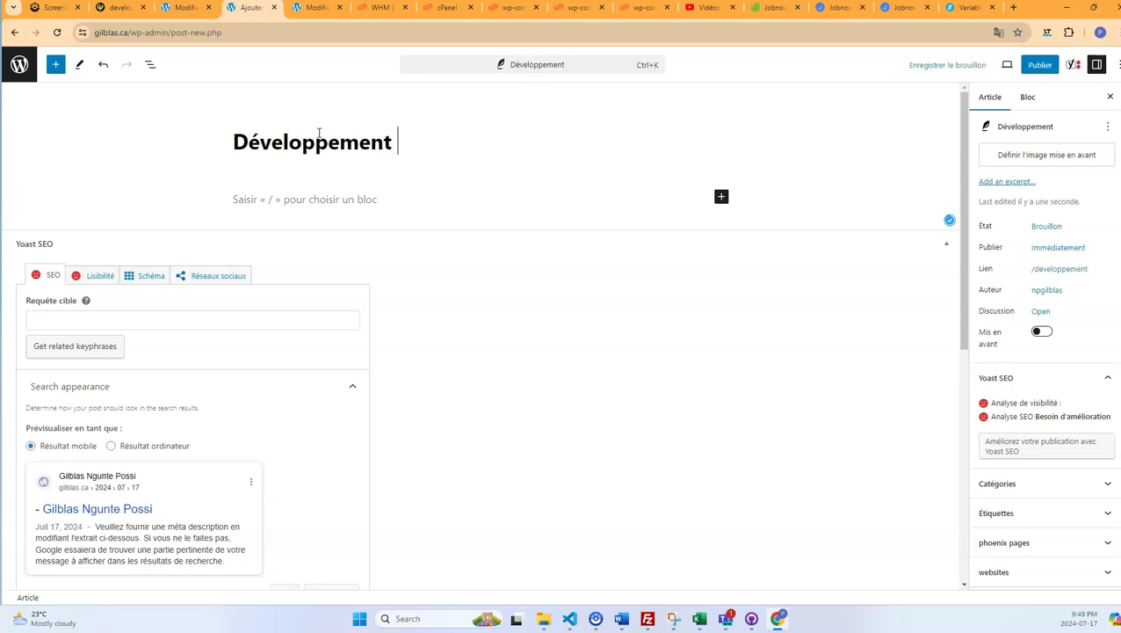
type("applications")
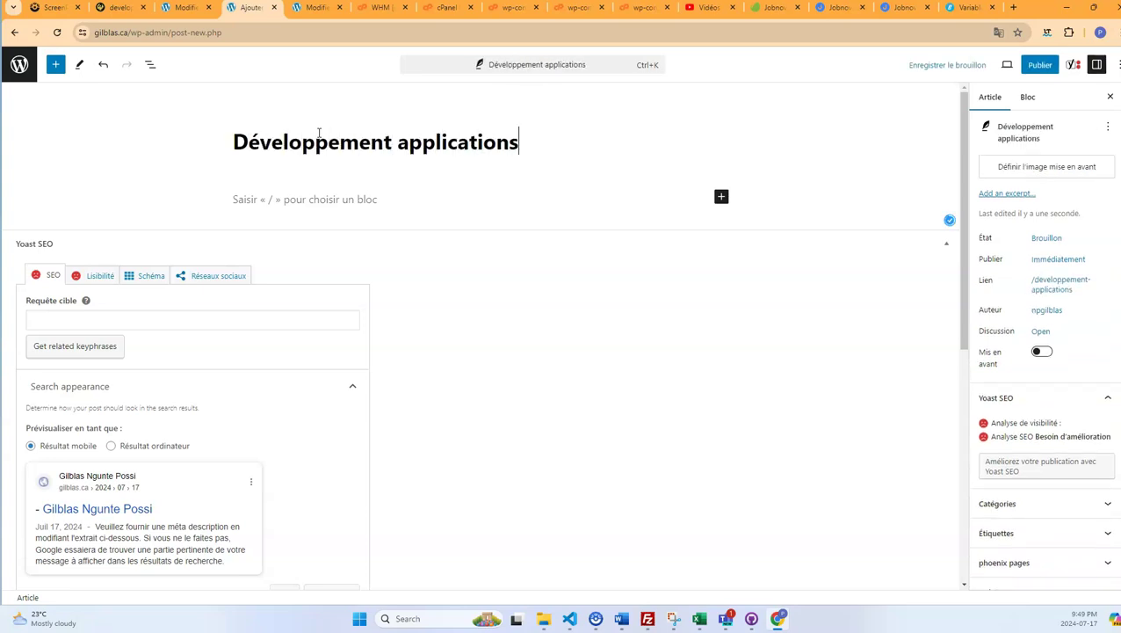
Set the blue "e" logo as the article's featured image, publish the article and return to the articles list
left_click(1021, 167)
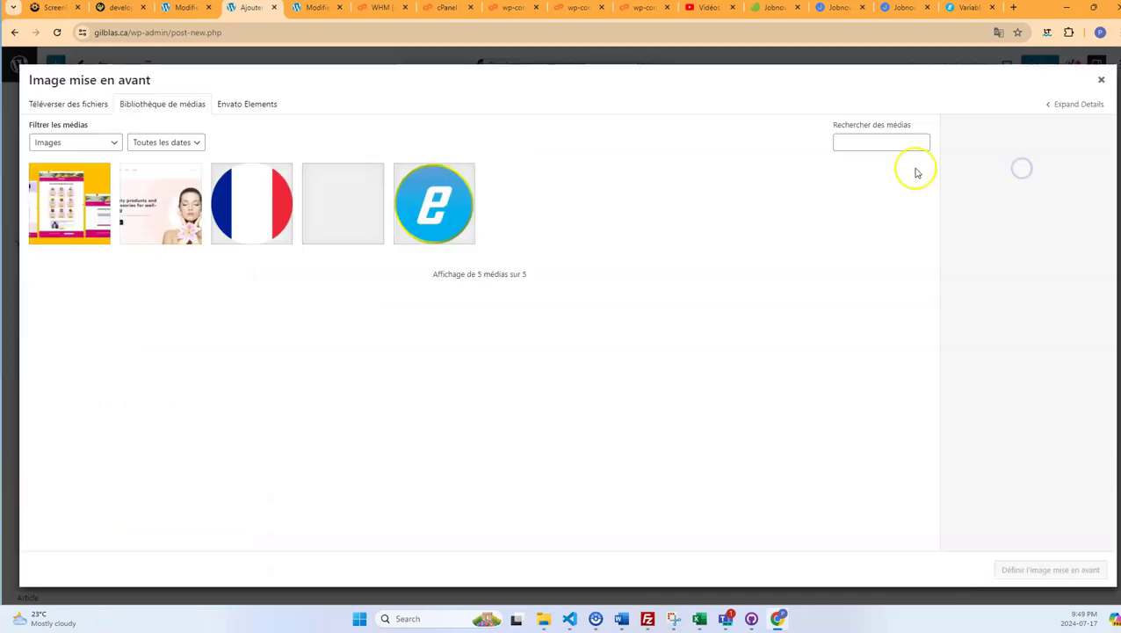
left_click(406, 218)
left_click(1060, 571)
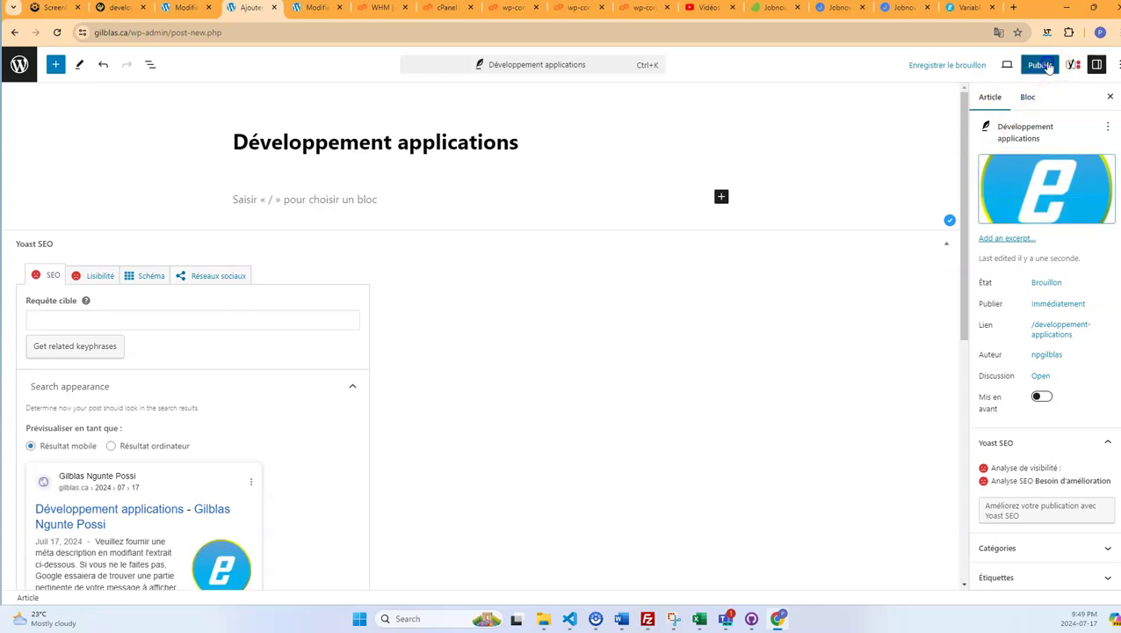
left_click(1038, 66)
left_click(1013, 70)
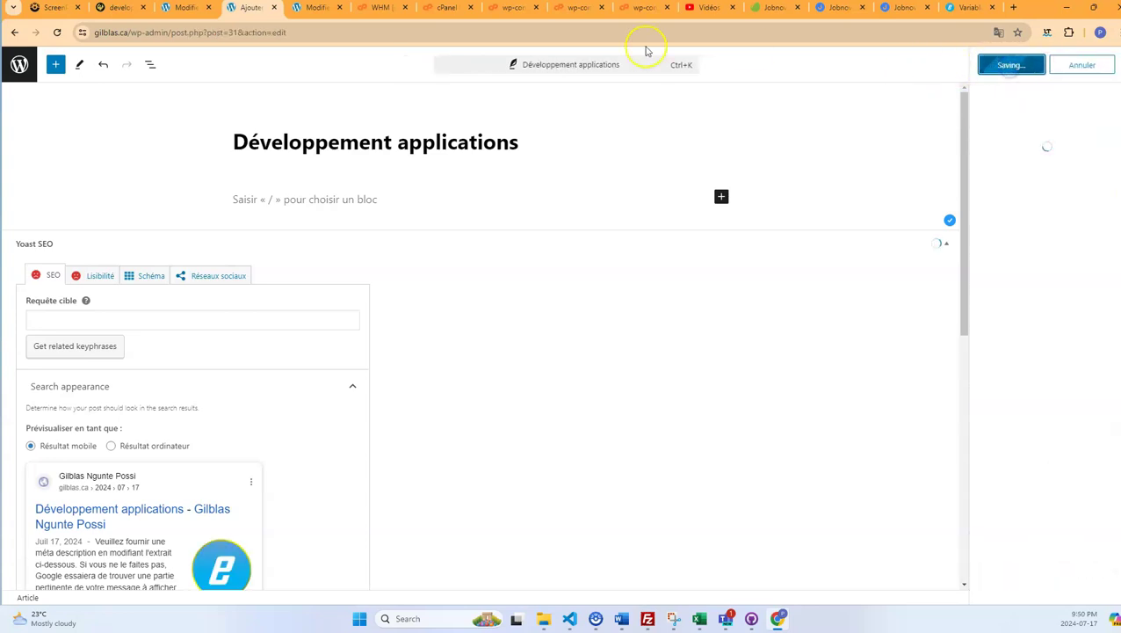
left_click(20, 64)
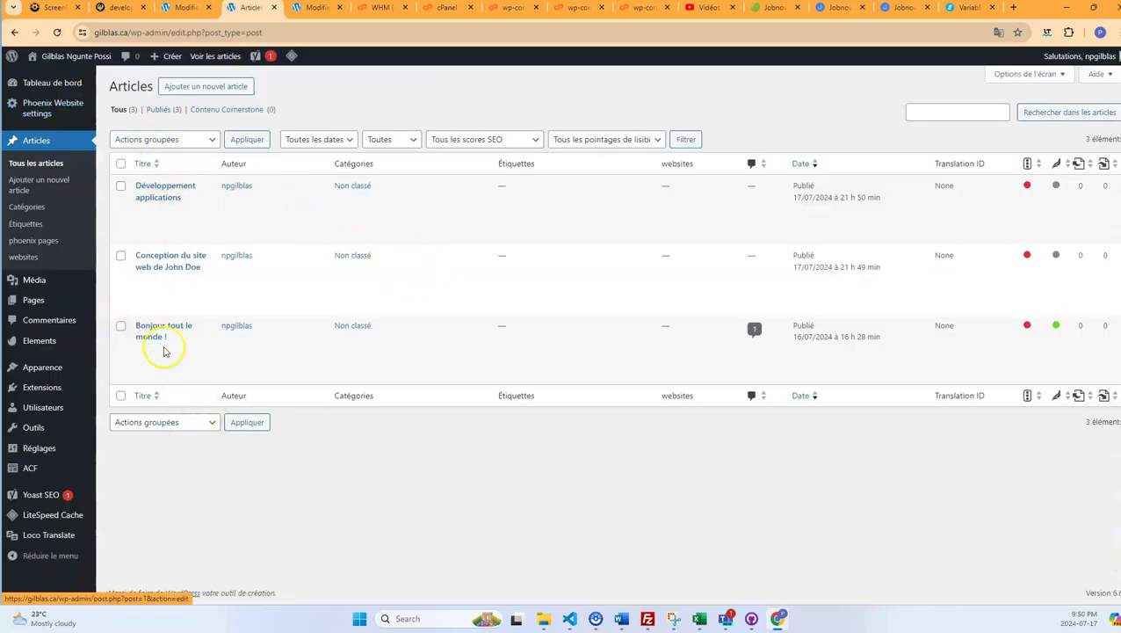
Switch to the Phoenix developer site, close the sync dialog and open the Sites web list in a new tab
mouse_move(74, 87)
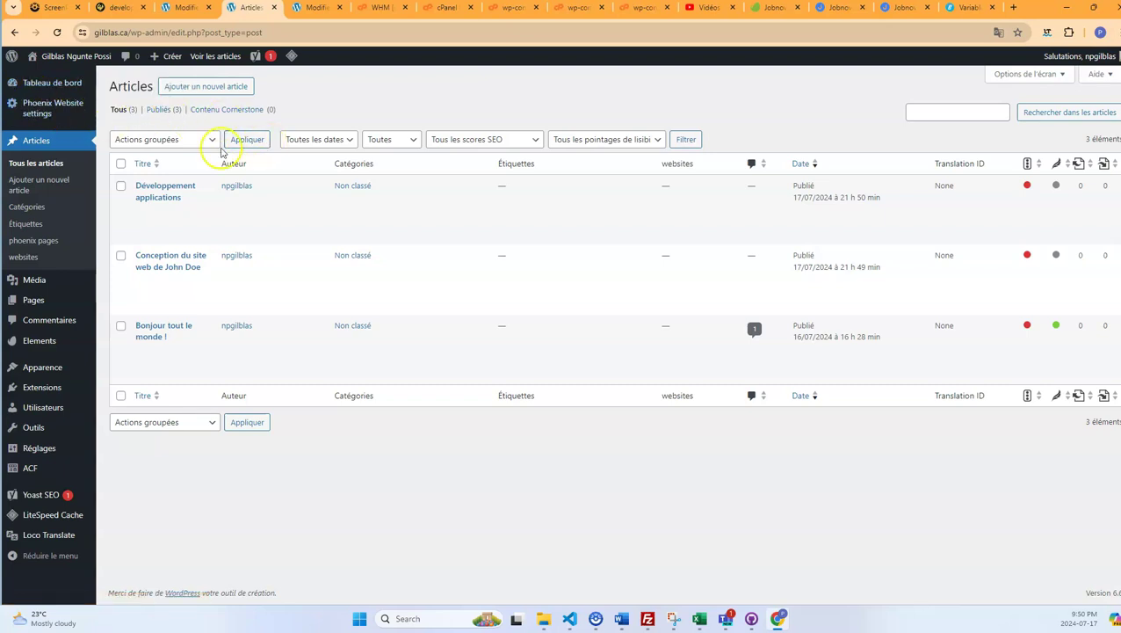
left_click(118, 8)
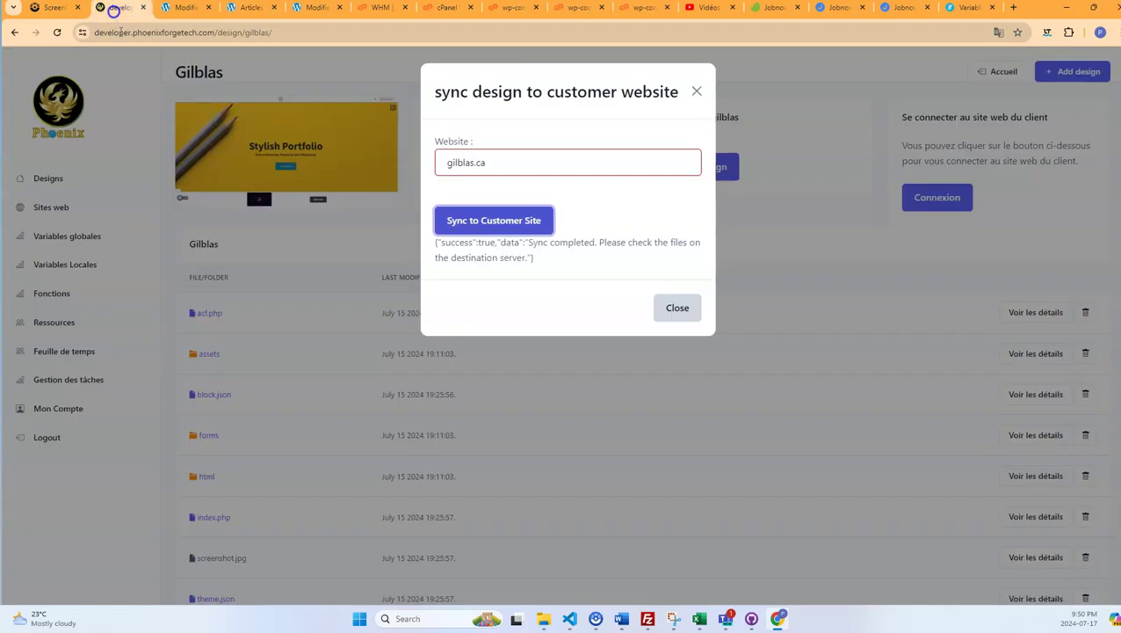
left_click(698, 92)
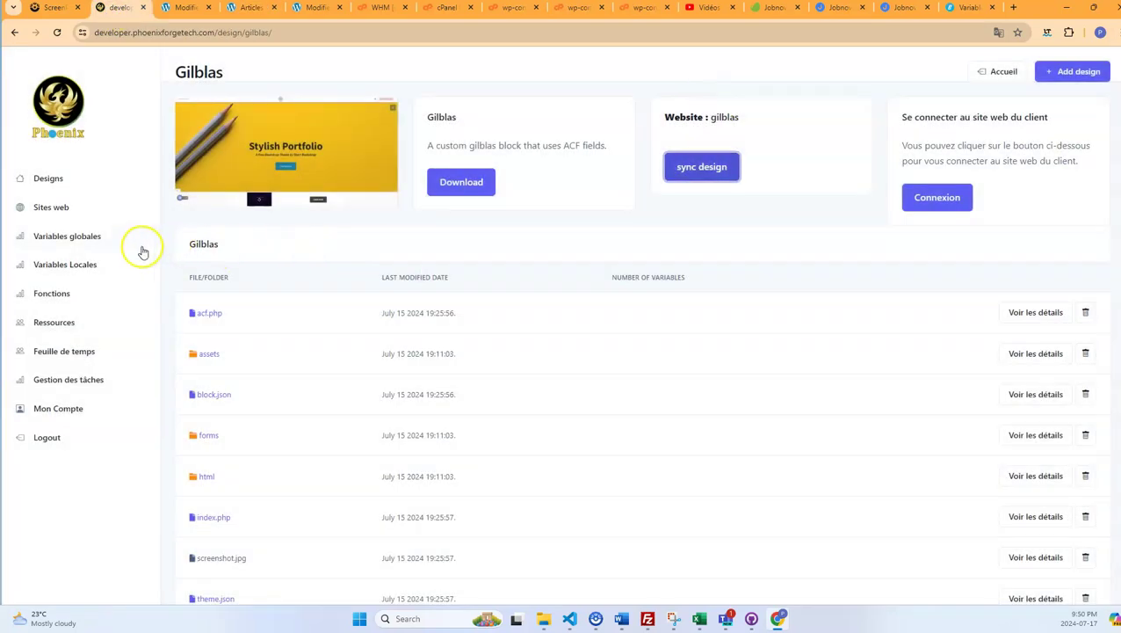
middle_click(61, 208)
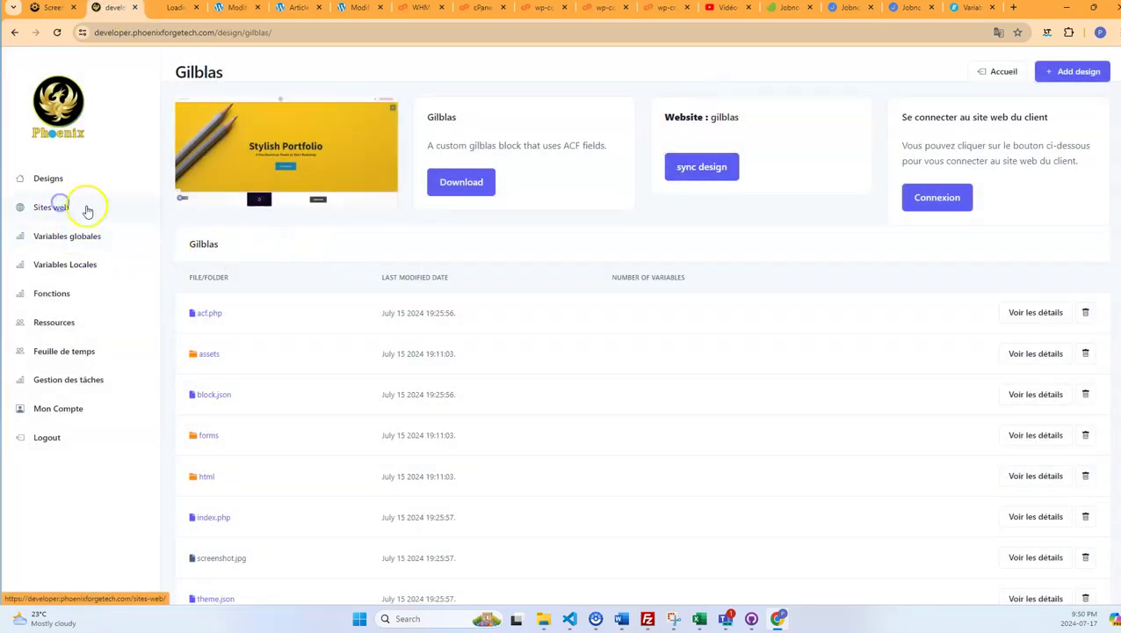
left_click(178, 13)
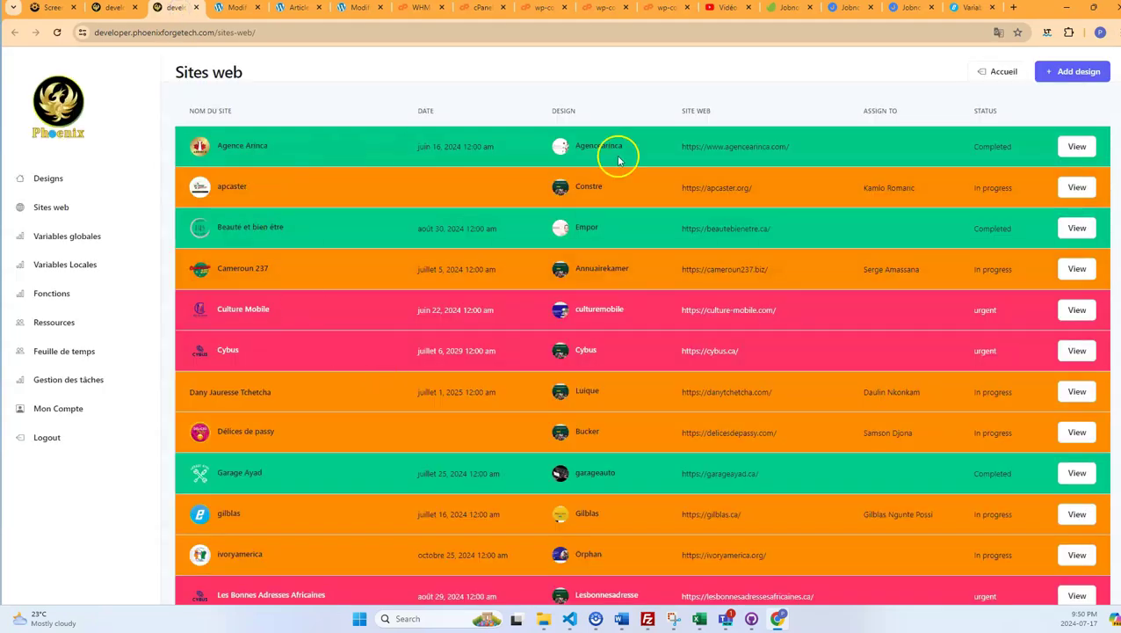
Open the Agencearinca design from the sites list and go into its twig folder
left_click(1077, 147)
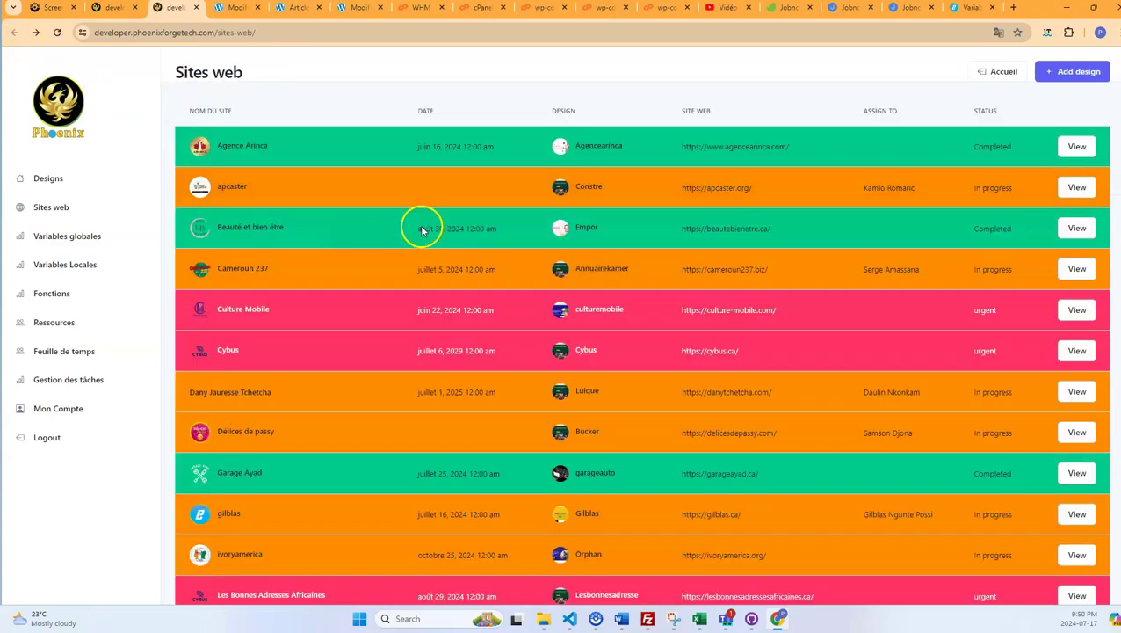
left_click(589, 147)
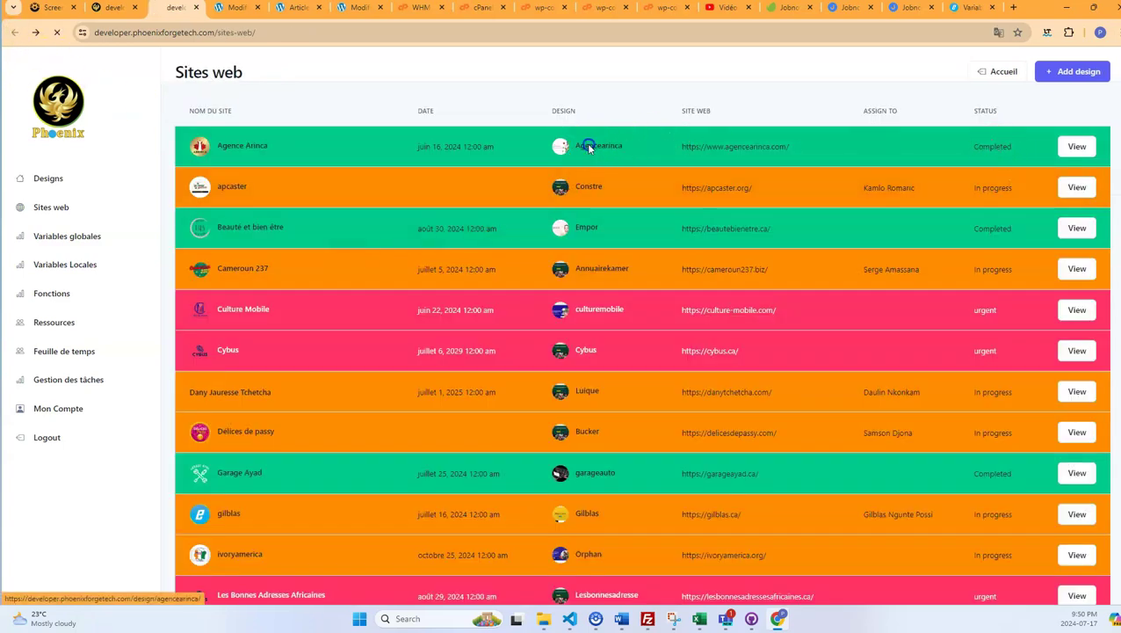
scroll(528, 193, "down", 3)
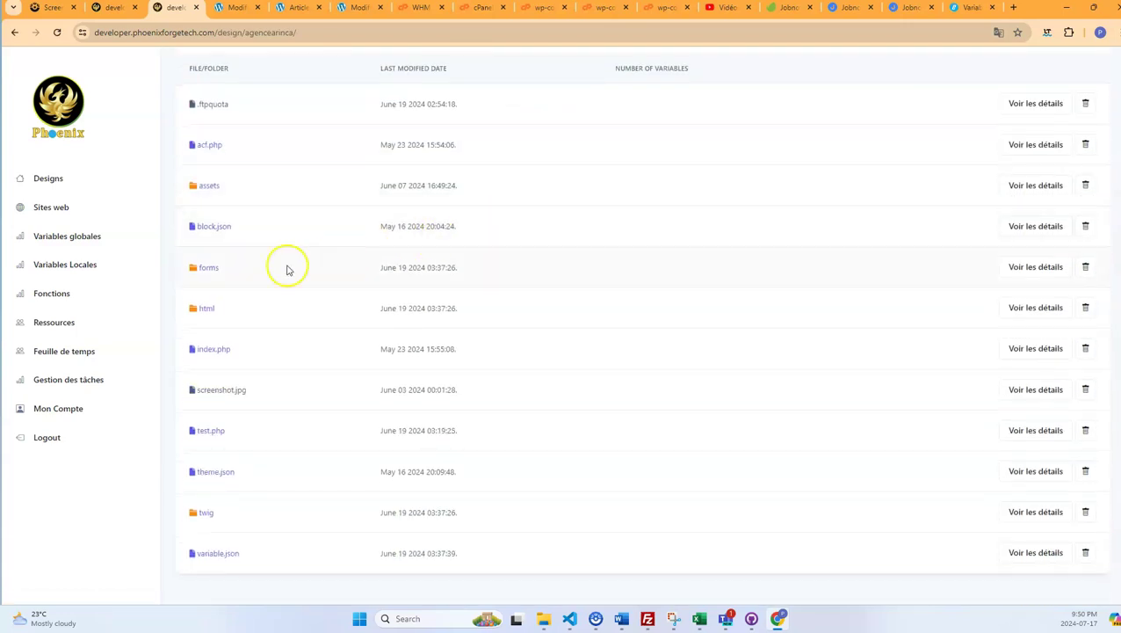
left_click(207, 512)
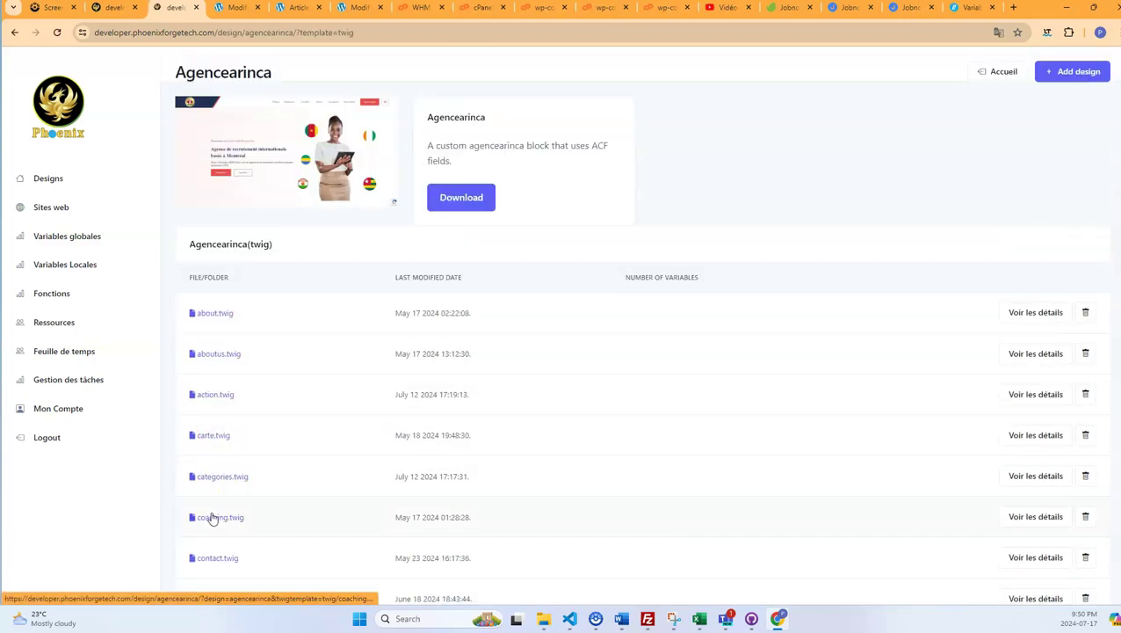
Open services.twig in the Agencearinca twig folder and read through its template code
scroll(264, 374, "down", 5)
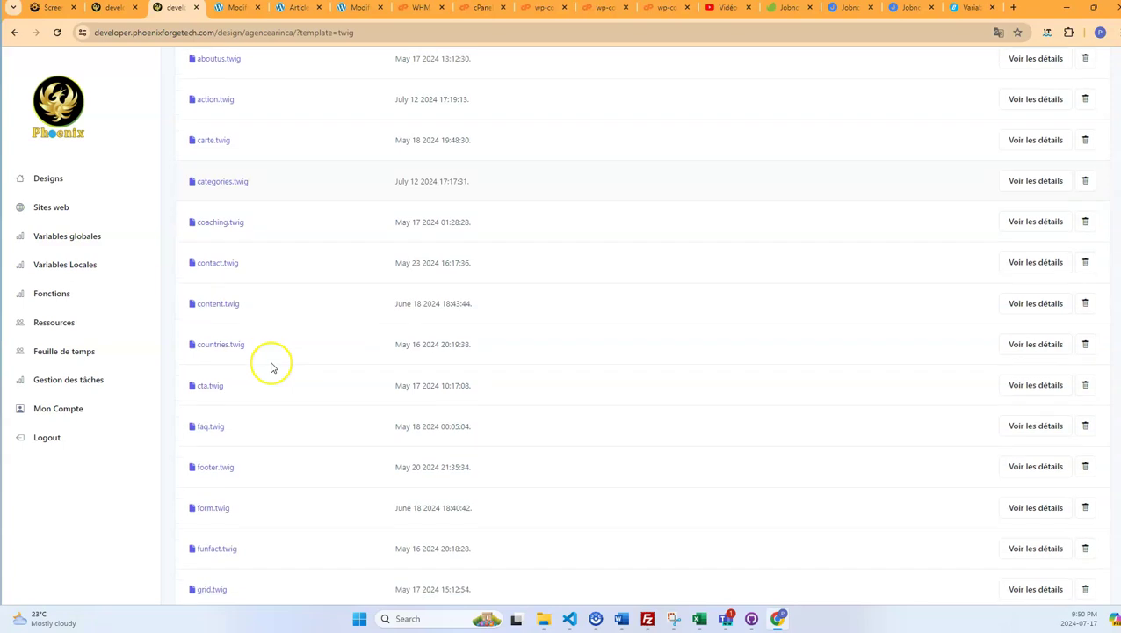
scroll(259, 377, "down", 4)
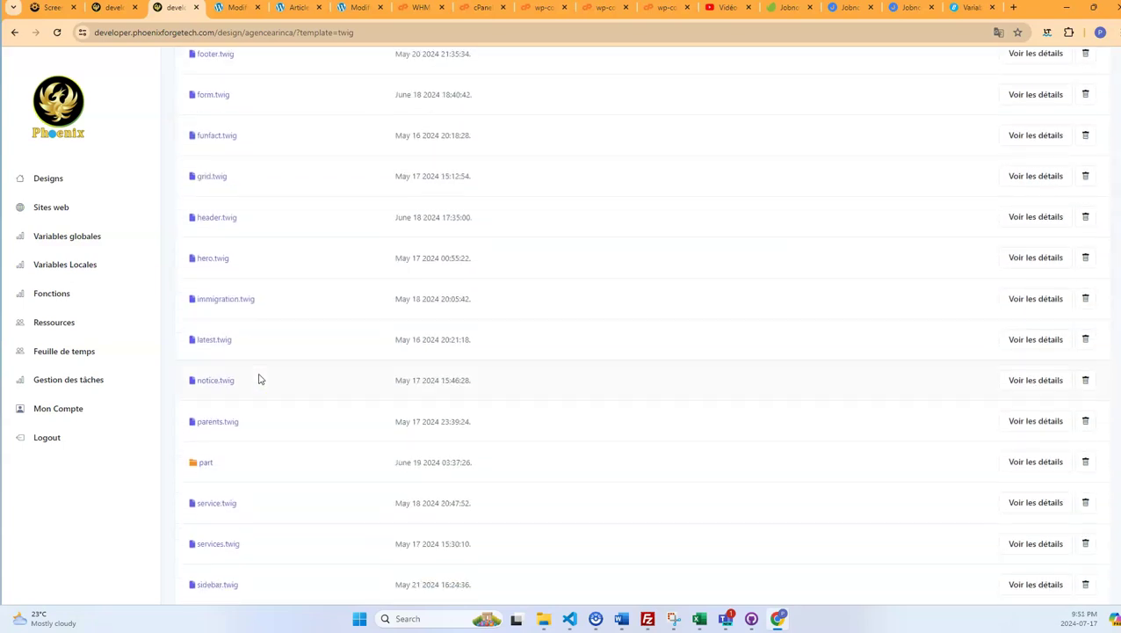
scroll(259, 379, "down", 1)
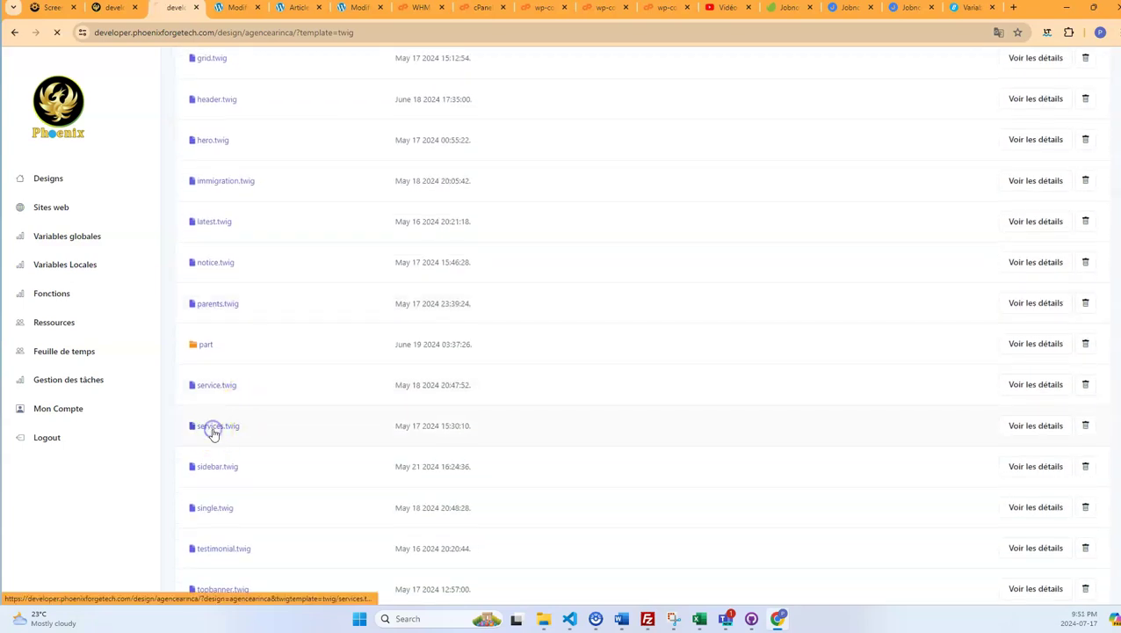
left_click(213, 429)
scroll(268, 373, "down", 3)
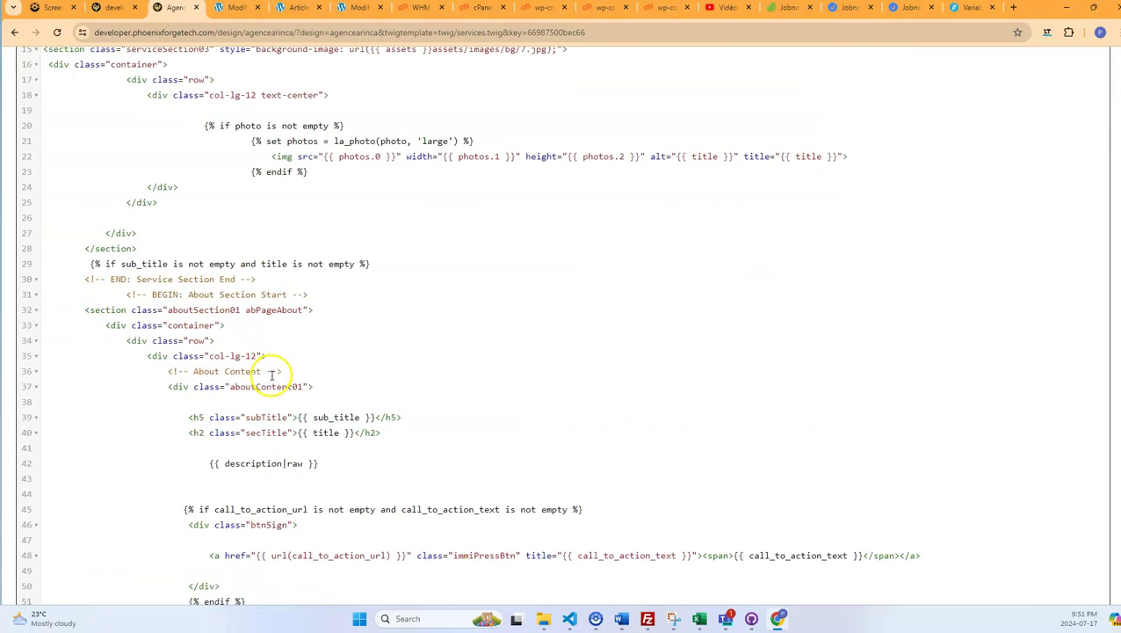
scroll(272, 374, "up", 1)
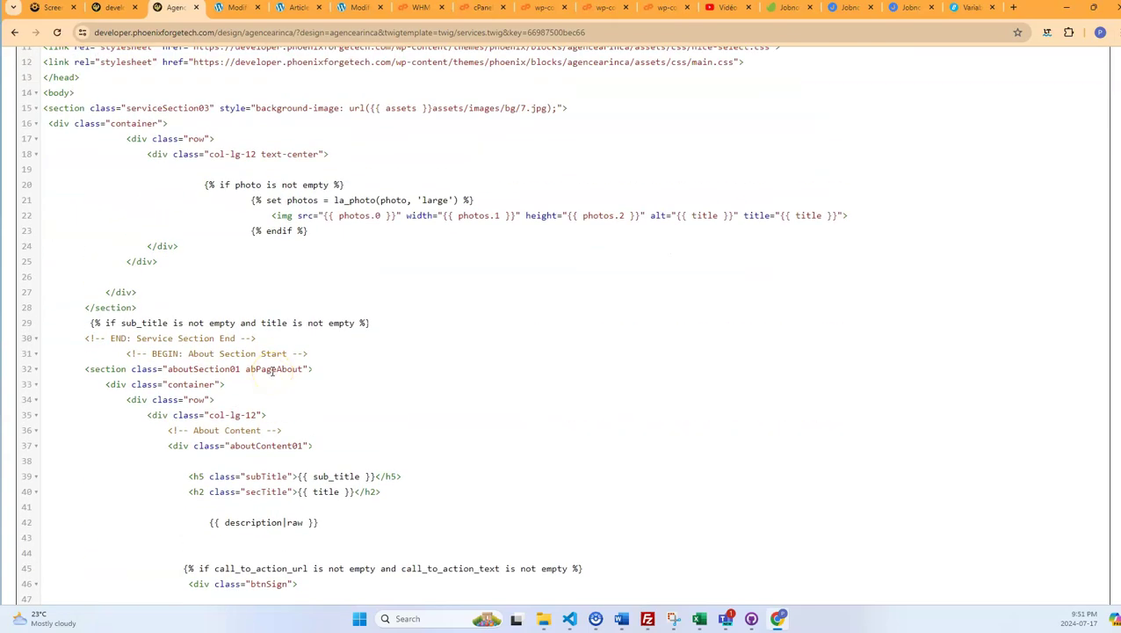
scroll(272, 370, "down", 4)
scroll(272, 370, "up", 8)
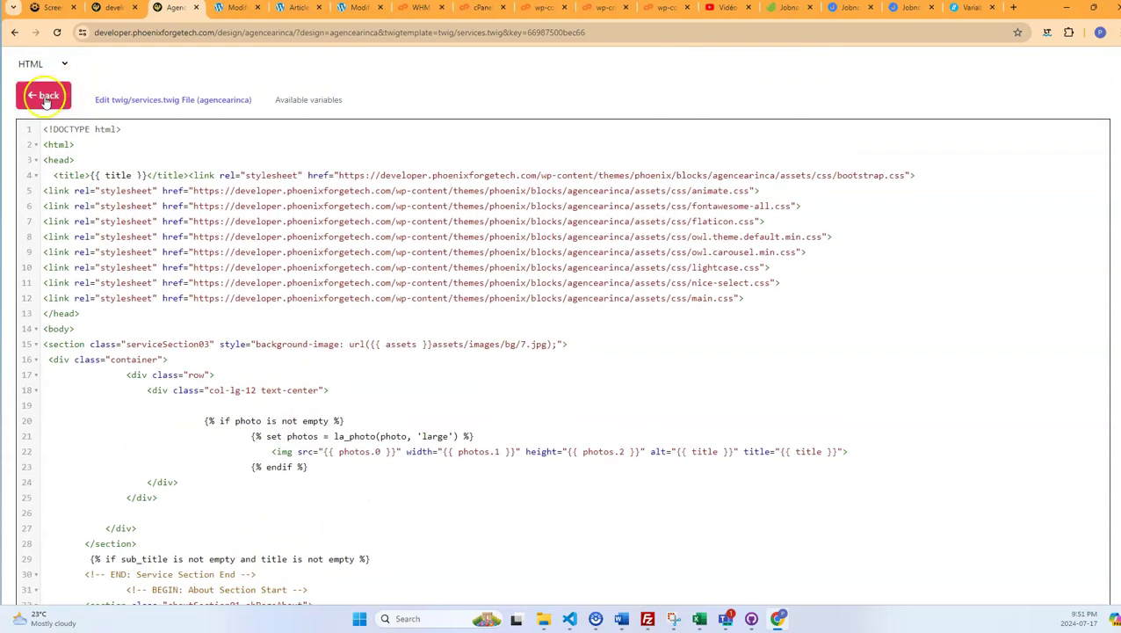
Return to the Agencearinca file list and open its variable.json file
left_click(46, 98)
scroll(226, 299, "down", 2)
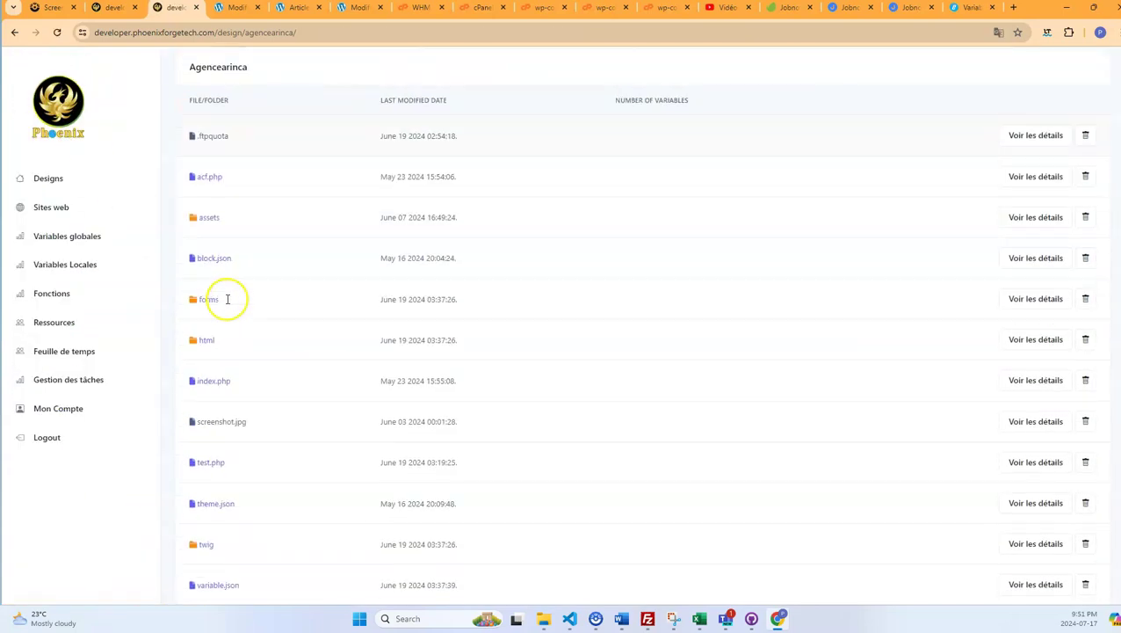
scroll(227, 299, "down", 1)
left_click(225, 552)
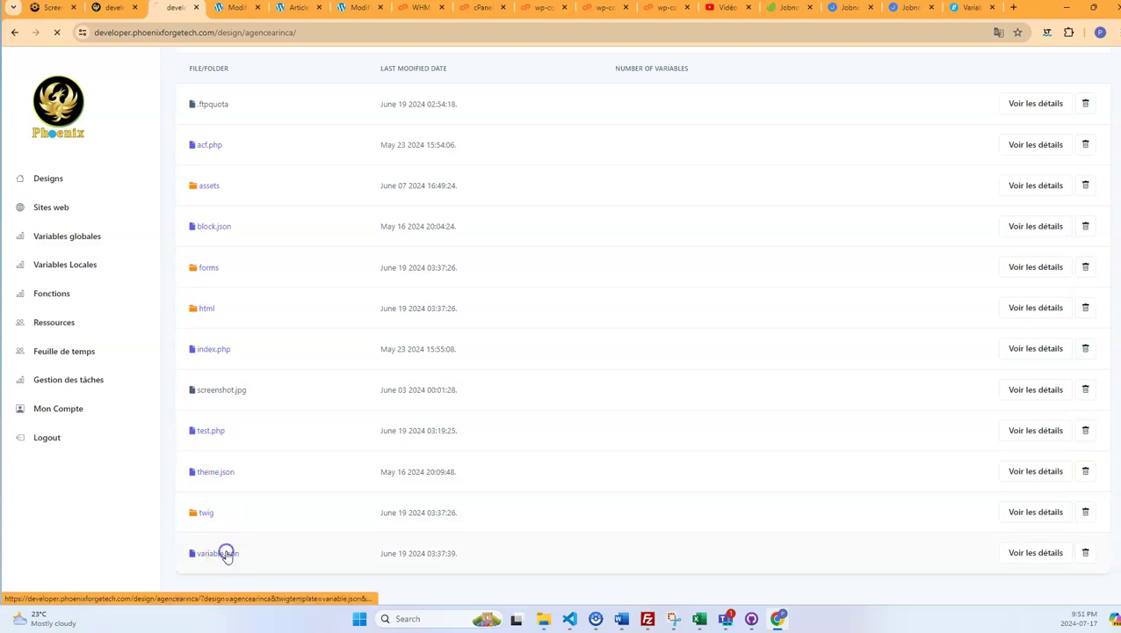
Examine the variables declared for each section in Agencearinca's variable.json
scroll(186, 343, "down", 1)
scroll(188, 344, "down", 3)
scroll(134, 275, "down", 3)
scroll(134, 275, "down", 5)
scroll(149, 292, "up", 1)
scroll(149, 292, "down", 4)
scroll(151, 293, "down", 1)
scroll(151, 293, "up", 4)
scroll(152, 293, "up", 10)
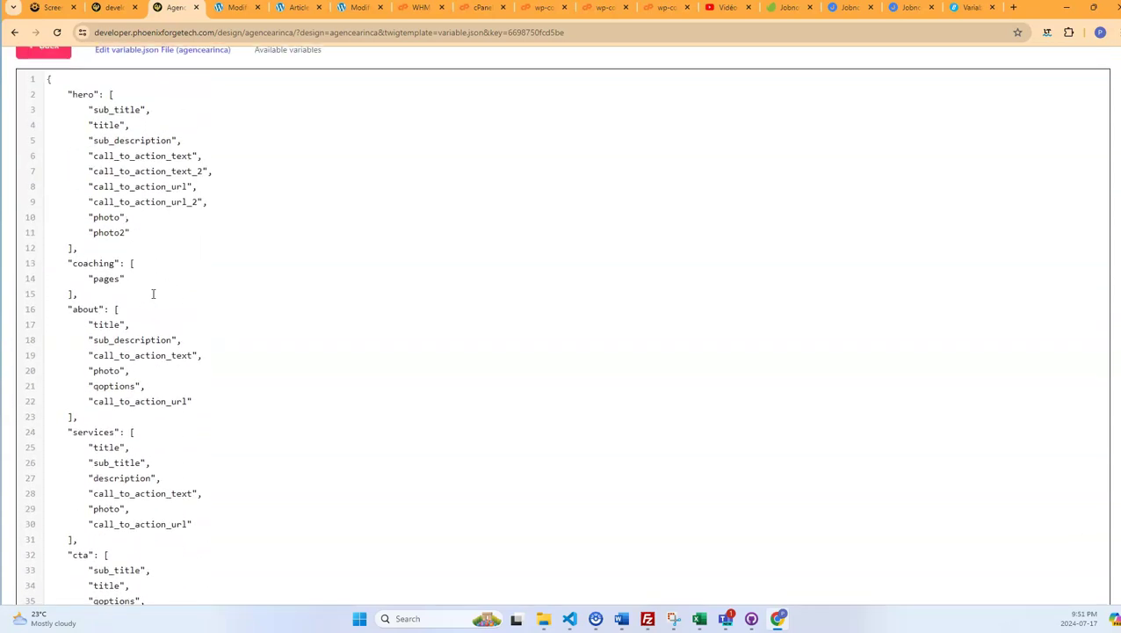
scroll(153, 294, "up", 2)
Open the Empor design's variable.json and examine the variables of its sections, including bestsellers
left_click(46, 104)
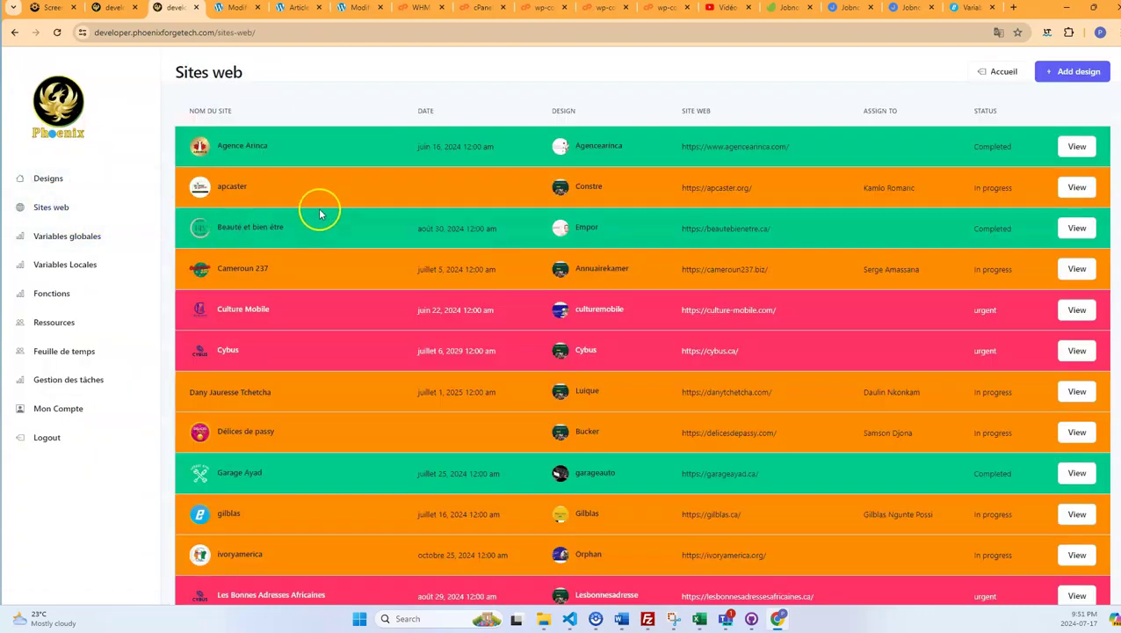
left_click(578, 225)
scroll(456, 227, "down", 1)
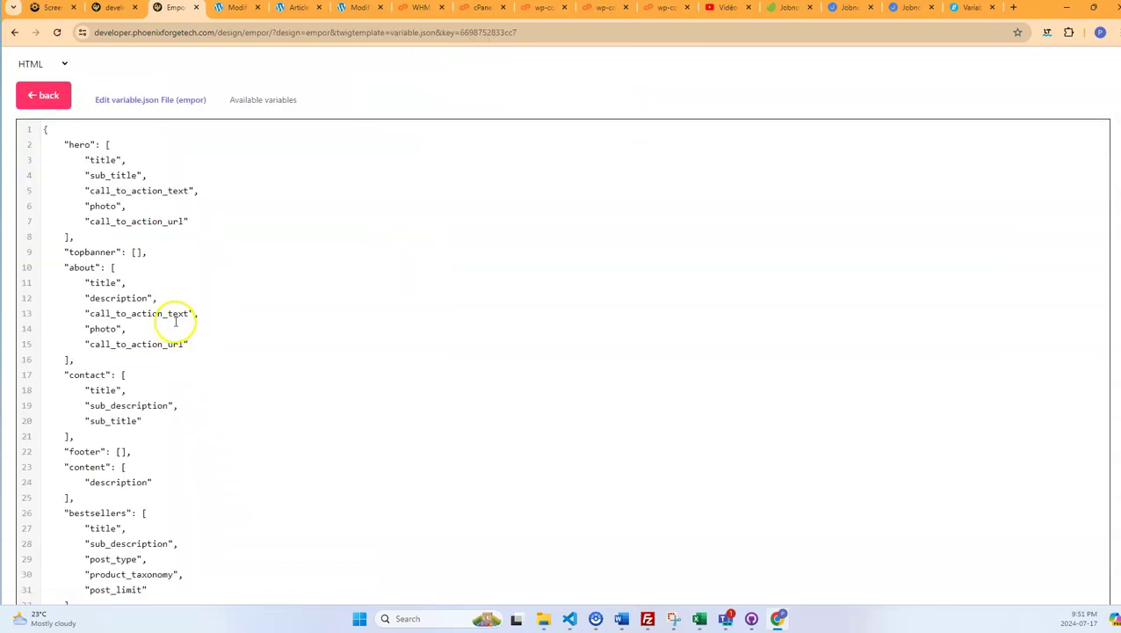
scroll(176, 312, "down", 1)
scroll(181, 305, "down", 2)
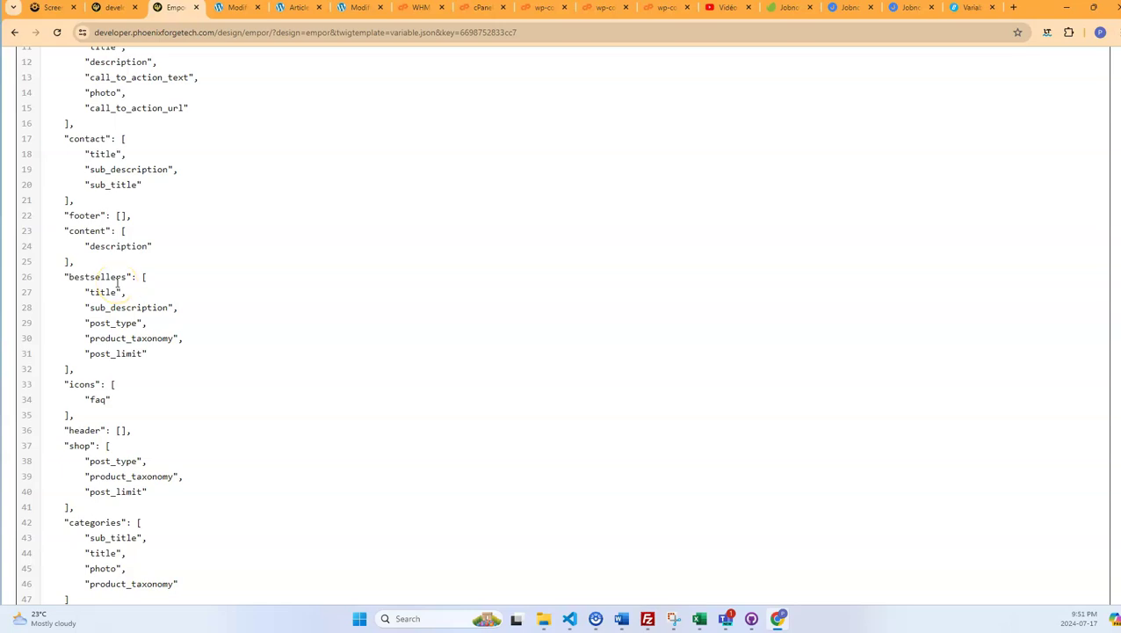
scroll(136, 295, "down", 1)
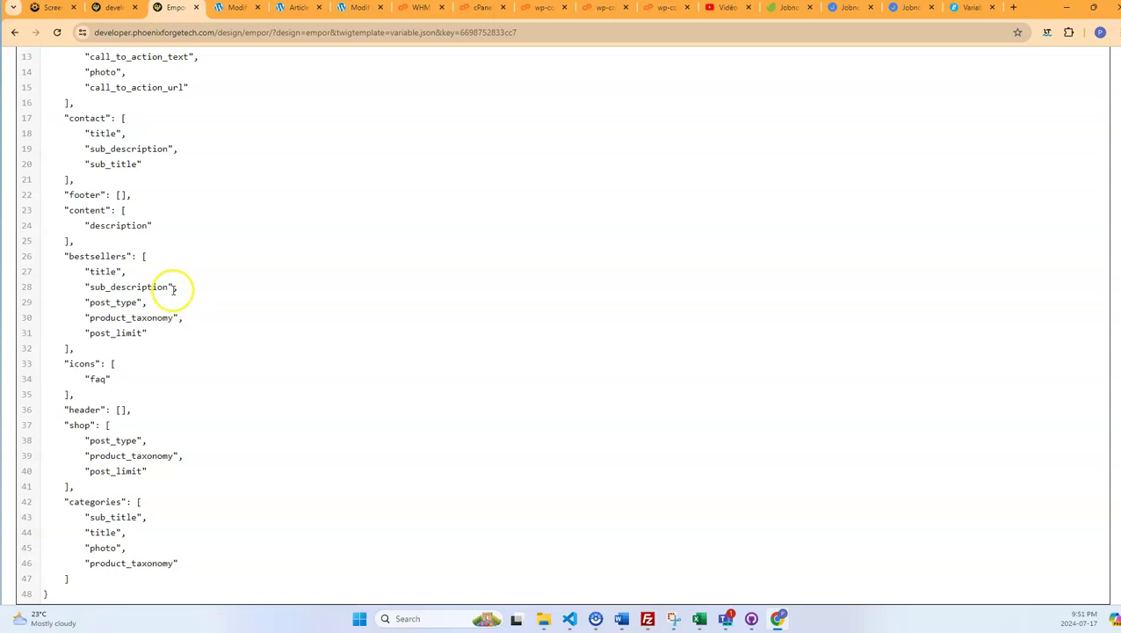
Leave Empor's variable.json, go back to the list of designs and open the Climresco design
scroll(171, 288, "up", 3)
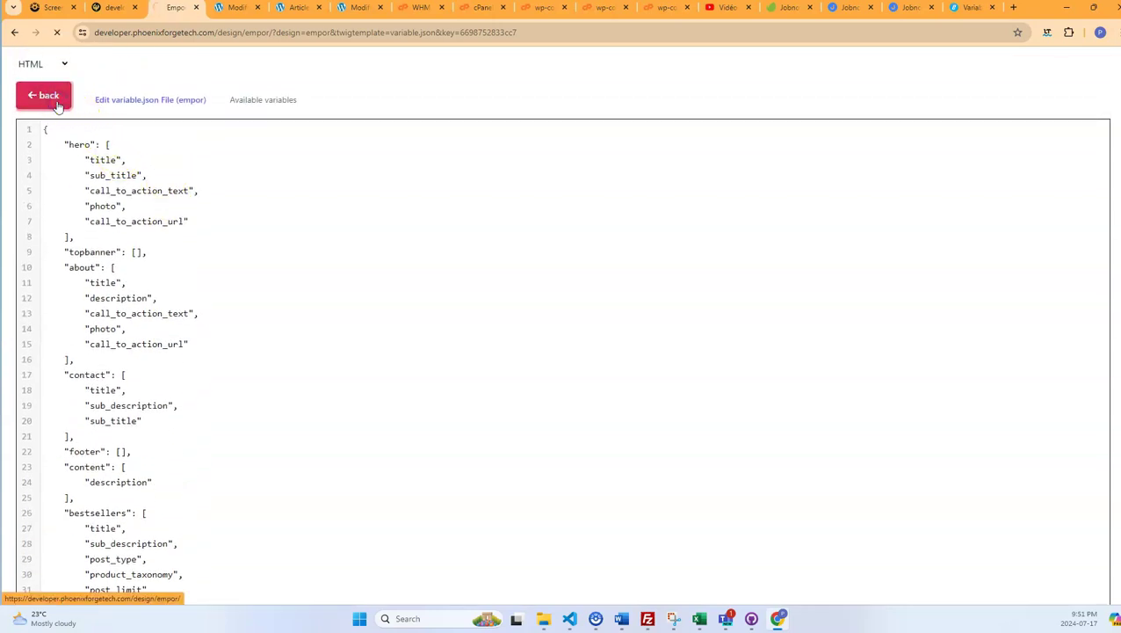
left_click(49, 97)
scroll(388, 295, "down", 2)
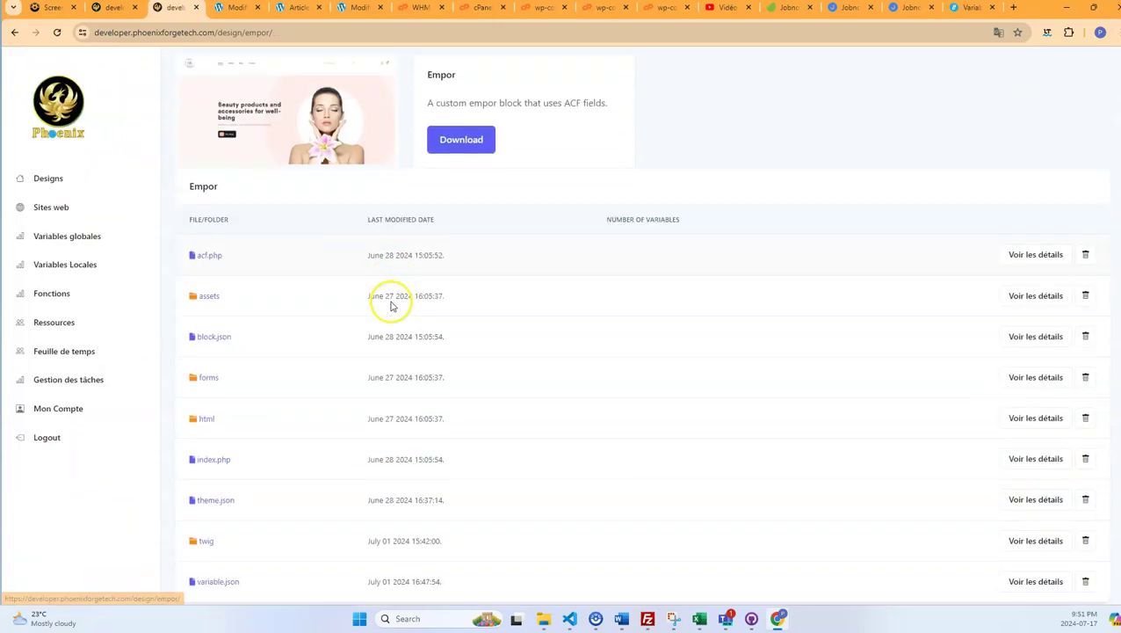
left_click(48, 179)
scroll(313, 290, "down", 5)
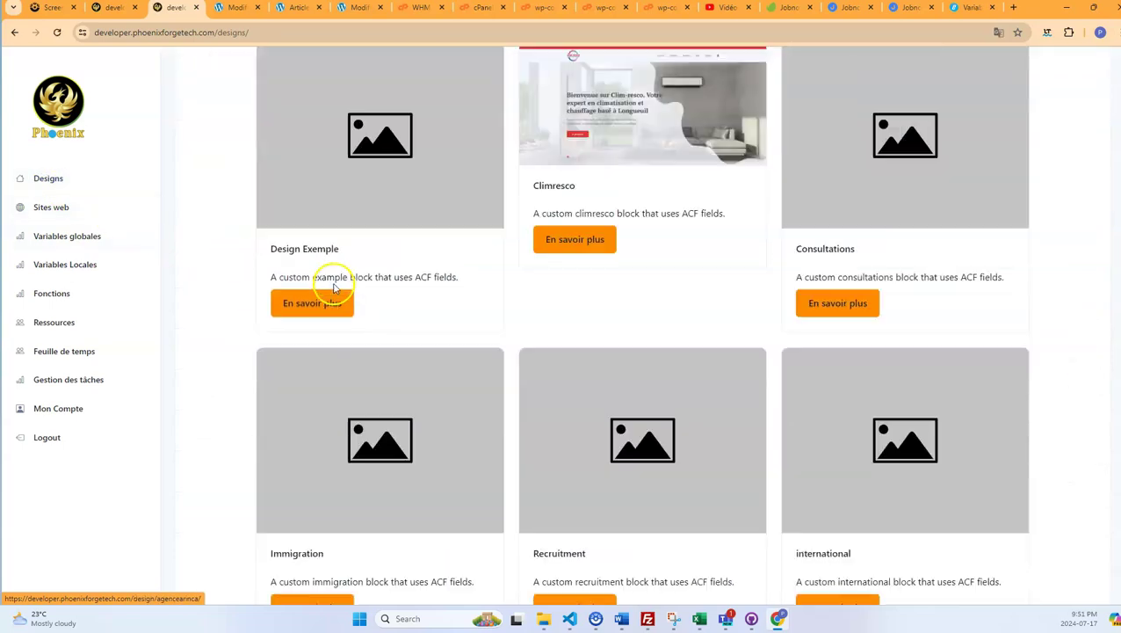
scroll(720, 260, "down", 4)
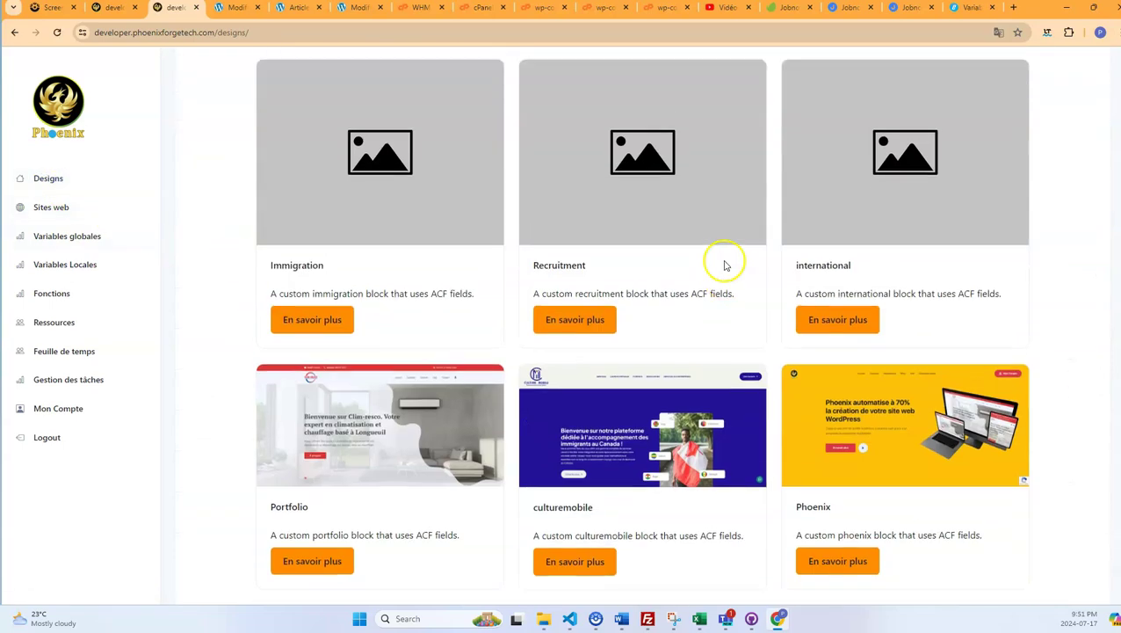
scroll(712, 253, "up", 5)
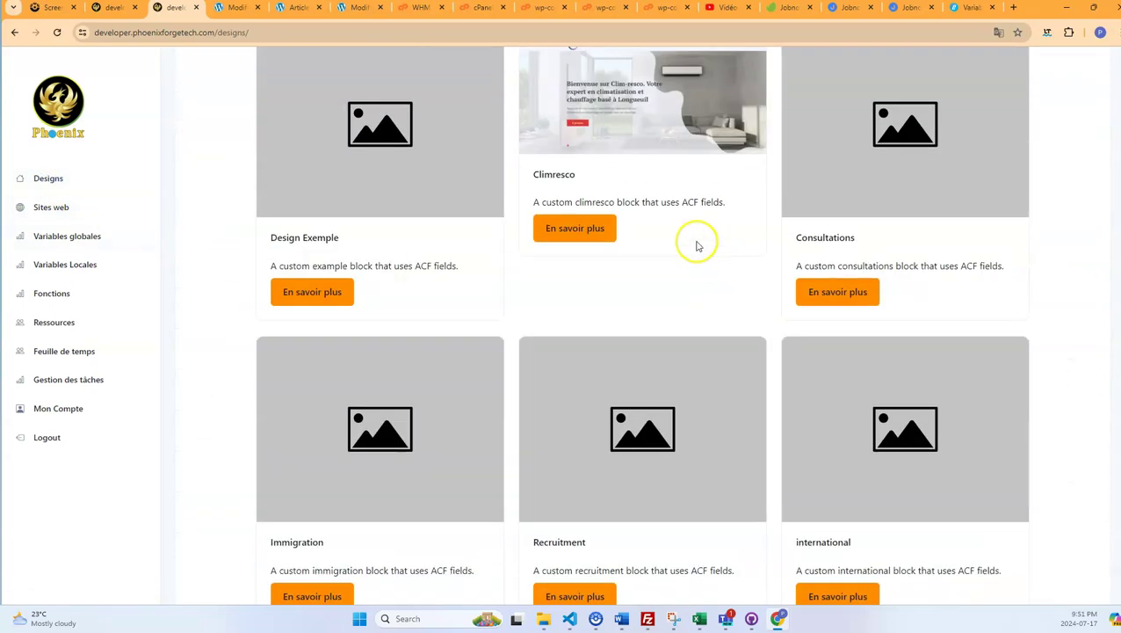
left_click(579, 230)
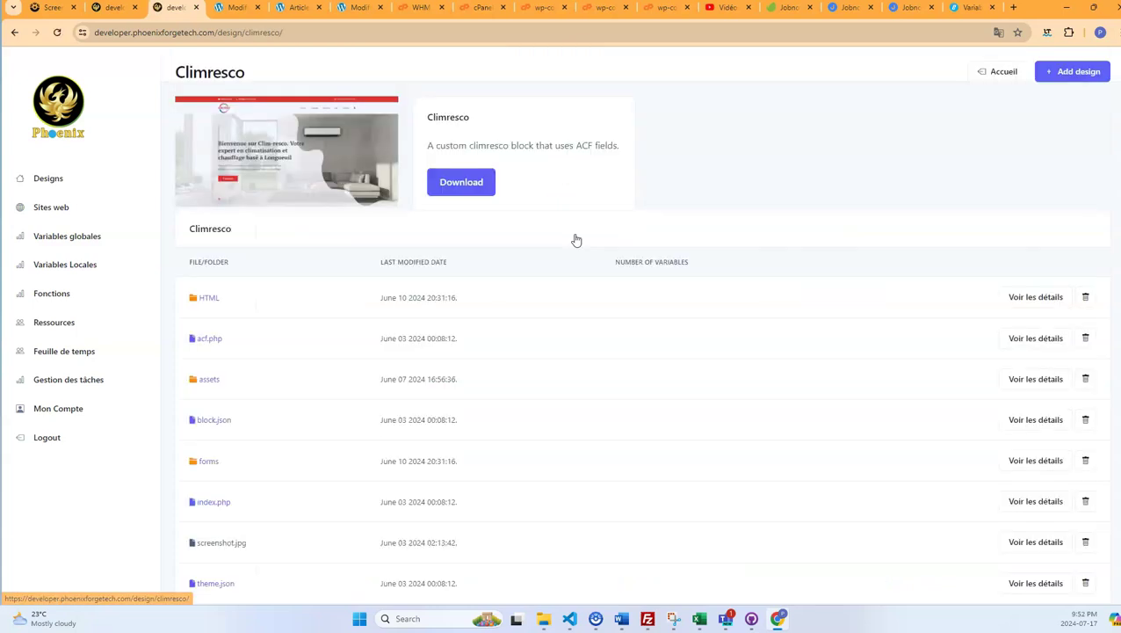
Open Climresco's variable.json and examine the variables declared for its sections, especially services
scroll(206, 327, "down", 2)
left_click(212, 557)
scroll(222, 328, "down", 3)
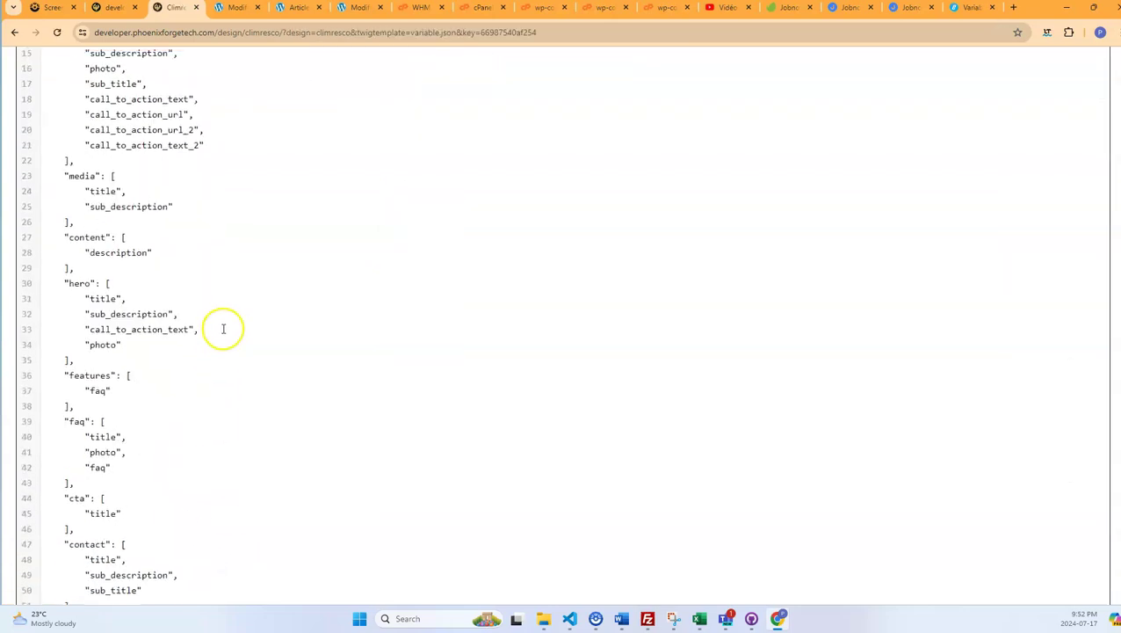
scroll(223, 321, "up", 1)
scroll(165, 268, "down", 3)
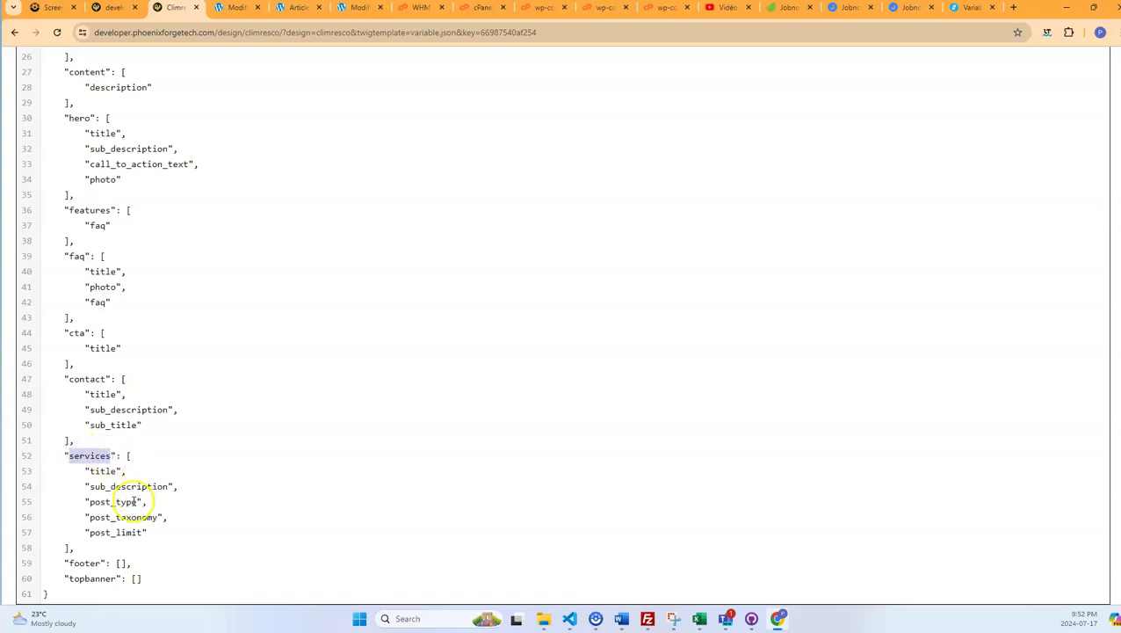
left_click_drag(159, 521, 88, 532)
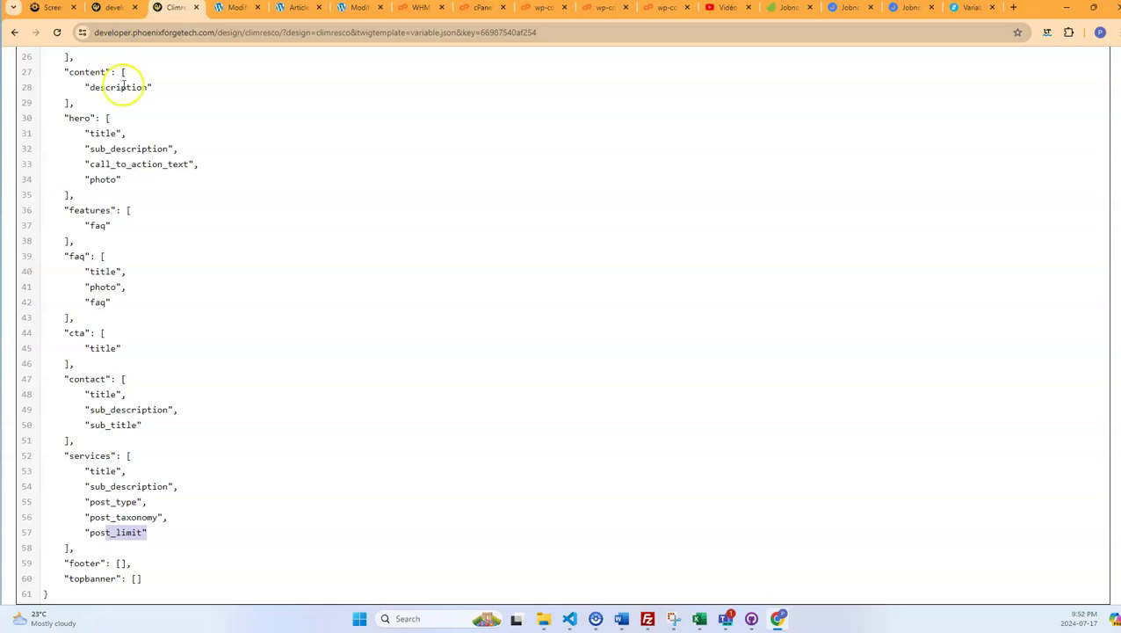
scroll(202, 132, "up", 5)
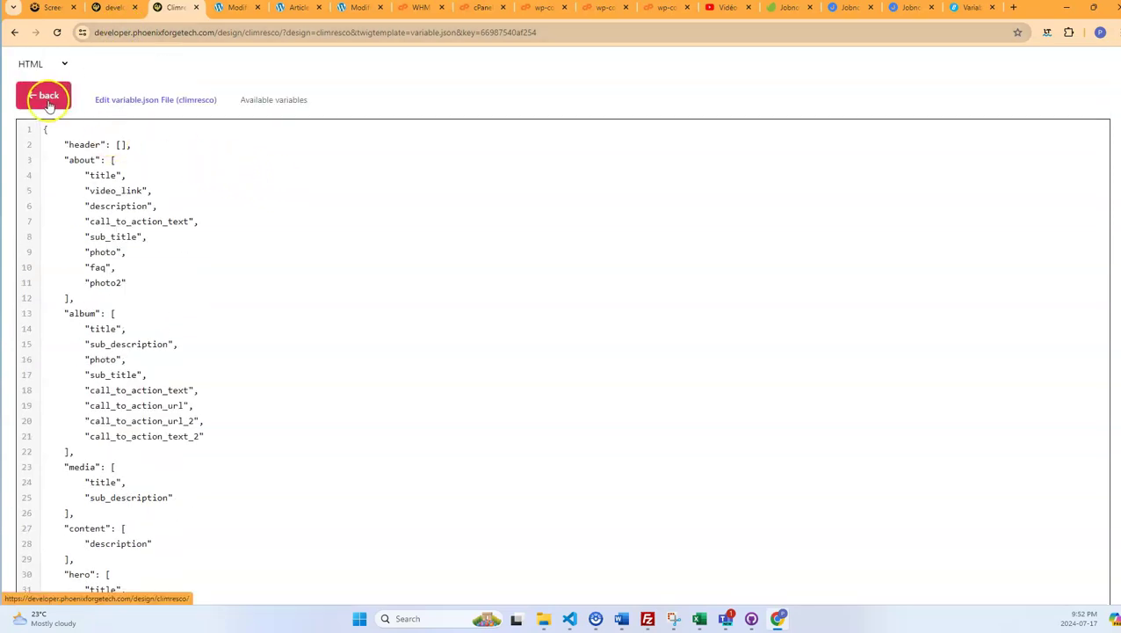
scroll(143, 425, "down", 5)
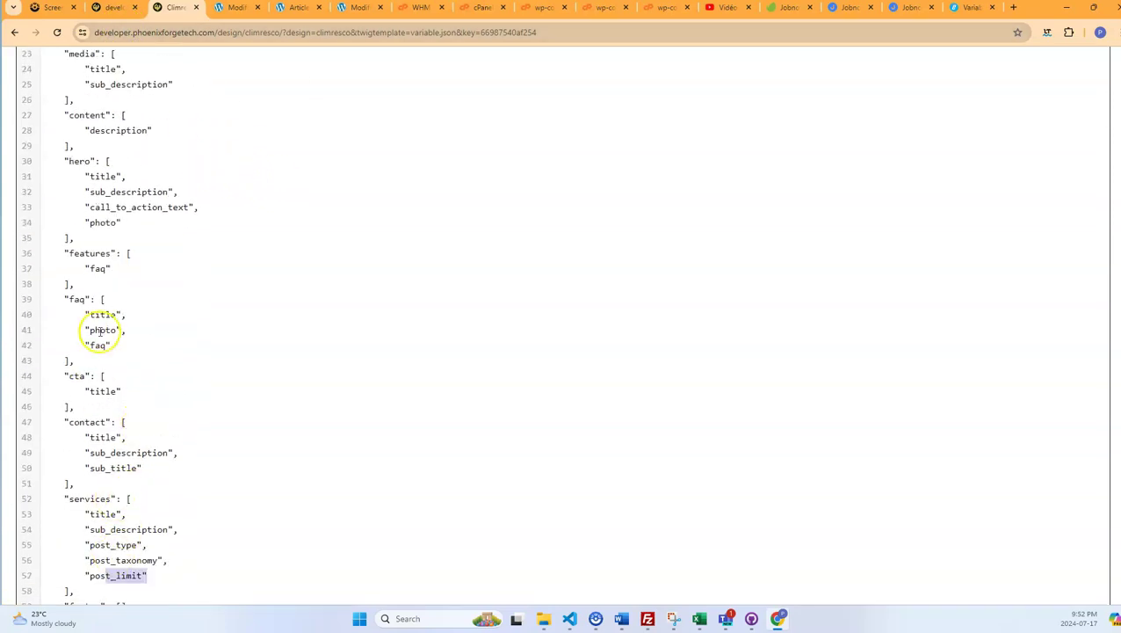
scroll(100, 333, "up", 5)
Return to Climresco's file list and open services.twig from its twig folder
left_click(42, 94)
scroll(271, 342, "down", 3)
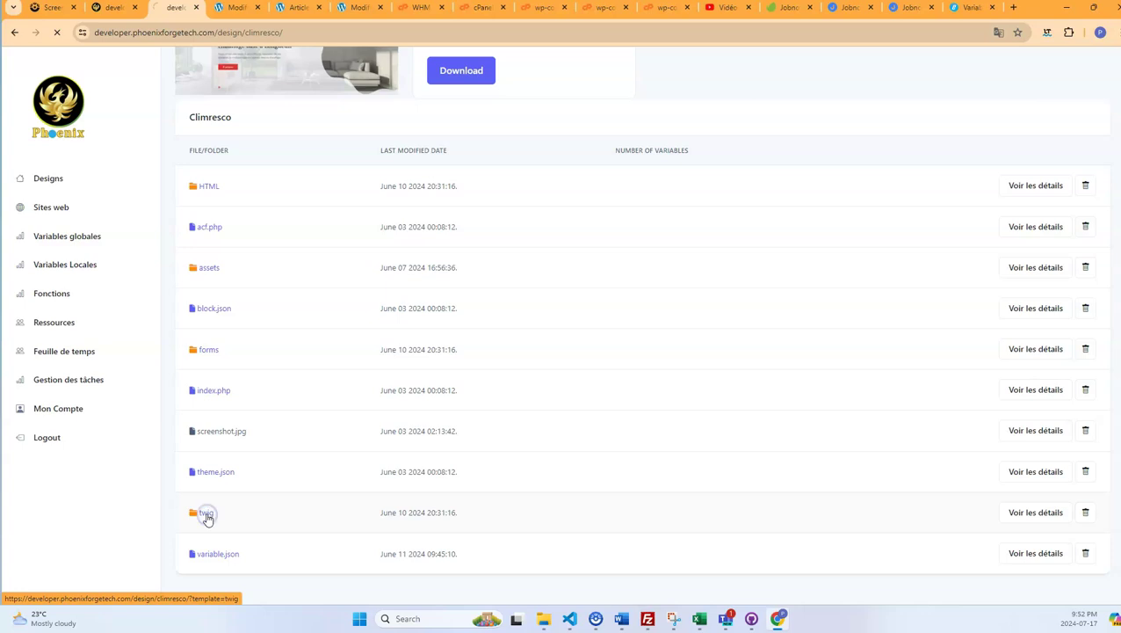
left_click(207, 516)
scroll(235, 413, "down", 5)
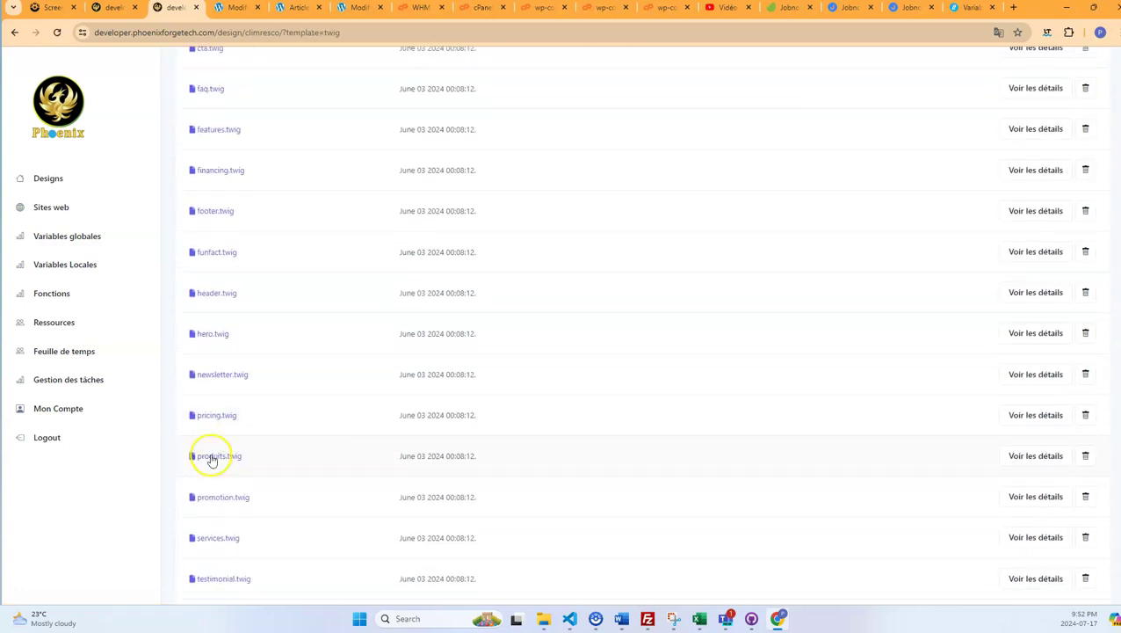
scroll(215, 488, "down", 2)
left_click(211, 476)
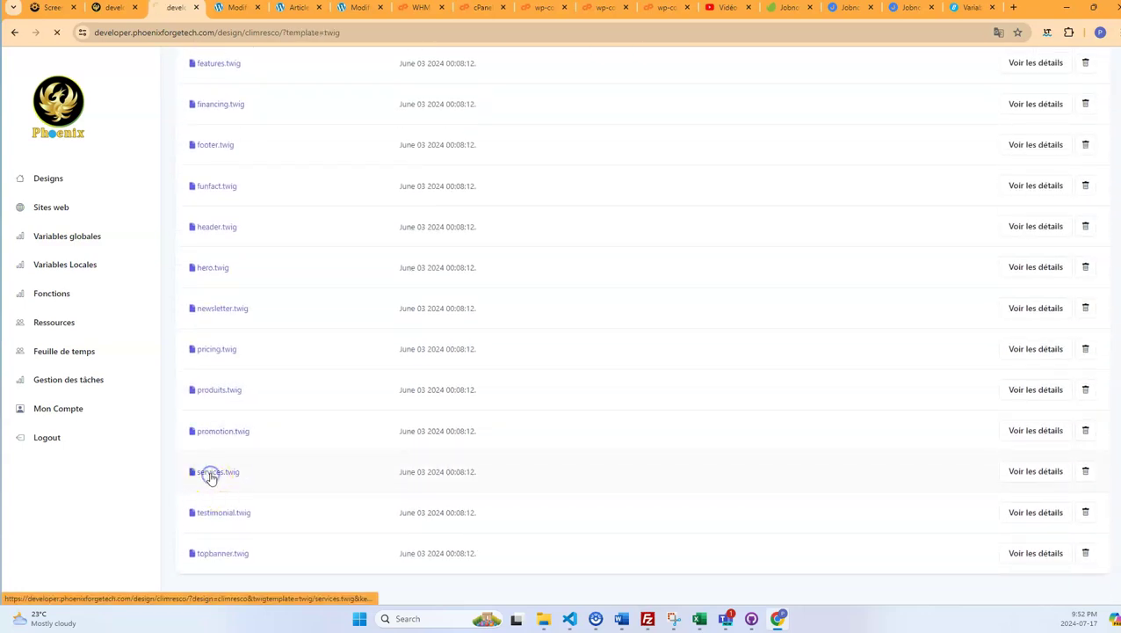
Read through services.twig, examining its post conditions, the latest() query, the post loop and the featured image code
scroll(288, 350, "down", 3)
scroll(287, 349, "up", 3)
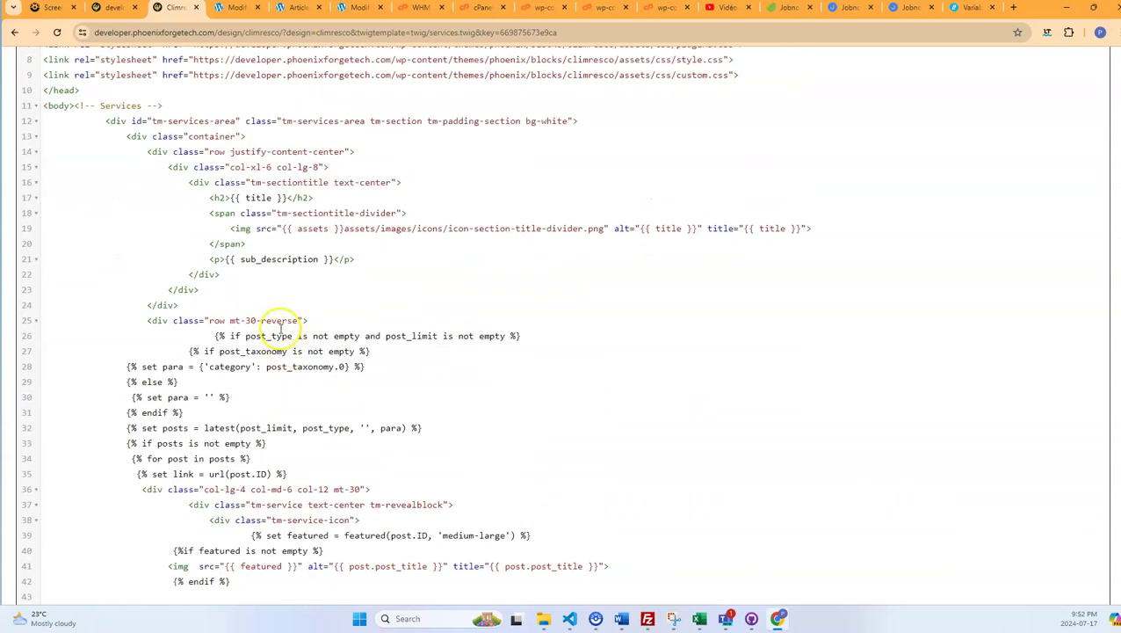
scroll(296, 334, "down", 3)
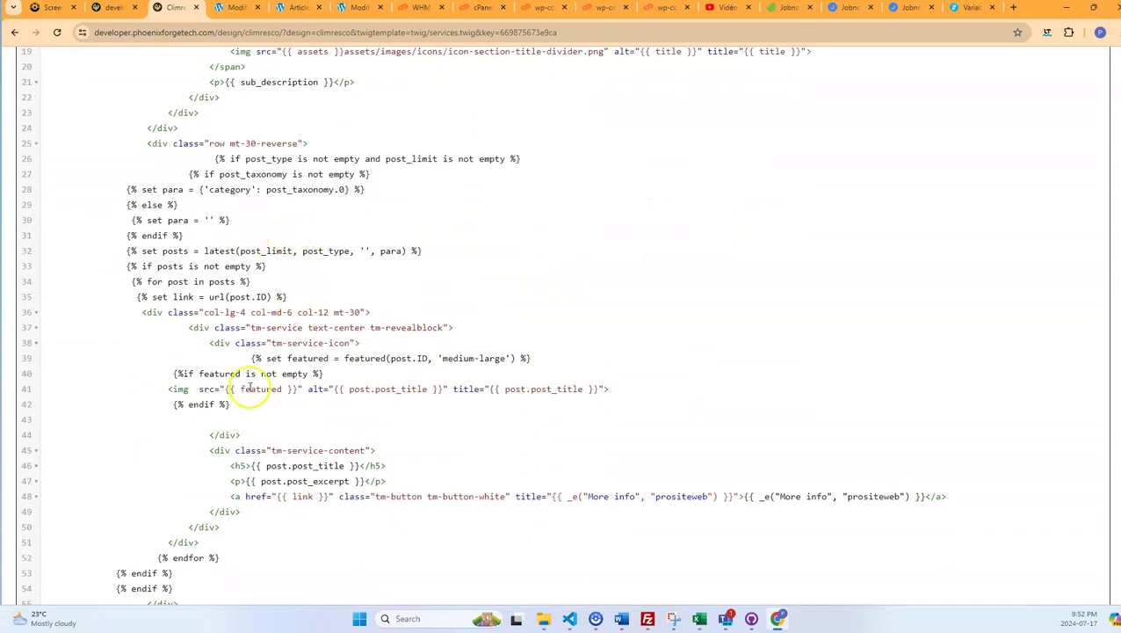
scroll(273, 182, "down", 2)
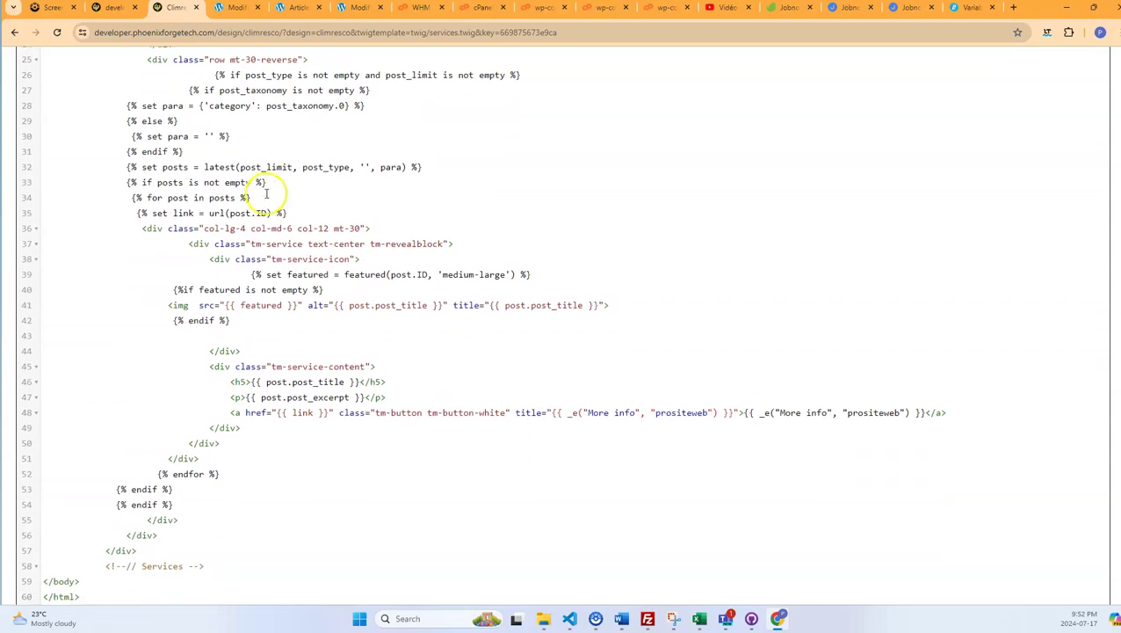
scroll(258, 286, "up", 3)
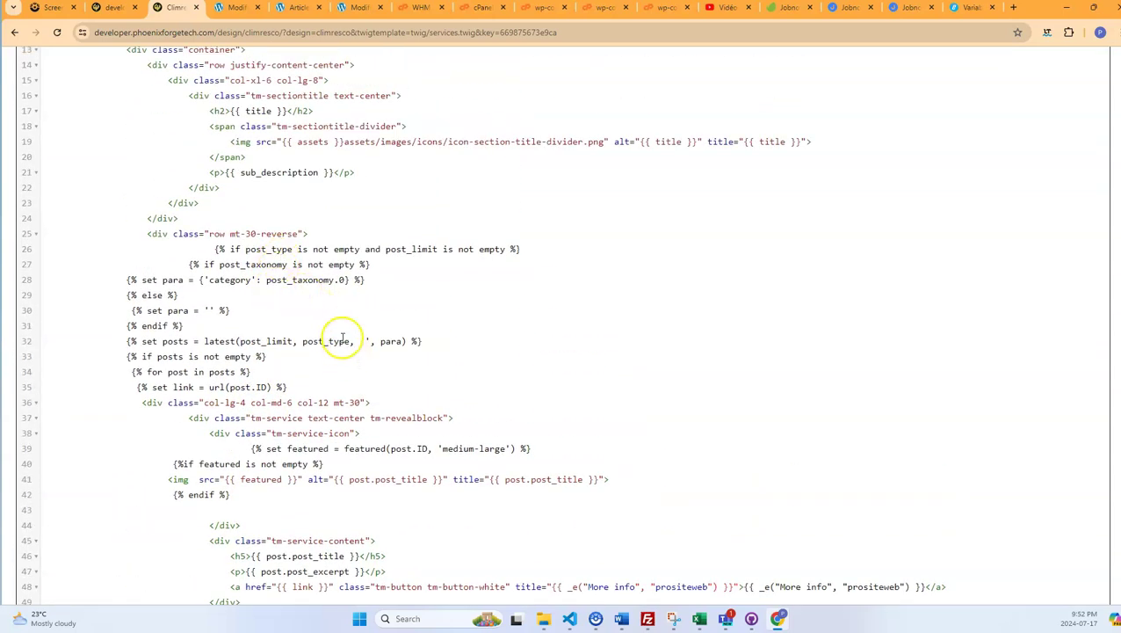
scroll(304, 303, "down", 2)
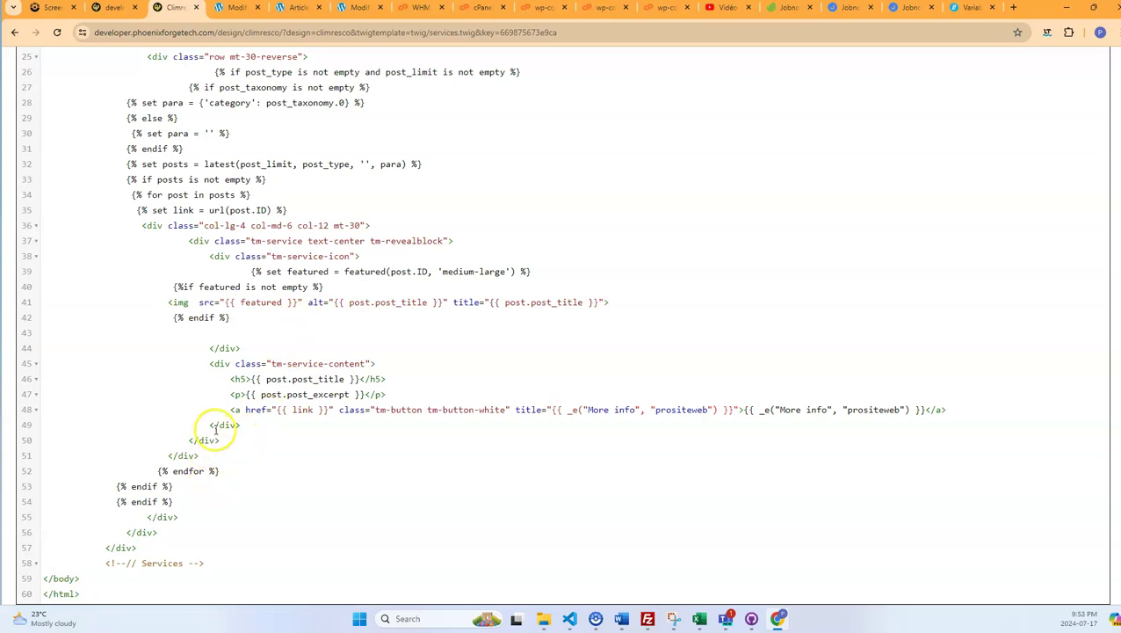
scroll(215, 431, "up", 4)
scroll(279, 298, "down", 3)
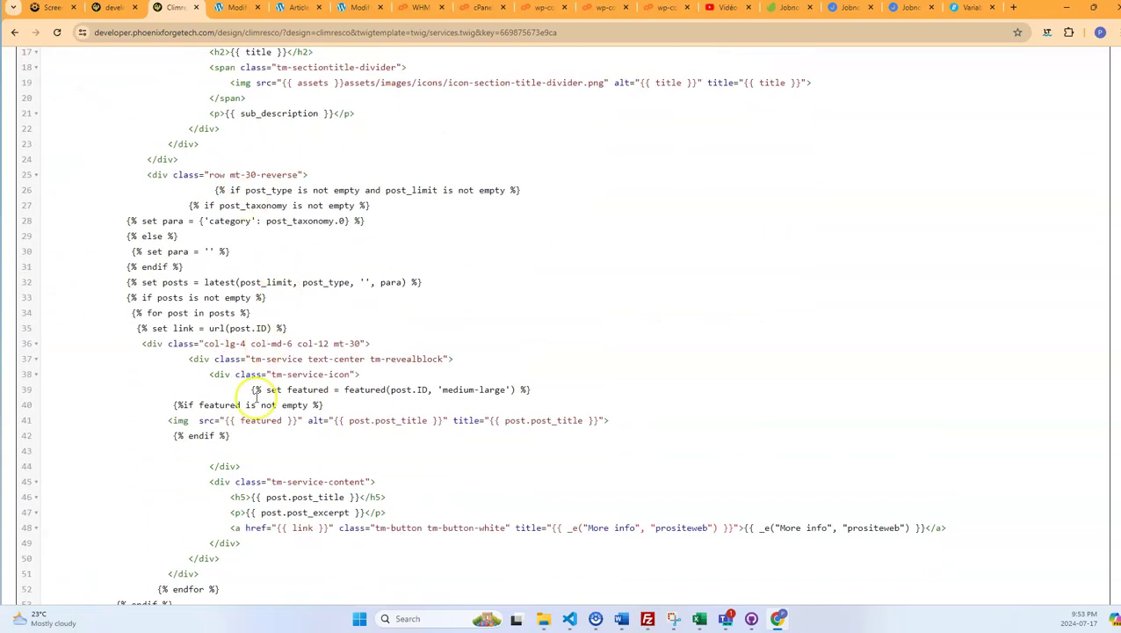
Copy the block of services.twig from the post_type and post_limit condition through its final closing endif
scroll(213, 426, "down", 2)
left_click_drag(183, 500, 129, 309)
key("ctrl+c")
scroll(146, 364, "up", 4)
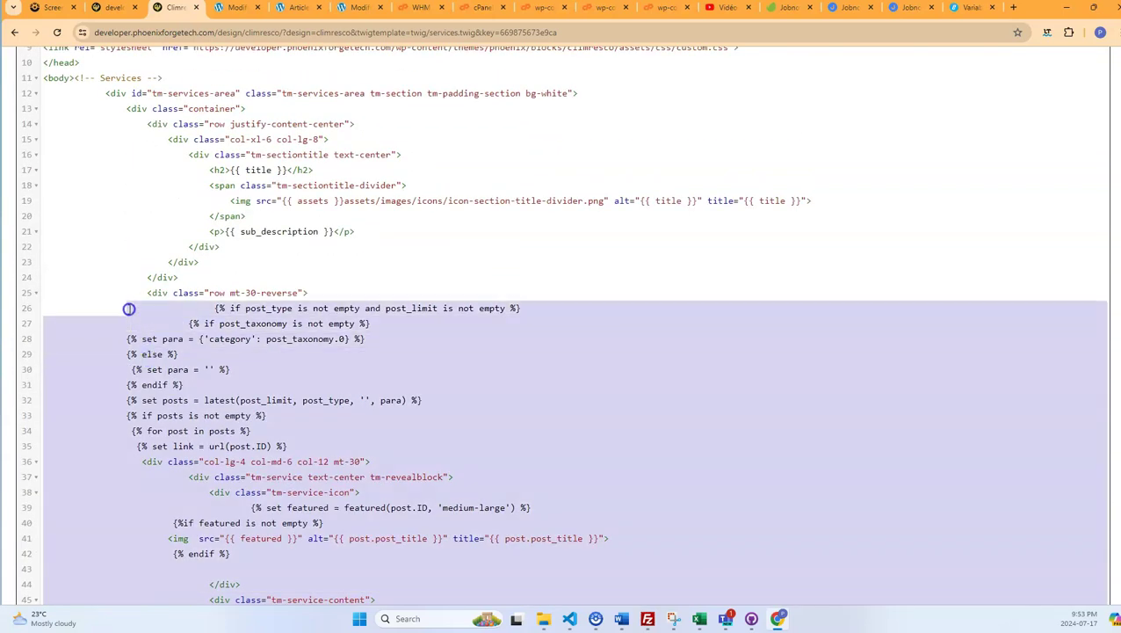
right_click(248, 348)
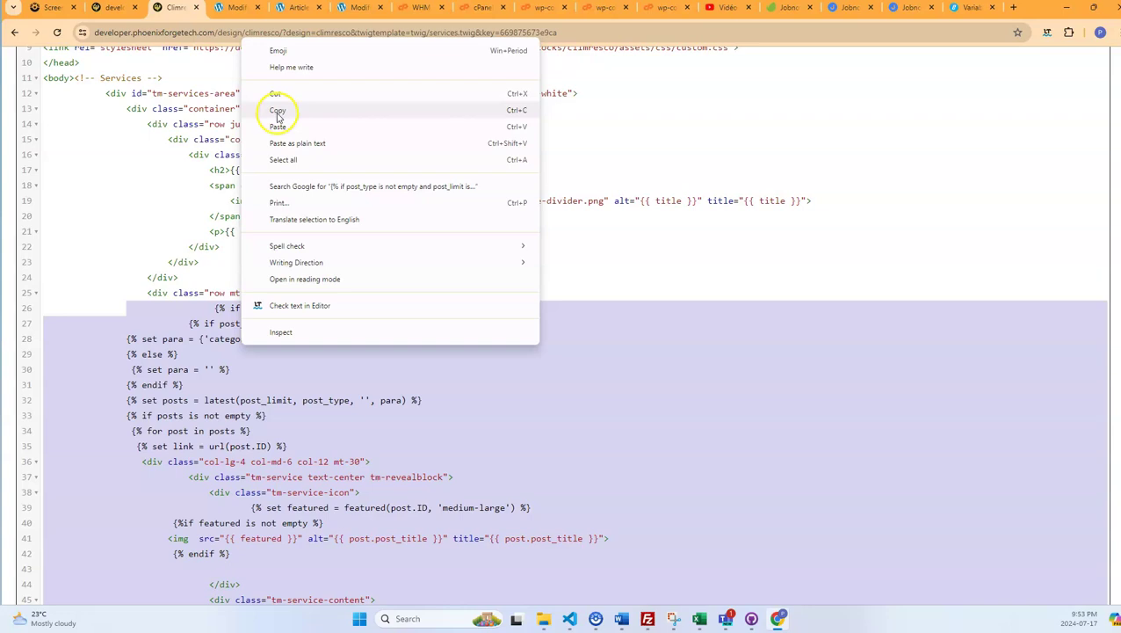
left_click(275, 112)
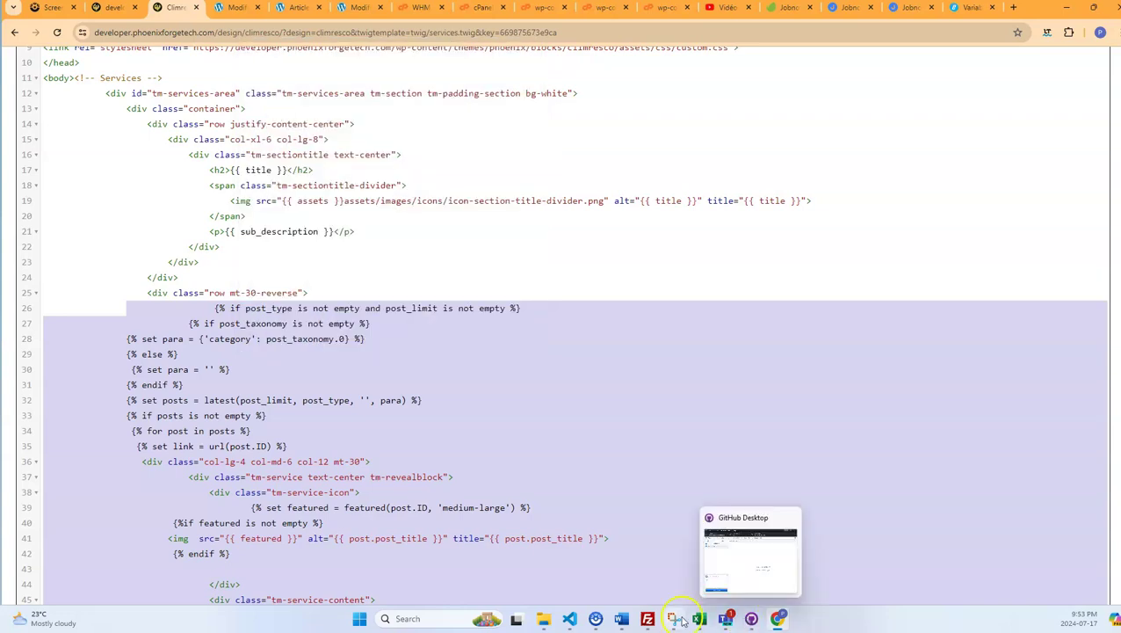
Switch to Visual Studio Code and paste the copied post loop below the existing acf loop in portfolio.twig
left_click(570, 620)
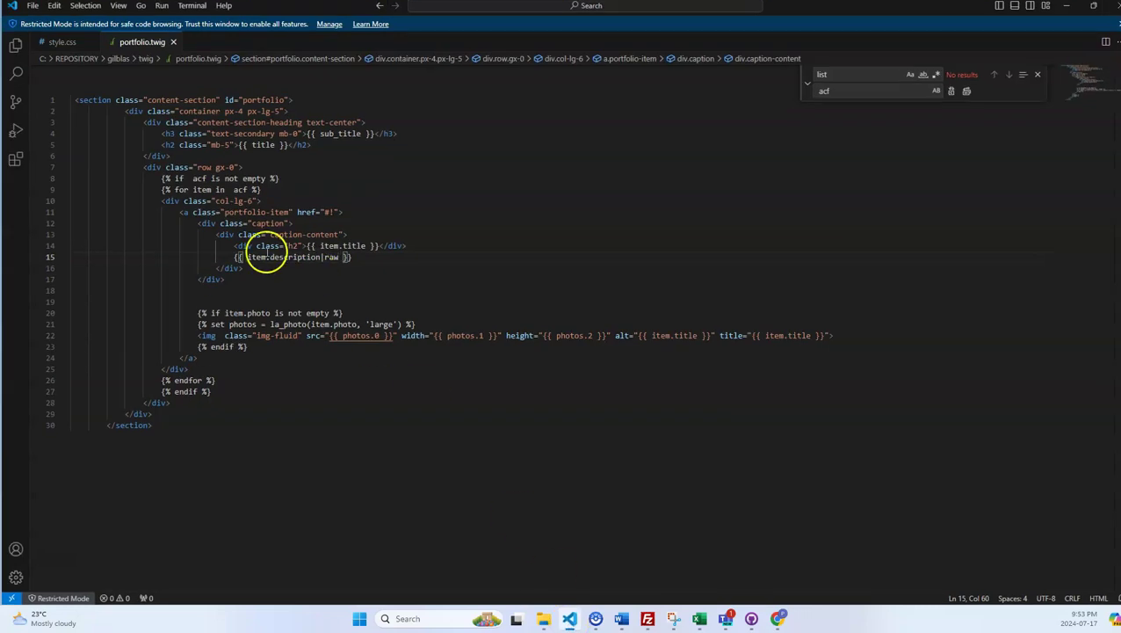
left_click(173, 370)
left_click_drag(220, 392, 147, 179)
left_click(236, 392)
key("Return")
key("Return")
key("ctrl+v")
scroll(264, 387, "up", 2)
scroll(264, 387, "down", 2)
scroll(268, 404, "down", 2)
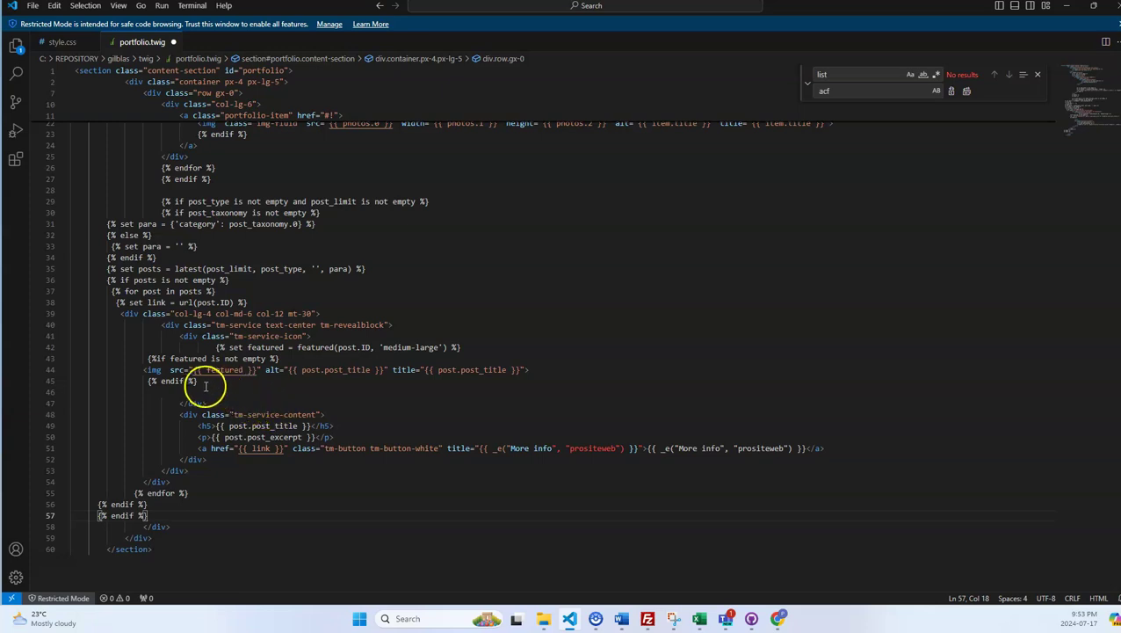
Delete the old acf loop and the leftover blank line above the pasted post loop in portfolio.twig
scroll(237, 334, "up", 5)
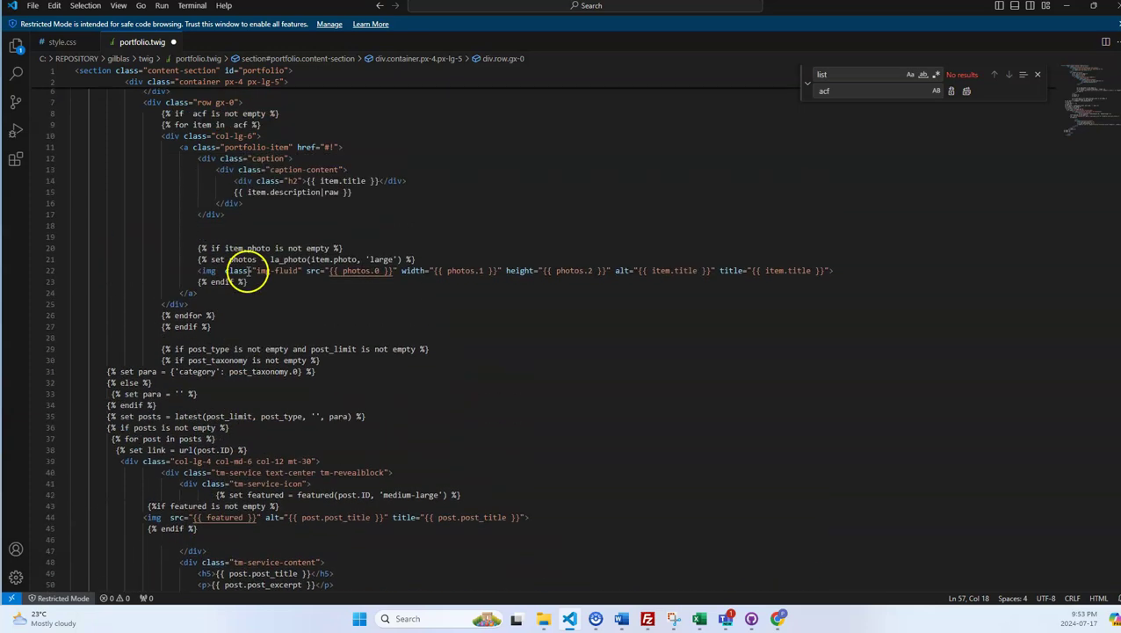
scroll(249, 274, "up", 2)
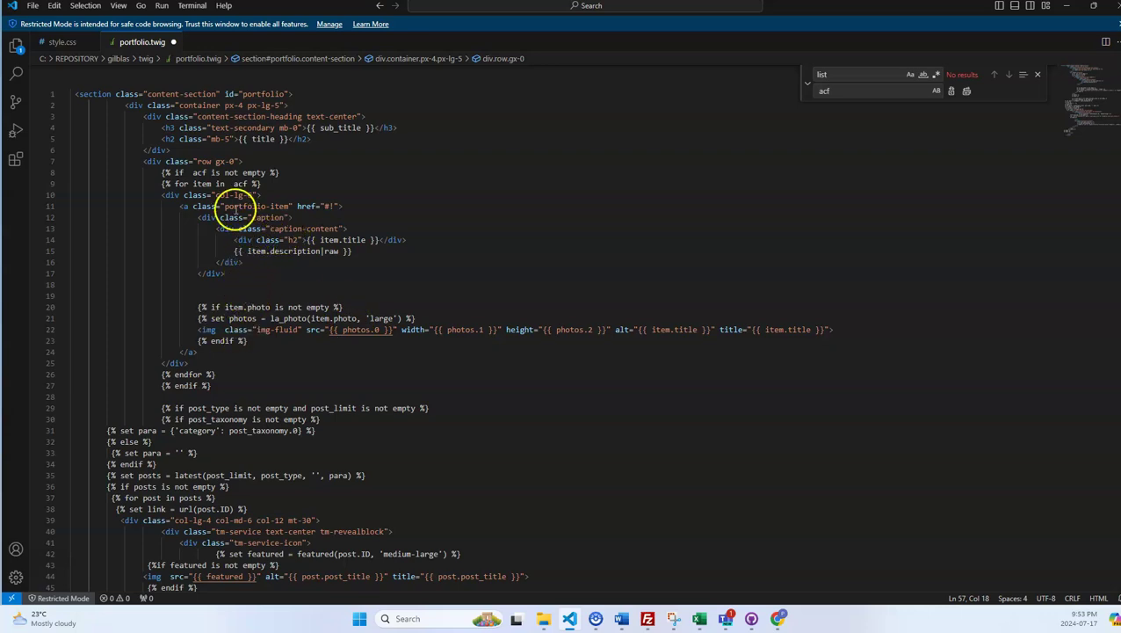
scroll(281, 218, "down", 2)
scroll(303, 242, "up", 2)
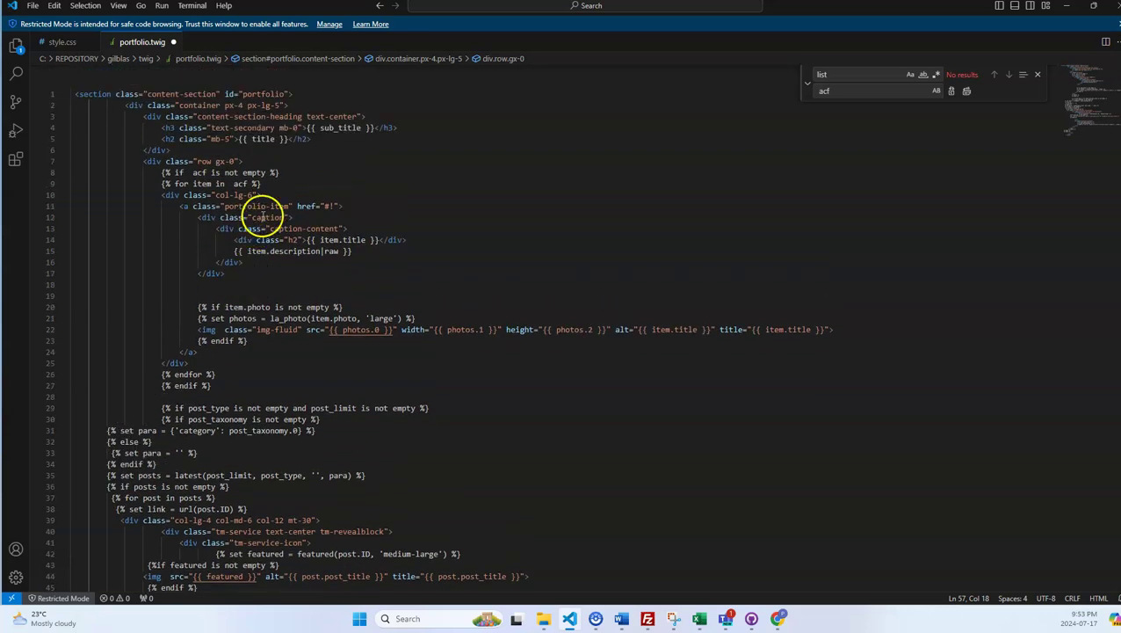
scroll(237, 238, "down", 3)
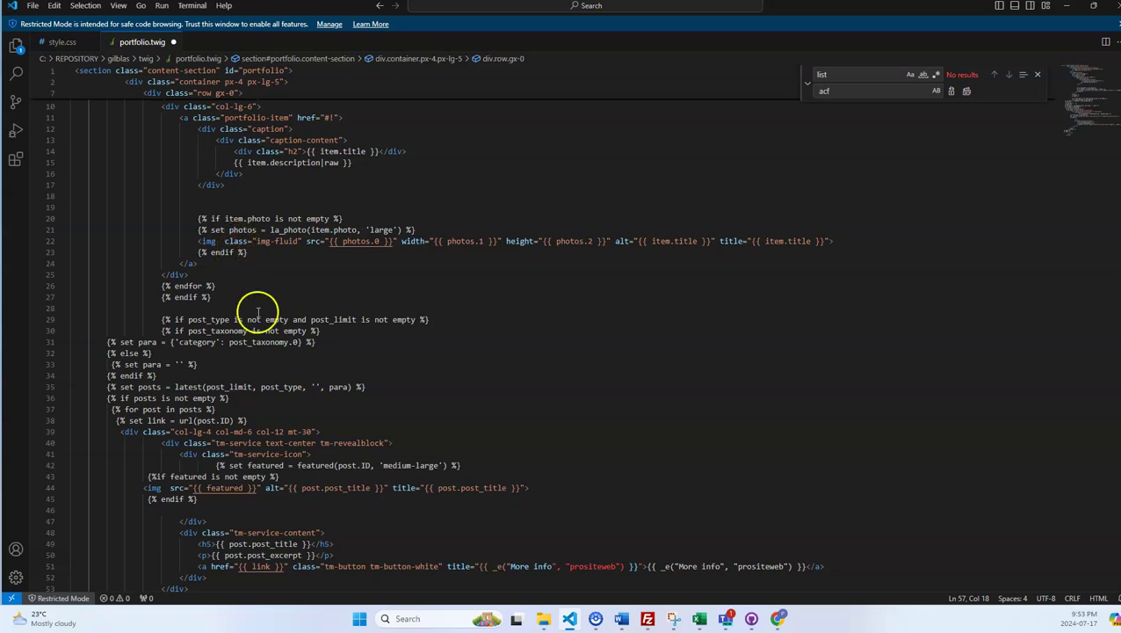
left_click_drag(215, 296, 157, 184)
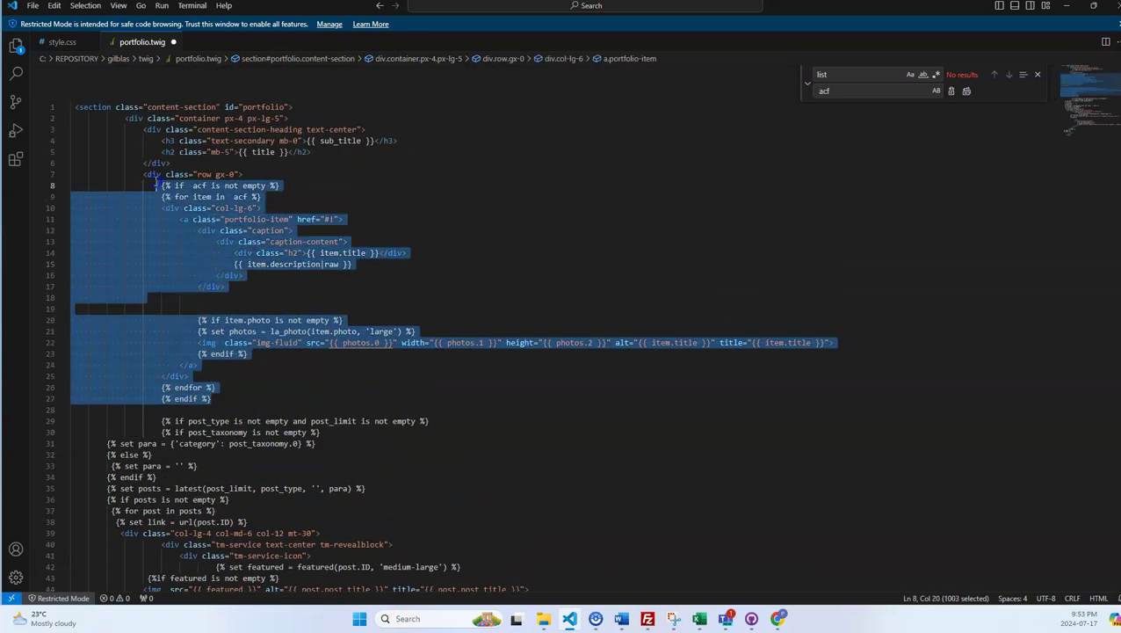
key("Delete")
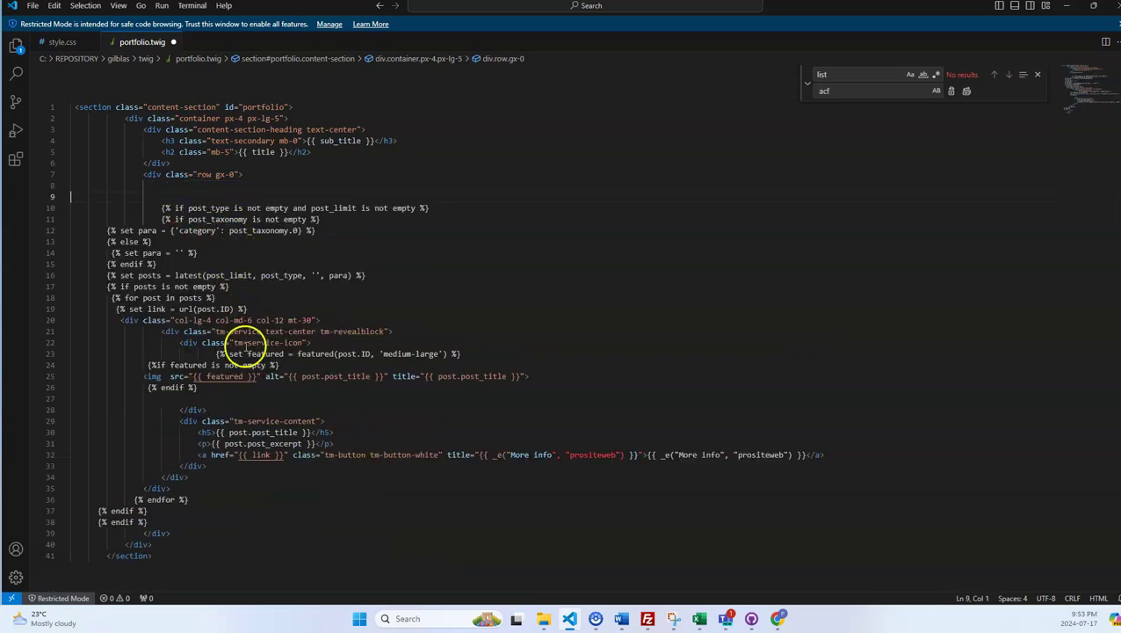
key("BackSpace")
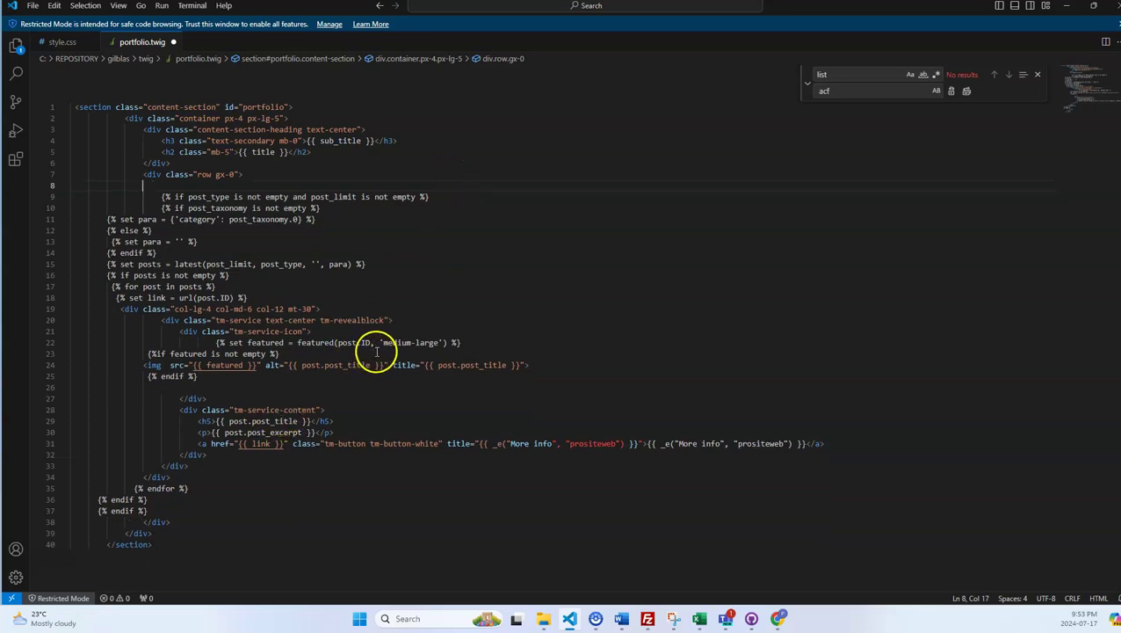
Save portfolio.twig, then switch to FileZilla and upload it to the remote /gilblas/twig folder
left_click(32, 7)
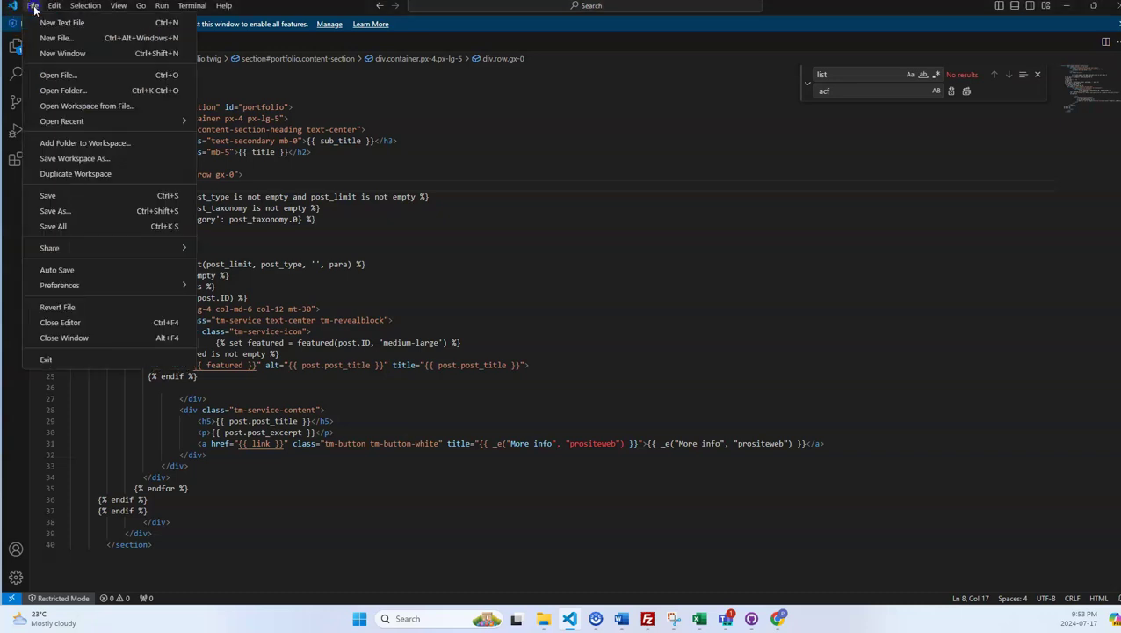
left_click(49, 197)
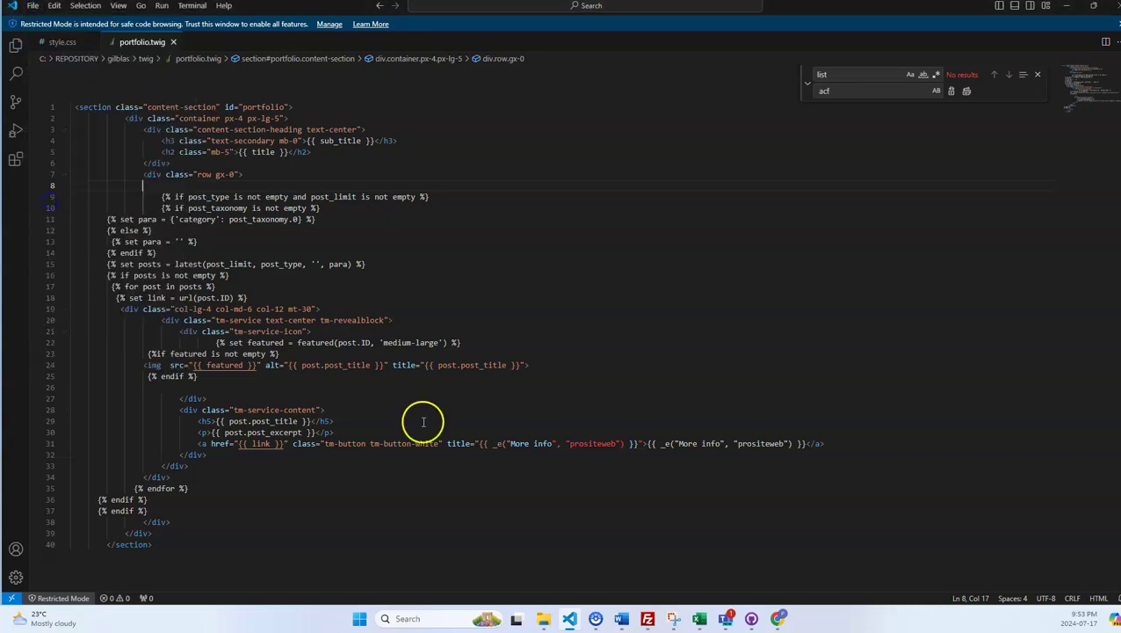
left_click(32, 6)
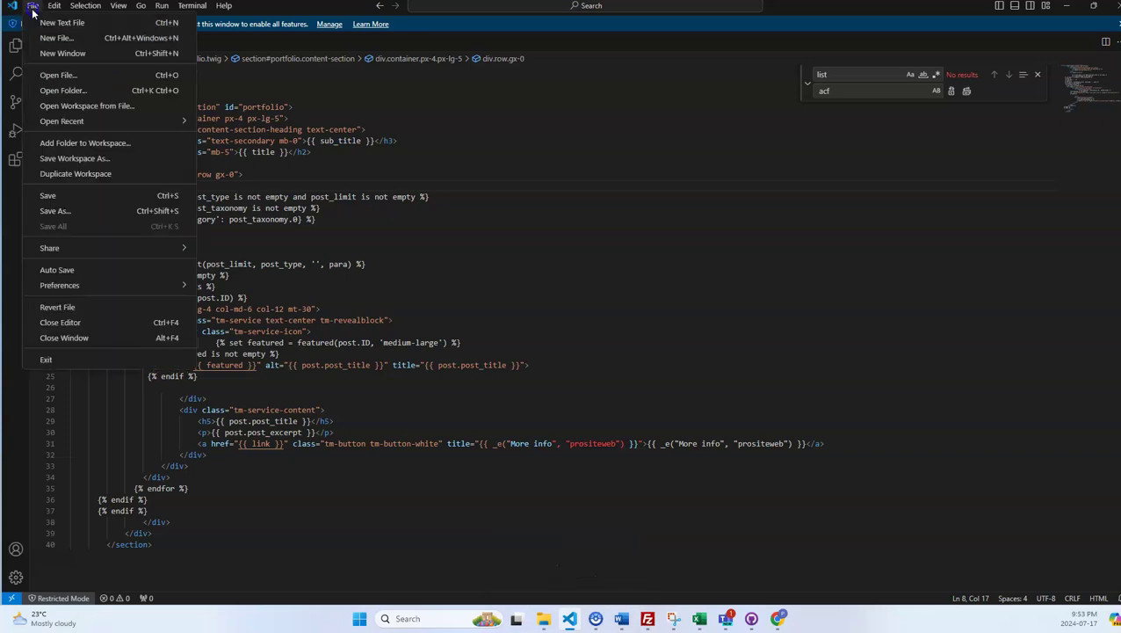
left_click(646, 620)
left_click(105, 28)
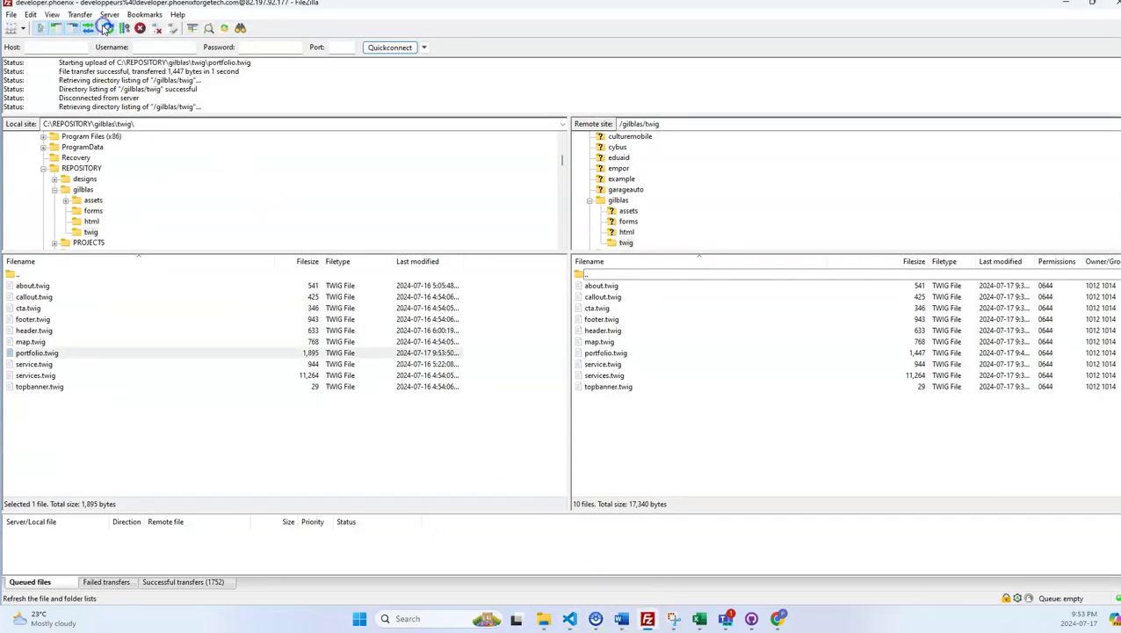
left_click_drag(27, 355, 698, 390)
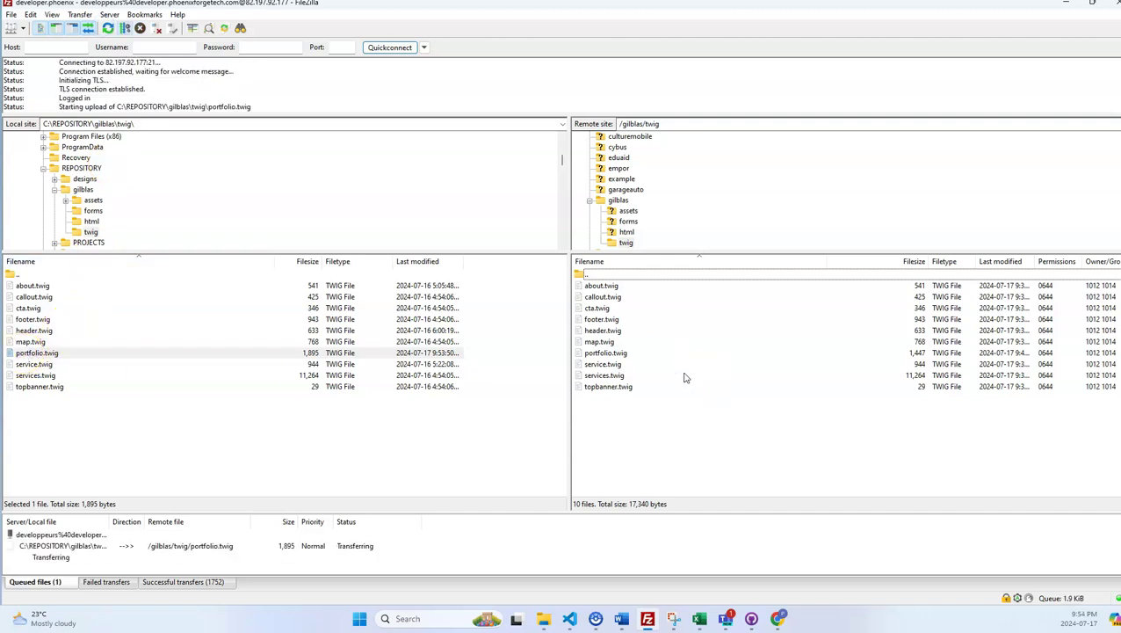
Return to the browser and sync the Gilblas design to the customer website gilblas.ca
left_click(1064, 5)
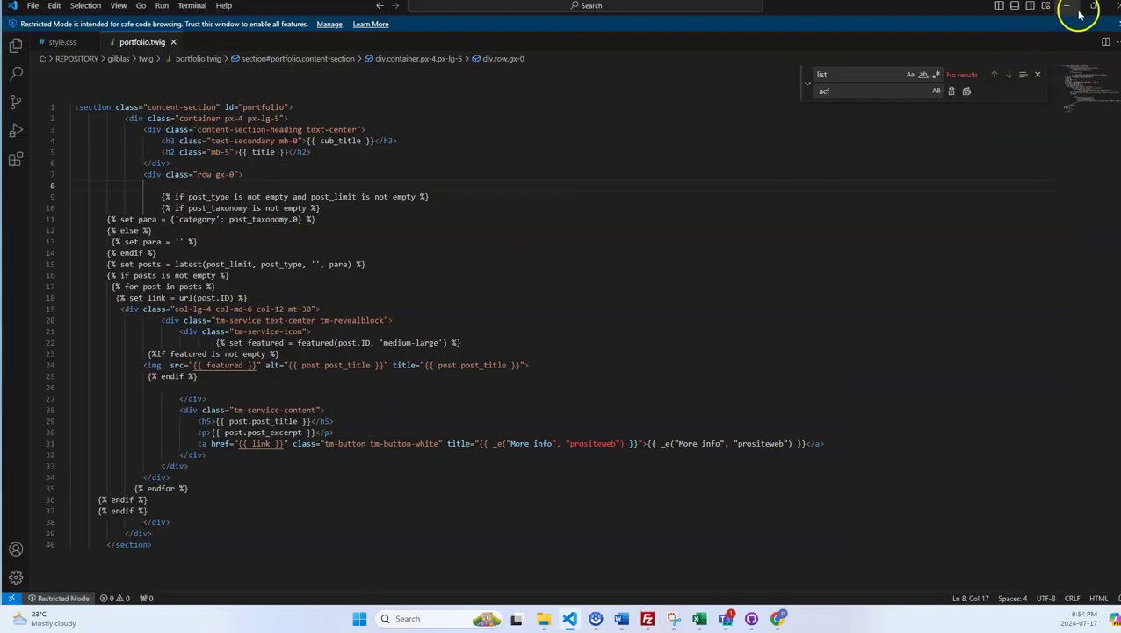
left_click(1068, 7)
scroll(326, 131, "up", 5)
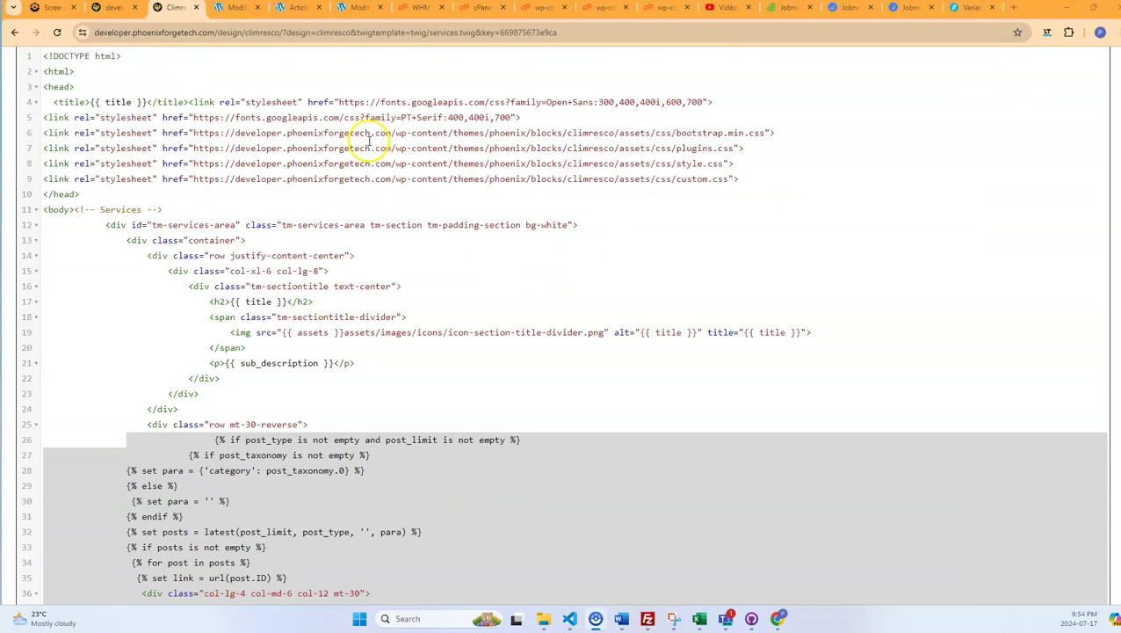
left_click(113, 8)
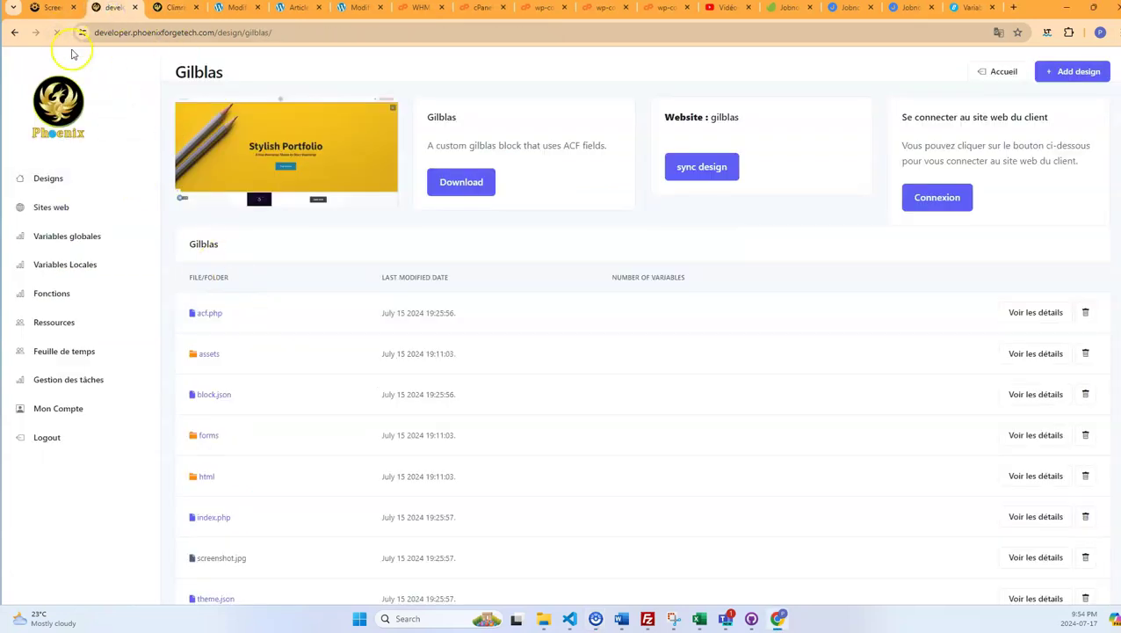
left_click(721, 165)
left_click(496, 221)
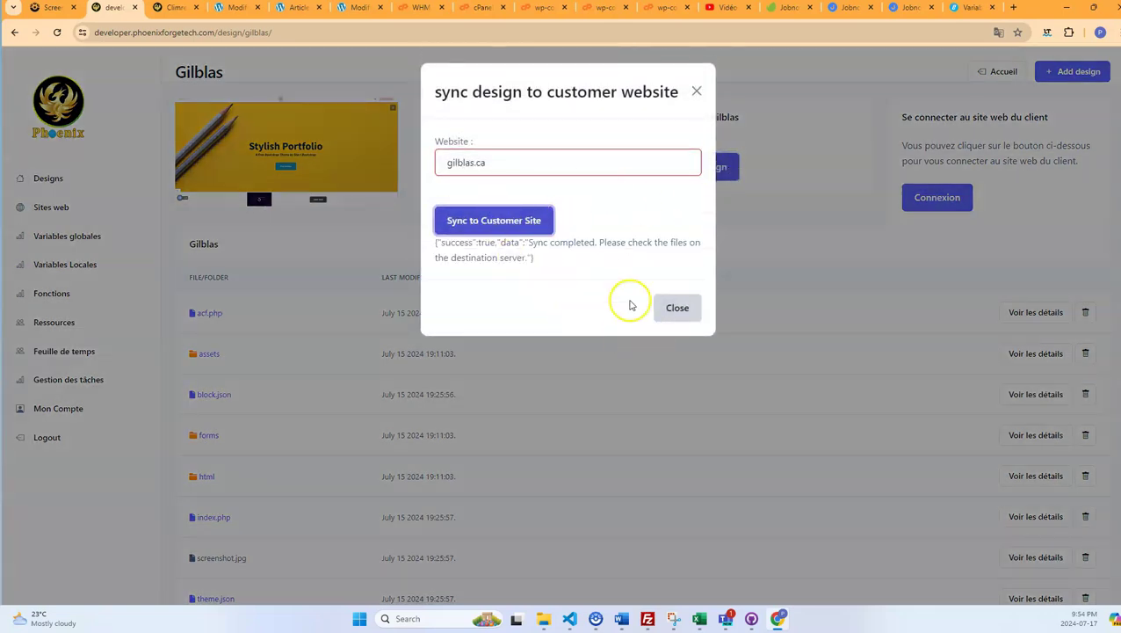
left_click(695, 90)
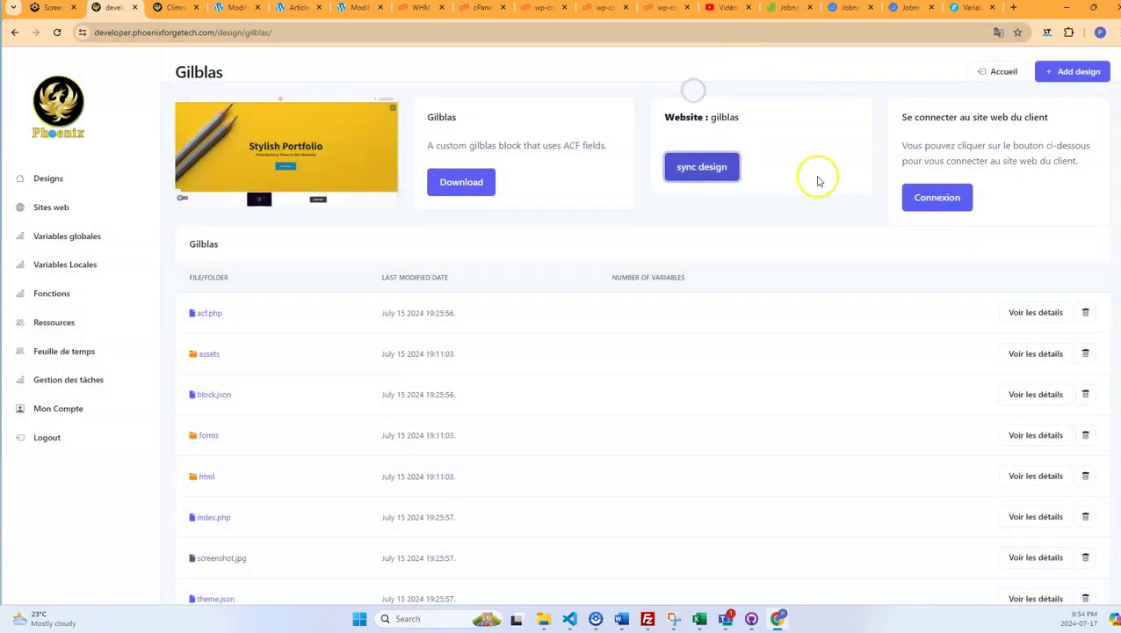
Connect to the client's WordPress dashboard and open the home page "Bienvenue sur mon portfolio" for editing
left_click(958, 198)
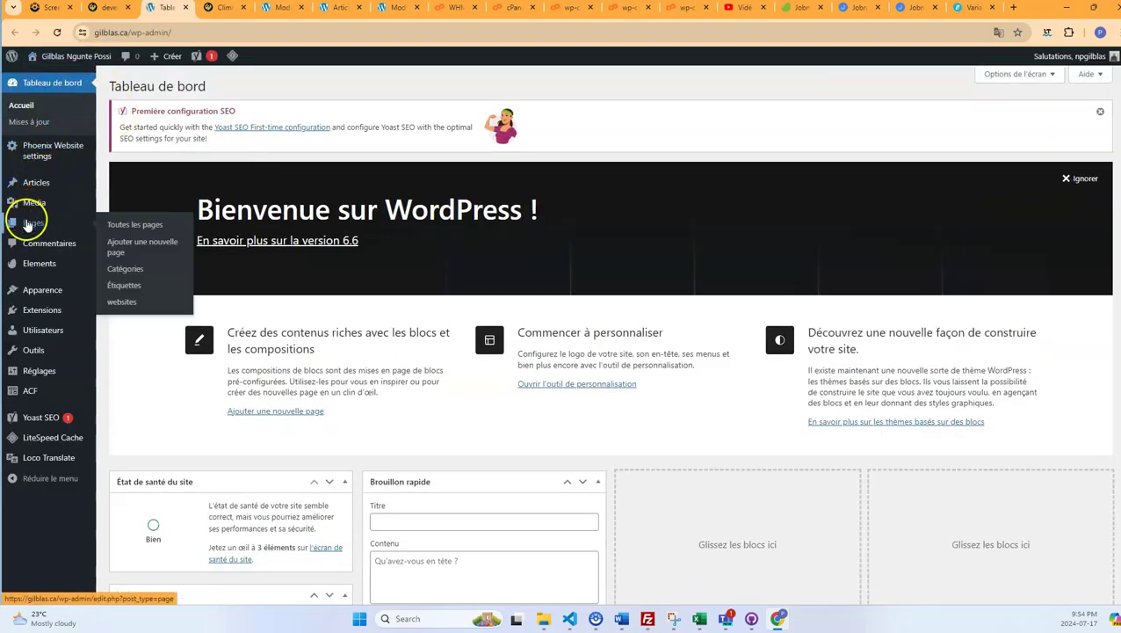
left_click(27, 224)
left_click(150, 225)
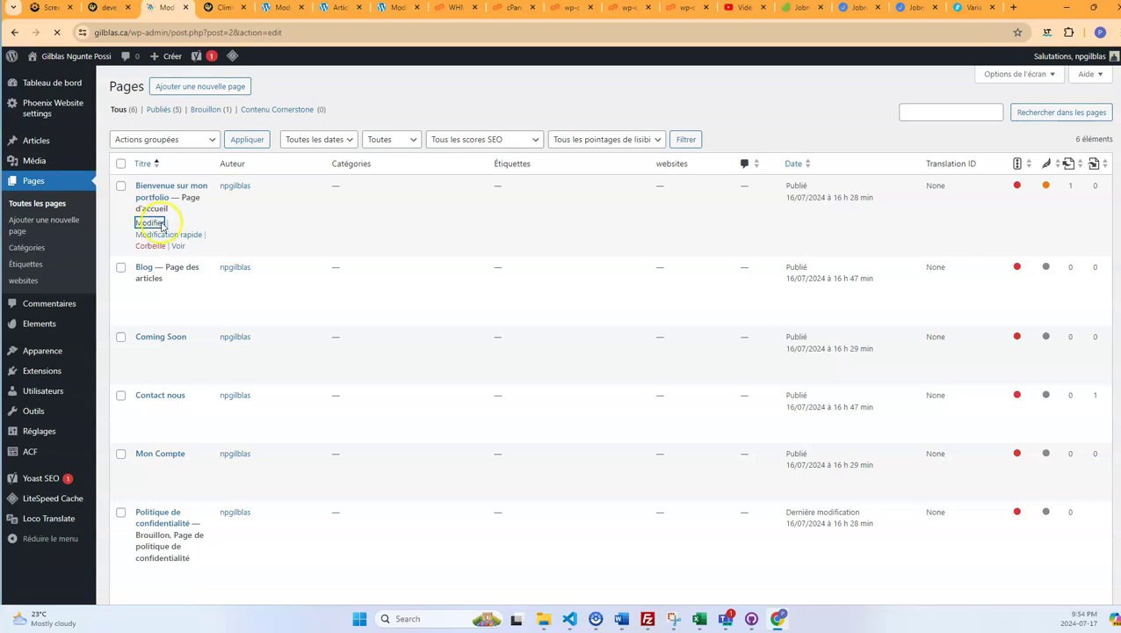
scroll(350, 338, "down", 5)
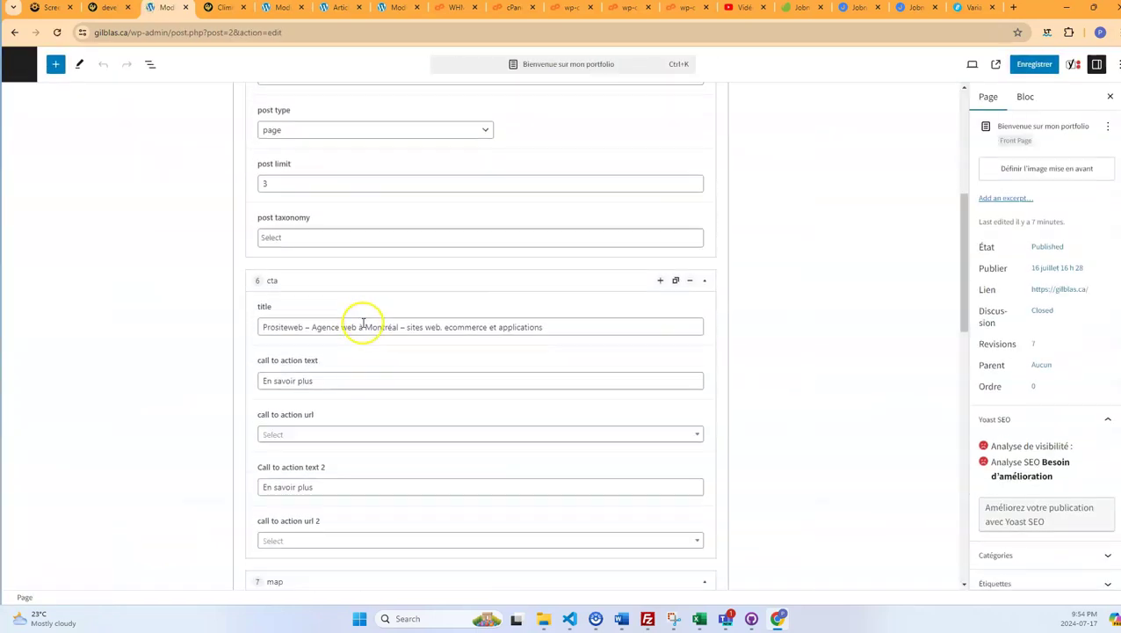
scroll(363, 323, "up", 5)
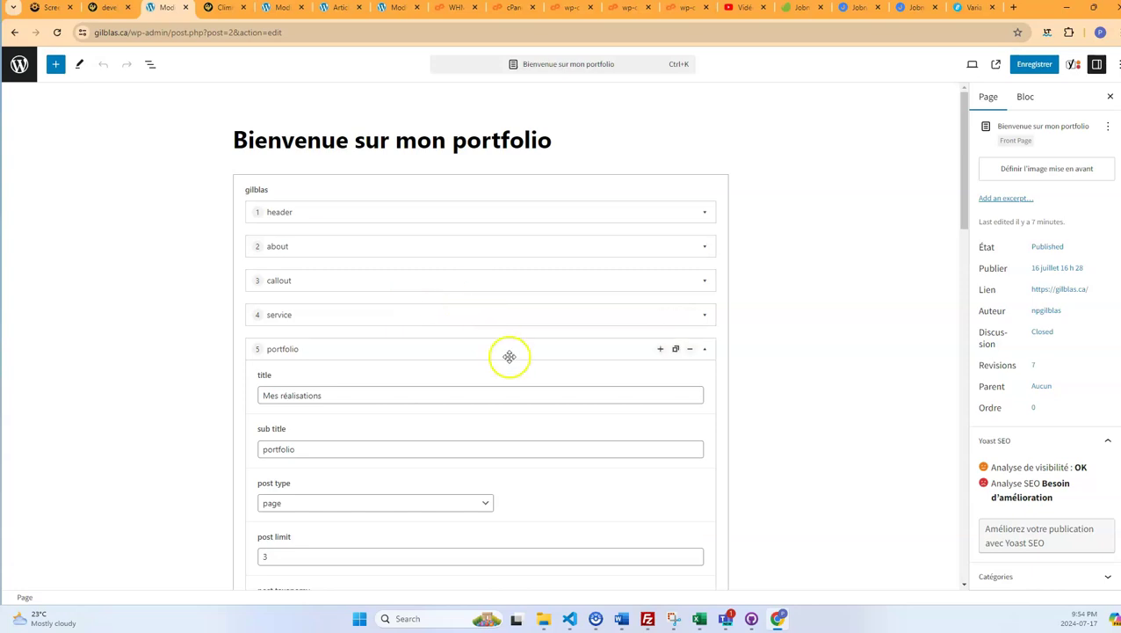
Set the portfolio block's post type to post and its post taxonomy to Non classé, and save the page
scroll(325, 400, "down", 3)
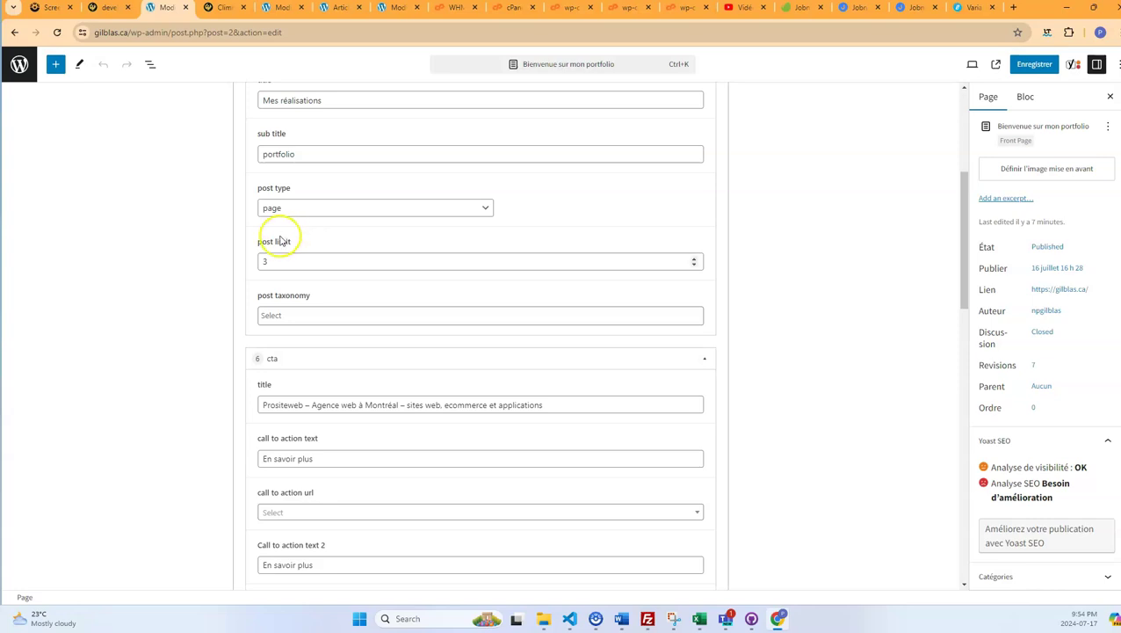
left_click(275, 207)
left_click(285, 211)
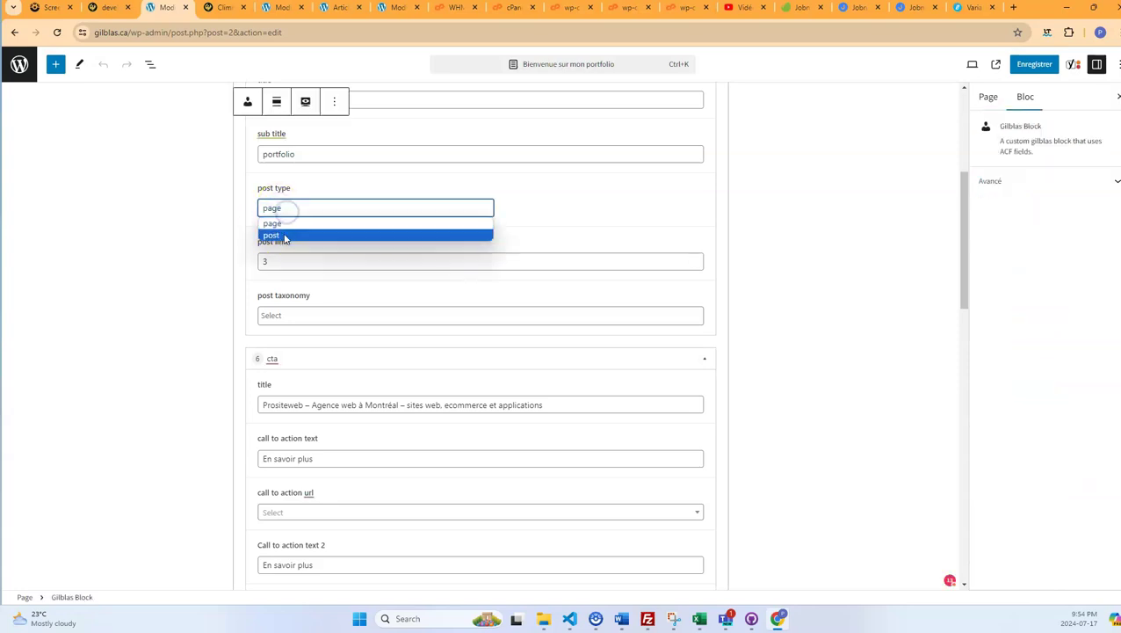
left_click(281, 236)
left_click(292, 318)
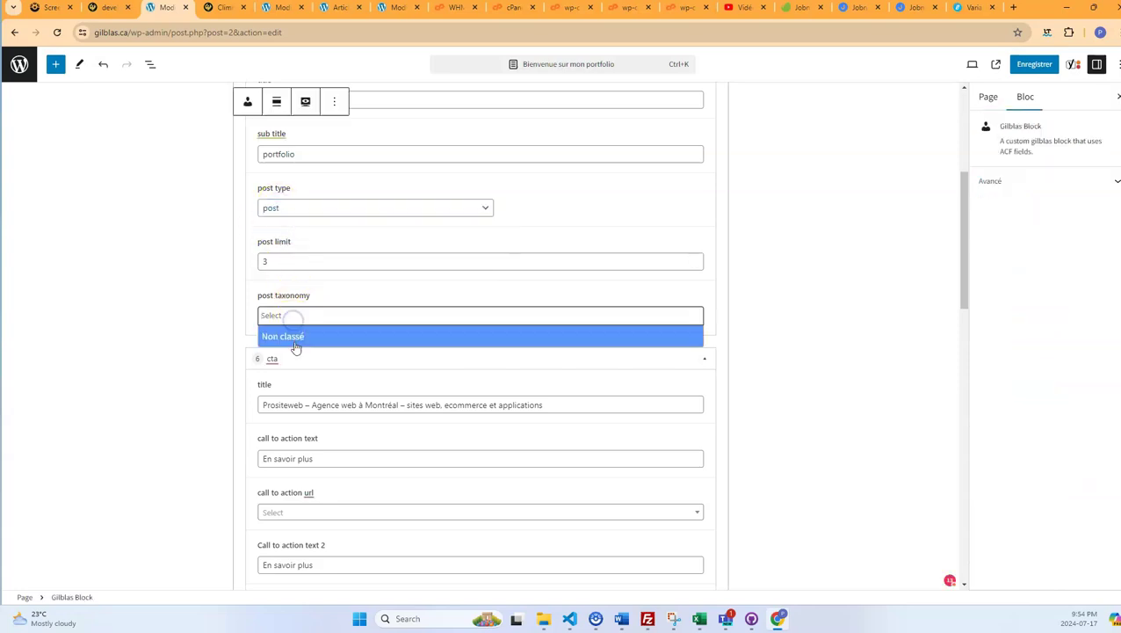
left_click(296, 334)
left_click(291, 262)
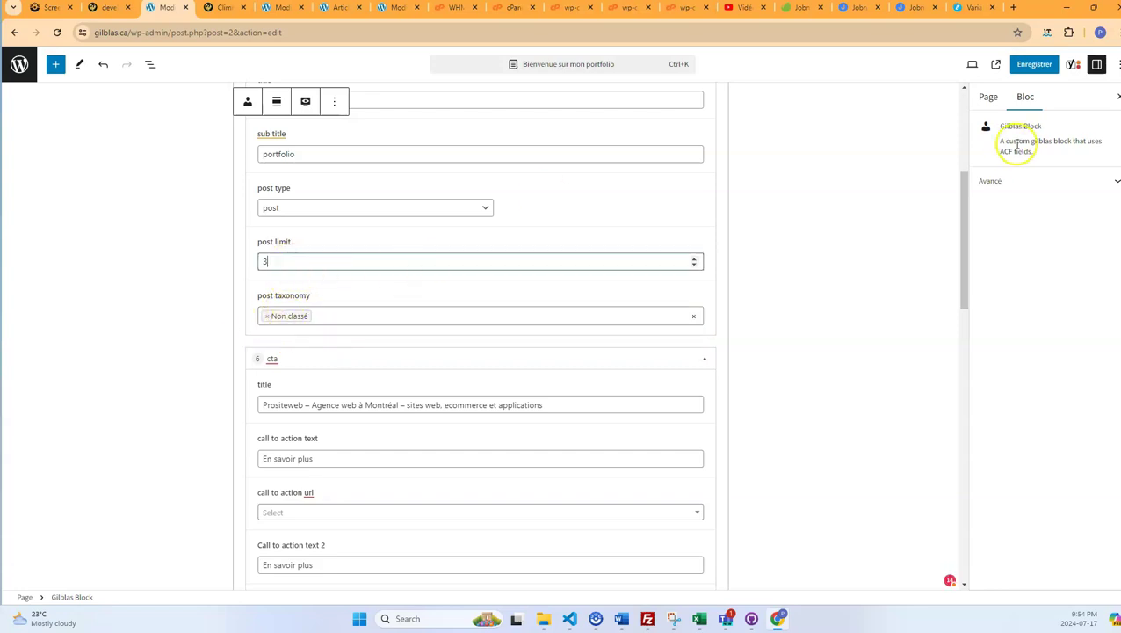
left_click(1033, 65)
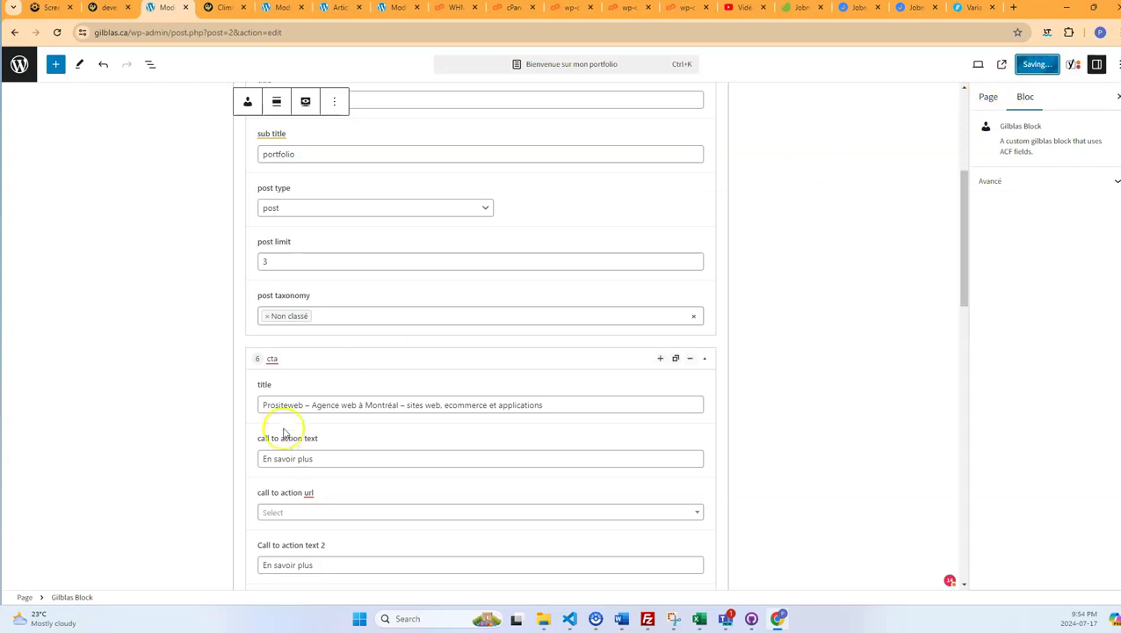
View the published home page and examine how the articles and featured images render in the Mes réalisations section
left_click(130, 580)
scroll(314, 494, "down", 5)
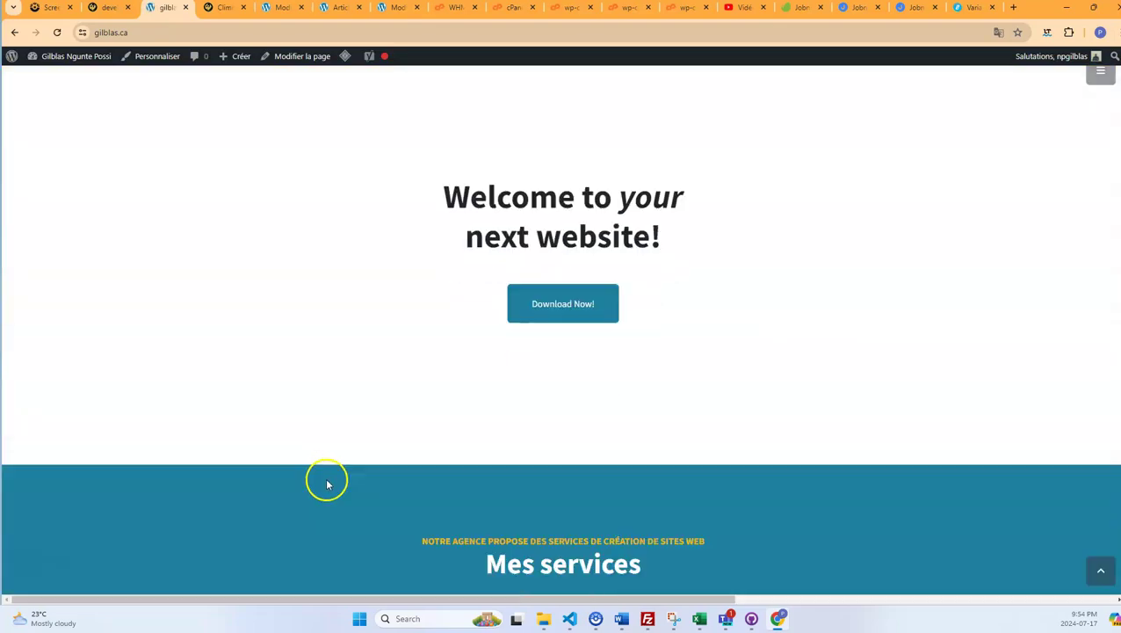
scroll(336, 478, "down", 10)
scroll(416, 279, "down", 2)
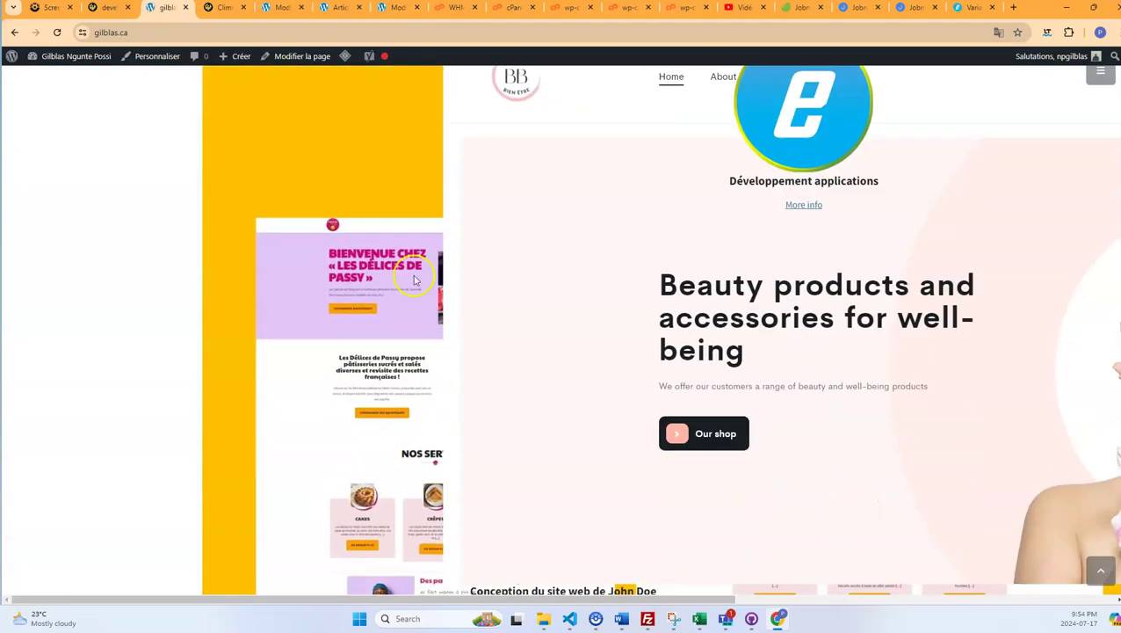
scroll(791, 263, "down", 3)
scroll(703, 308, "down", 3)
scroll(730, 264, "up", 3)
scroll(617, 246, "down", 3)
scroll(505, 213, "up", 3)
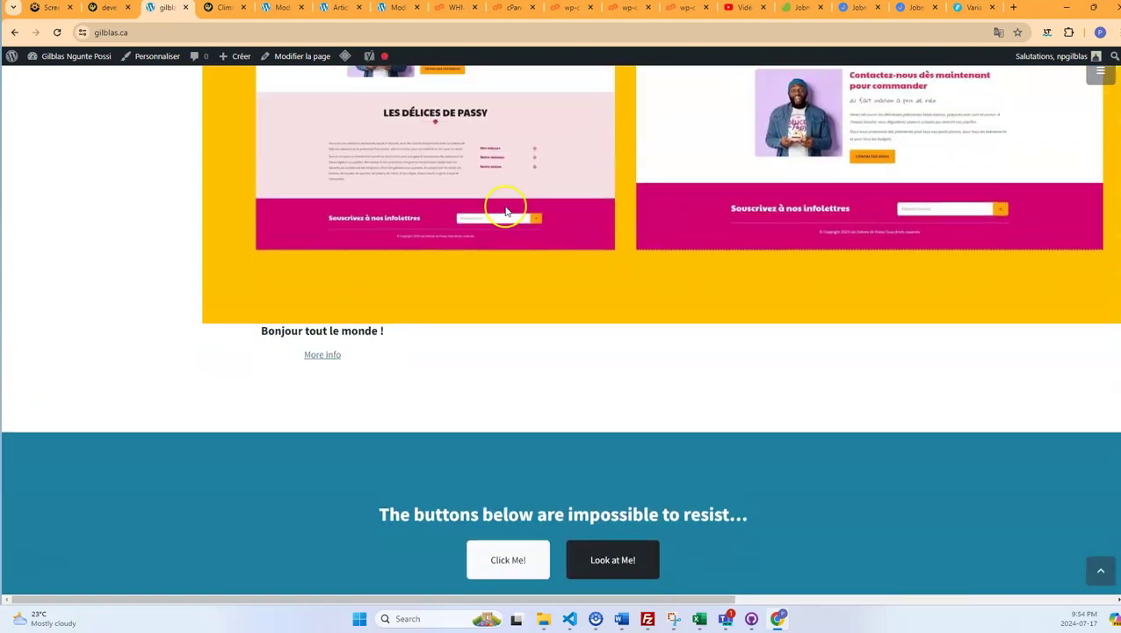
scroll(500, 211, "up", 5)
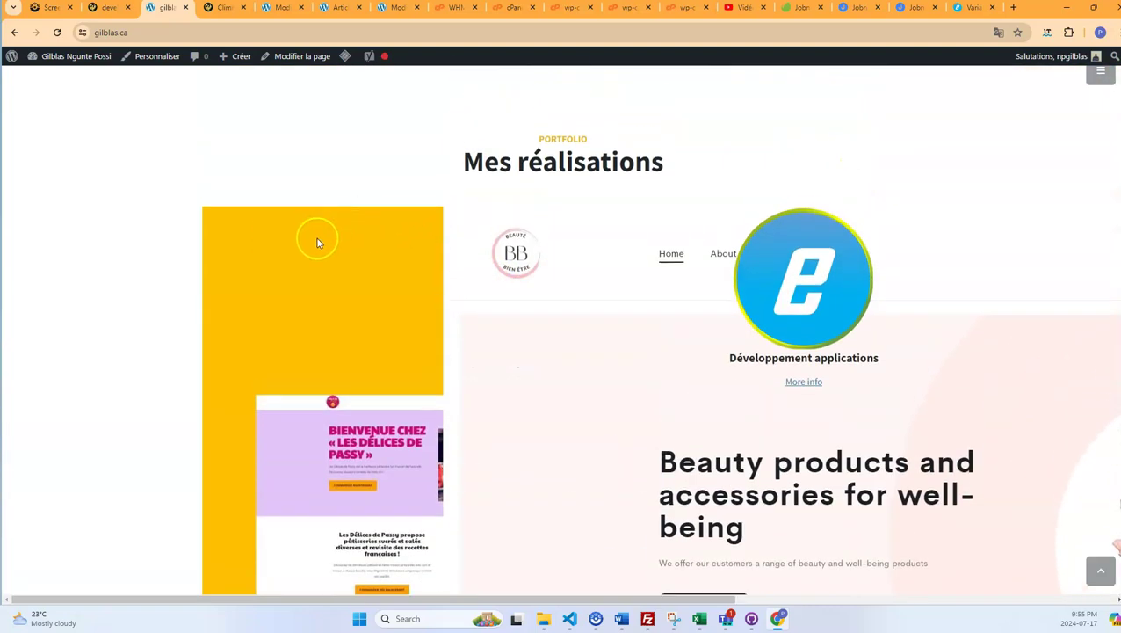
Inspect the first portfolio image and add max-width: 100% to the img, svg rule in the developer tools
right_click(314, 270)
left_click(349, 392)
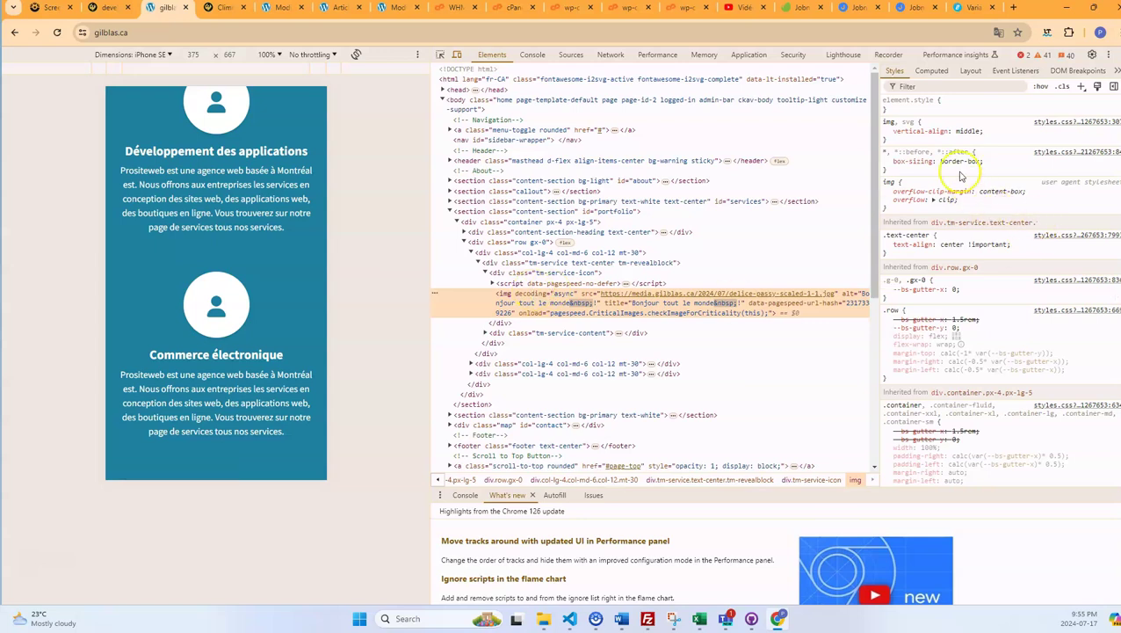
left_click(911, 142)
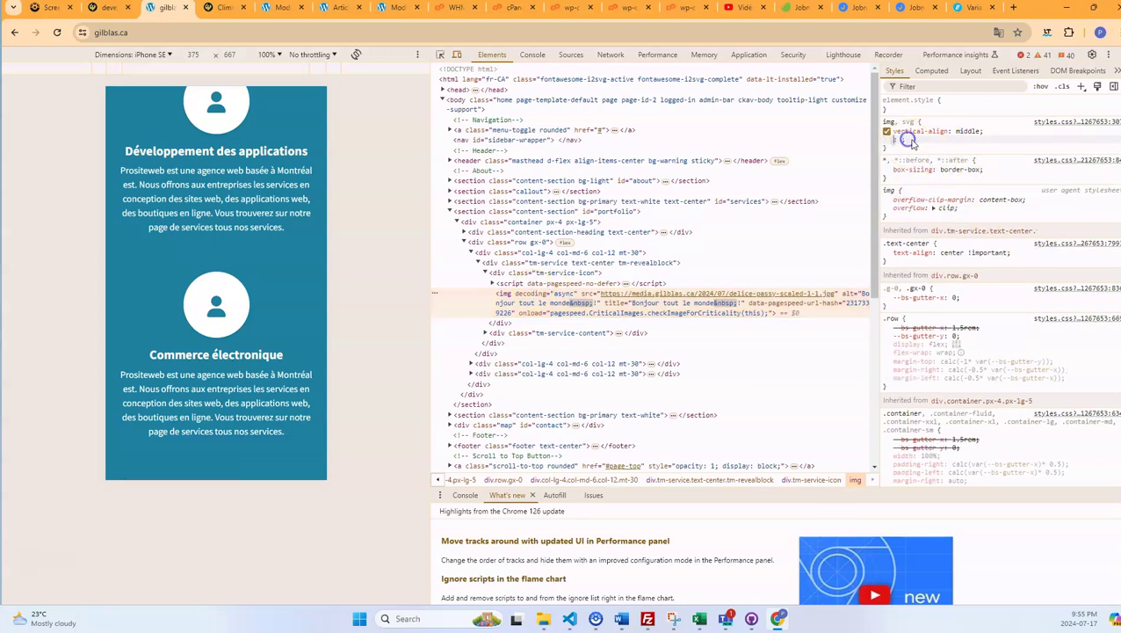
type("max-width")
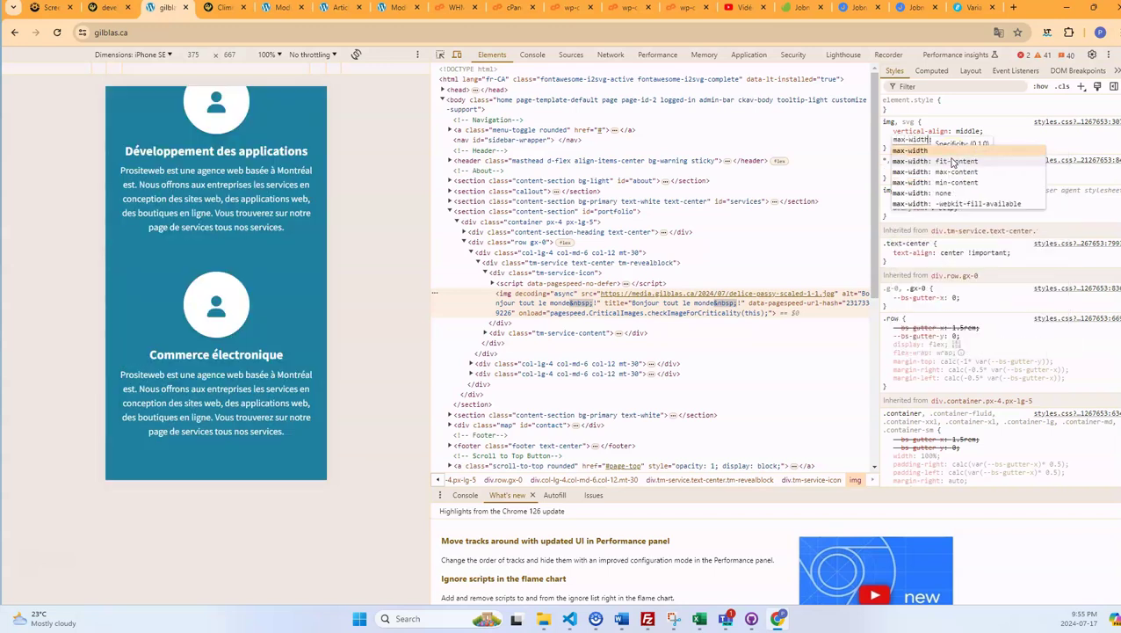
key("Tab")
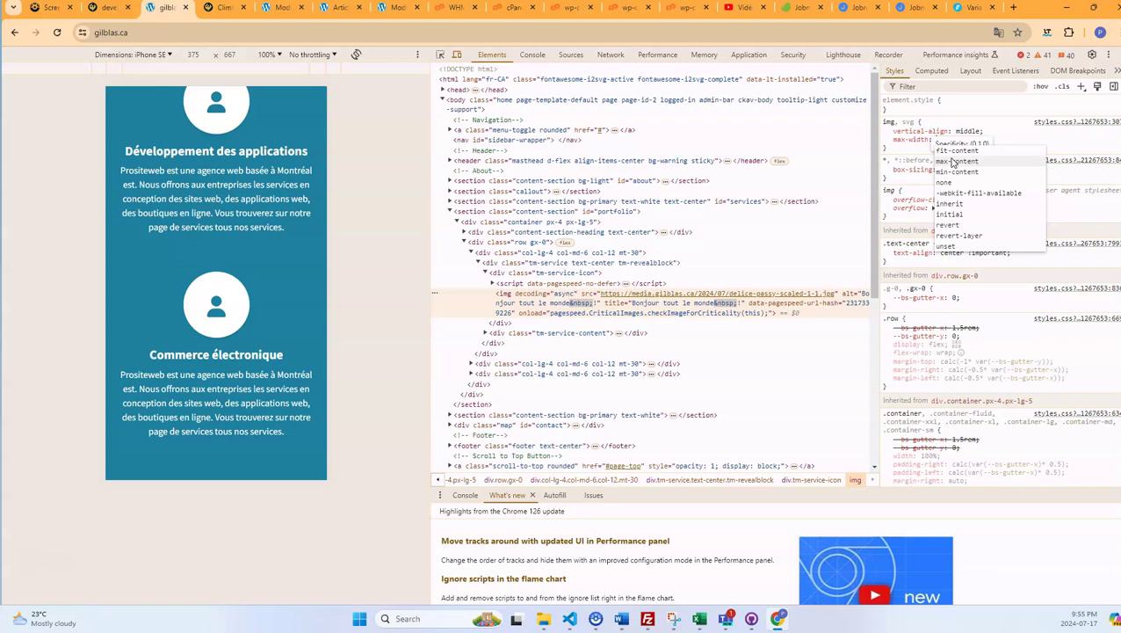
left_click(953, 162)
left_click(995, 154)
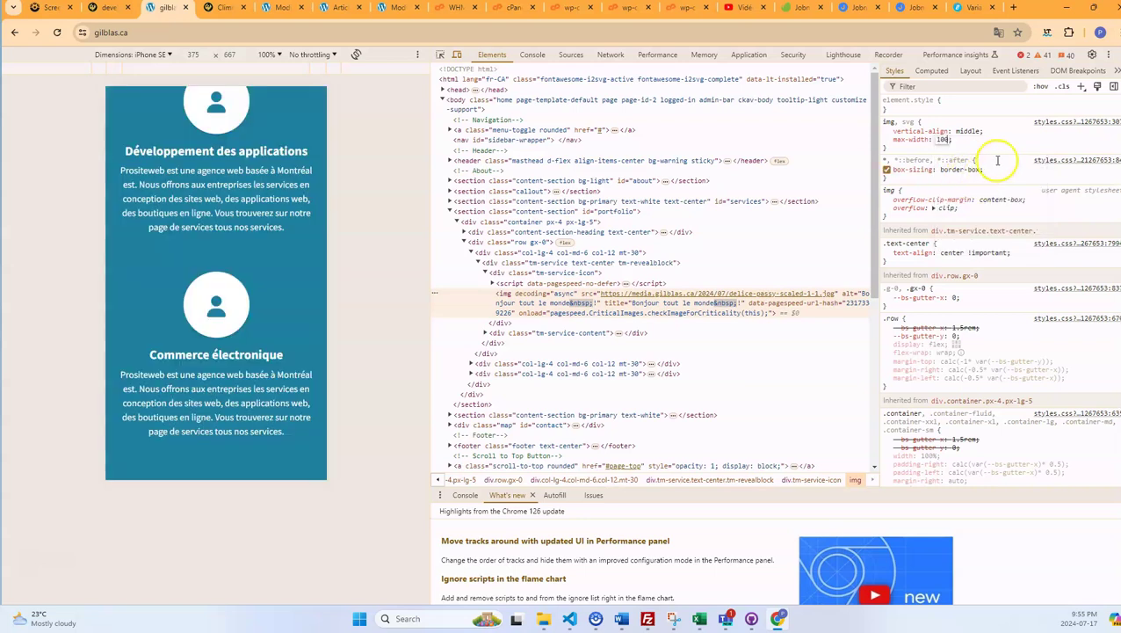
type("%")
left_click(1019, 149)
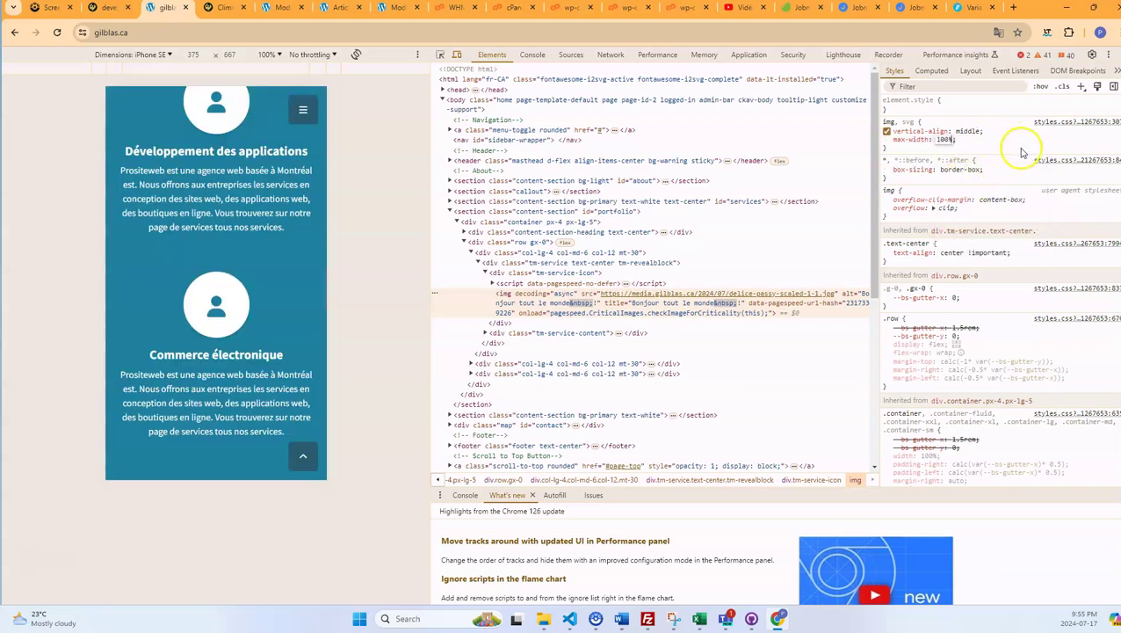
Close the developer tools and check the size of the portfolio images on the full-width page
left_click(1111, 54)
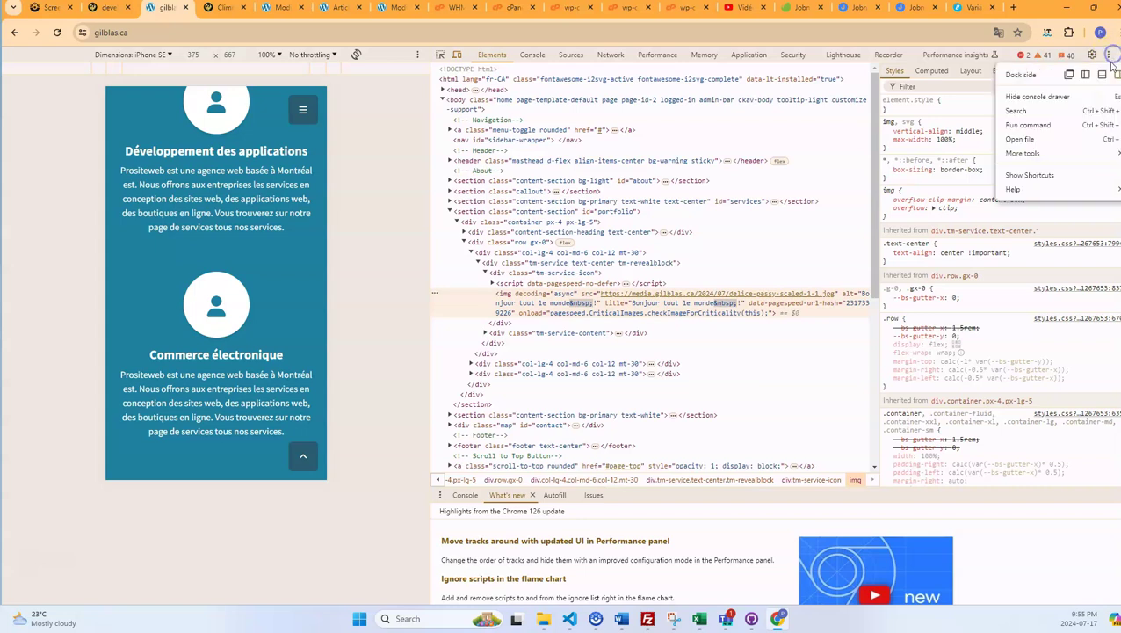
key("Escape")
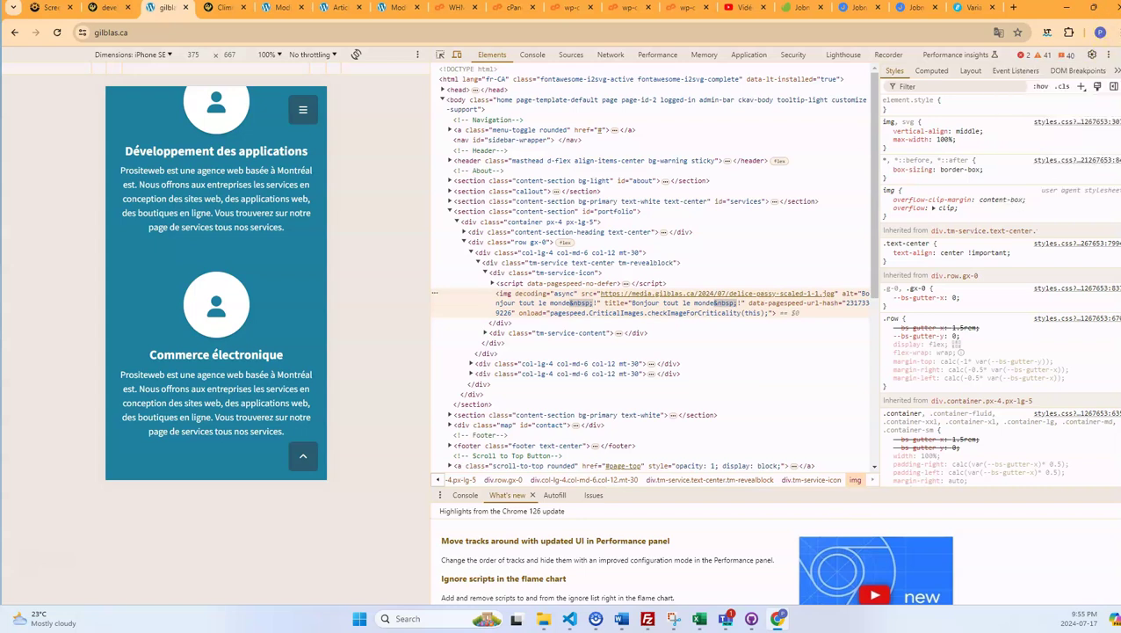
key("F12")
scroll(1054, 110, "up", 2)
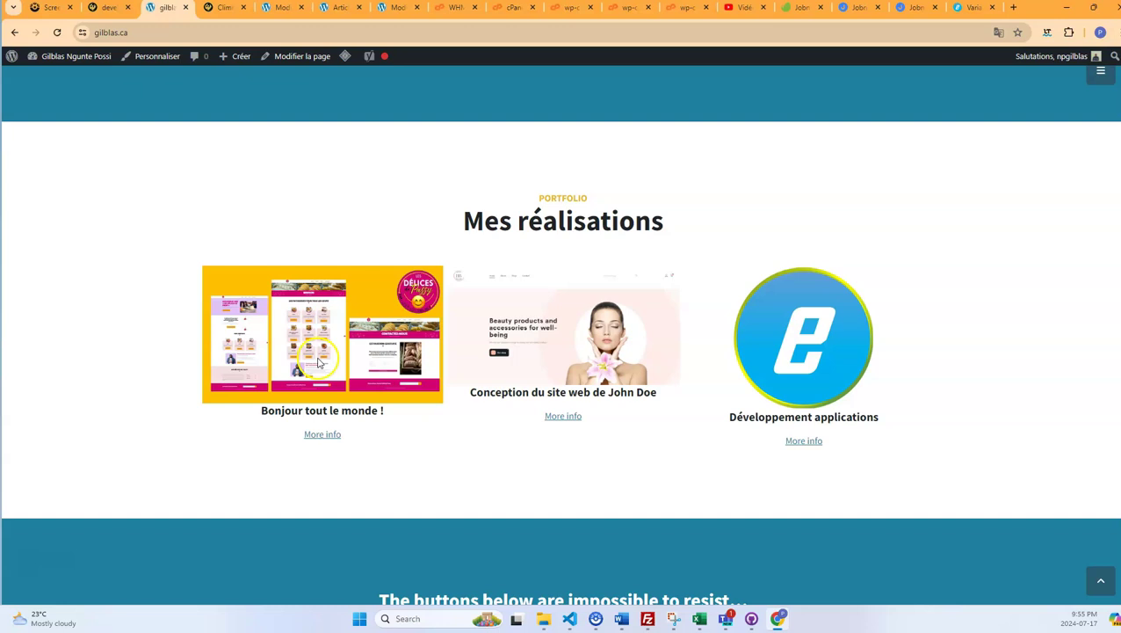
scroll(312, 358, "up", 2)
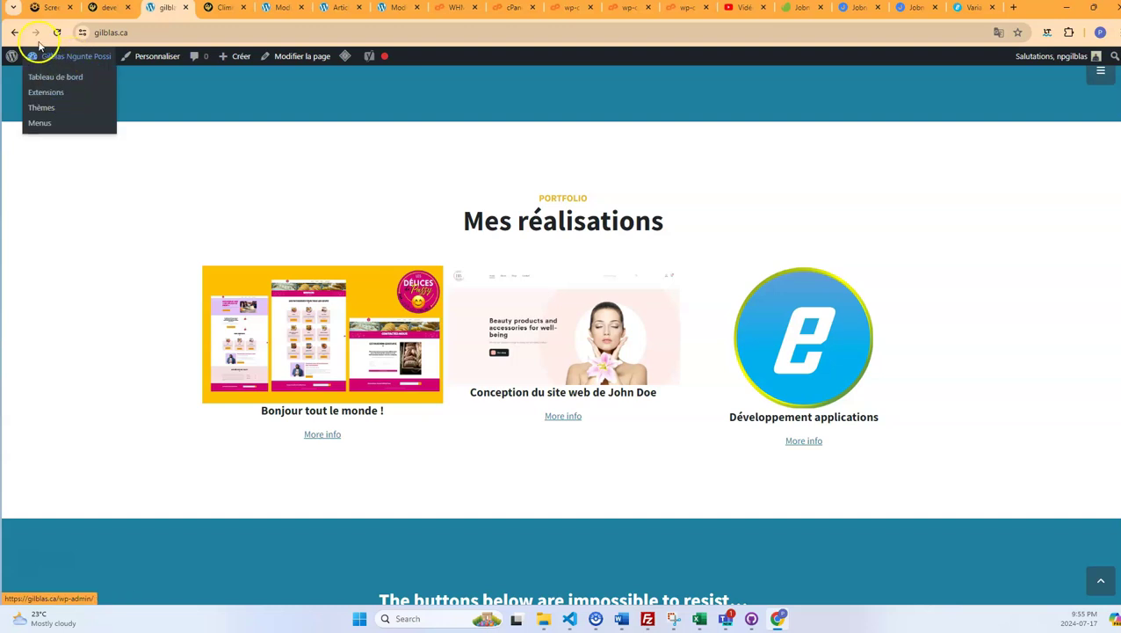
scroll(449, 419, "down", 3)
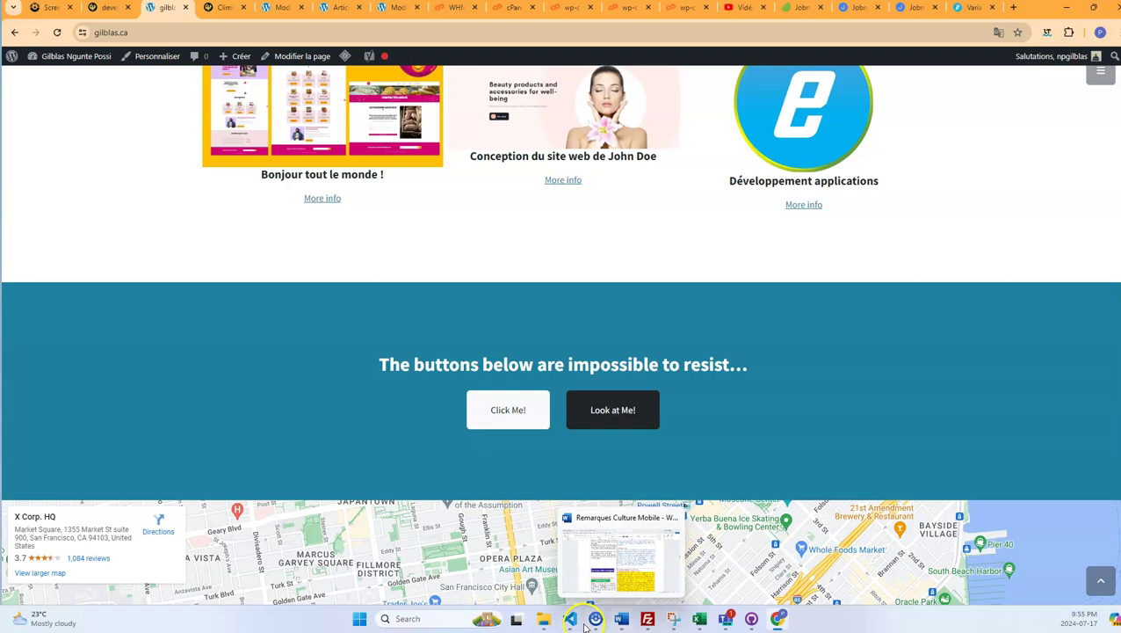
Switch to File Explorer and open the styles CSS file from the gilblas project's assets/css folder in Visual Studio Code
mouse_move(542, 625)
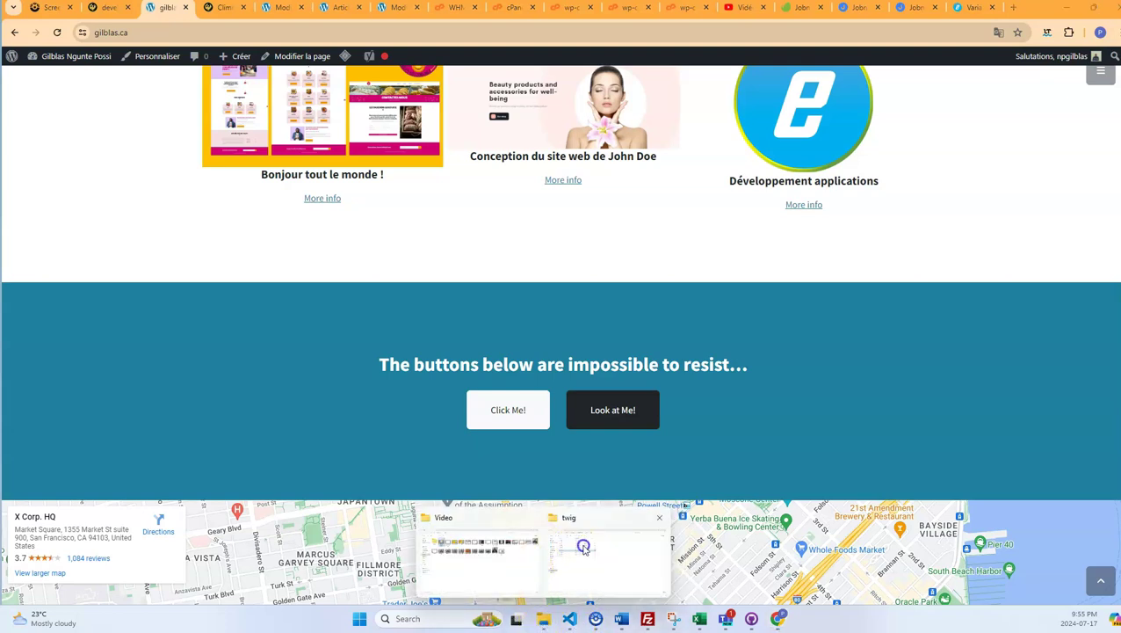
left_click(583, 548)
left_click(361, 31)
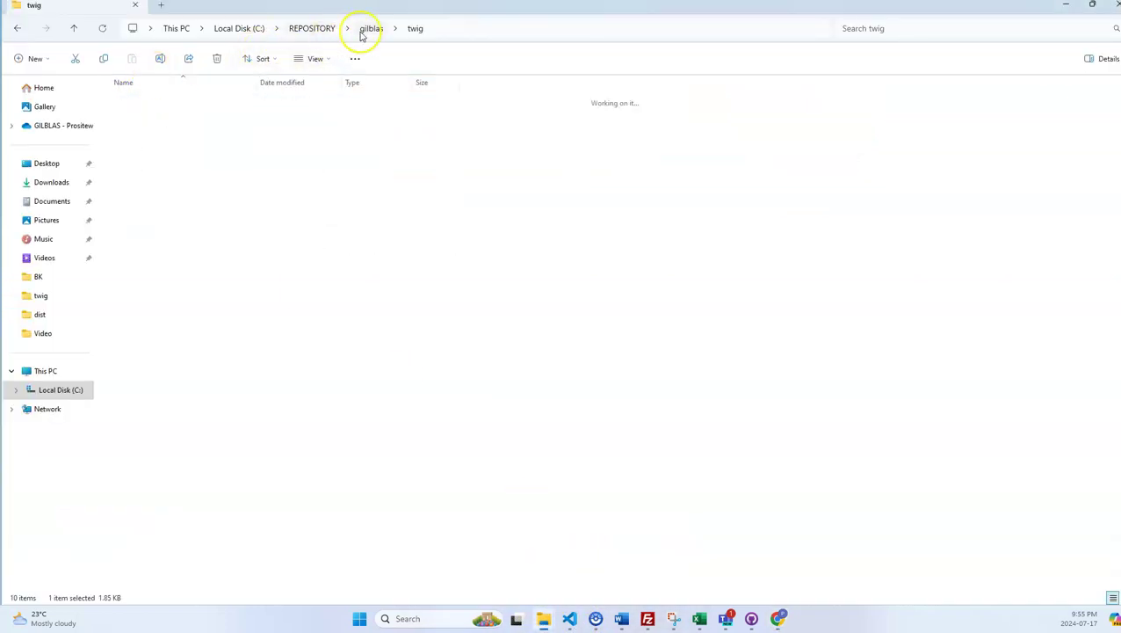
double_click(108, 103)
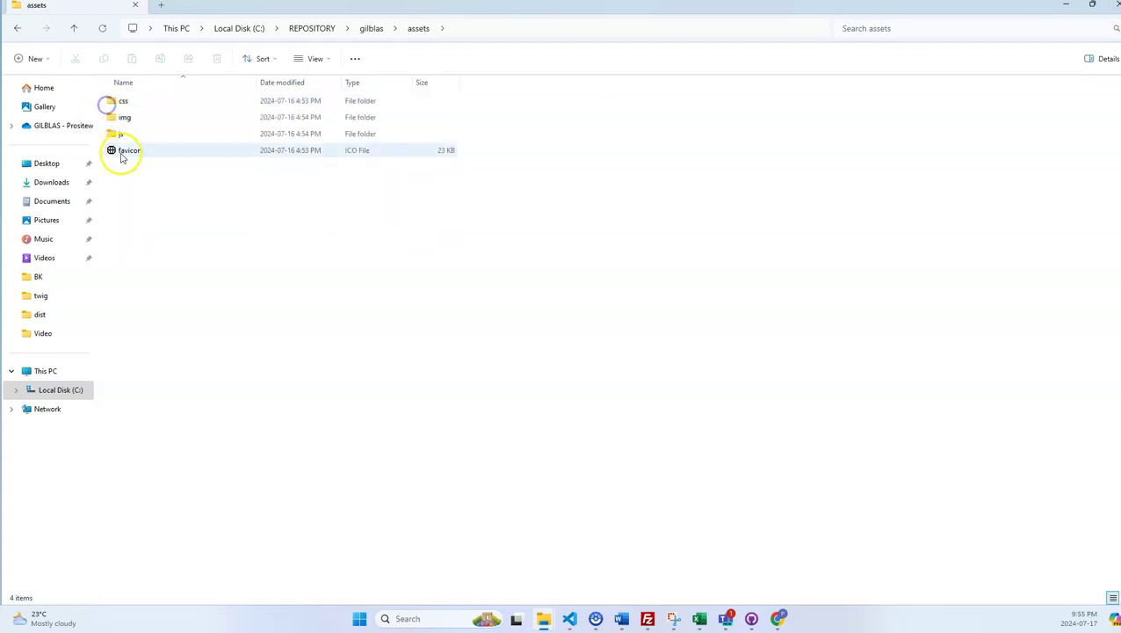
double_click(121, 103)
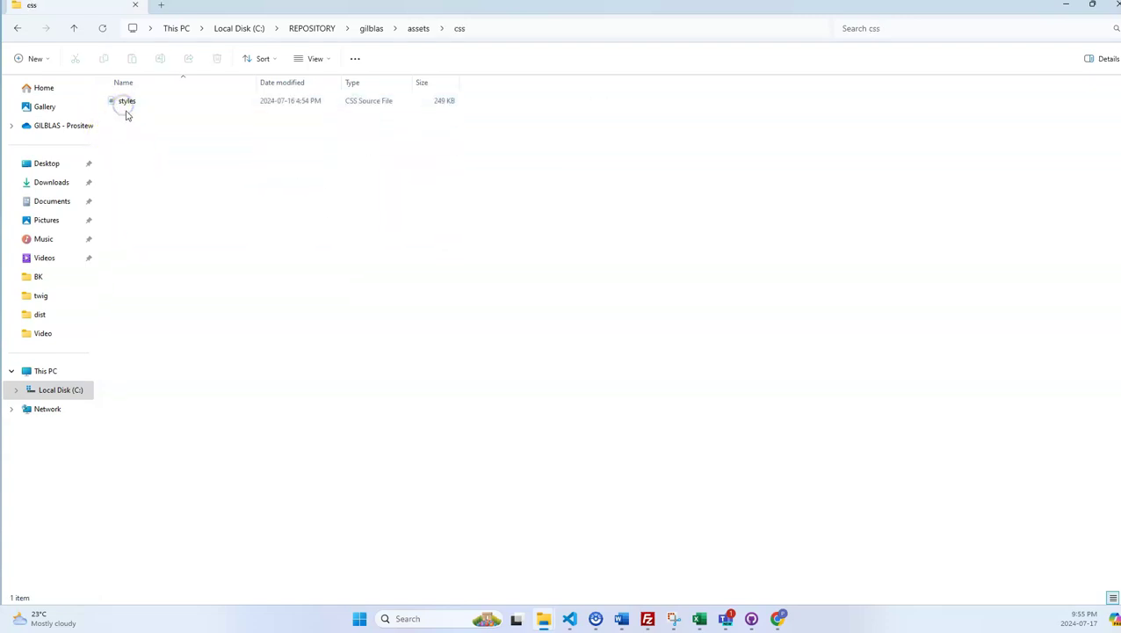
right_click(125, 101)
mouse_move(200, 163)
left_click(336, 160)
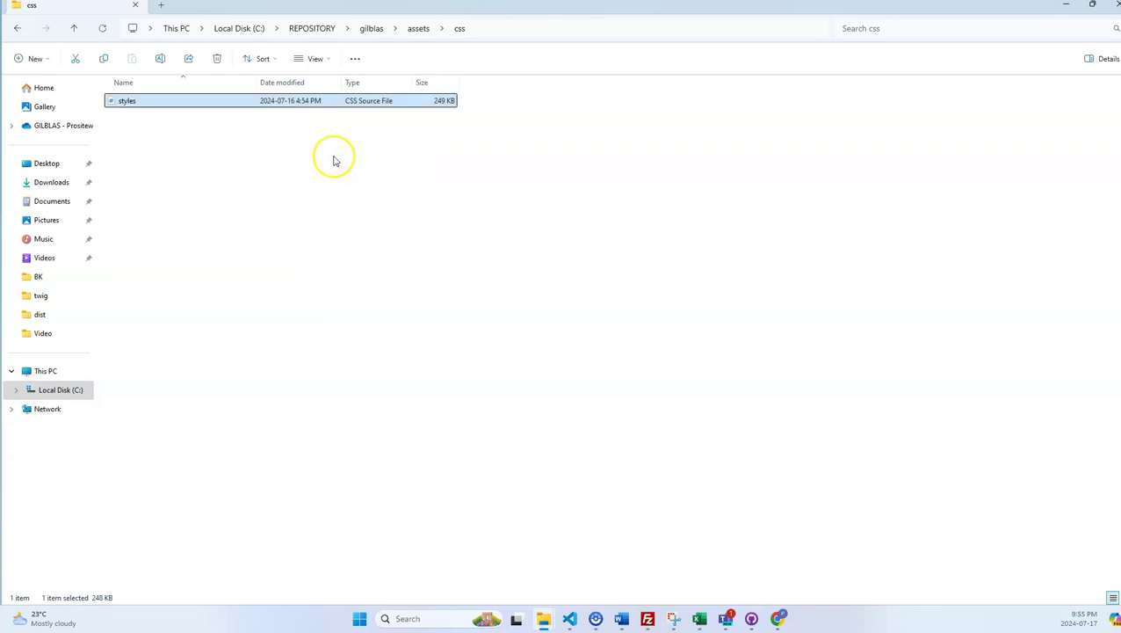
Add an img rule with max-width: 100%; at the end of styles.css, after the .service-icon rule, and save the file
scroll(290, 246, "down", 7)
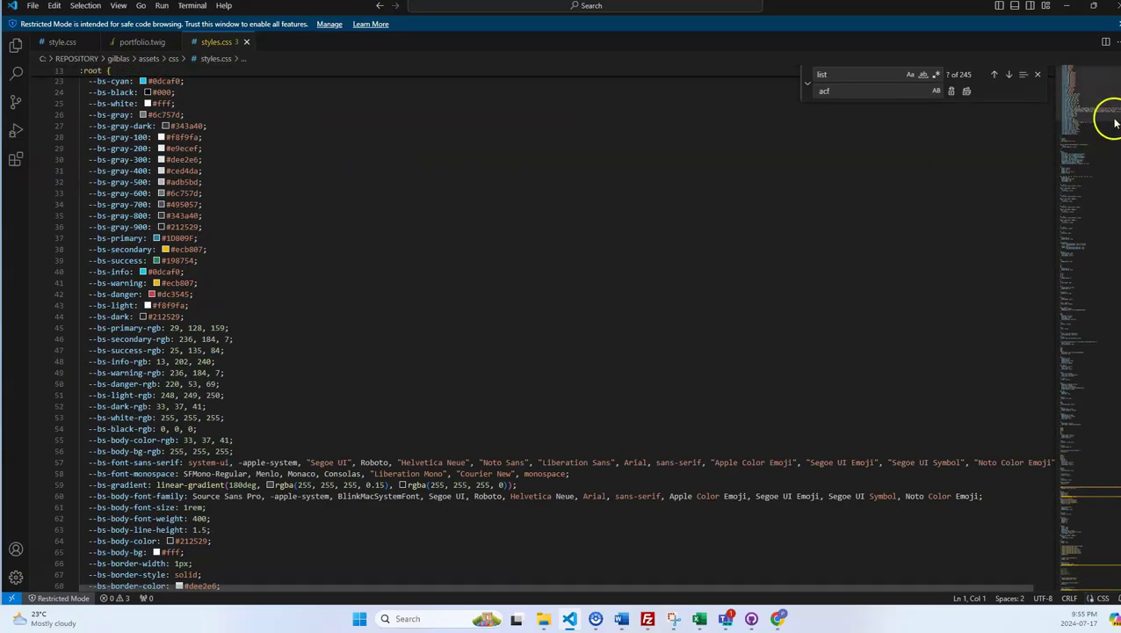
left_click_drag(1114, 95, 1114, 582)
left_click(193, 421)
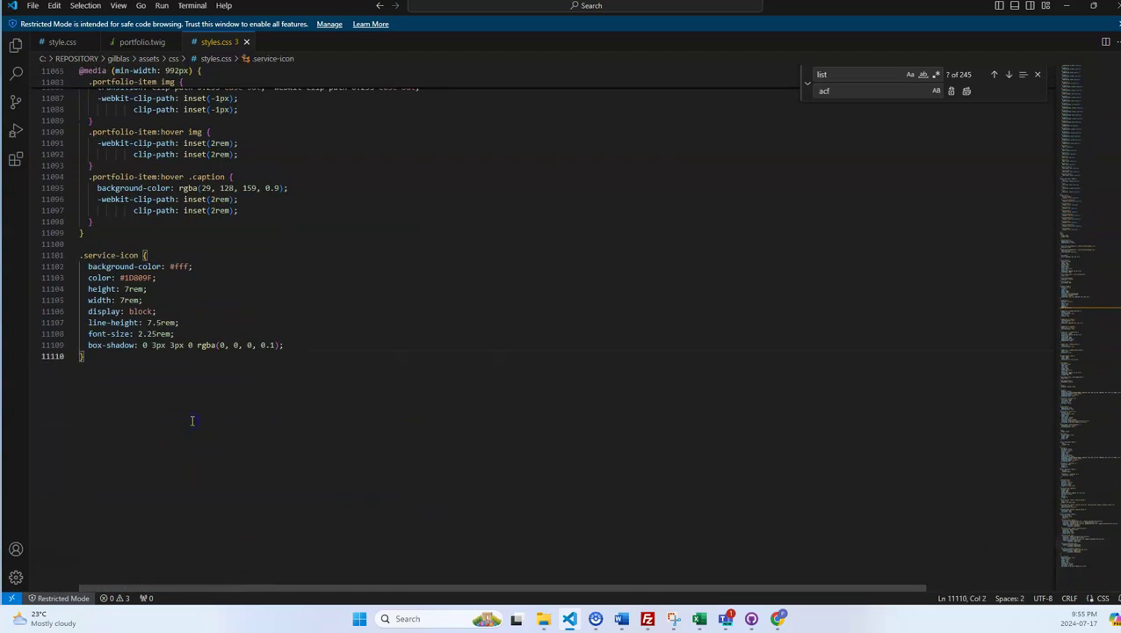
type("img {")
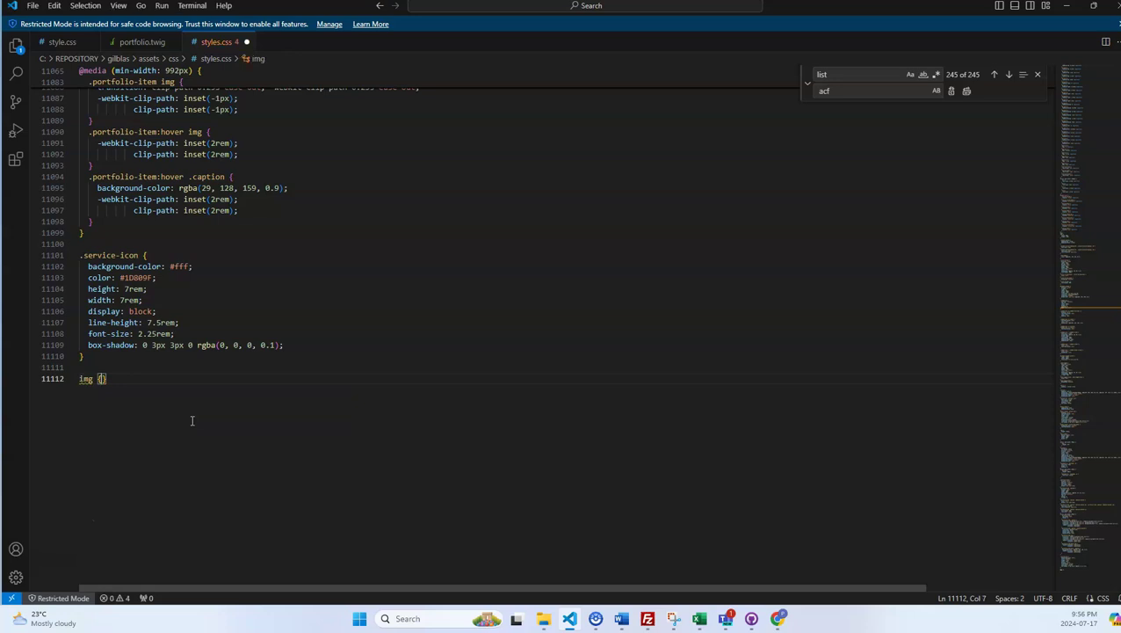
key("BackSpace")
type("max-wis")
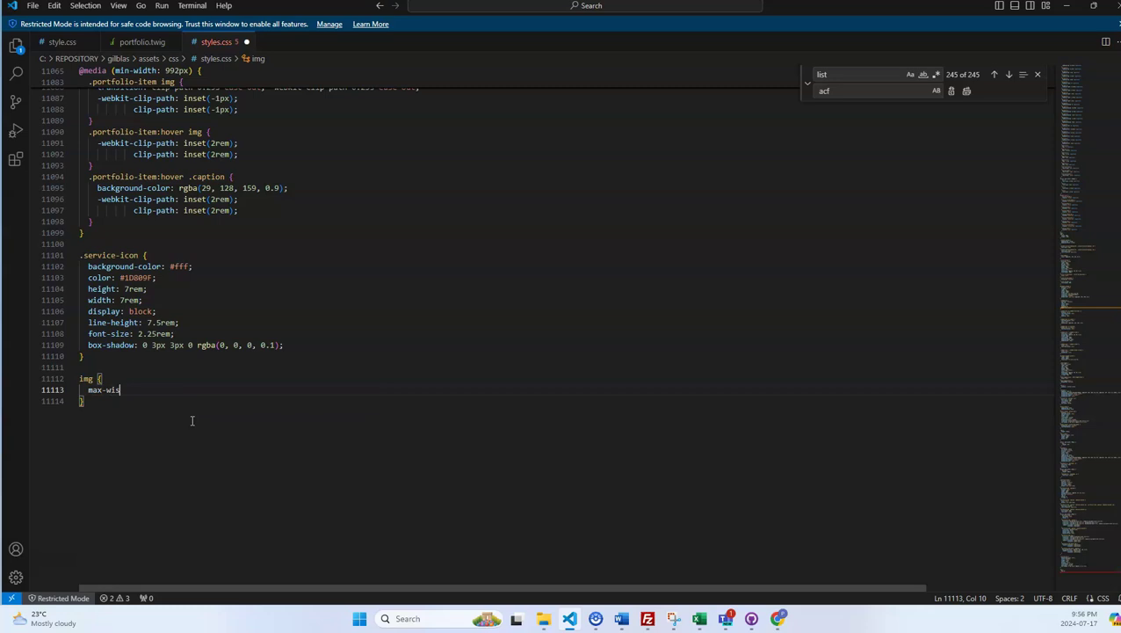
key("BackSpace")
type("dth: 100%")
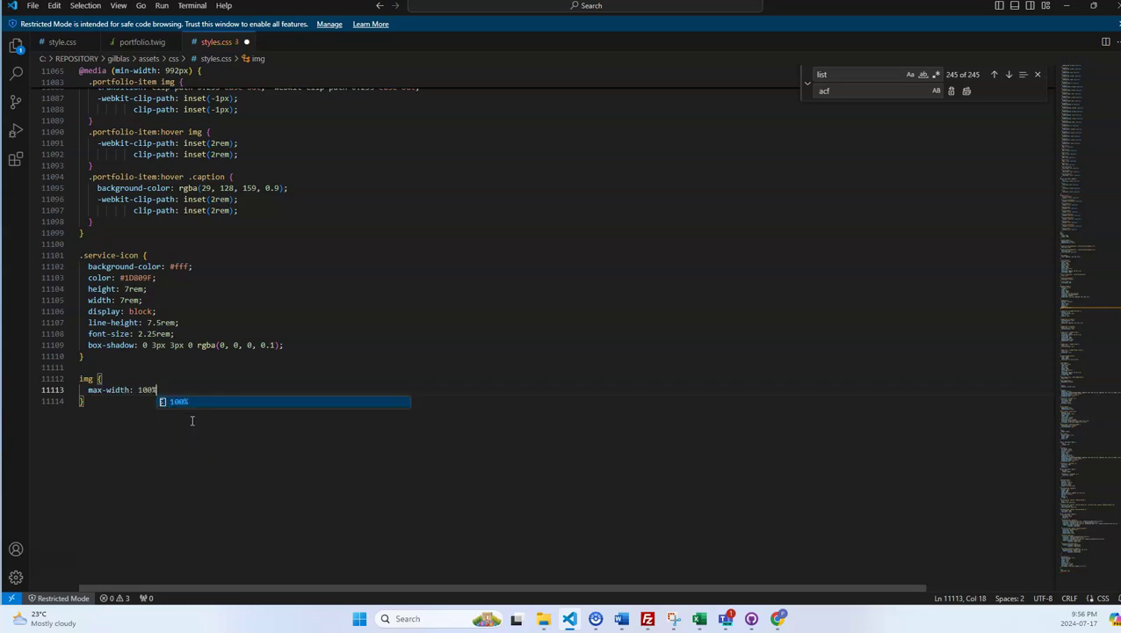
type(";")
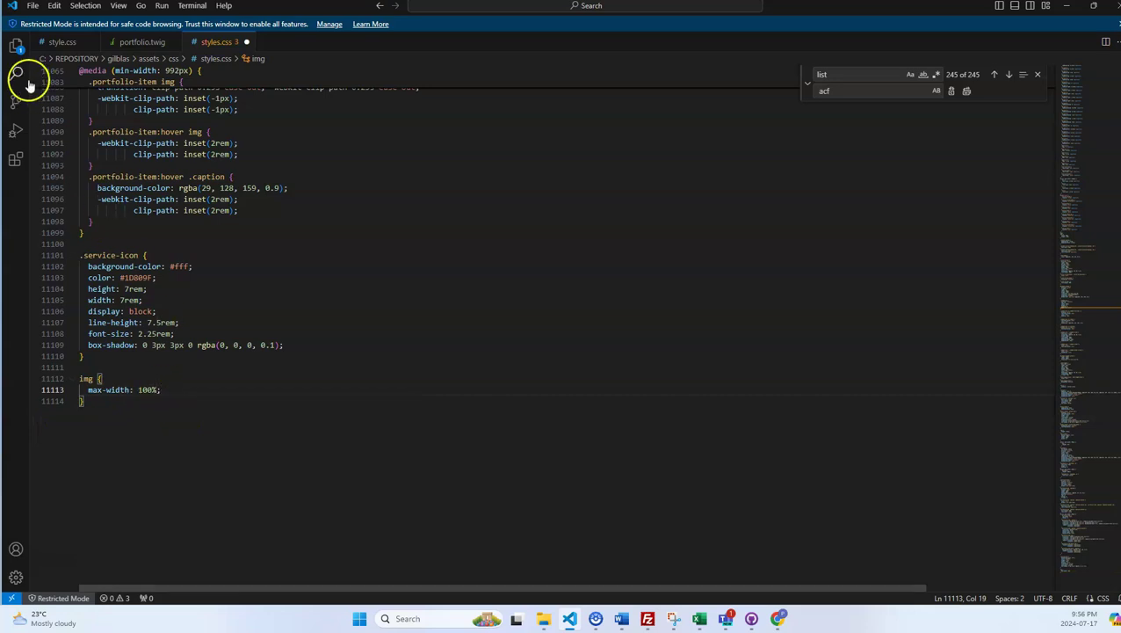
left_click(31, 6)
left_click(67, 195)
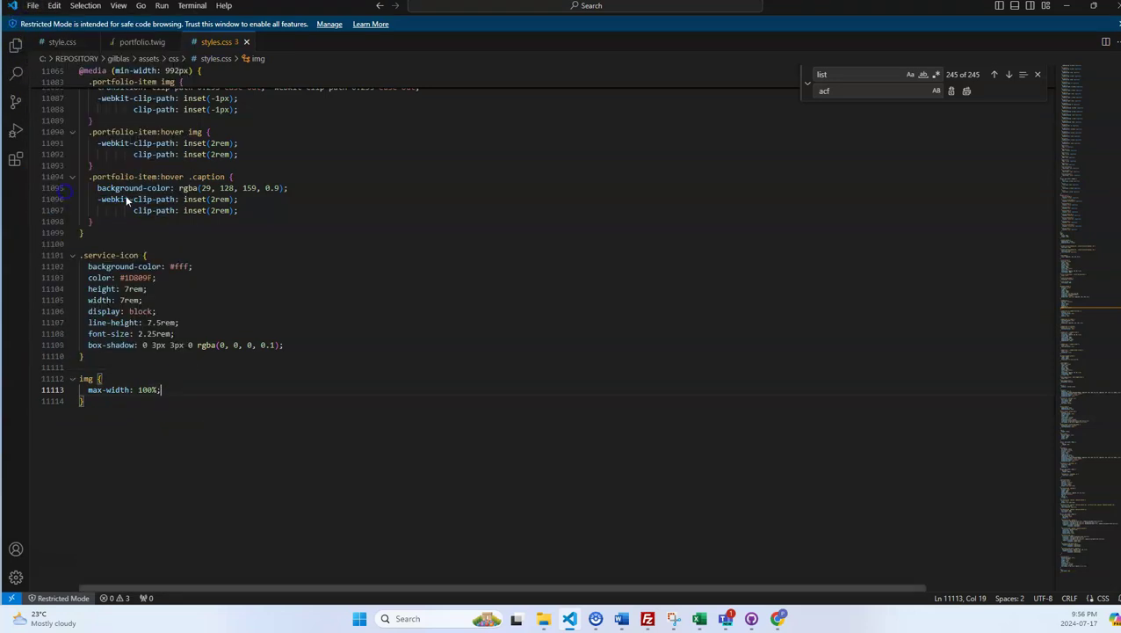